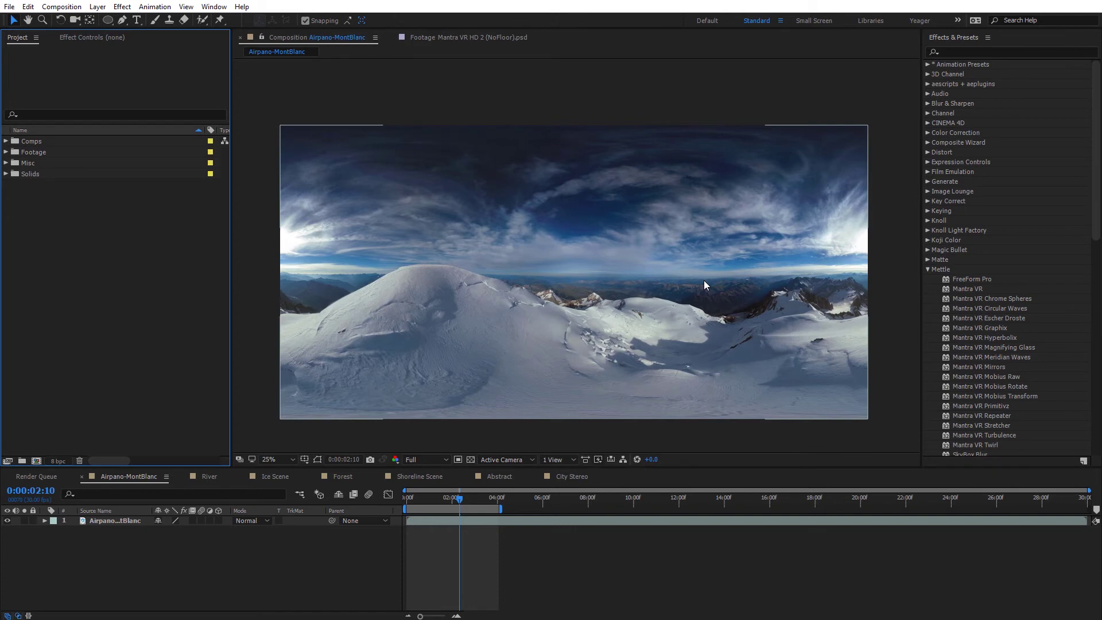
# Step: Filter the available effects by the word Mantra
pyautogui.click(956, 50)
pyautogui.write('Mantra')
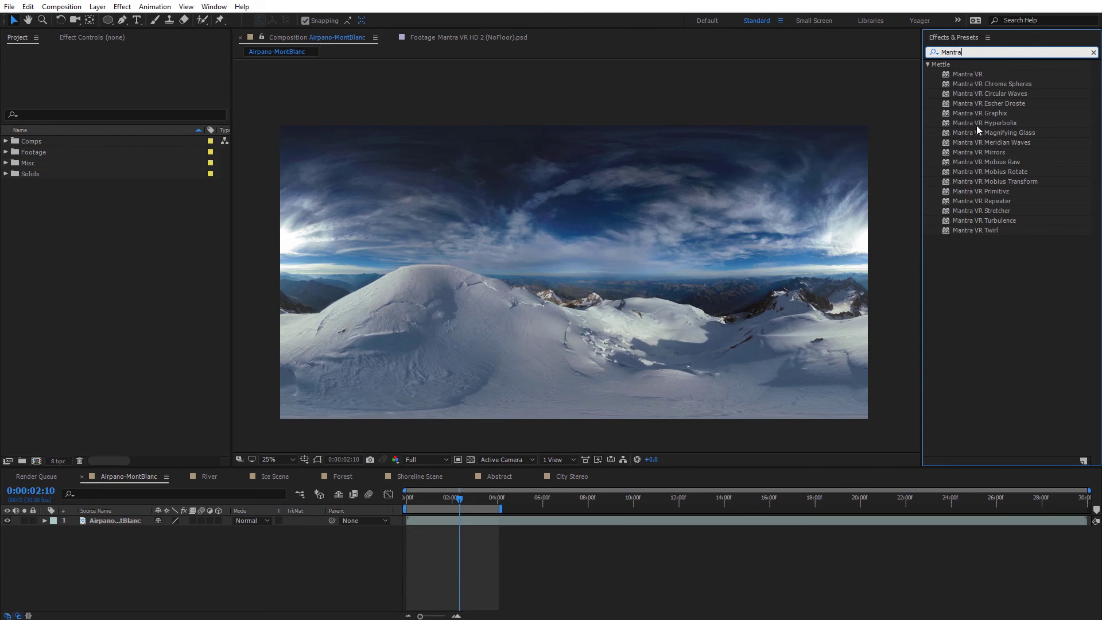
pyautogui.click(977, 245)
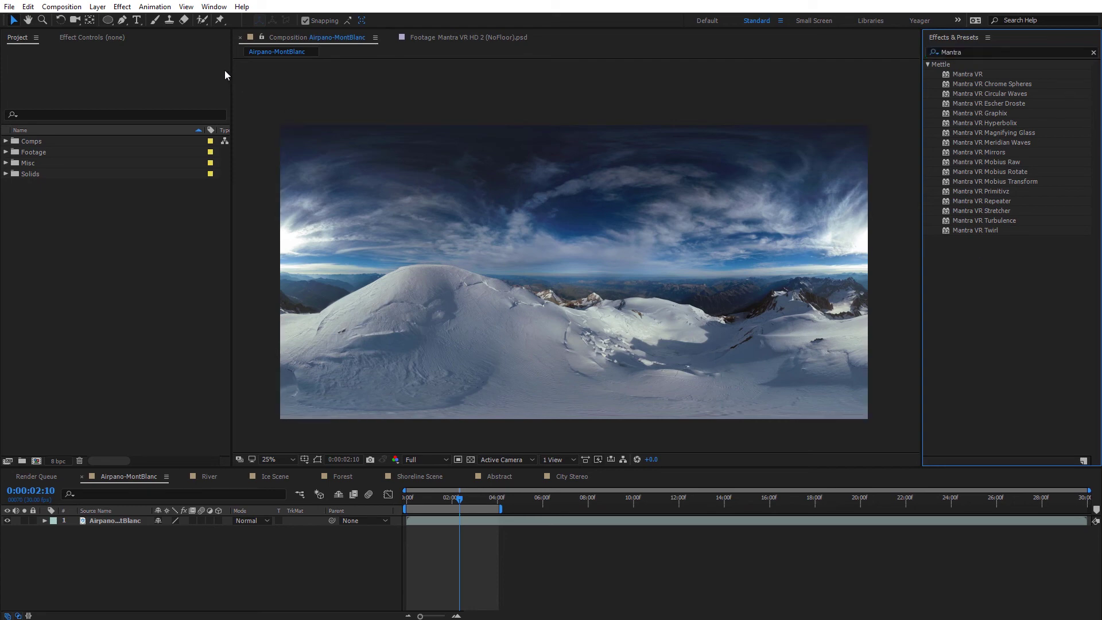
# Step: Open the Mettle Globe Preview extension and load the Airpano-MontBlanc composition into it
pyautogui.click(214, 7)
pyautogui.moveTo(255, 32)
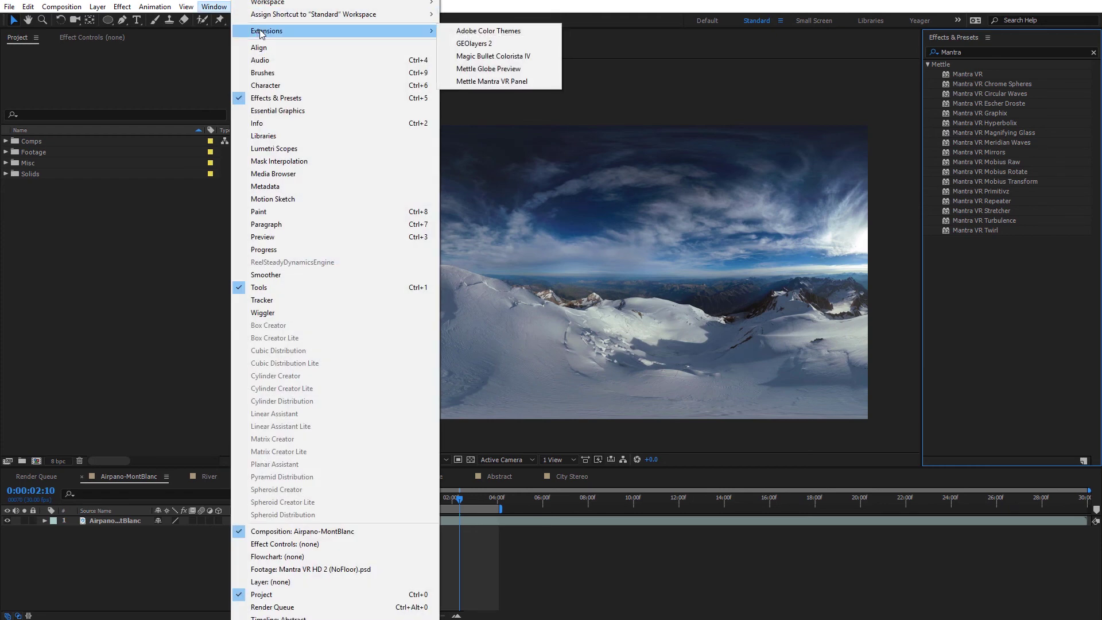
pyautogui.click(500, 73)
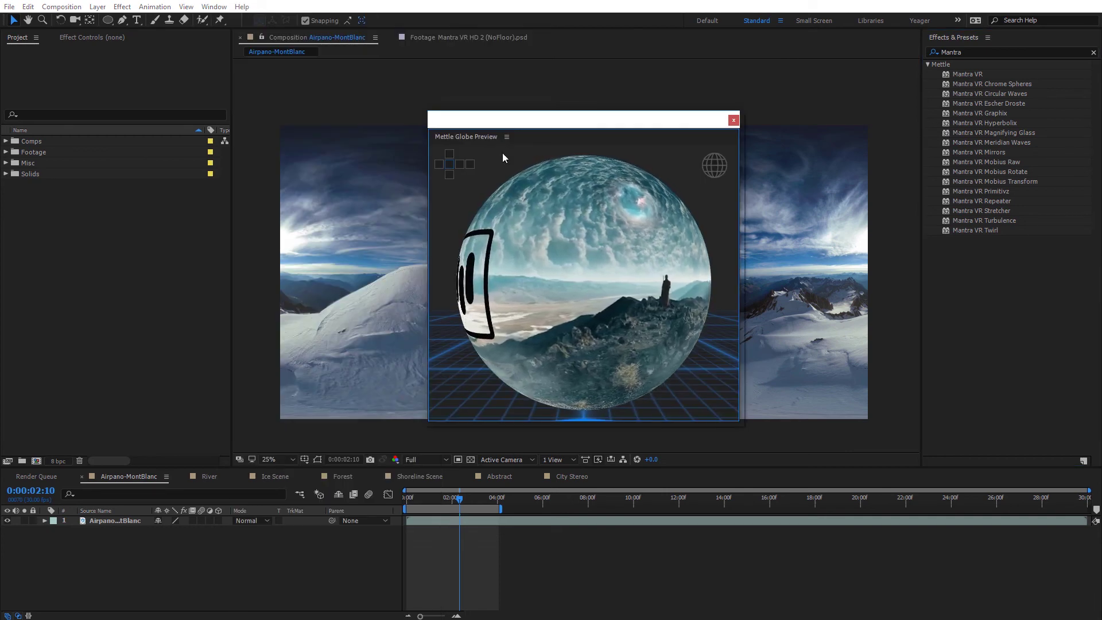
pyautogui.click(352, 209)
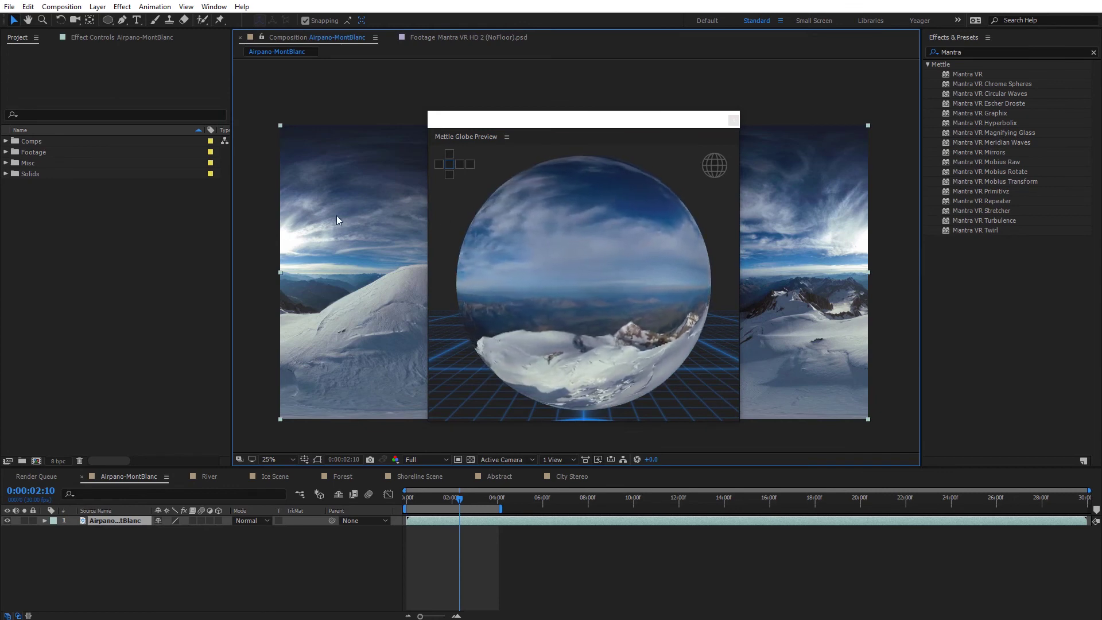
# Step: Inspect the 360 footage on the globe by rotating it and switching between the cube-face views, including straight up and straight down
pyautogui.moveTo(505, 240); pyautogui.dragTo(669, 282)
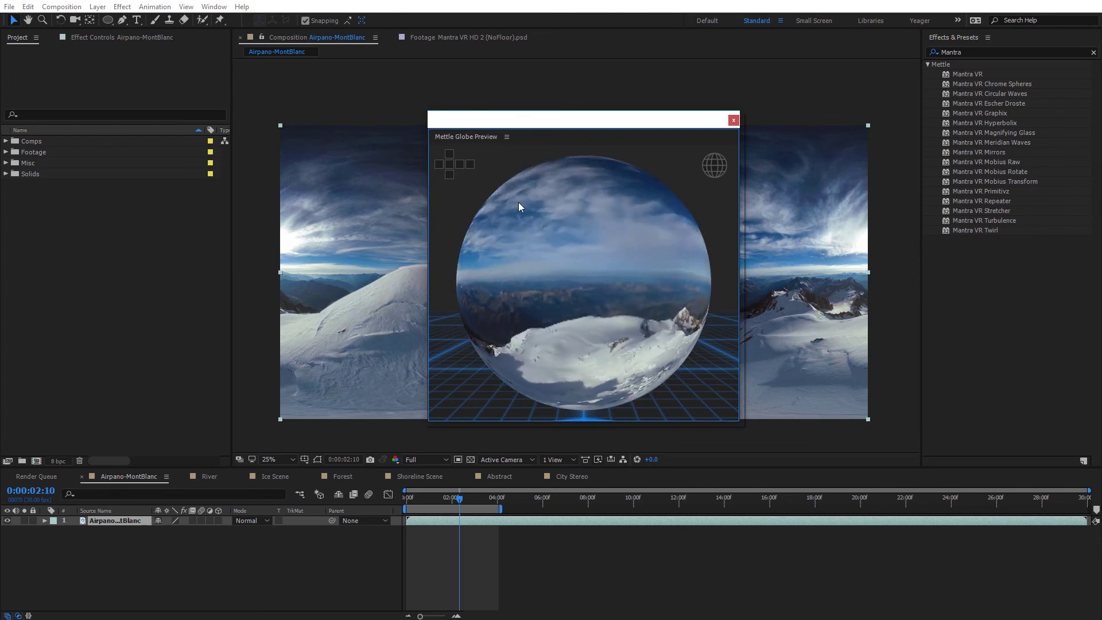
pyautogui.moveTo(520, 206); pyautogui.dragTo(647, 300)
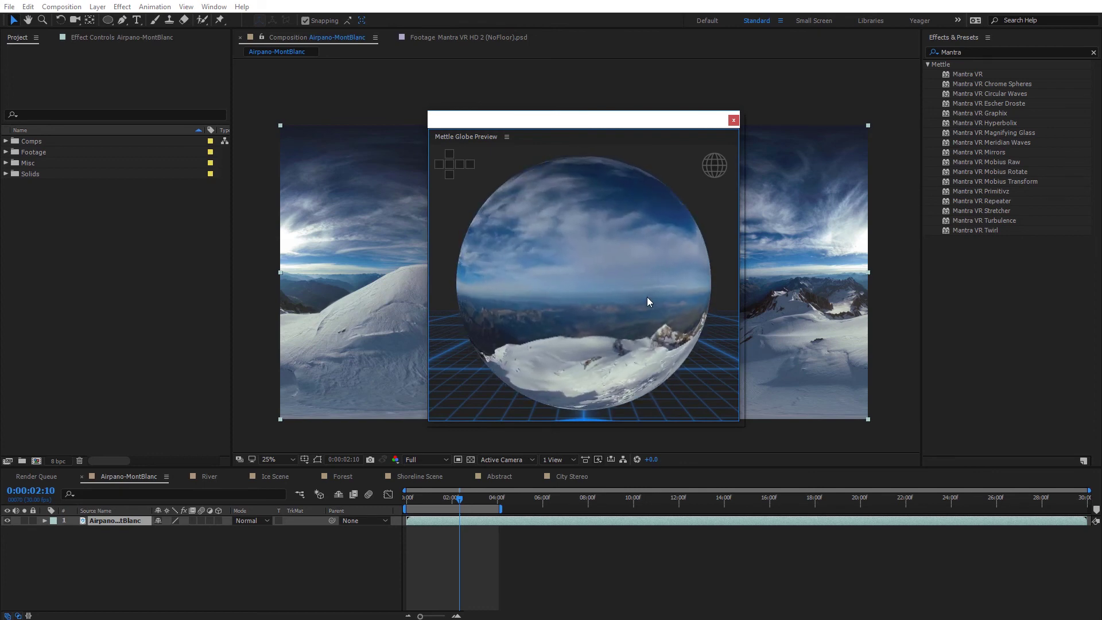
pyautogui.click(451, 166)
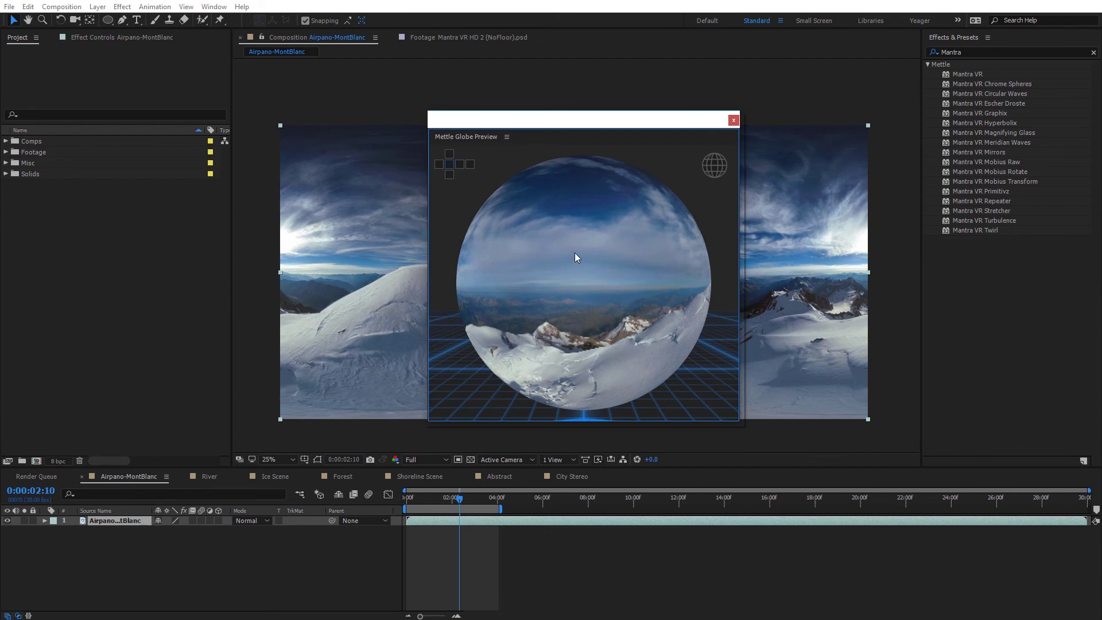
pyautogui.click(459, 164)
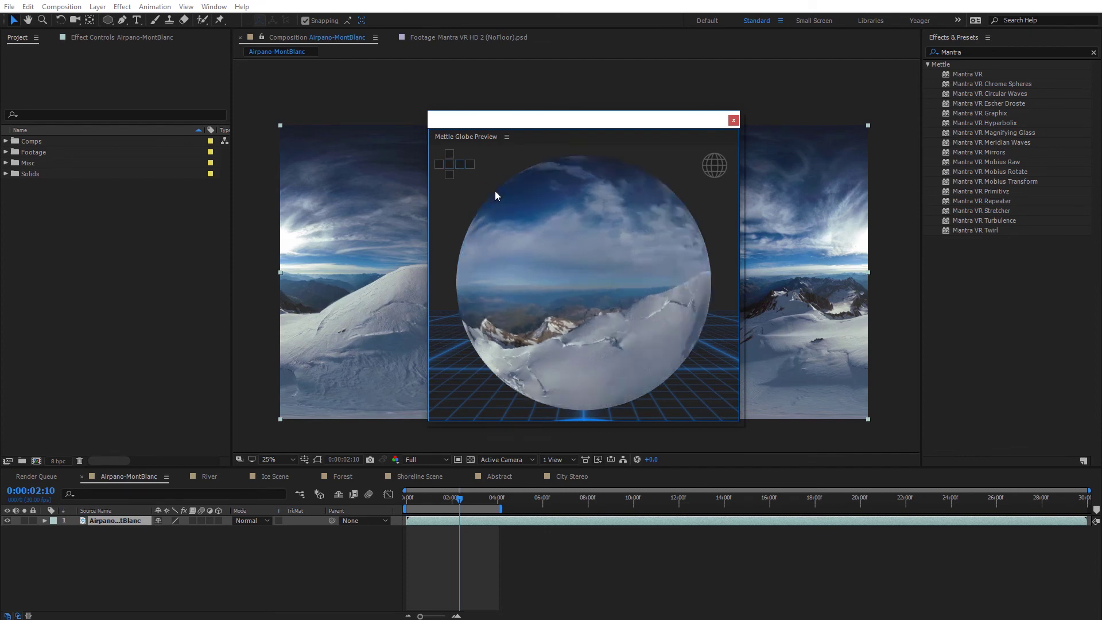
pyautogui.click(449, 154)
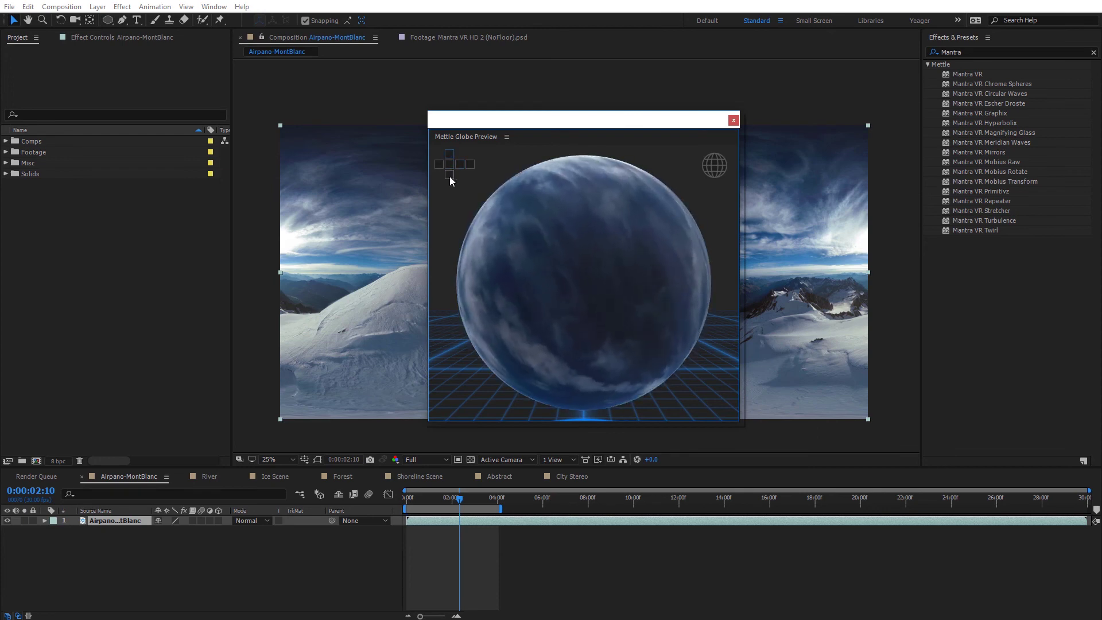
pyautogui.click(449, 175)
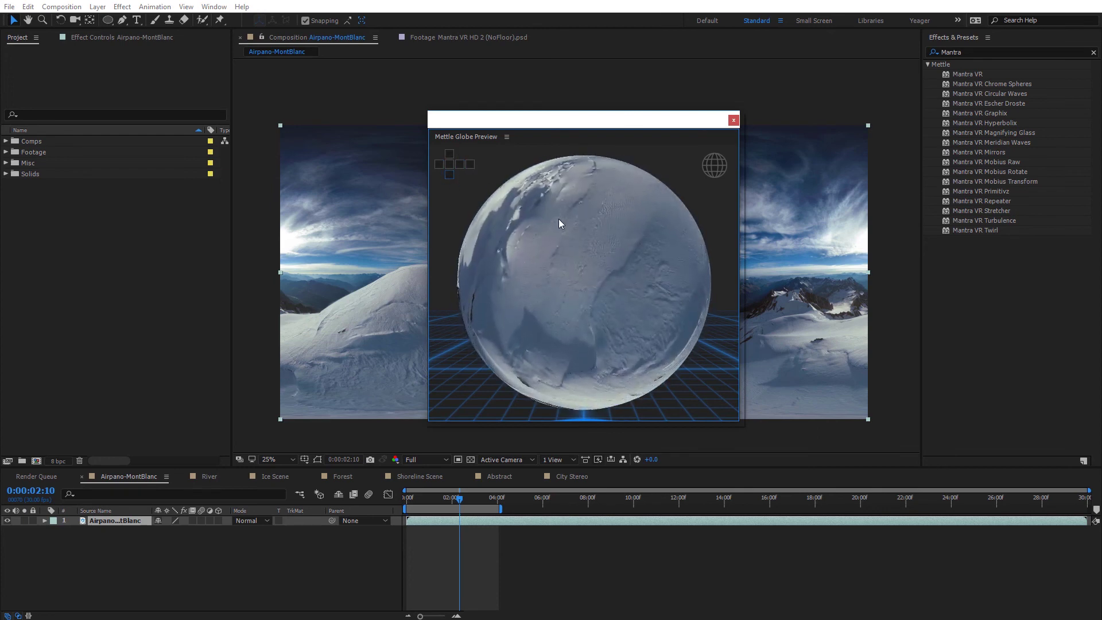
pyautogui.moveTo(618, 177); pyautogui.dragTo(637, 276)
# Step: Turn on the globe's latitude and longitude grid, check it from several angles, and turn it off again
pyautogui.click(716, 167)
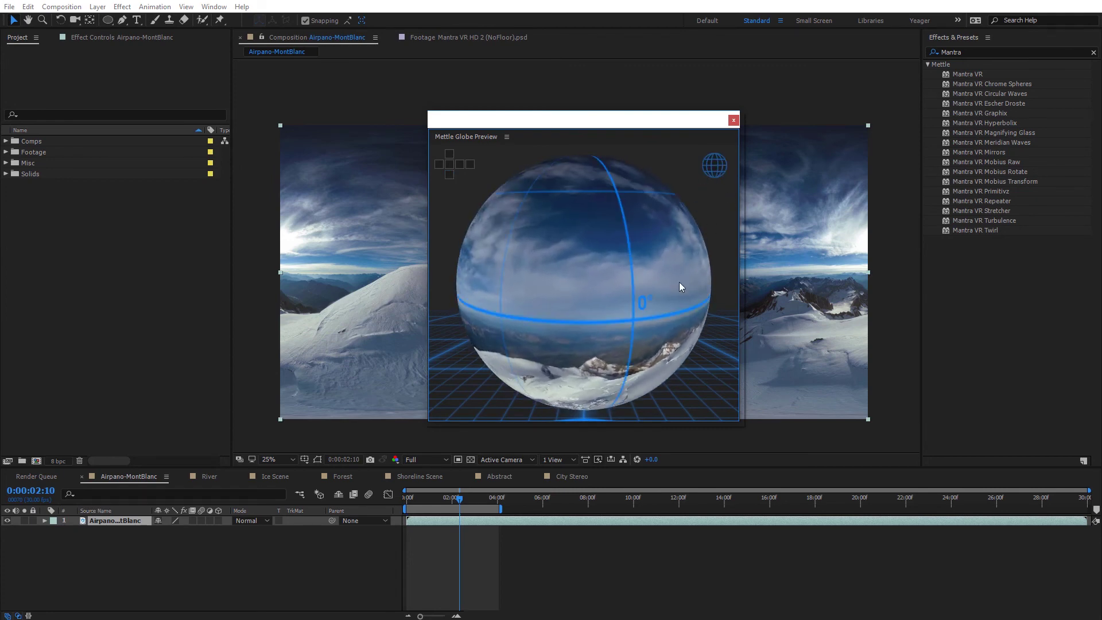
pyautogui.moveTo(680, 281); pyautogui.dragTo(636, 274)
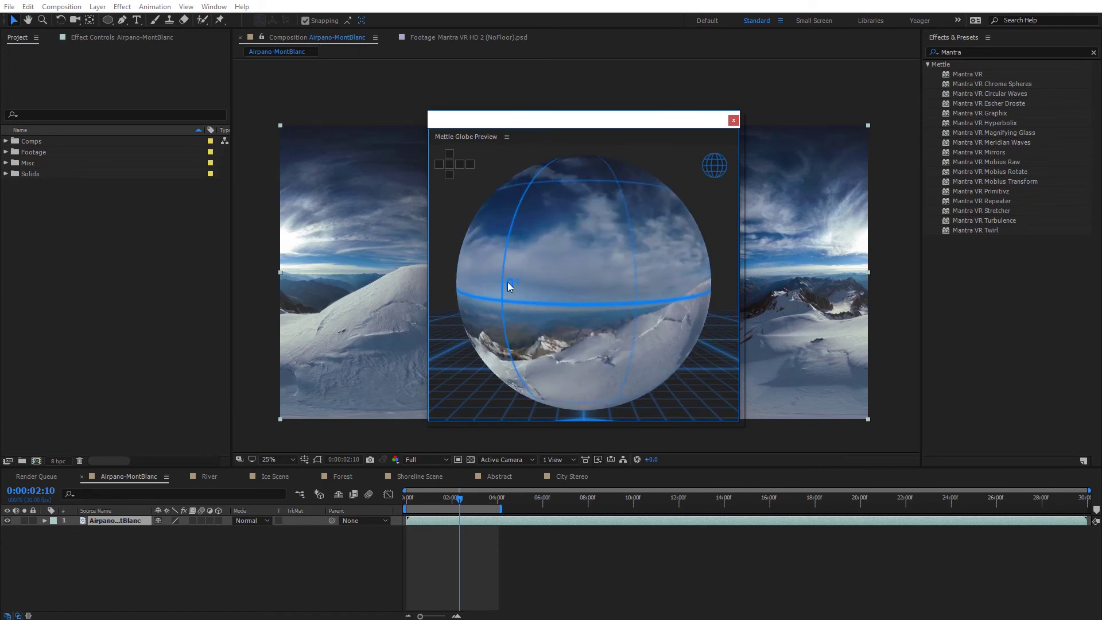
pyautogui.moveTo(604, 239); pyautogui.dragTo(637, 259)
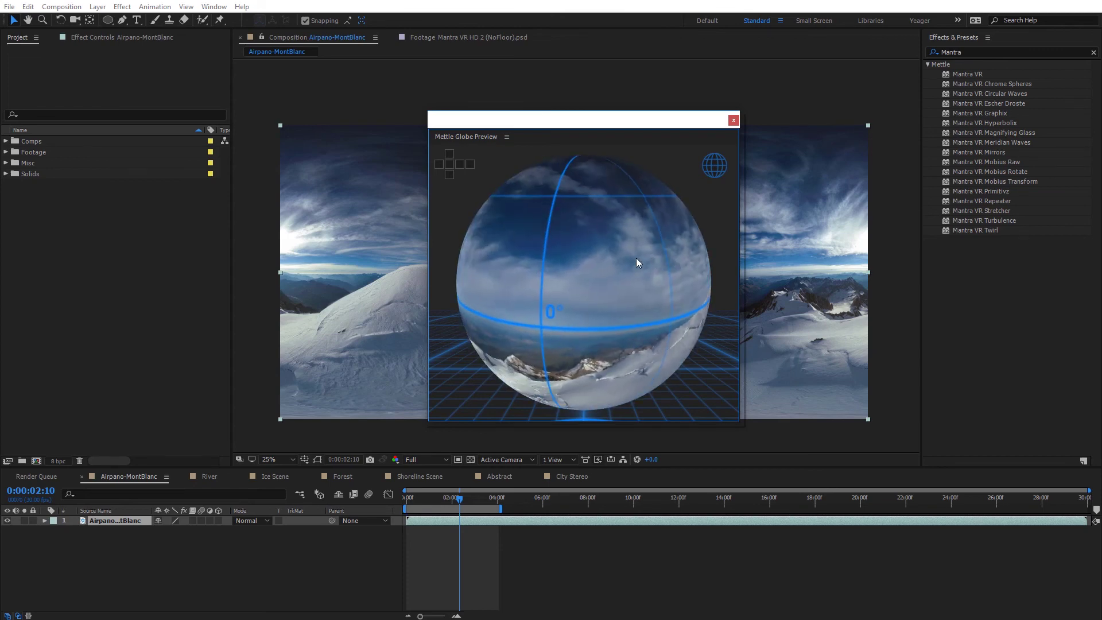
pyautogui.click(718, 165)
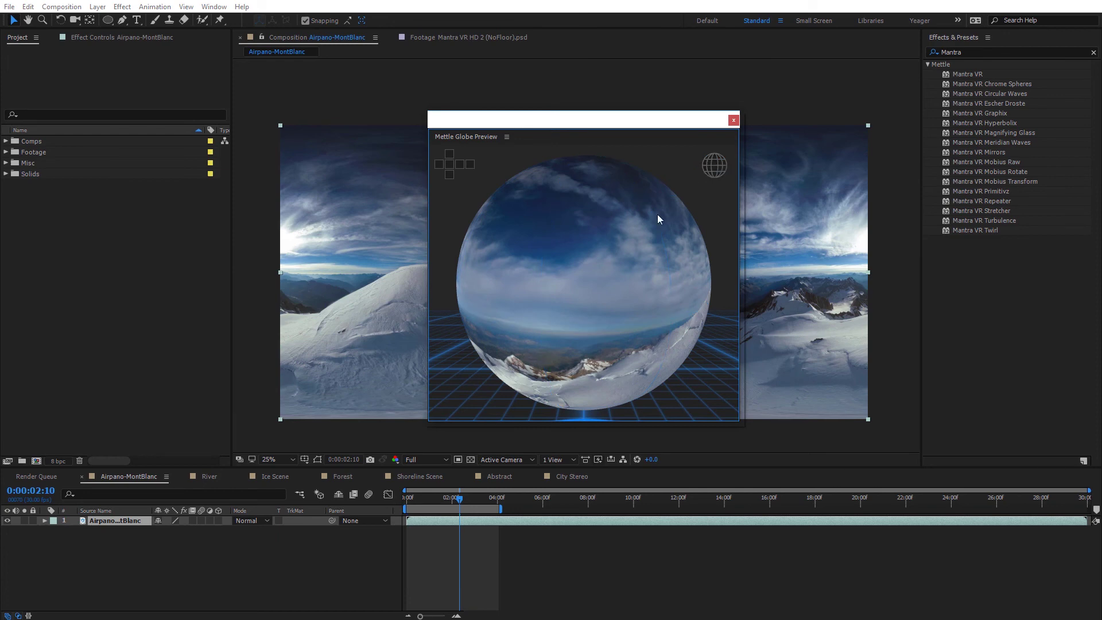
# Step: Examine the globe from far away and close up, and look around the mountain scene from inside the sphere
pyautogui.scroll(-5, 628, 224)
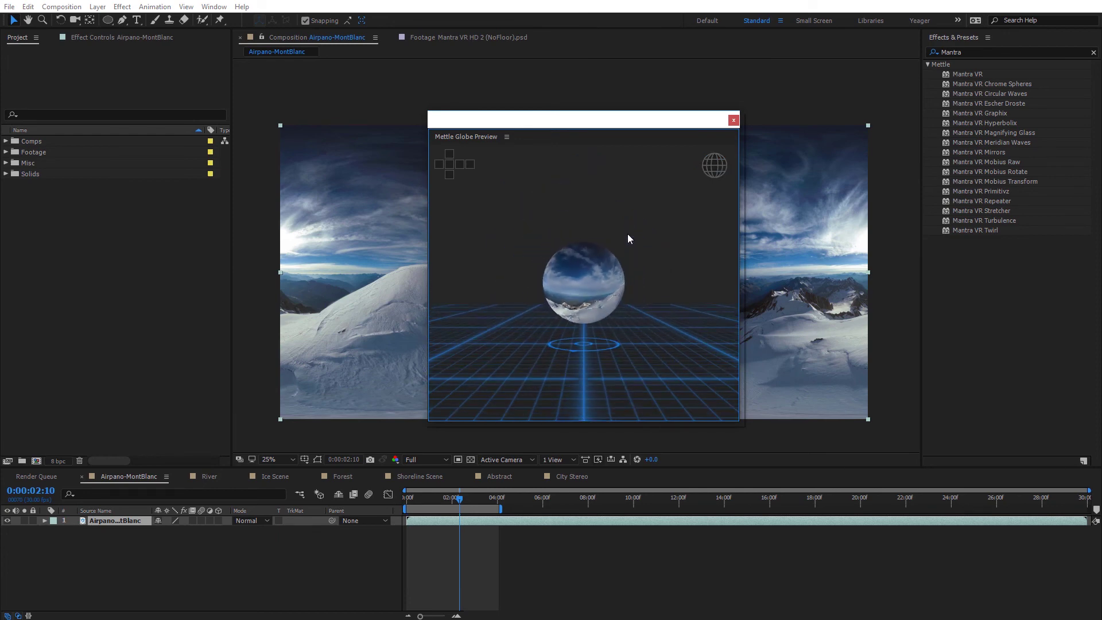
pyautogui.scroll(2, 637, 243)
pyautogui.scroll(3, 646, 262)
pyautogui.scroll(-4, 644, 263)
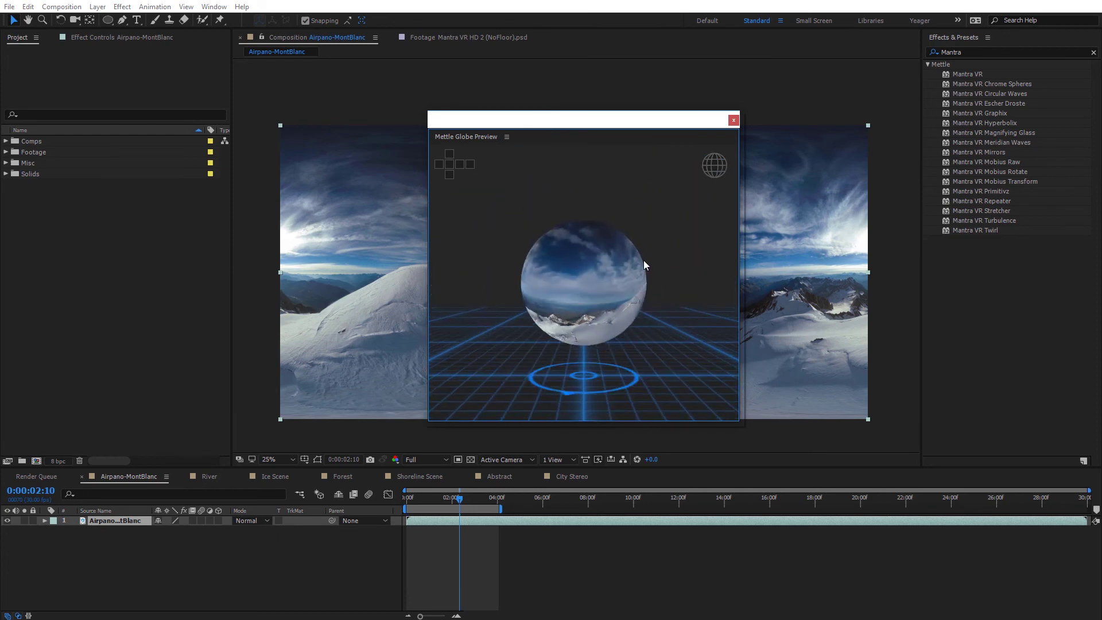
pyautogui.scroll(4, 643, 262)
pyautogui.scroll(-2, 641, 263)
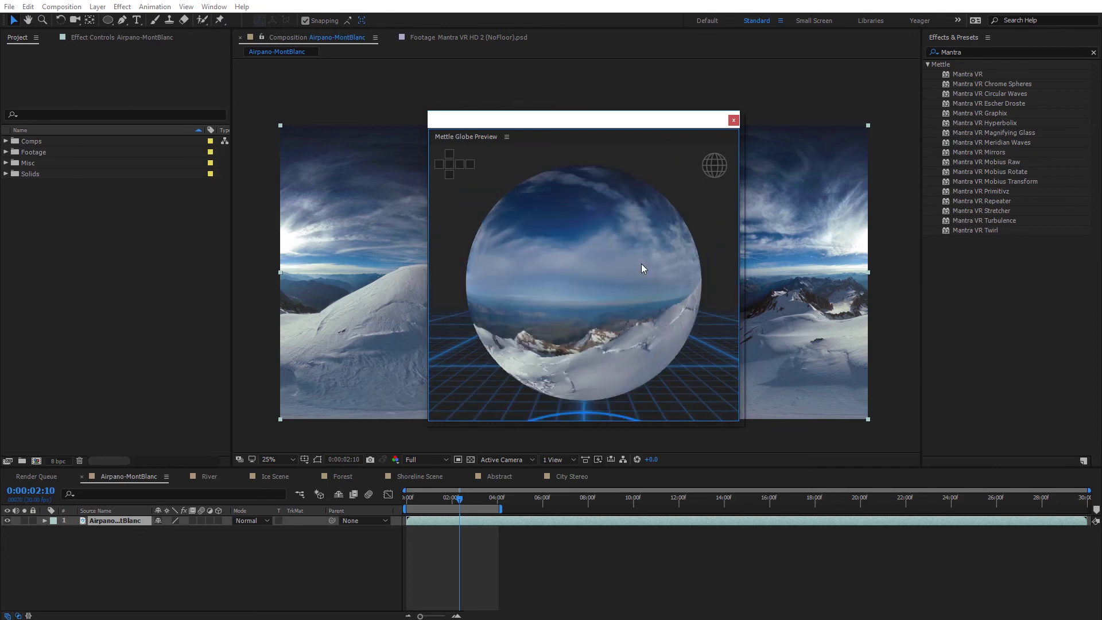
pyautogui.moveTo(639, 270); pyautogui.dragTo(628, 266)
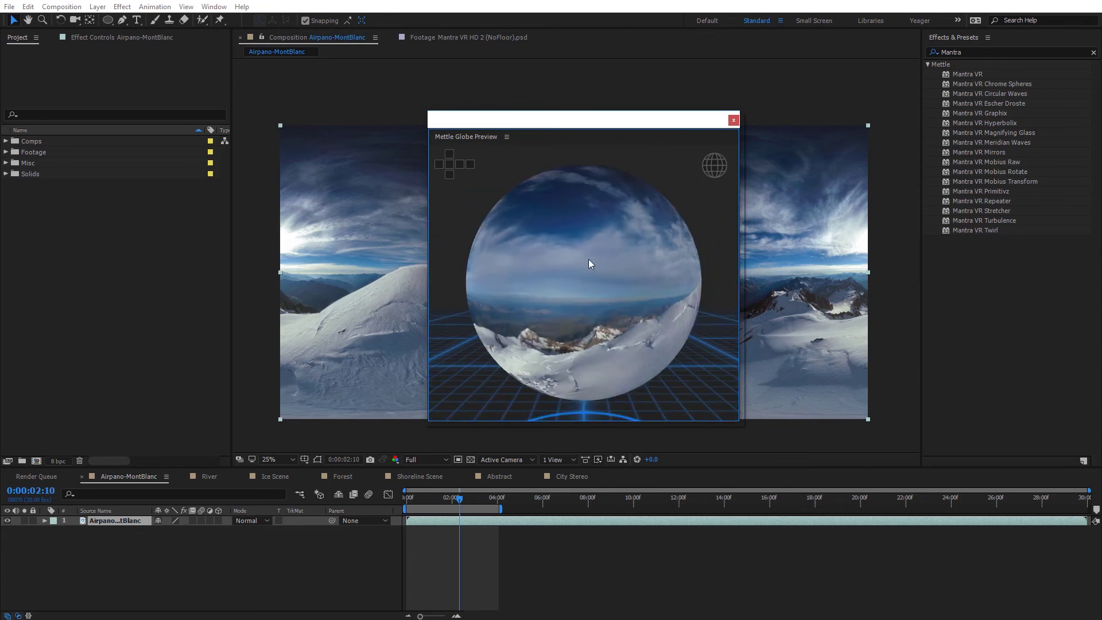
pyautogui.scroll(5, 588, 259)
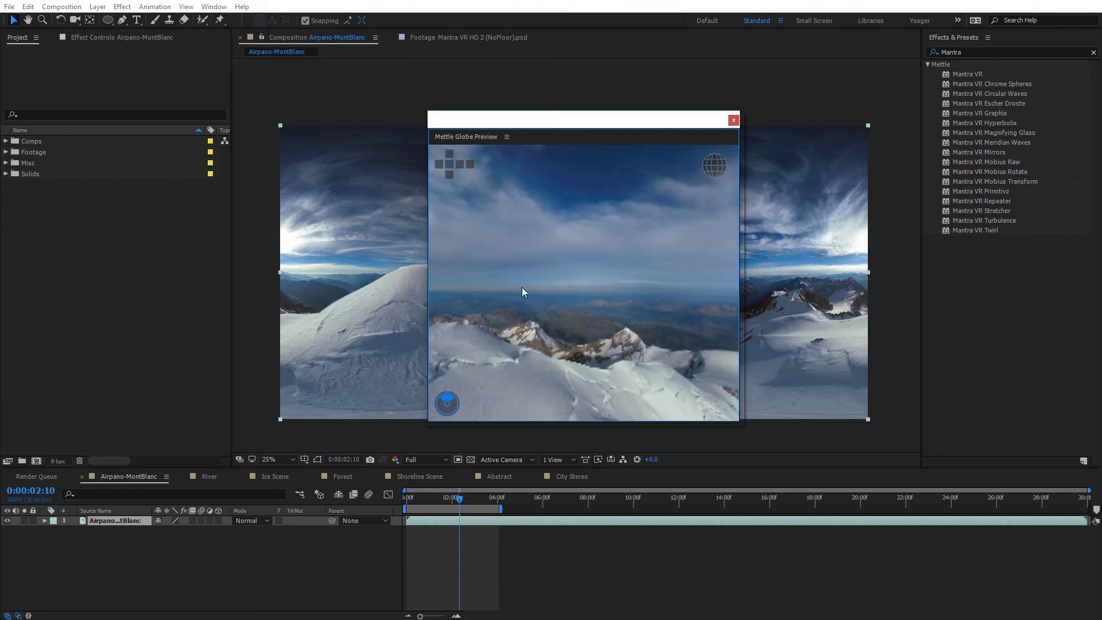
pyautogui.moveTo(583, 231); pyautogui.dragTo(568, 268)
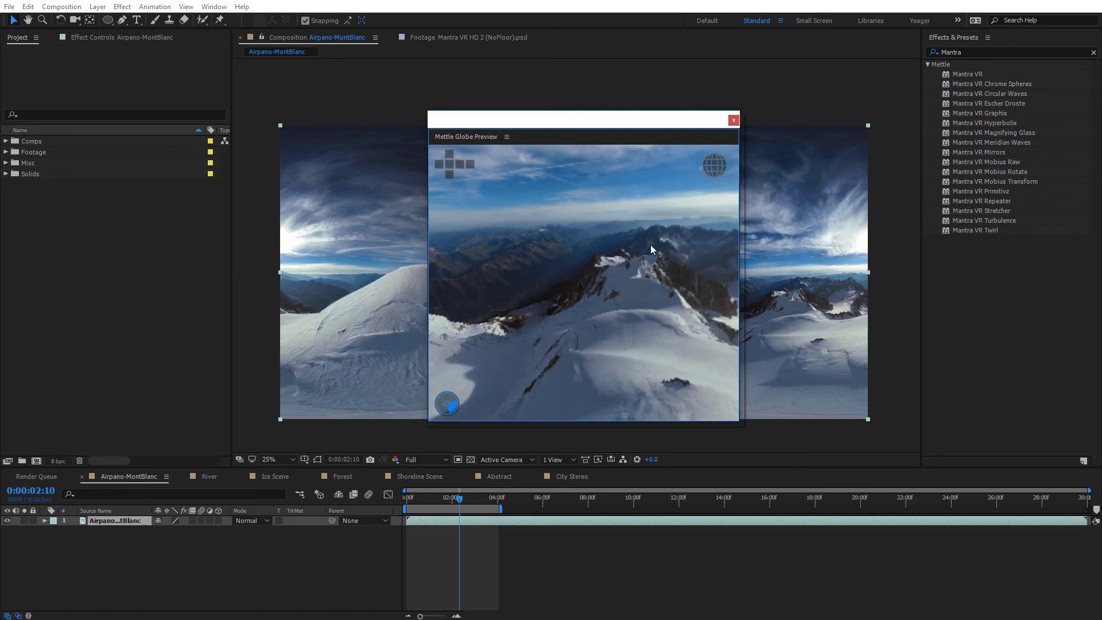
pyautogui.moveTo(651, 248); pyautogui.dragTo(559, 211)
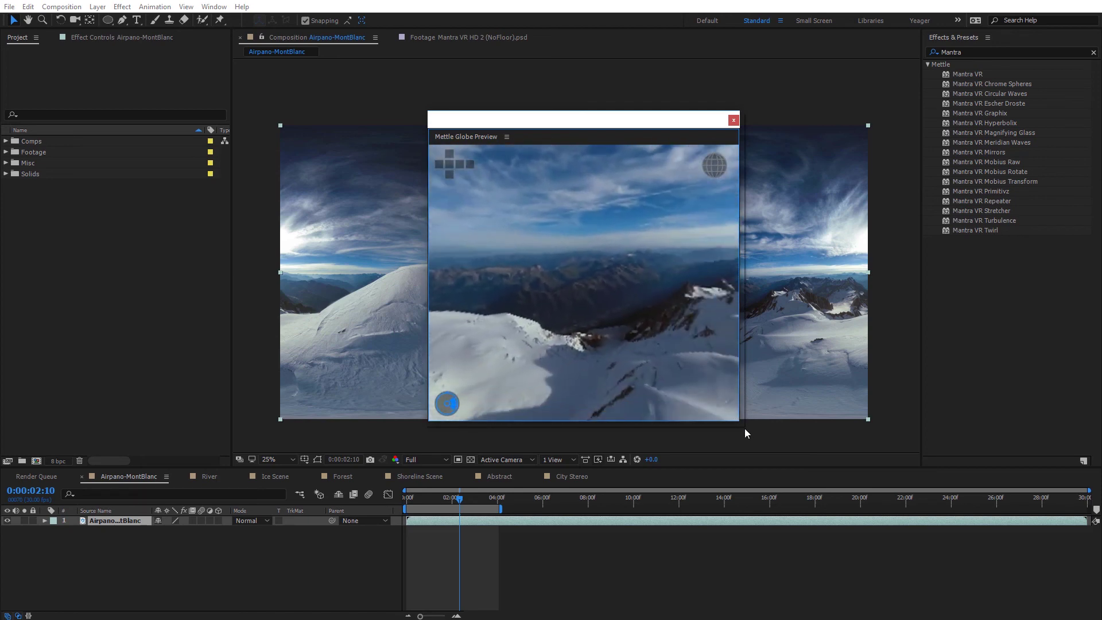
# Step: Enlarge the Mettle Globe Preview window, dock it below Effects & Presets, and return it to the outside globe view
pyautogui.moveTo(737, 422); pyautogui.dragTo(945, 536)
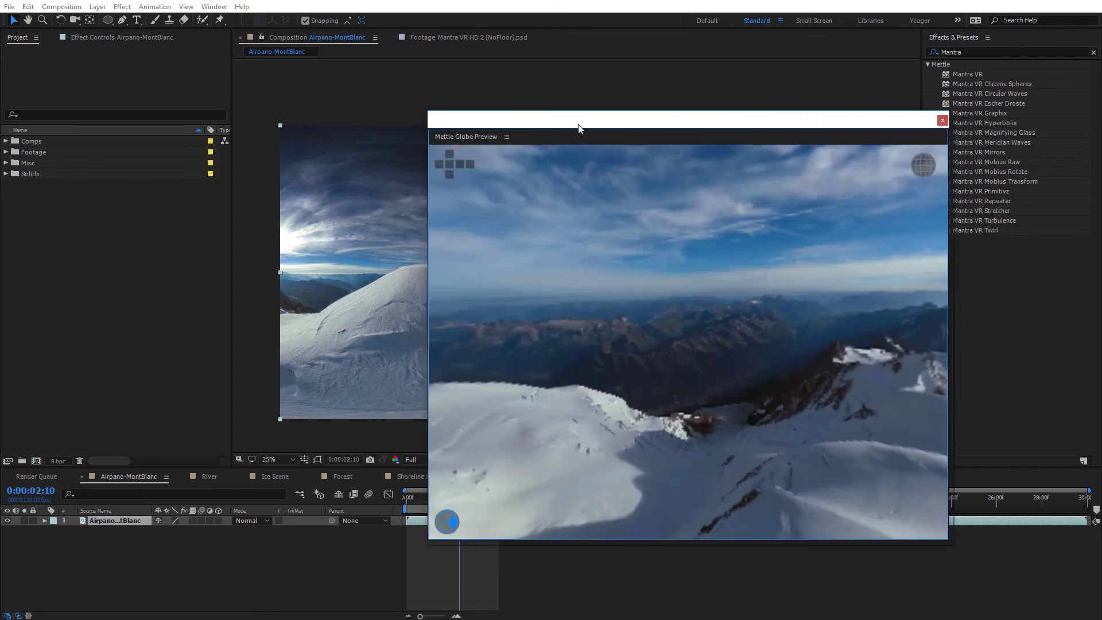
pyautogui.moveTo(578, 124); pyautogui.dragTo(983, 430)
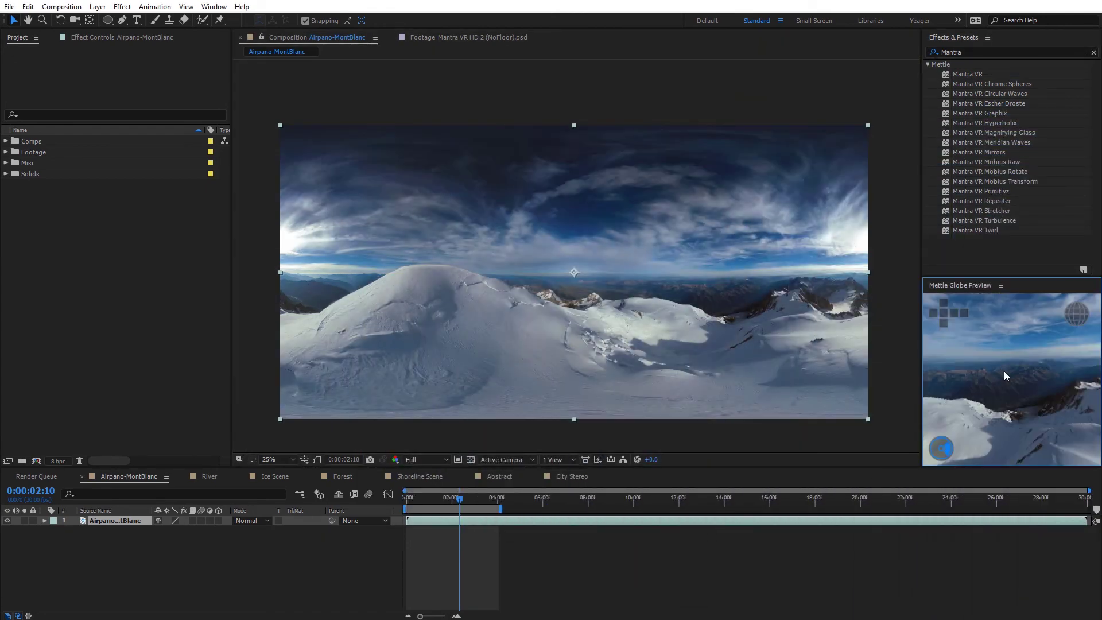
pyautogui.scroll(-5, 1004, 371)
pyautogui.moveTo(979, 363); pyautogui.dragTo(1039, 375)
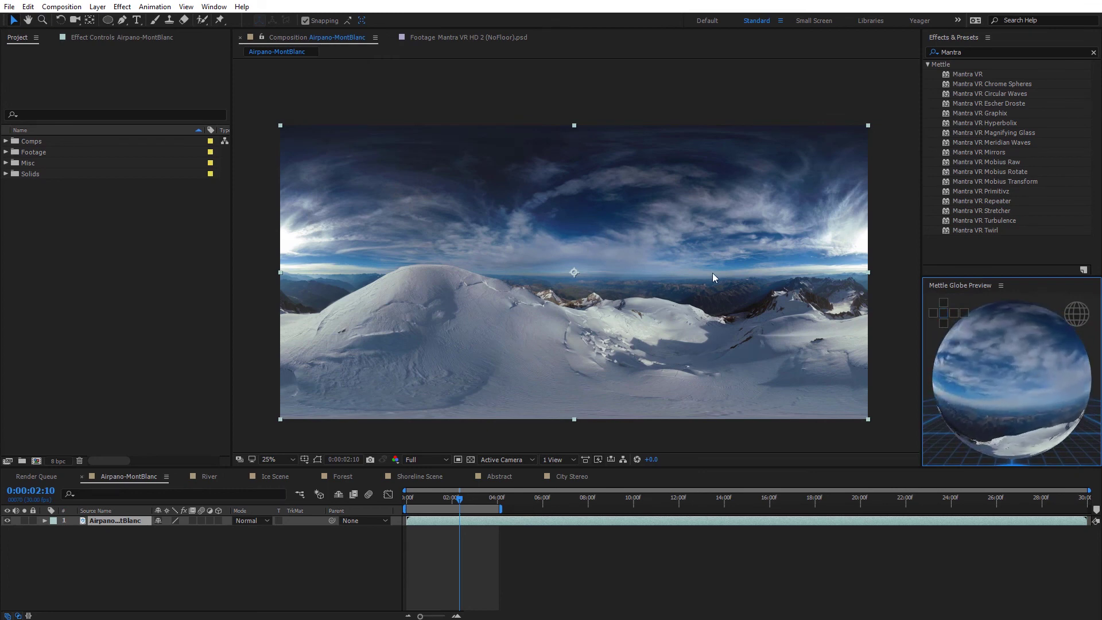
# Step: Apply the Mantra VR effect to the Airpano-MontBlanc layer
pyautogui.click(702, 420)
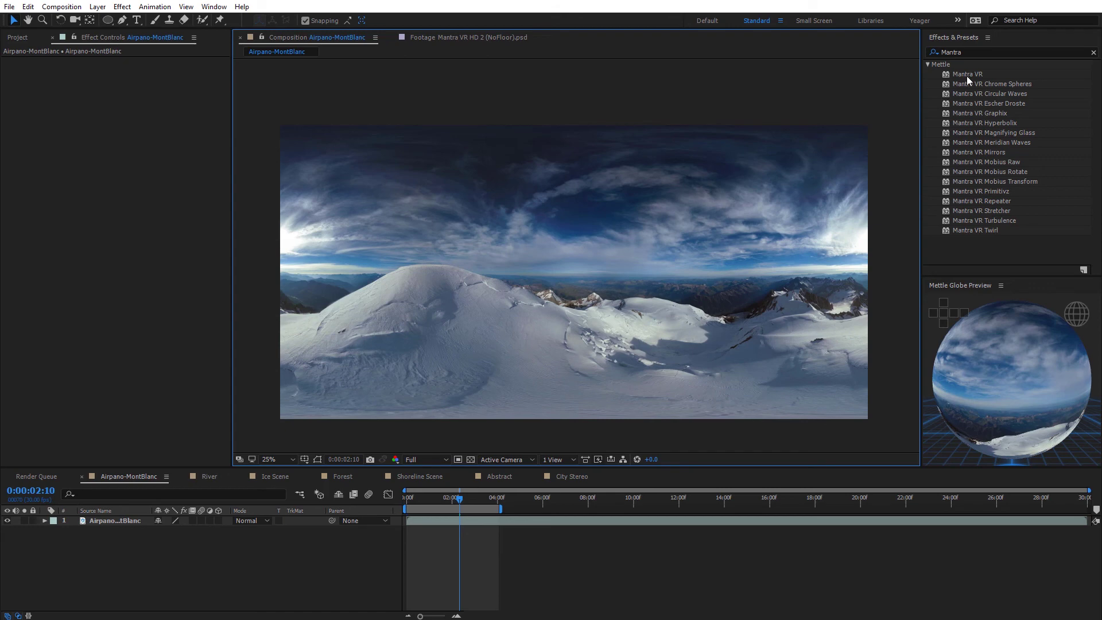
pyautogui.moveTo(965, 74); pyautogui.dragTo(850, 143)
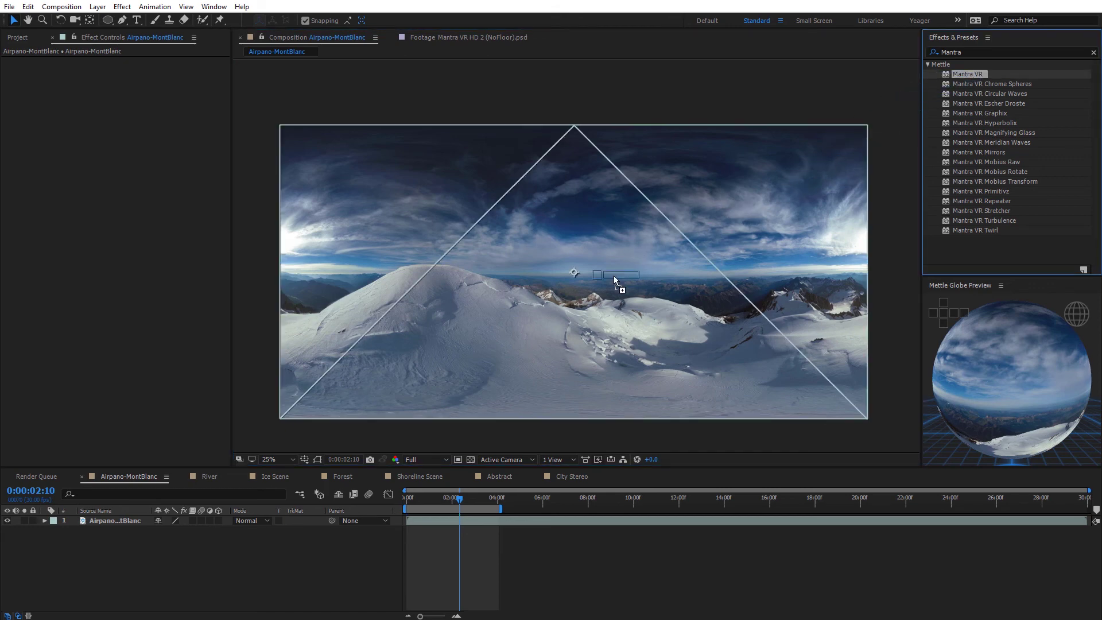
pyautogui.moveTo(608, 295); pyautogui.dragTo(607, 294)
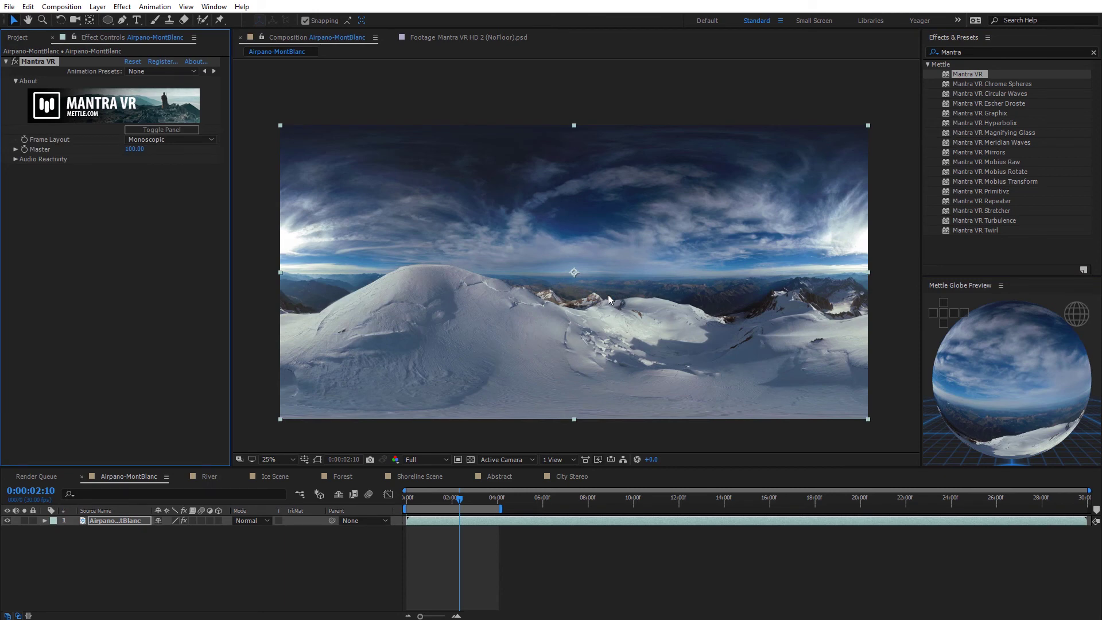
# Step: Open the Mettle Mantra VR Panel from the effect, review its effects list and controls, and close it
pyautogui.click(154, 131)
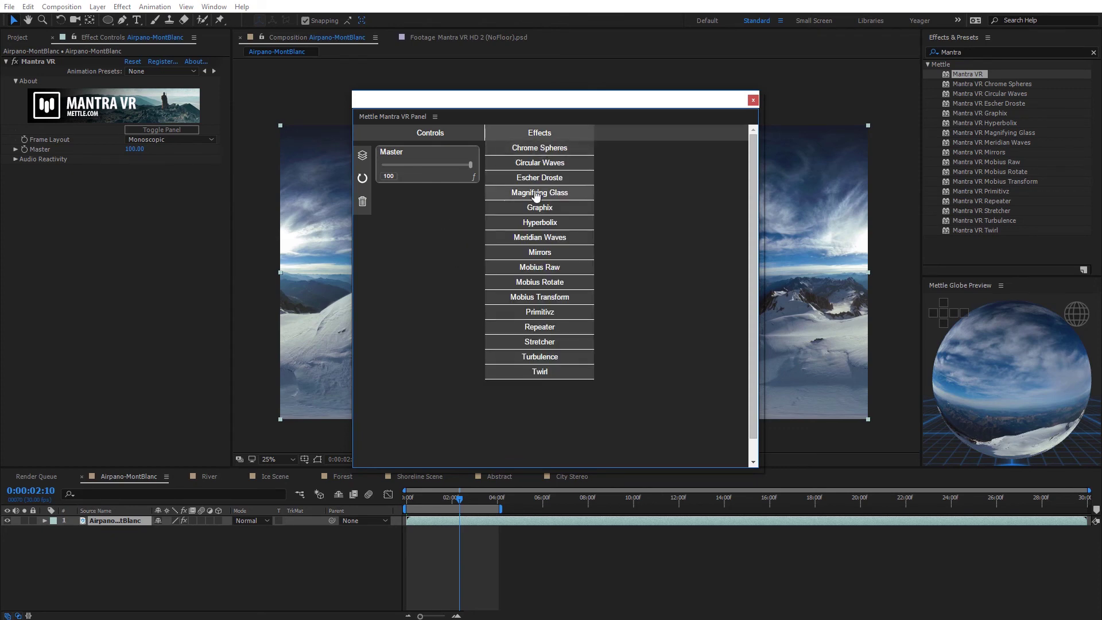
pyautogui.moveTo(449, 136)
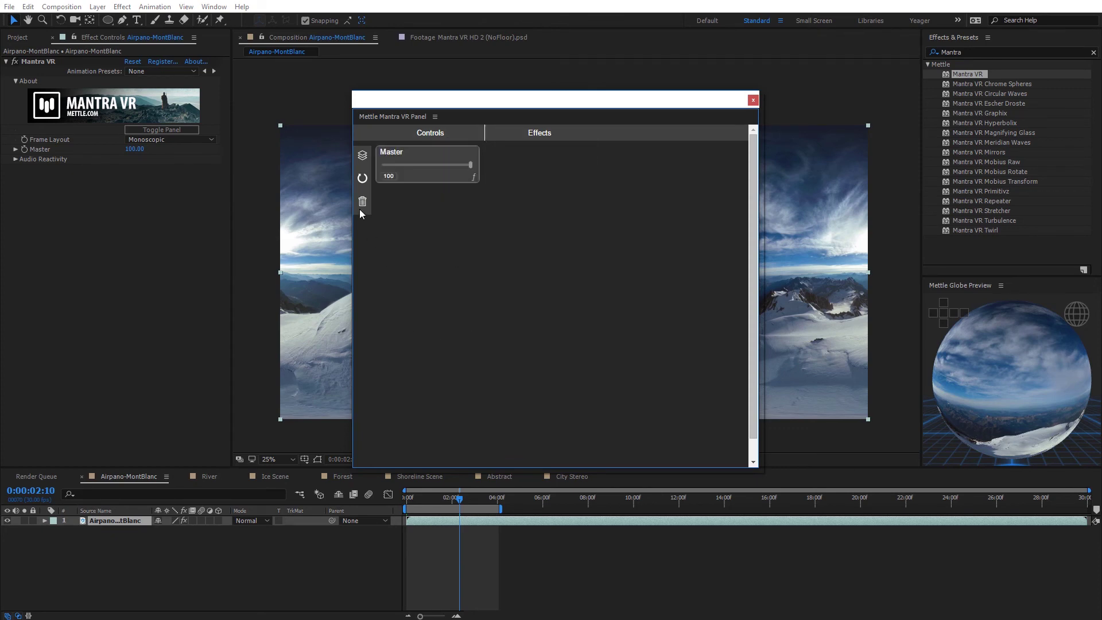
pyautogui.moveTo(364, 162)
pyautogui.click(754, 100)
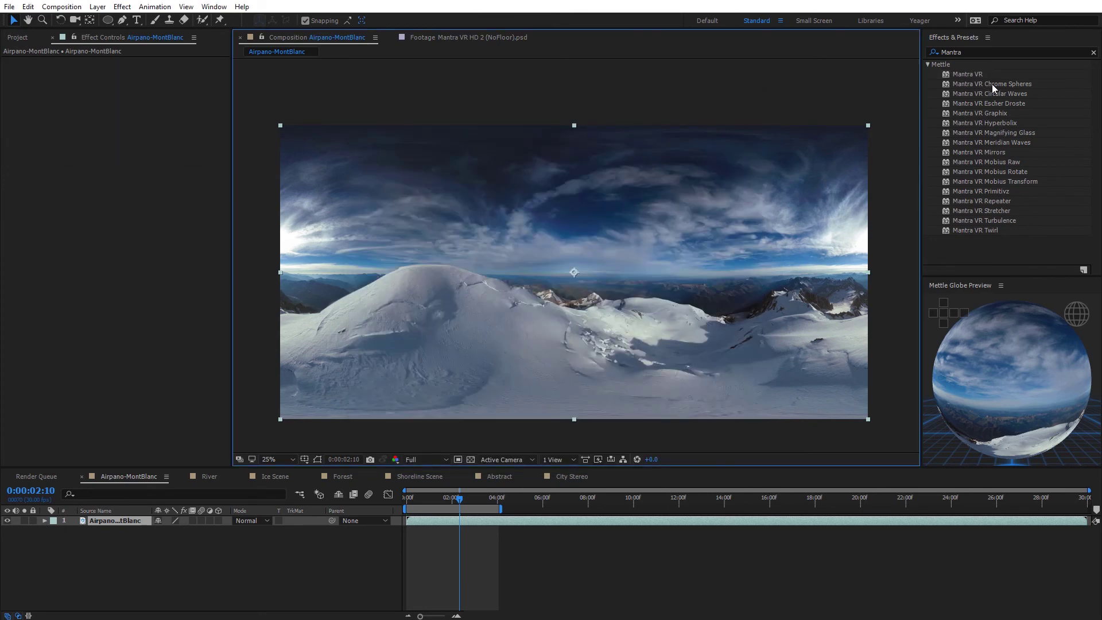
# Step: Apply Mantra VR Chrome Spheres to the Airpano-MontBlanc layer, view the composition at 50%, and check the Frame Layout options, keeping Monoscopic
pyautogui.moveTo(994, 83); pyautogui.dragTo(628, 248)
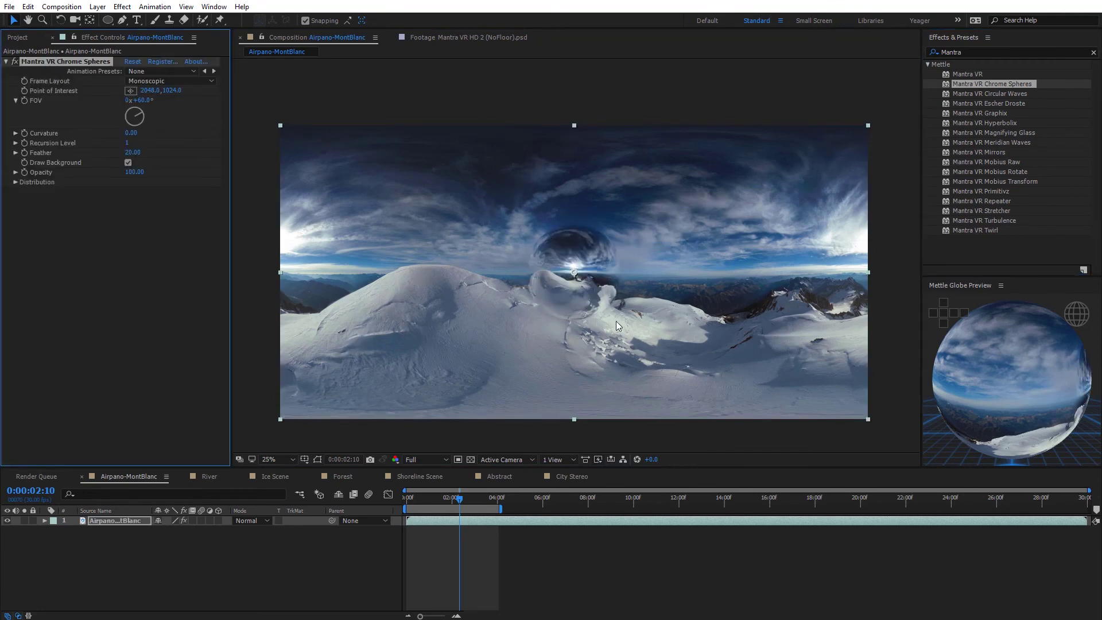
pyautogui.press('.')
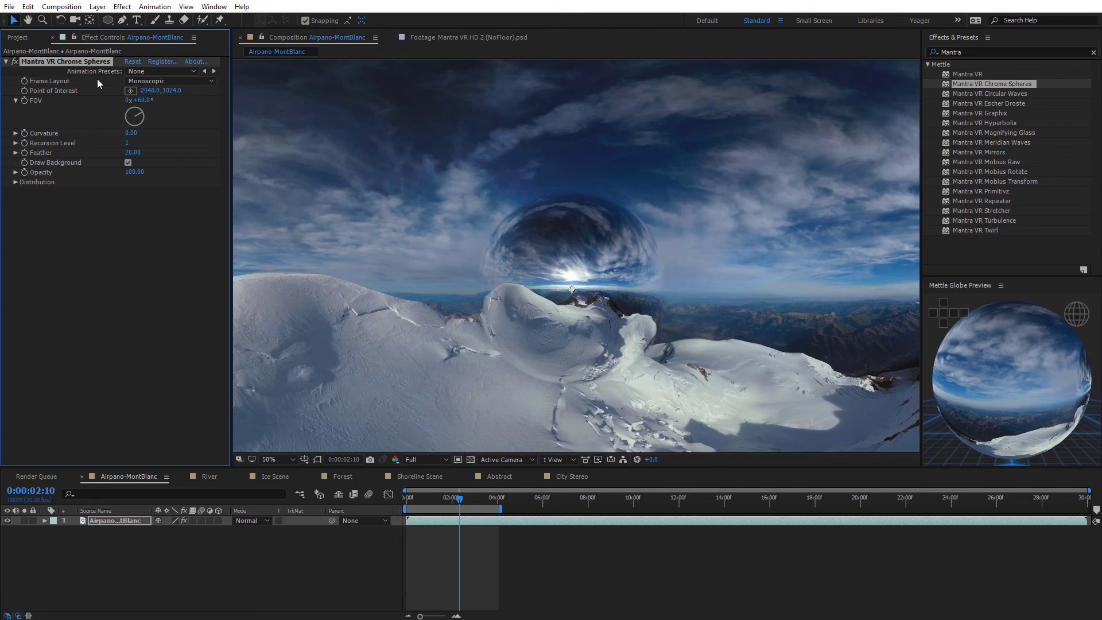
pyautogui.click(139, 81)
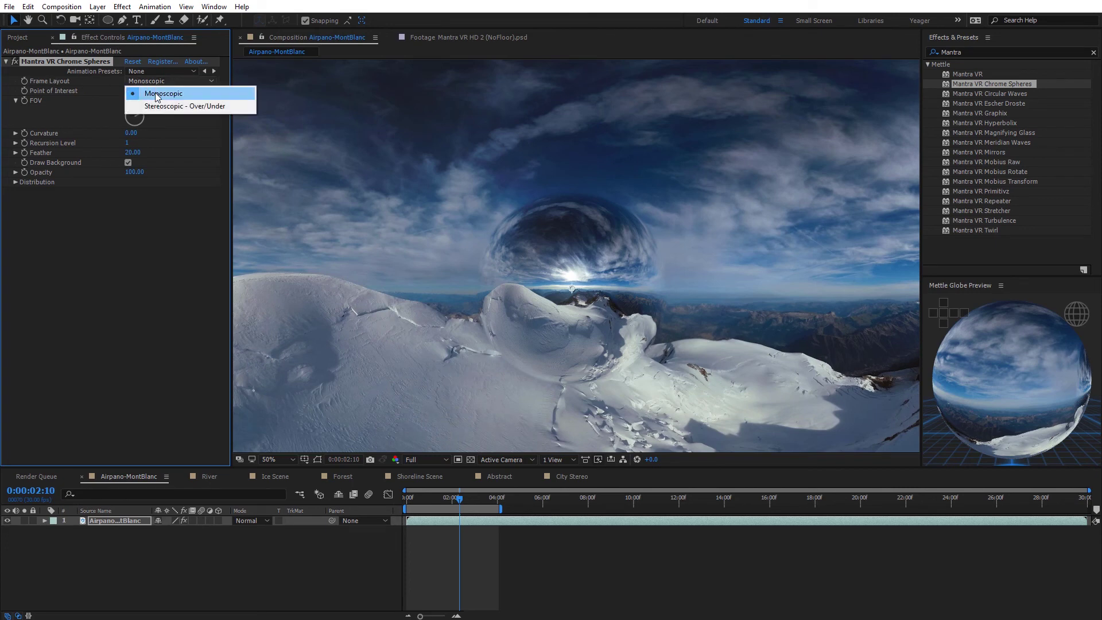
pyautogui.click(72, 82)
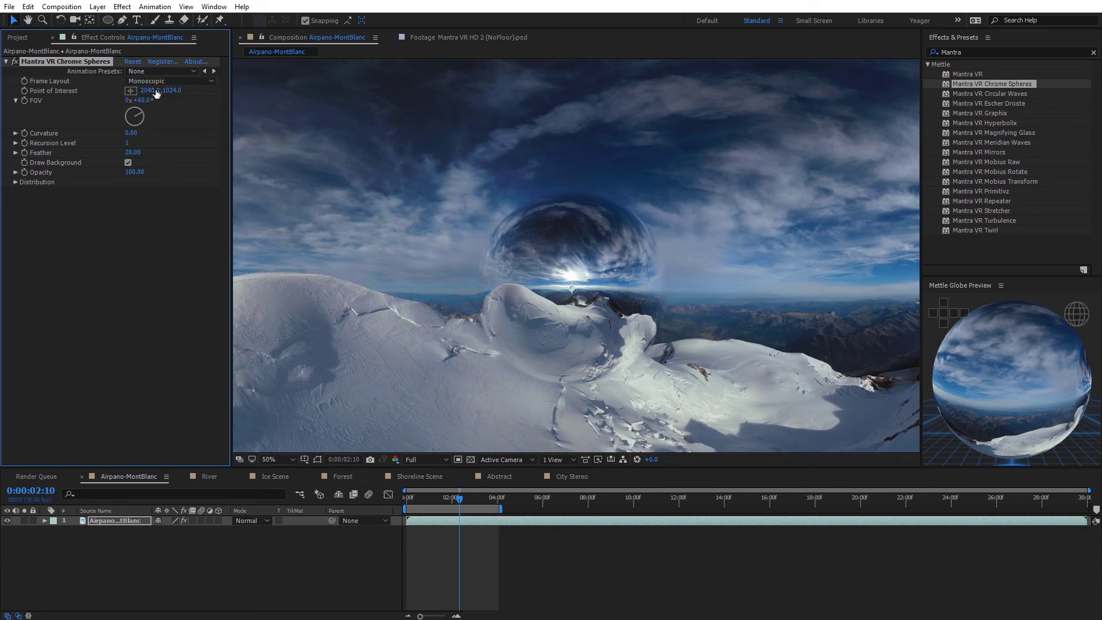
# Step: Set the chrome sphere's FOV to 62° and move its Point of Interest across the panorama to about 1756, 856
pyautogui.moveTo(156, 93); pyautogui.dragTo(128, 101)
pyautogui.scroll(-2, 571, 279)
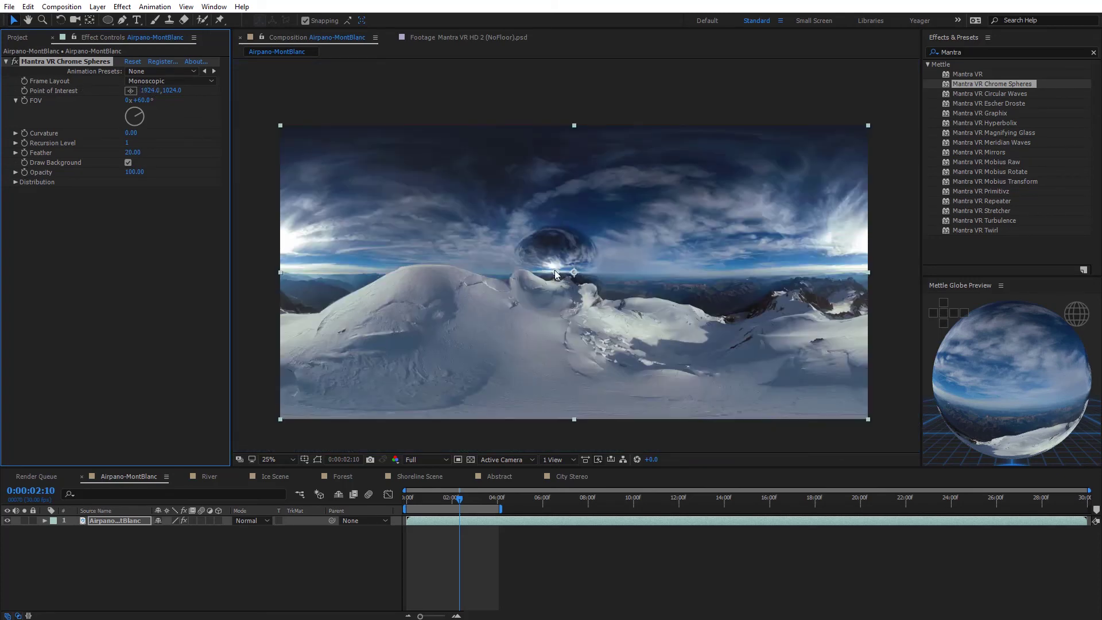
pyautogui.moveTo(556, 270); pyautogui.dragTo(729, 193)
pyautogui.moveTo(758, 324); pyautogui.dragTo(456, 280)
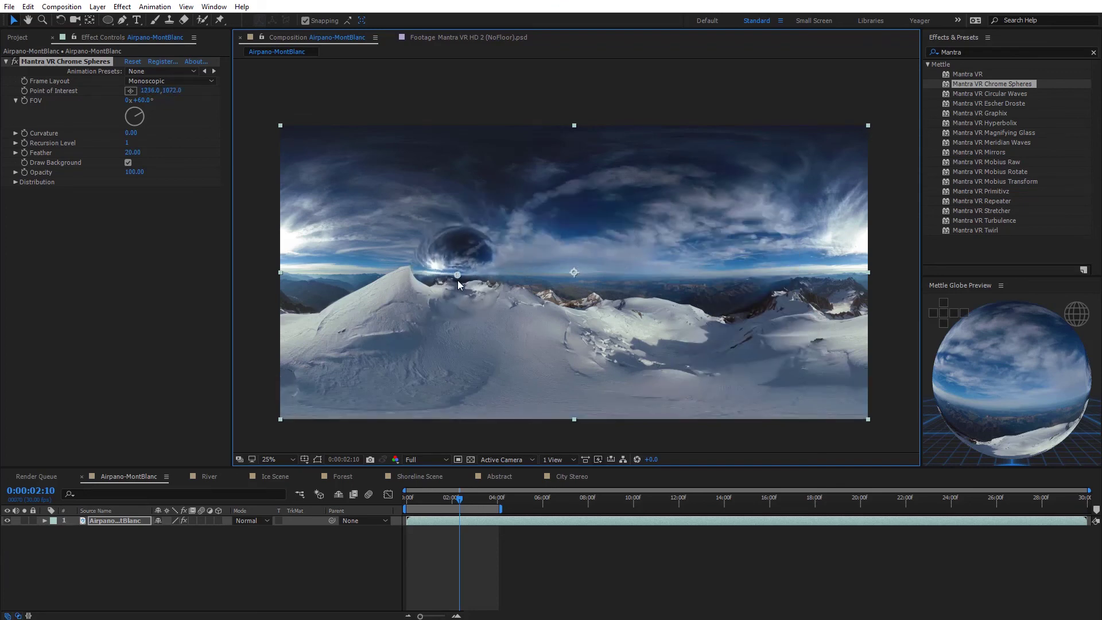
pyautogui.press('.')
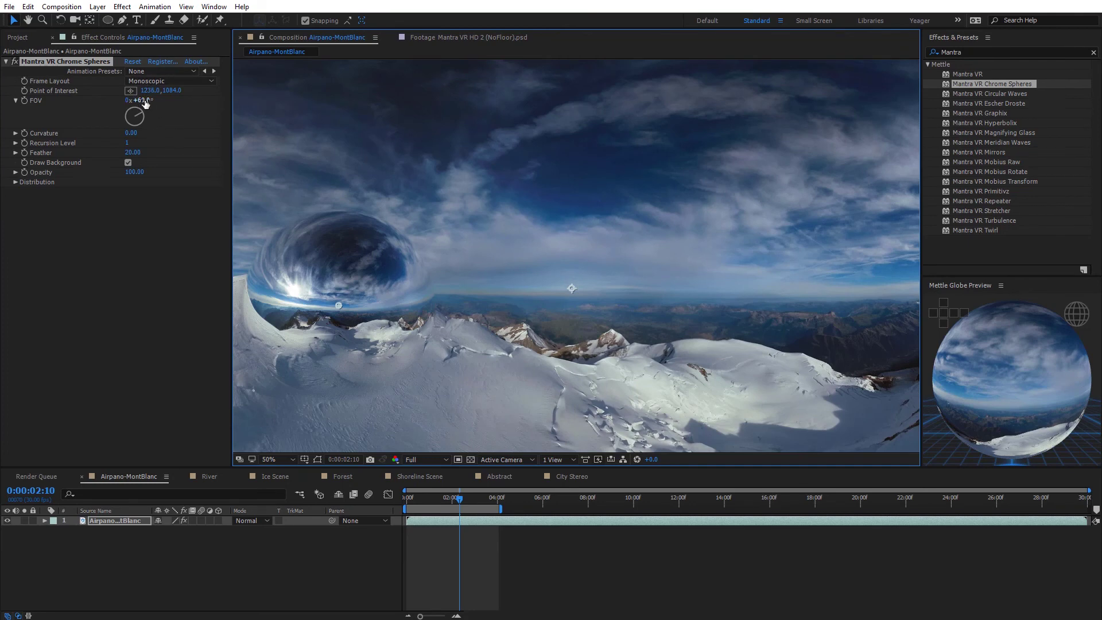
pyautogui.moveTo(145, 102)
pyautogui.mouseDown()
pyautogui.moveTo(127, 100)
pyautogui.moveTo(190, 103)
pyautogui.moveTo(153, 108)
pyautogui.mouseUp()
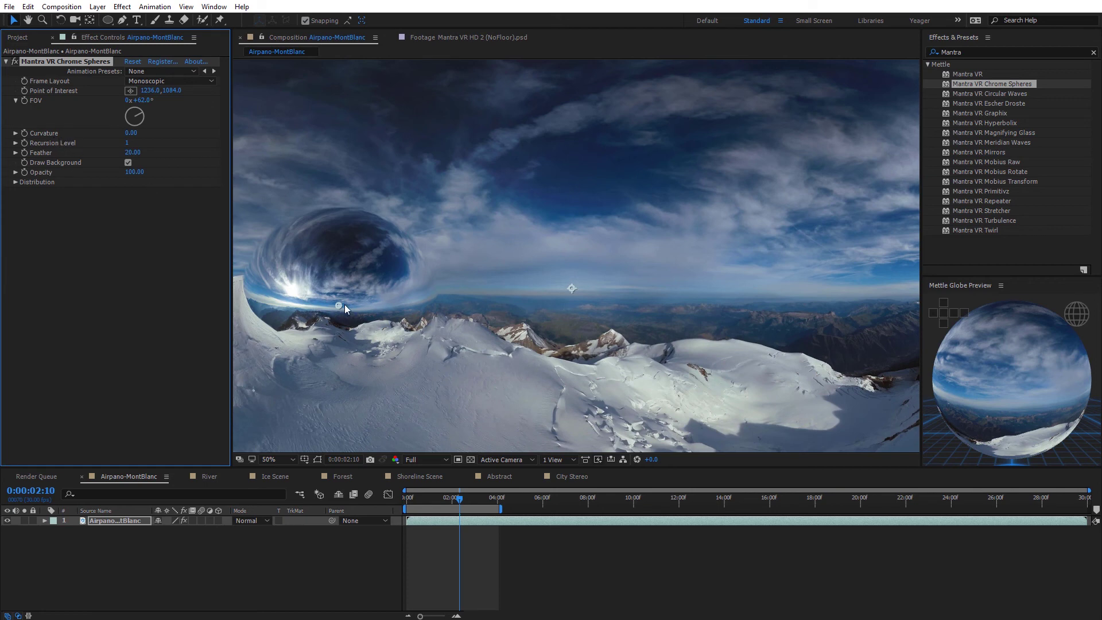
pyautogui.moveTo(348, 306); pyautogui.dragTo(464, 237)
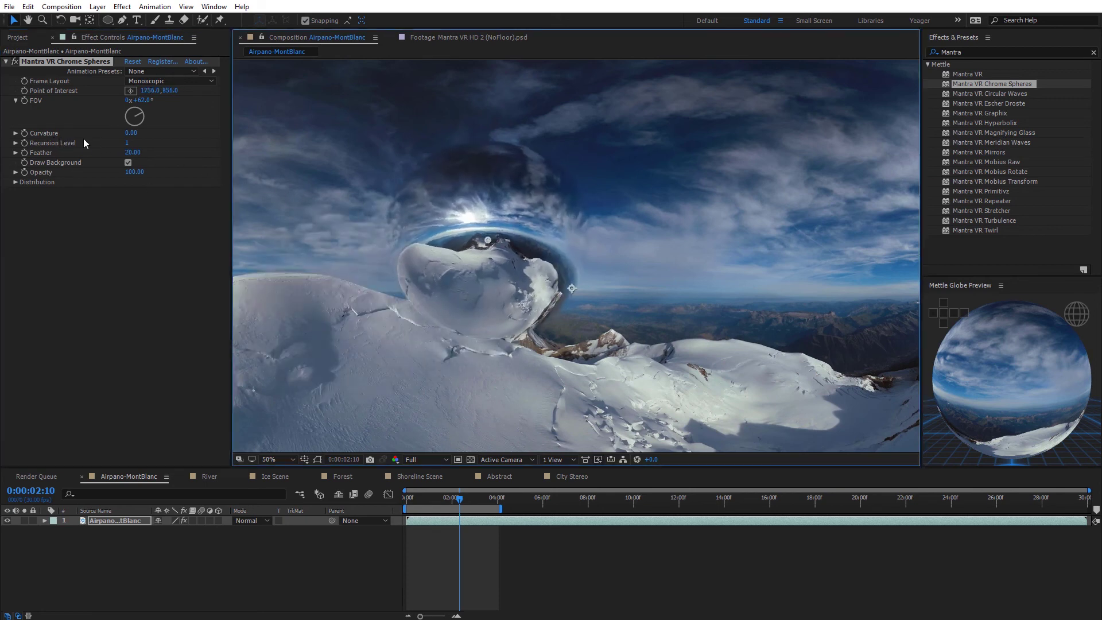
# Step: Try Curvature values of about 25.1 and -14.2 while moving the sphere's Point of Interest to about 1484, 906, and set Curvature back to 0
pyautogui.moveTo(131, 132); pyautogui.dragTo(199, 135)
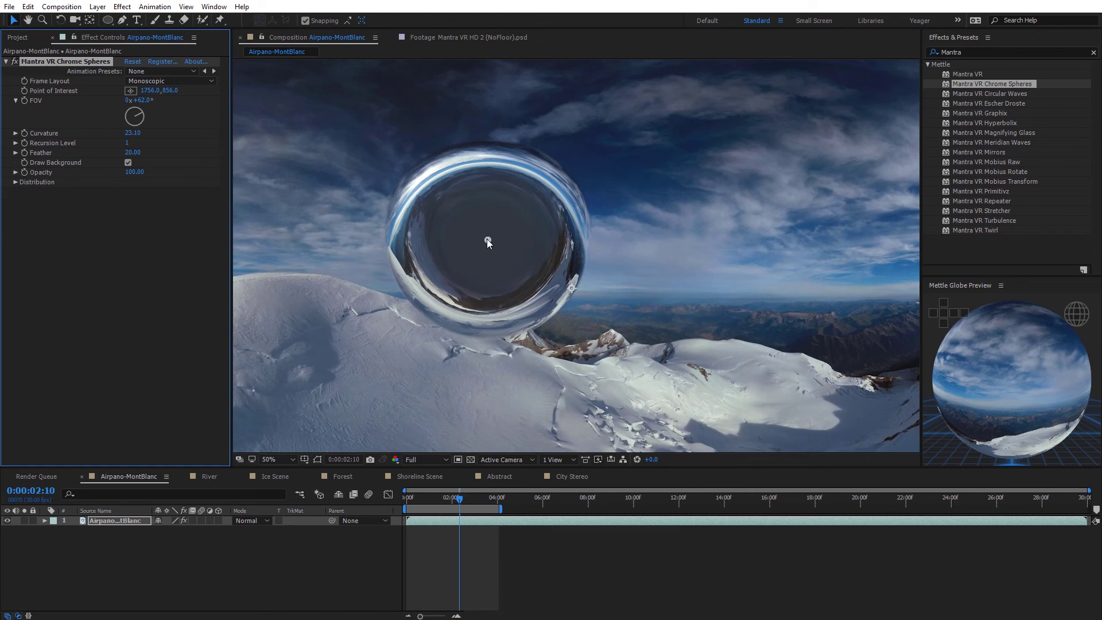
pyautogui.moveTo(487, 240); pyautogui.dragTo(444, 265)
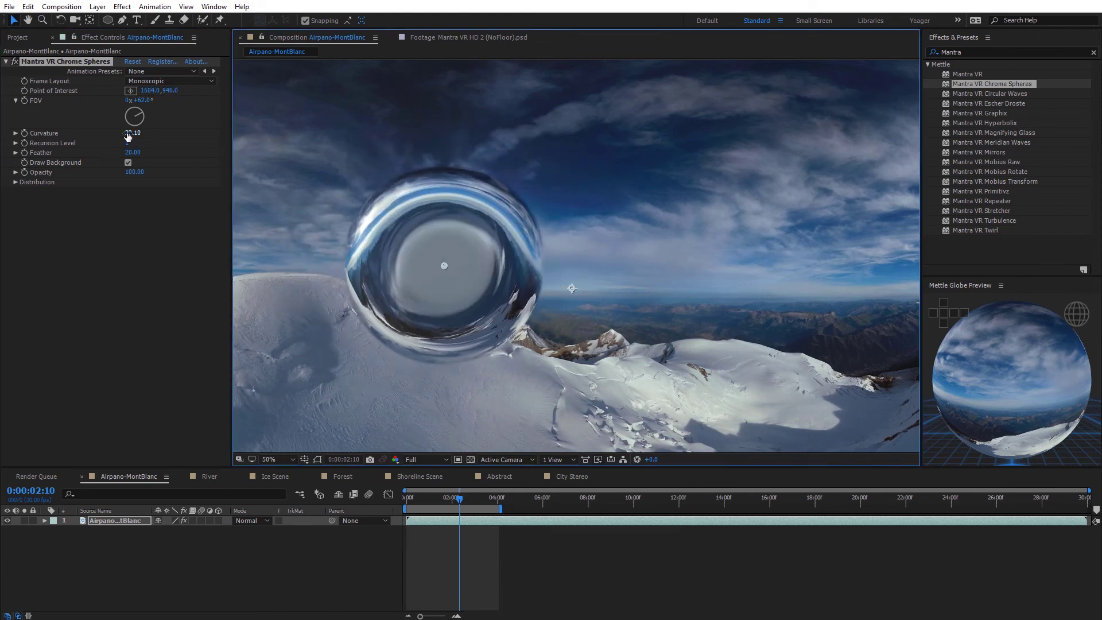
pyautogui.moveTo(133, 132); pyautogui.dragTo(41, 132)
pyautogui.moveTo(139, 138); pyautogui.dragTo(95, 138)
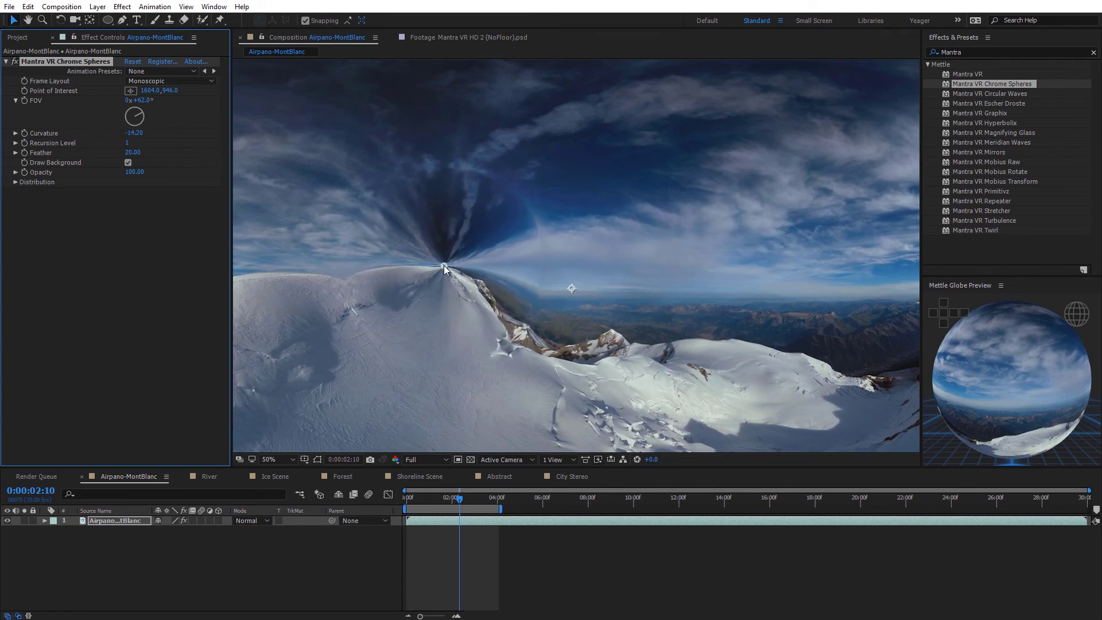
pyautogui.moveTo(444, 266); pyautogui.dragTo(410, 256)
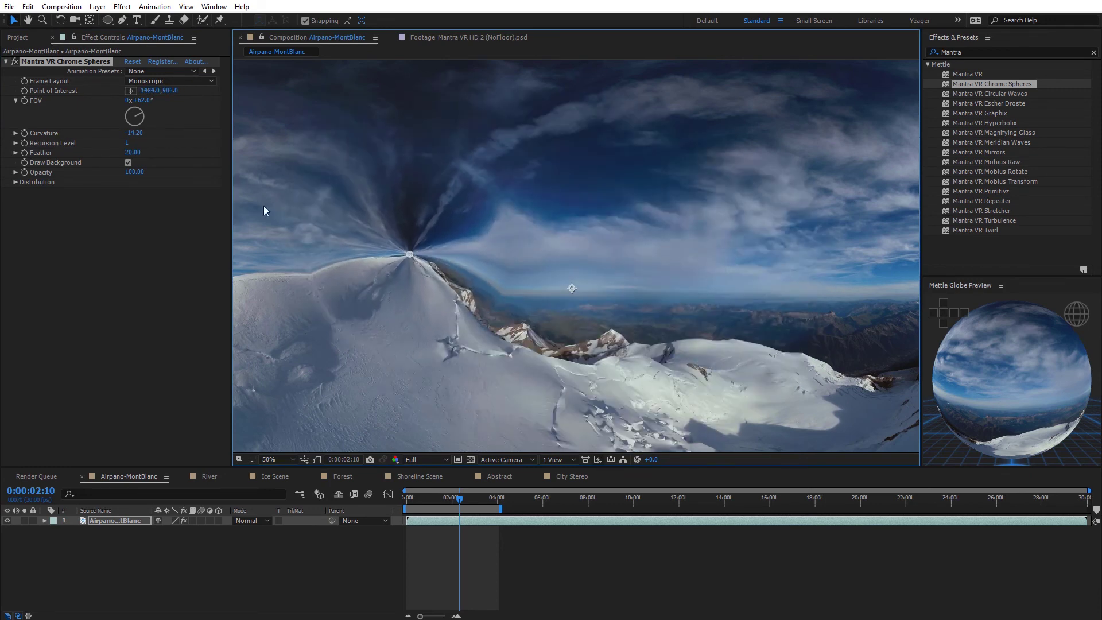
pyautogui.click(133, 134)
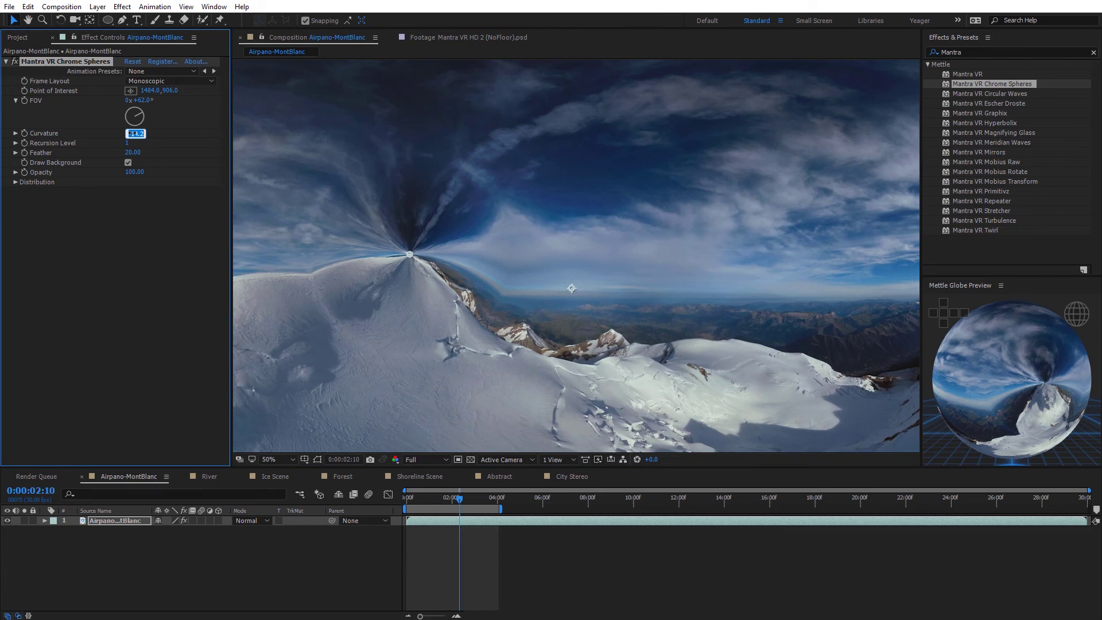
pyautogui.write('0.8')
pyautogui.press('Return')
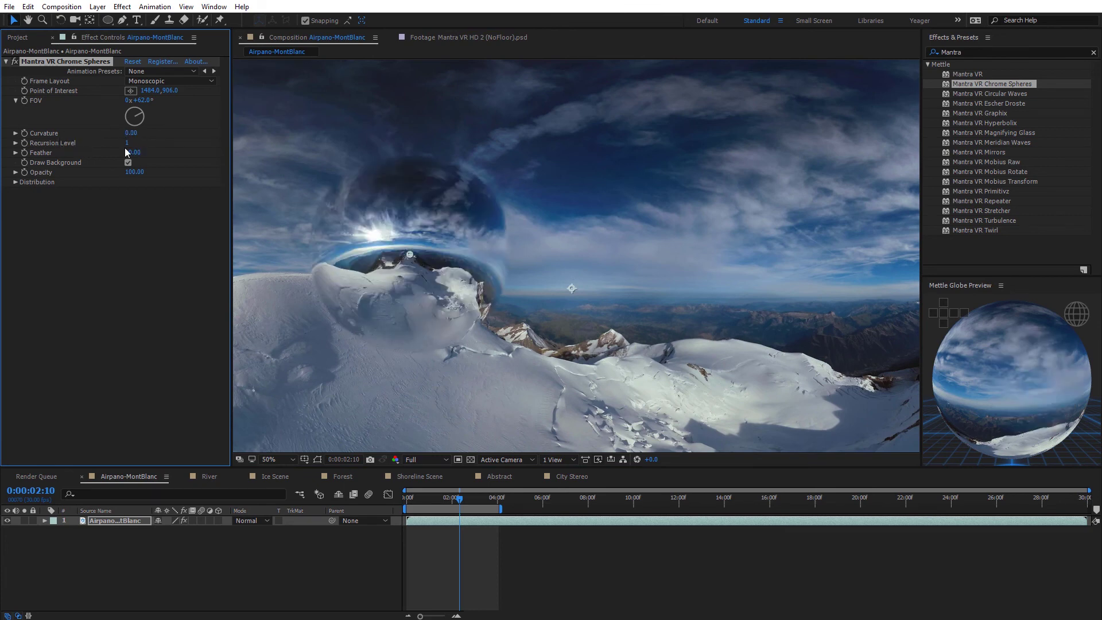
# Step: Set Feather to 0, disable Draw Background, and move the isolated sphere to about 1344, 918
pyautogui.moveTo(126, 153)
pyautogui.mouseDown()
pyautogui.moveTo(226, 156)
pyautogui.moveTo(129, 162)
pyautogui.mouseUp()
pyautogui.click(128, 162)
pyautogui.press(',')
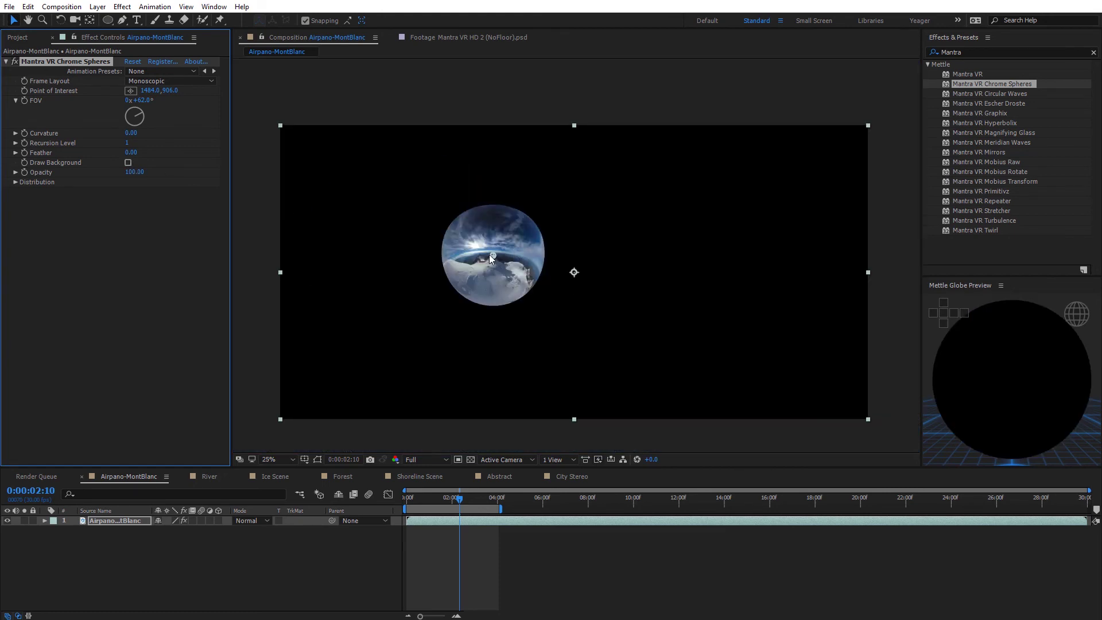
pyautogui.moveTo(489, 254)
pyautogui.mouseDown()
pyautogui.moveTo(470, 360)
pyautogui.moveTo(429, 288)
pyautogui.moveTo(364, 234)
pyautogui.moveTo(684, 228)
pyautogui.moveTo(490, 255)
pyautogui.moveTo(453, 238)
pyautogui.moveTo(477, 242)
pyautogui.moveTo(473, 257)
pyautogui.mouseUp()
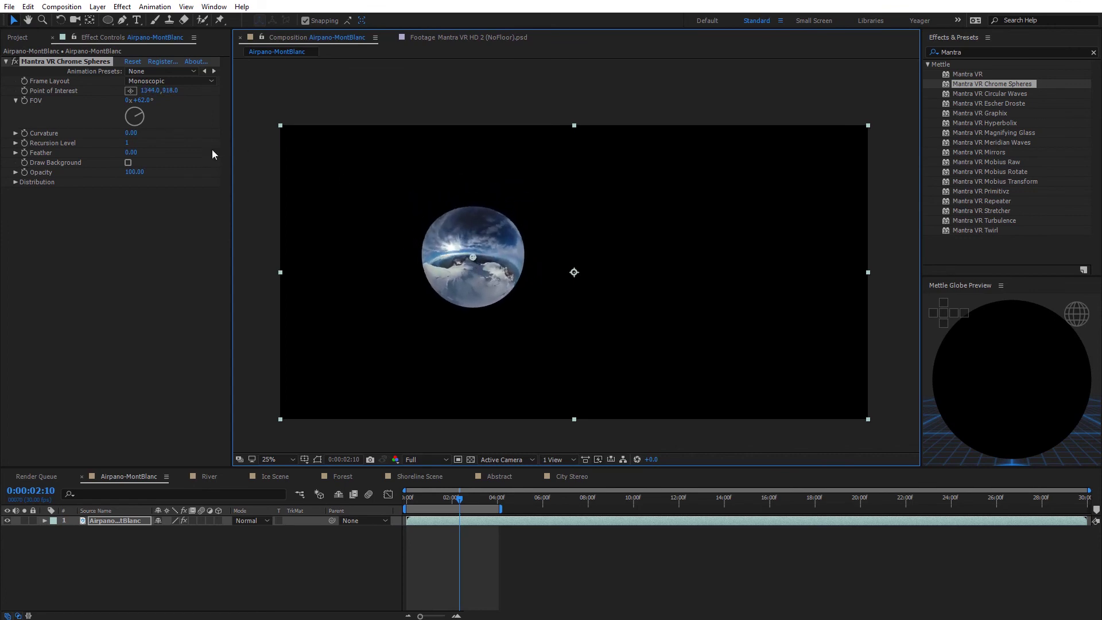
# Step: Duplicate the Airpano-MontBlanc layer and delete the Chrome Spheres effect from the lower copy
pyautogui.click(118, 520)
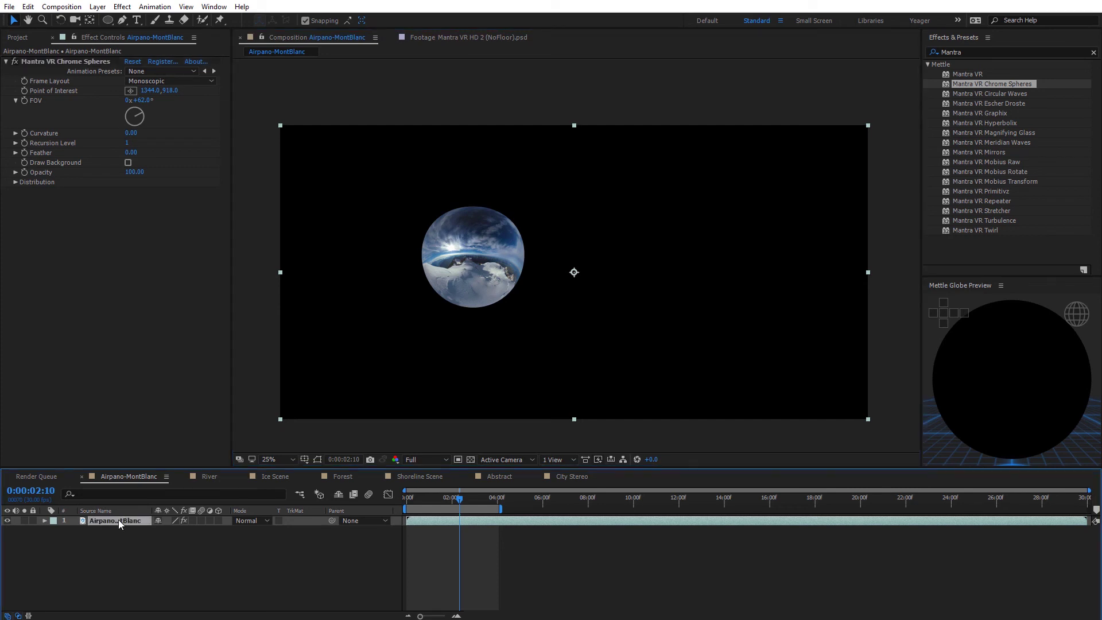
pyautogui.hotkey('ctrl', 'd')
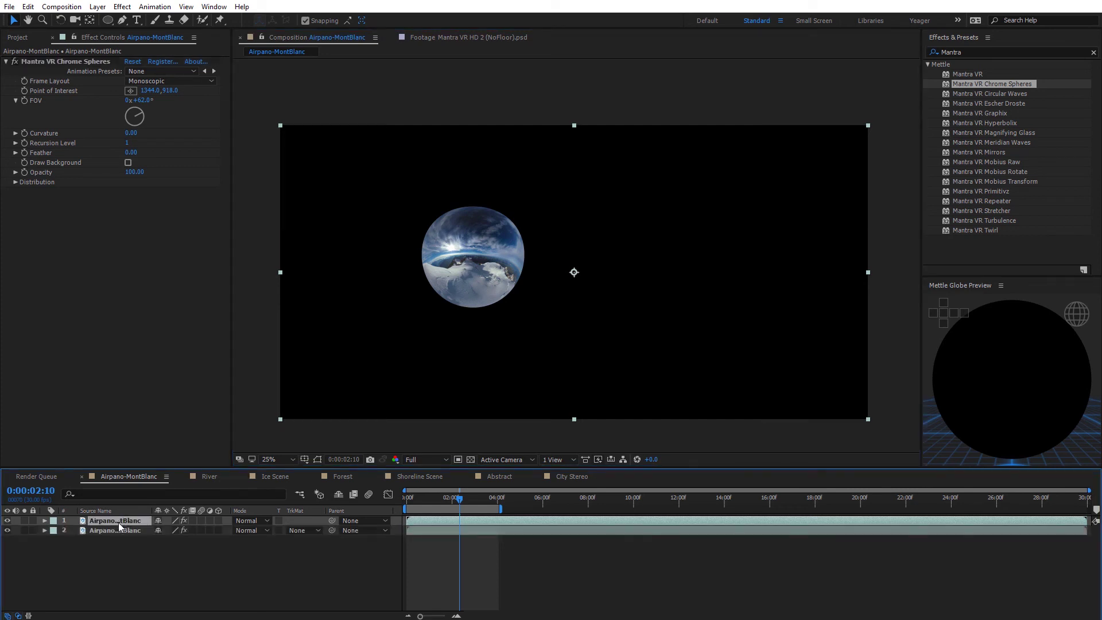
pyautogui.click(111, 530)
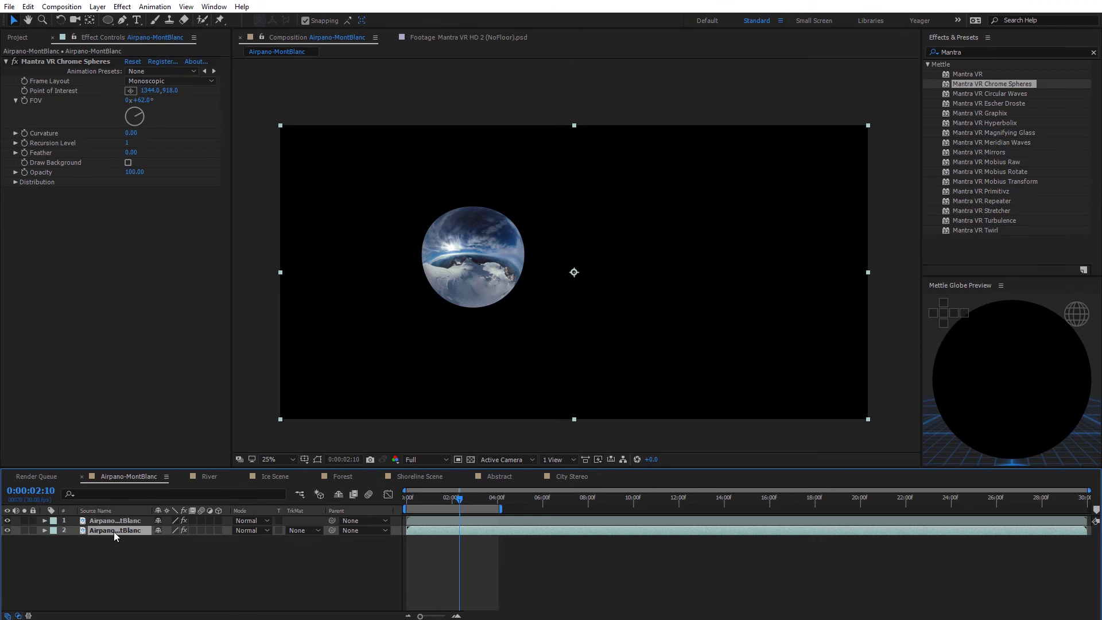
pyautogui.click(66, 62)
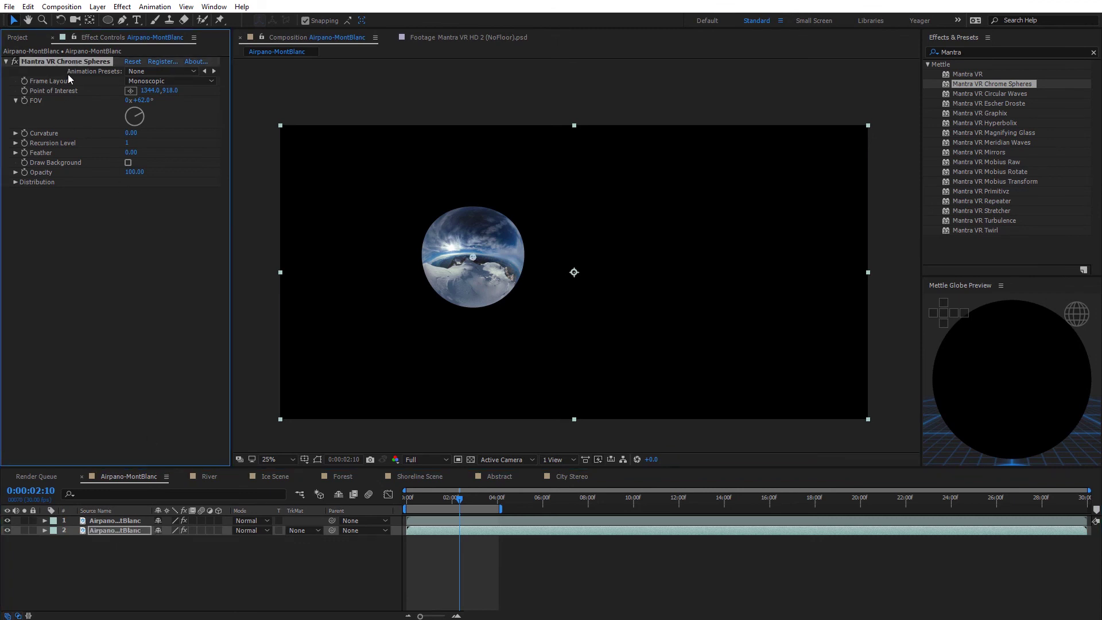
pyautogui.press('Delete')
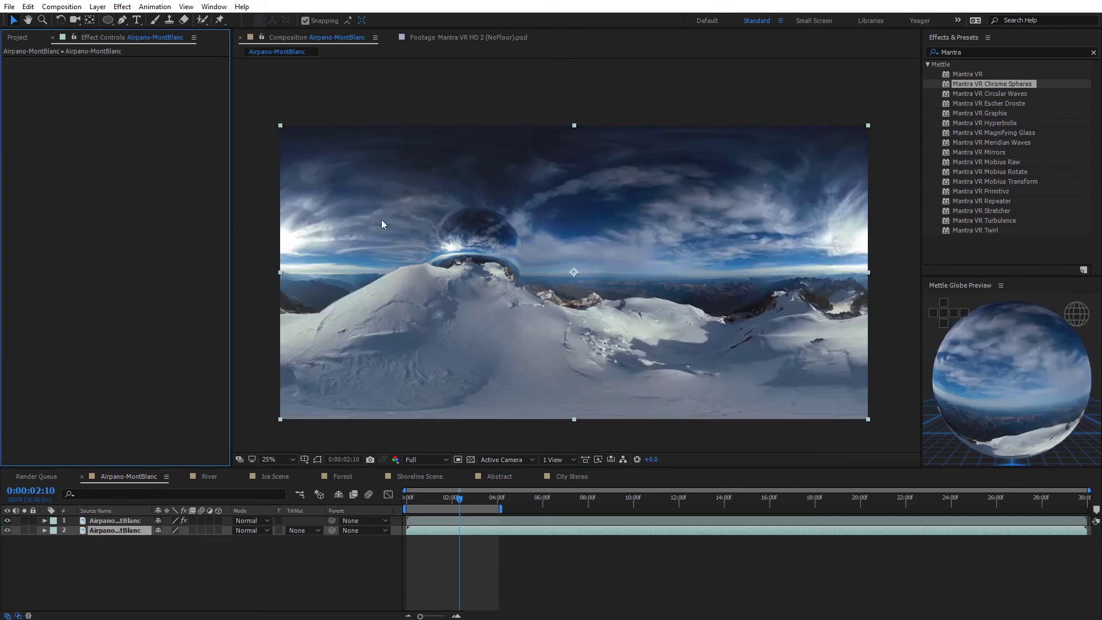
# Step: Apply Mettle SkyBox Blur to the lower Airpano-MontBlanc layer and set Blurriness to 82
pyautogui.click(411, 219)
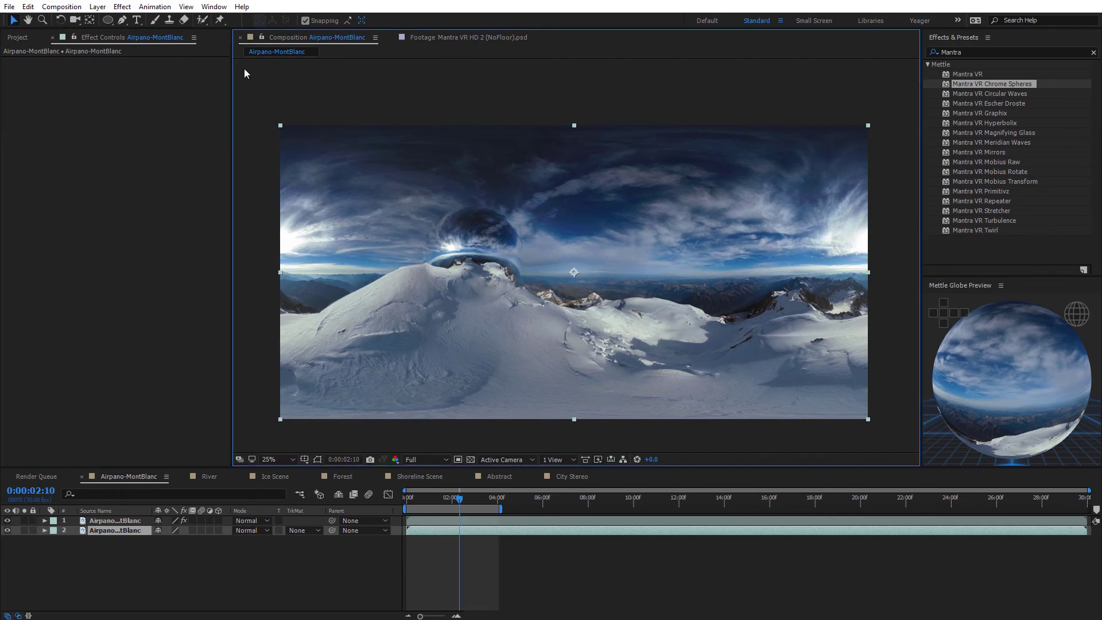
pyautogui.click(122, 6)
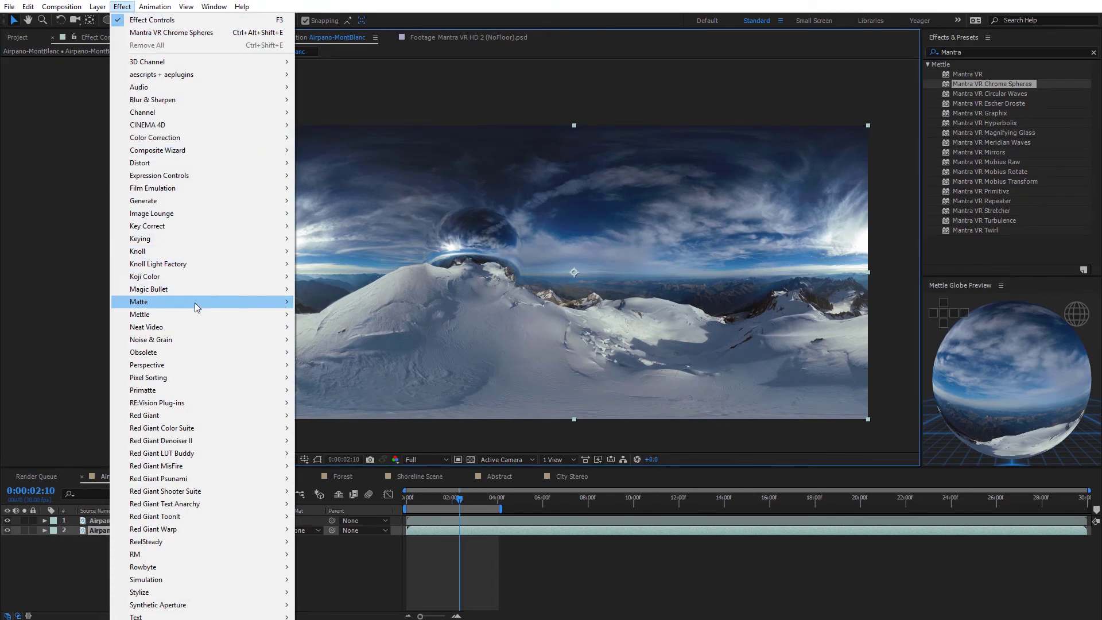
pyautogui.moveTo(199, 314)
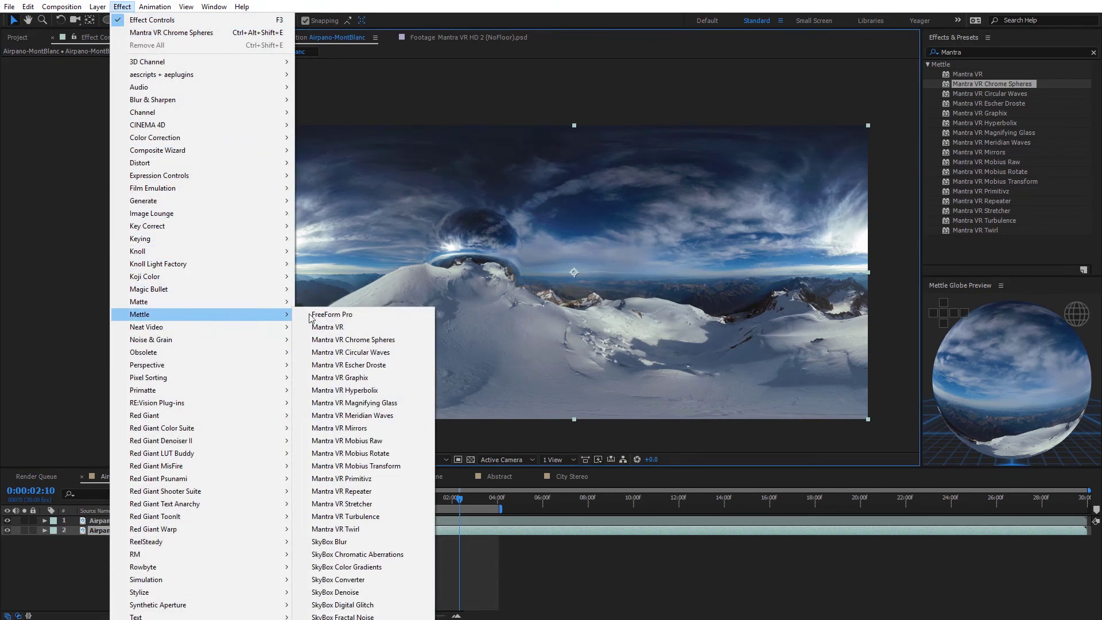
pyautogui.click(386, 542)
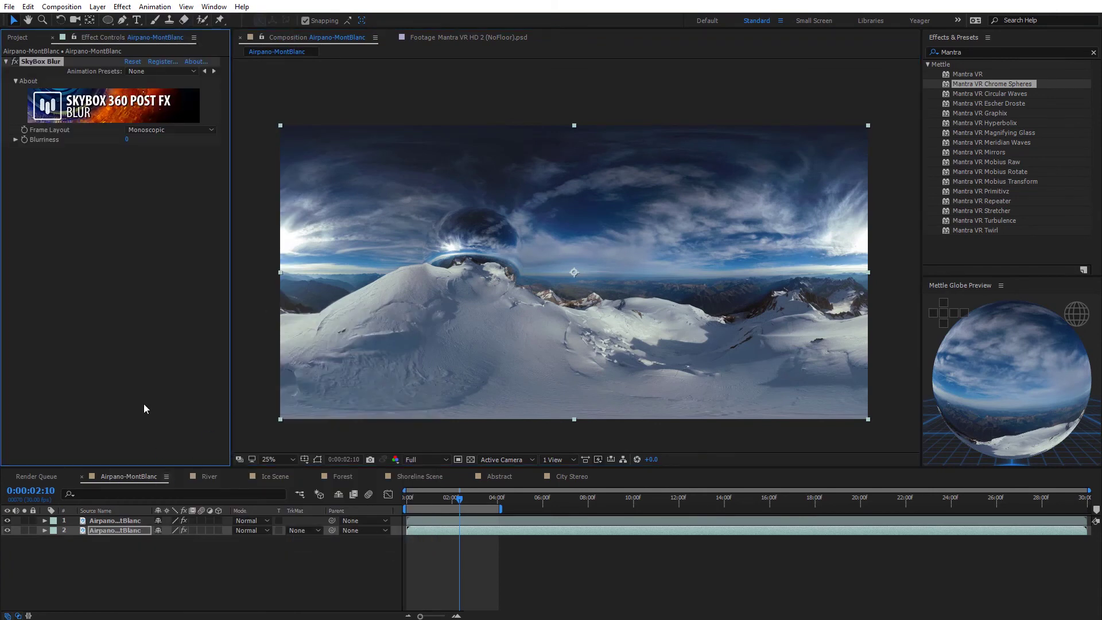
pyautogui.moveTo(128, 139); pyautogui.dragTo(176, 142)
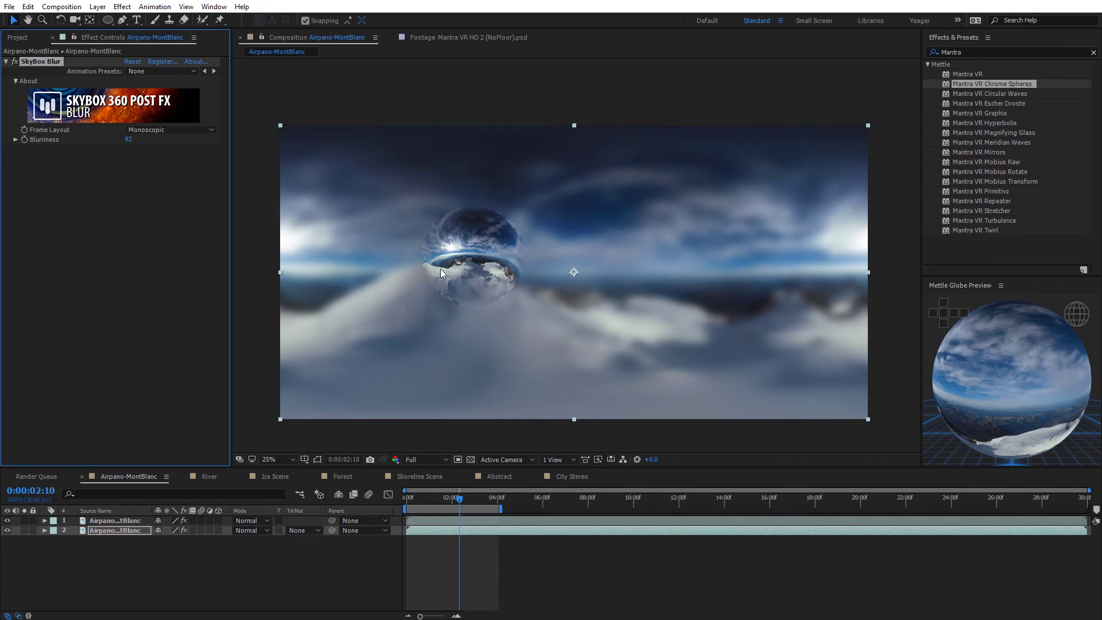
pyautogui.press('.')
pyautogui.moveTo(492, 364); pyautogui.dragTo(602, 319)
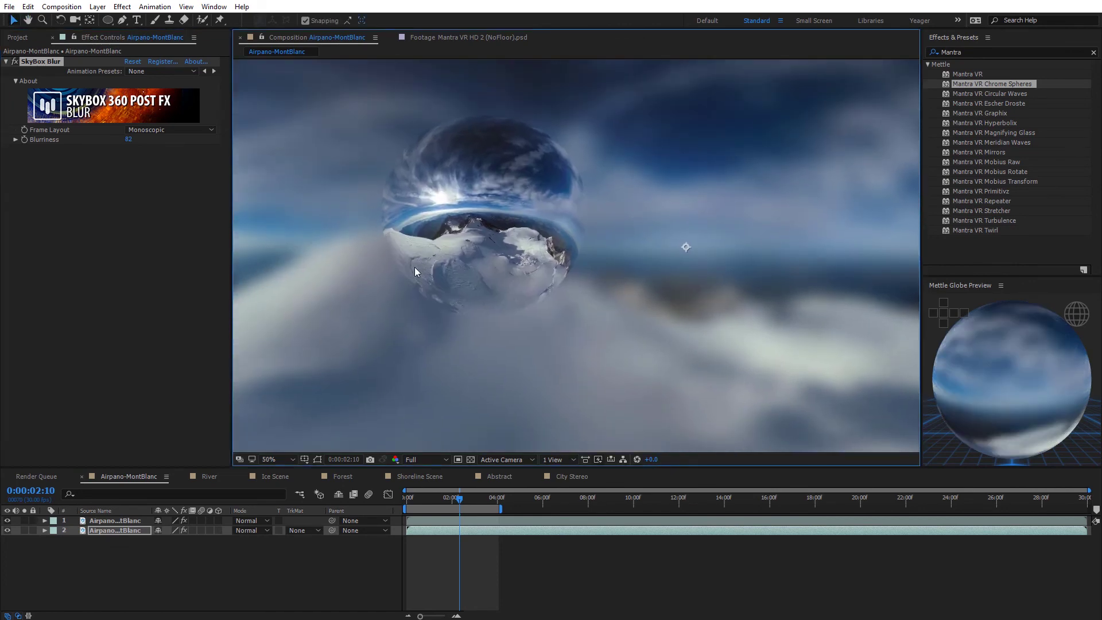
# Step: Move the Chrome Spheres Point of Interest on the upper Airpano-MontBlanc layer to about 1208, 934
pyautogui.click(118, 520)
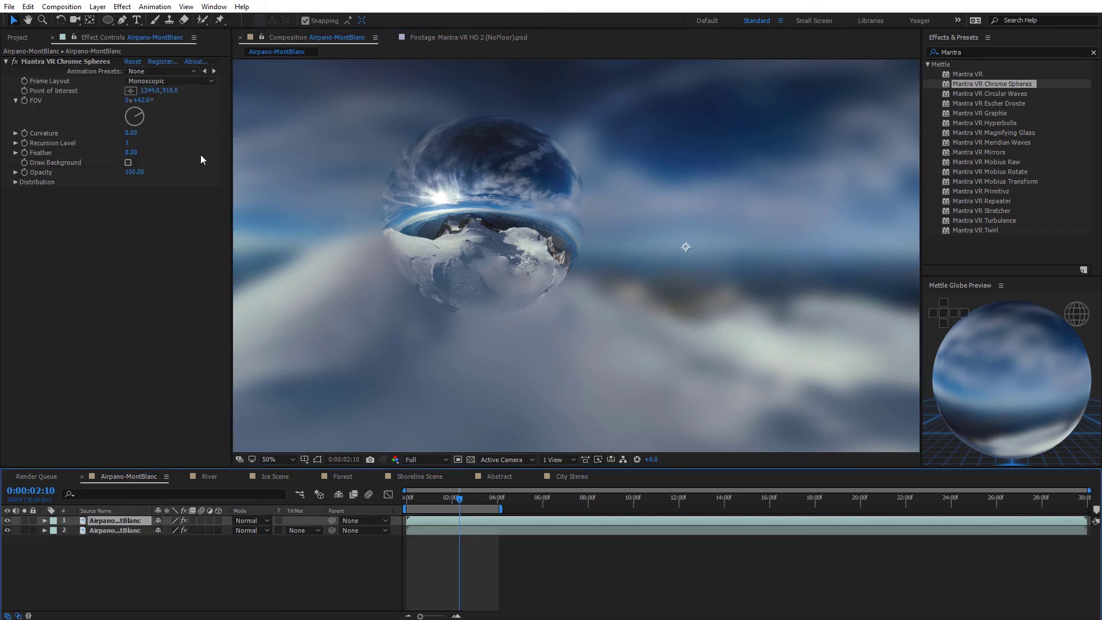
pyautogui.click(131, 91)
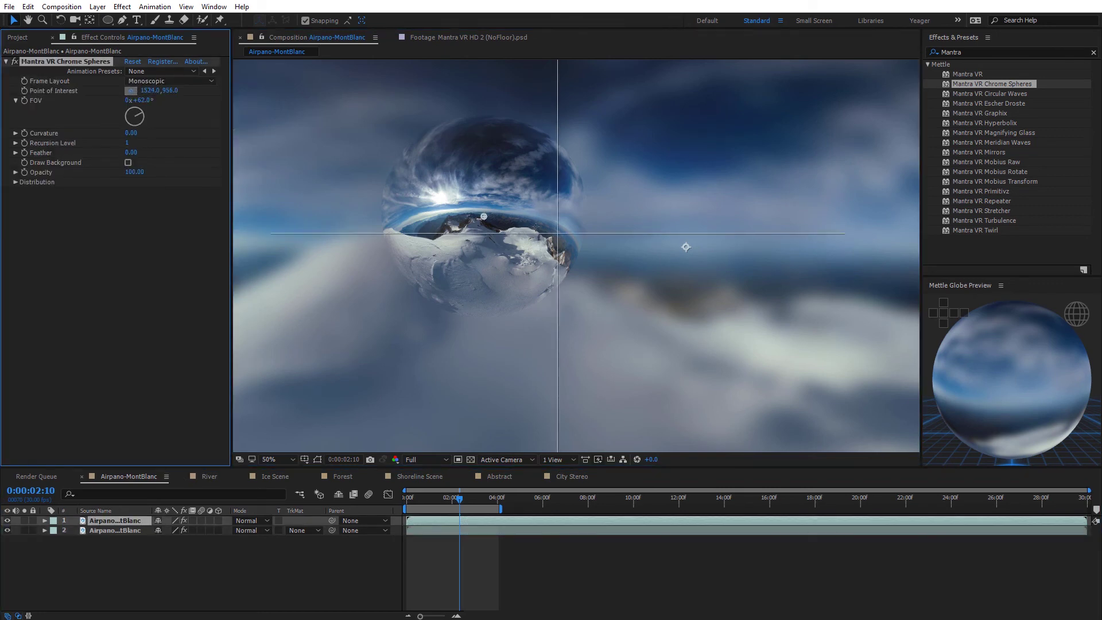
pyautogui.click(539, 228)
pyautogui.moveTo(487, 267); pyautogui.dragTo(508, 236)
pyautogui.scroll(-1, 446, 283)
pyautogui.scroll(1, 578, 266)
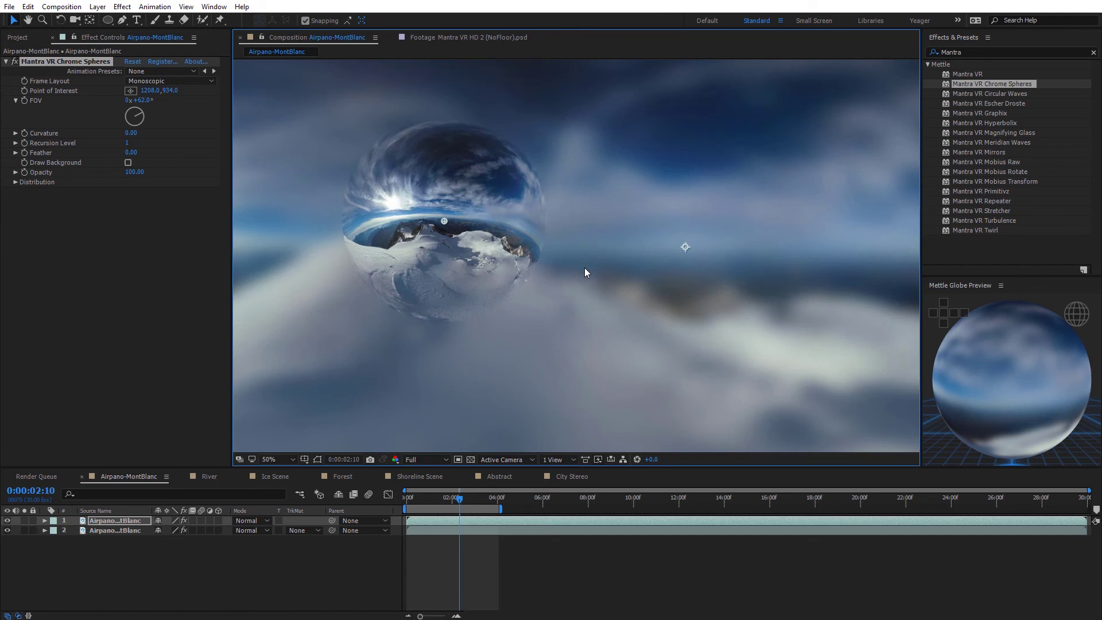
# Step: Delete the blurred background layer and enable Draw Background on the remaining layer's Chrome Spheres effect
pyautogui.click(112, 530)
pyautogui.press('Delete')
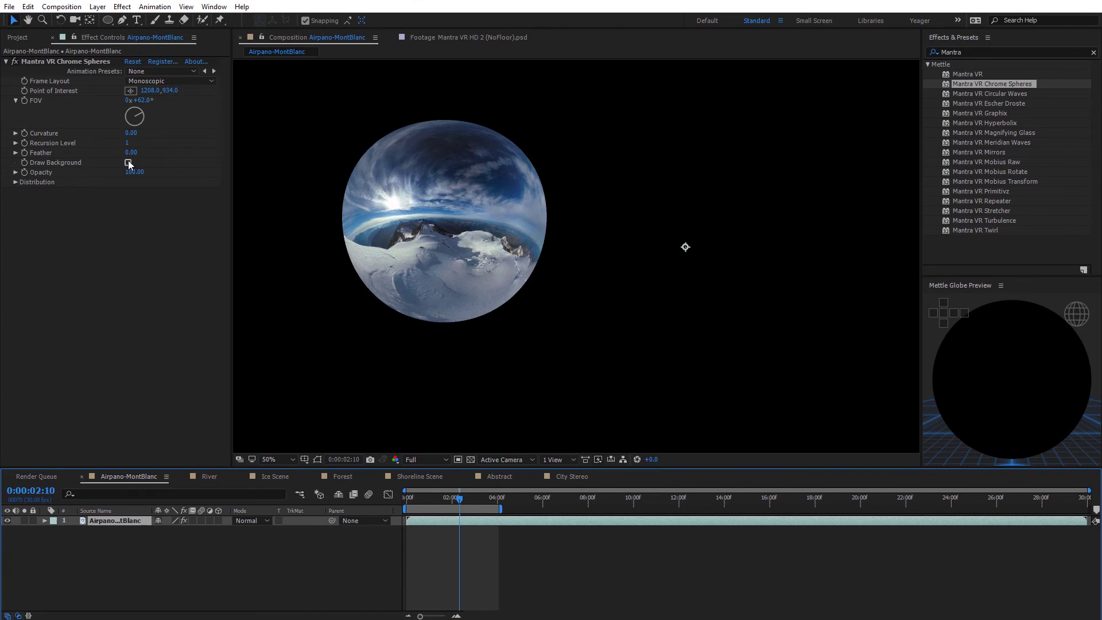
pyautogui.click(129, 162)
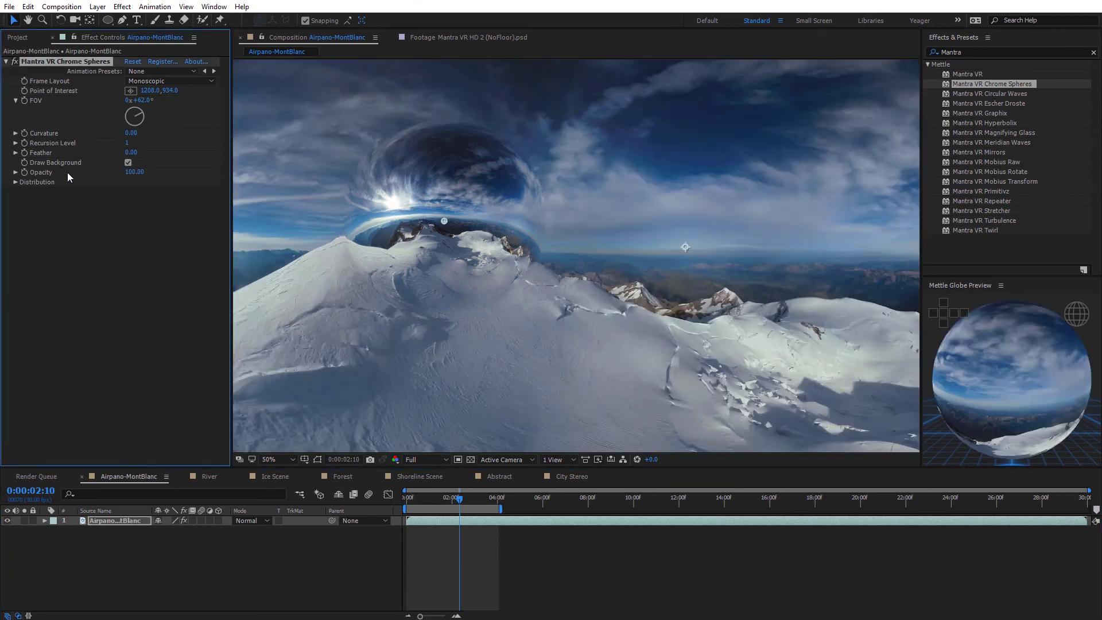
# Step: Test the Chrome Spheres Opacity, keeping 100, and set Number of Instances to 9 in the Distribution settings
pyautogui.moveTo(135, 172); pyautogui.dragTo(173, 186)
pyautogui.click(15, 182)
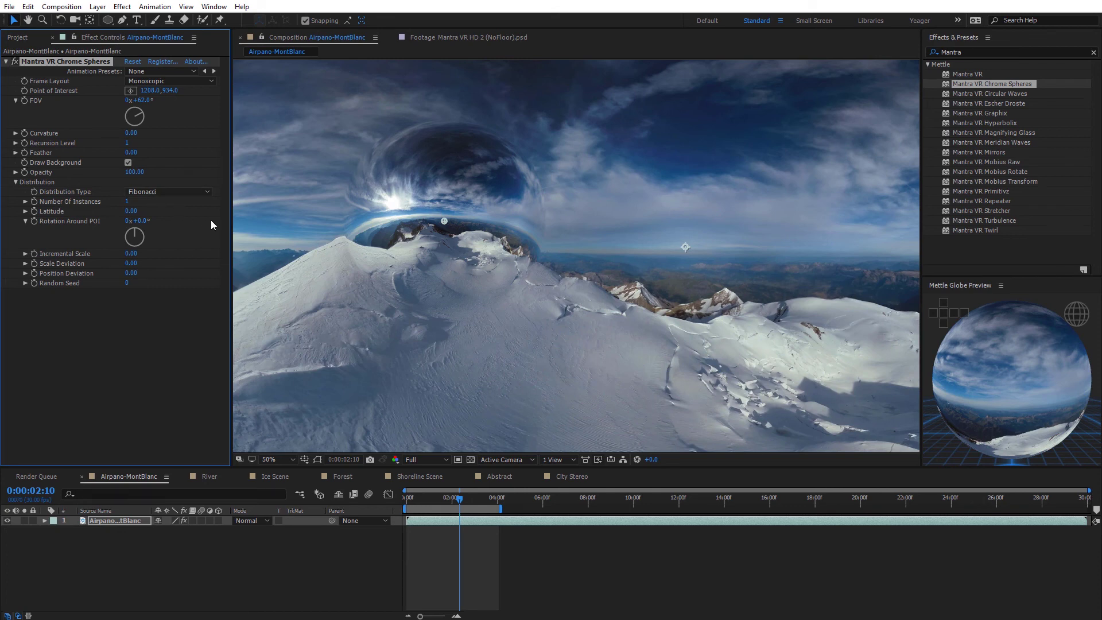
pyautogui.scroll(-2, 433, 269)
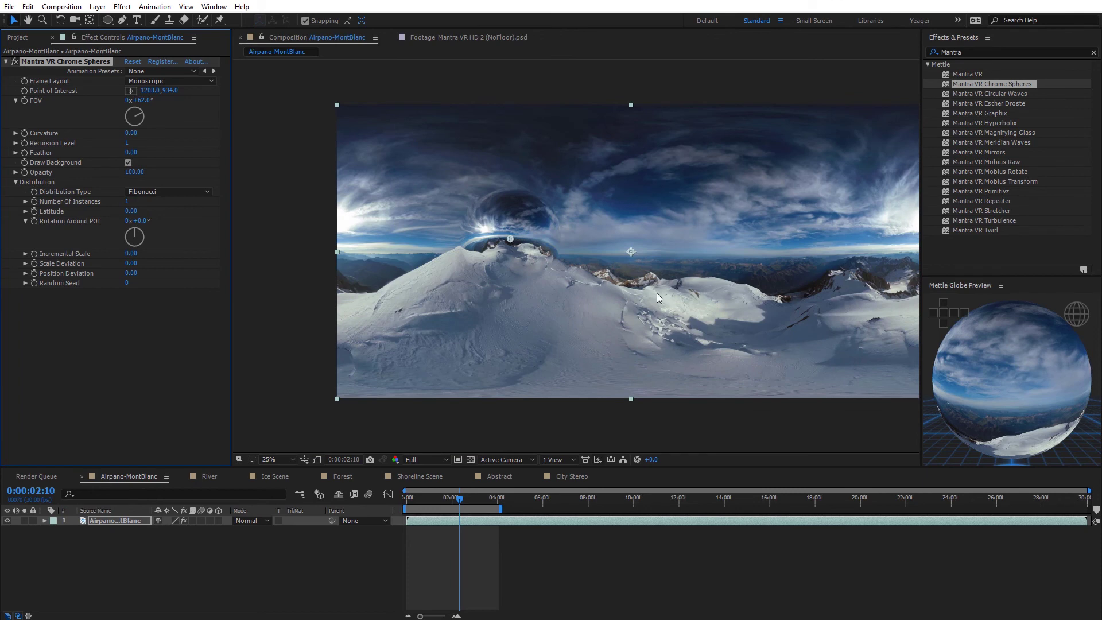
pyautogui.press('h')
pyautogui.moveTo(627, 308); pyautogui.dragTo(579, 325)
pyautogui.press('v')
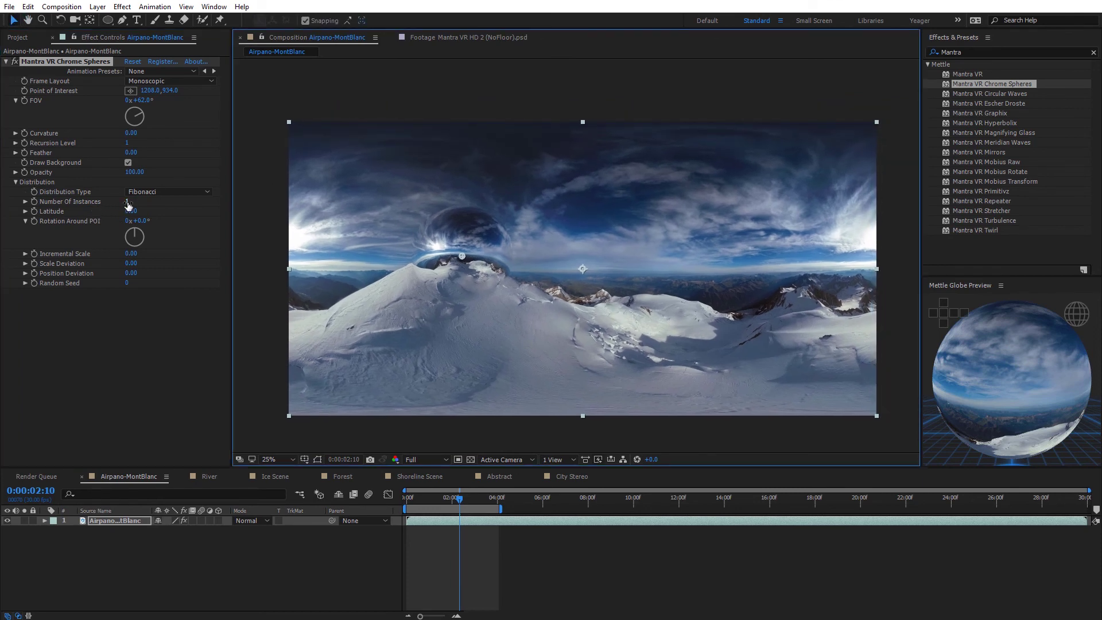
pyautogui.moveTo(128, 206); pyautogui.dragTo(178, 205)
# Step: Set the Chrome Spheres Recursion Level to 2 and inspect the nested reflections at 100% magnification
pyautogui.press('.')
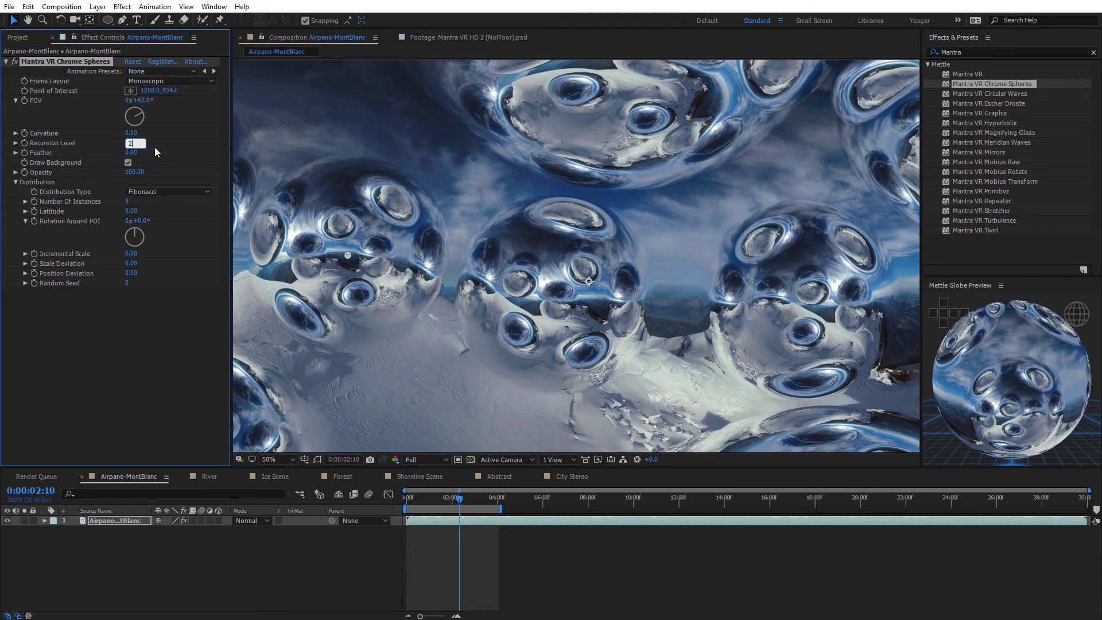
pyautogui.press('Return')
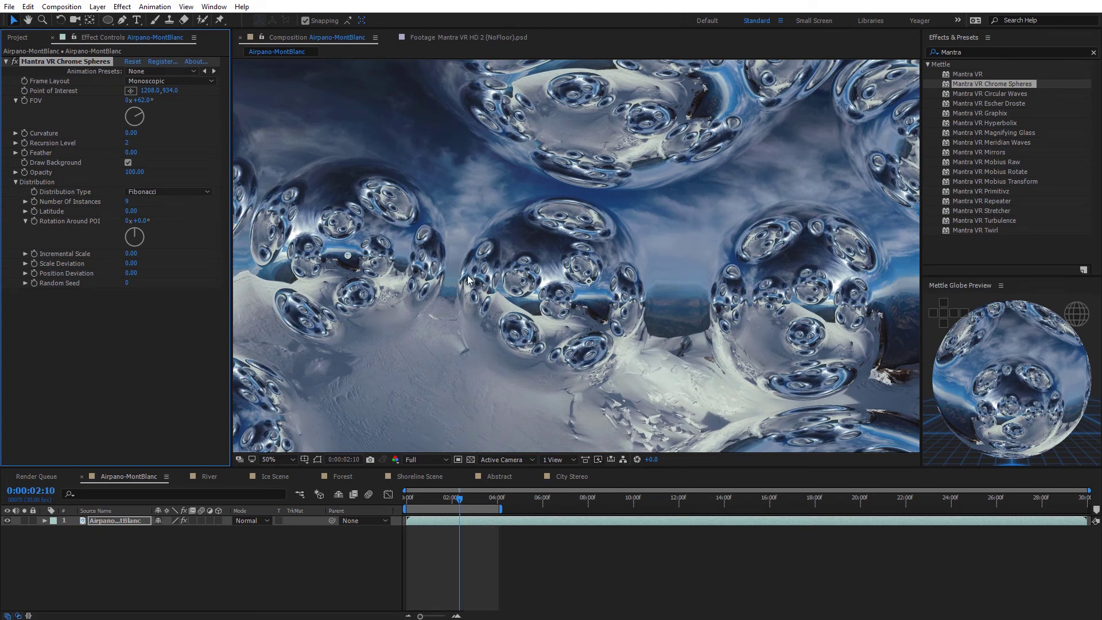
pyautogui.scroll(2, 524, 288)
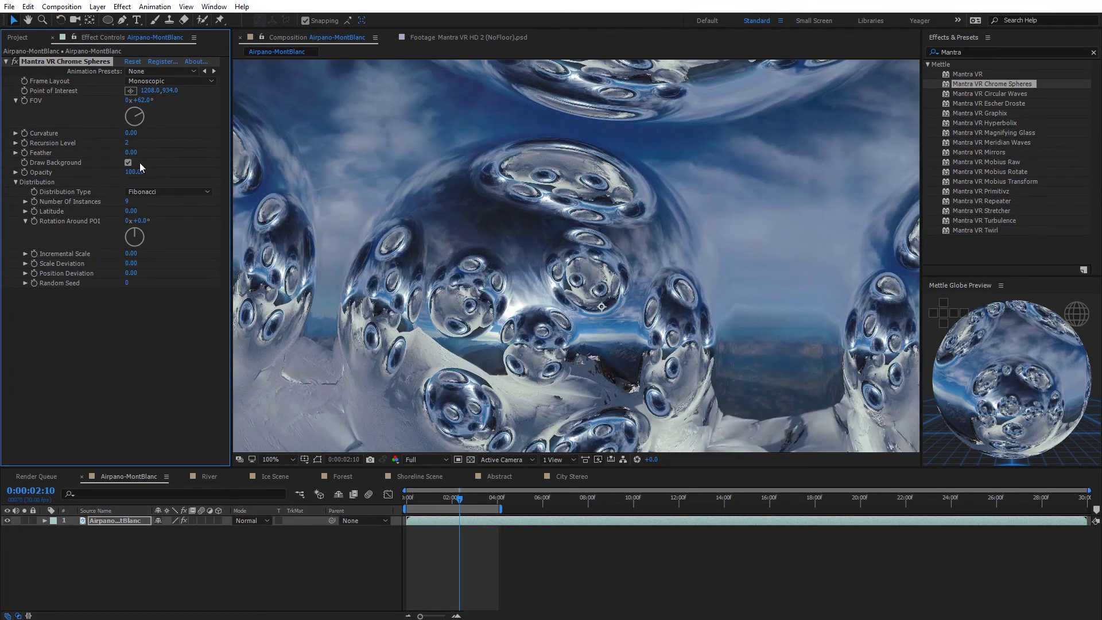
# Step: Set the Chrome Spheres Recursion Level to 3 and inspect the nested reflections close up
pyautogui.click(127, 144)
pyautogui.write('3')
pyautogui.press('Return')
pyautogui.scroll(4, 447, 258)
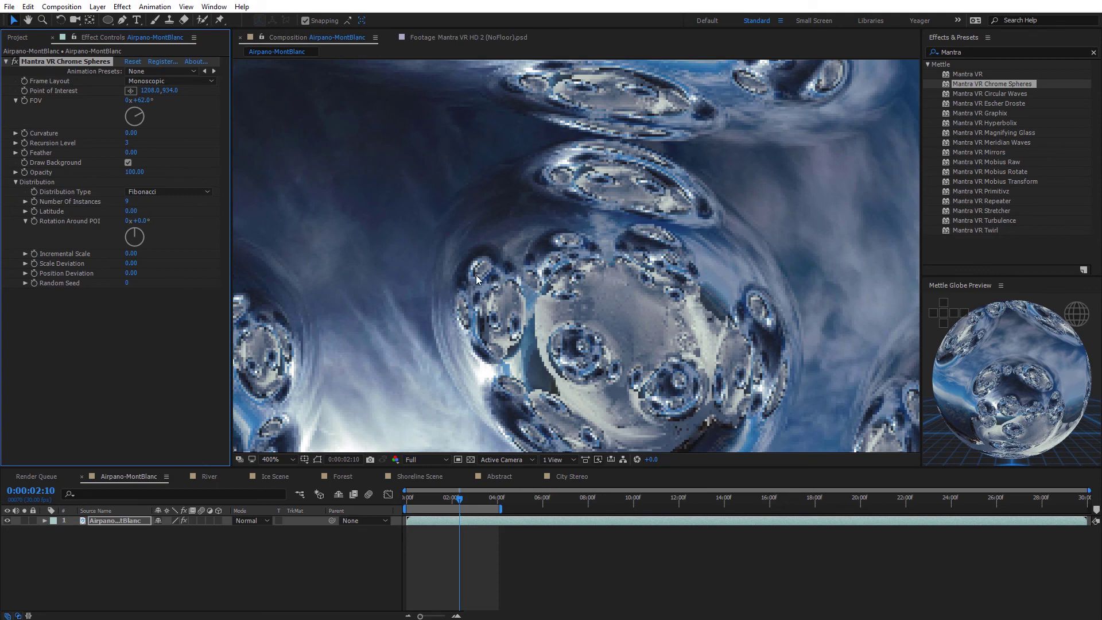
pyautogui.scroll(-2, 474, 287)
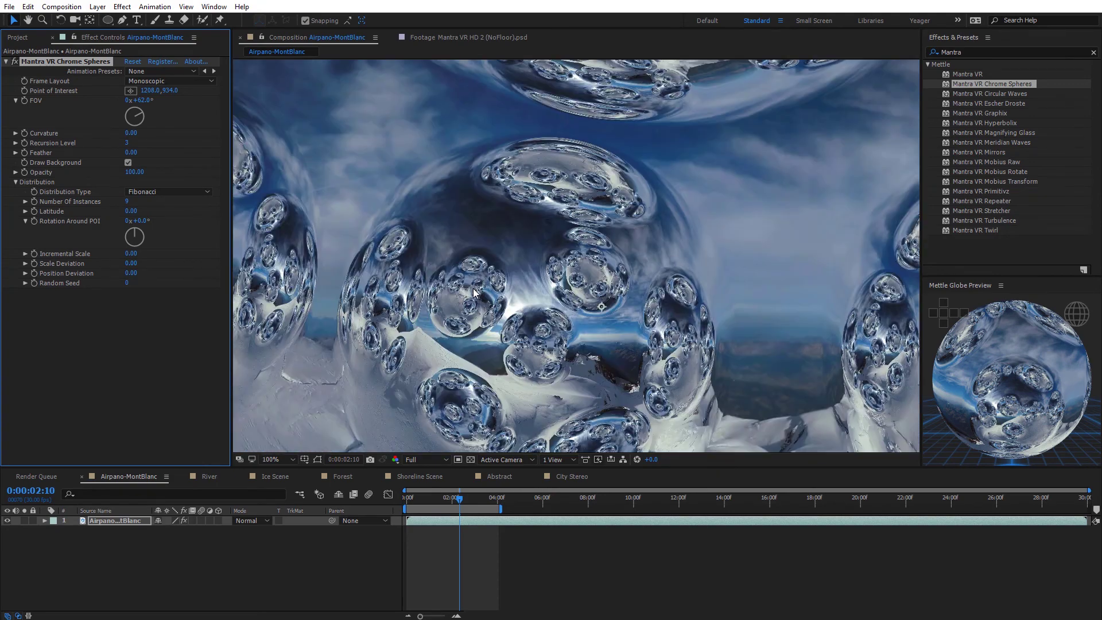
pyautogui.scroll(-5, 531, 263)
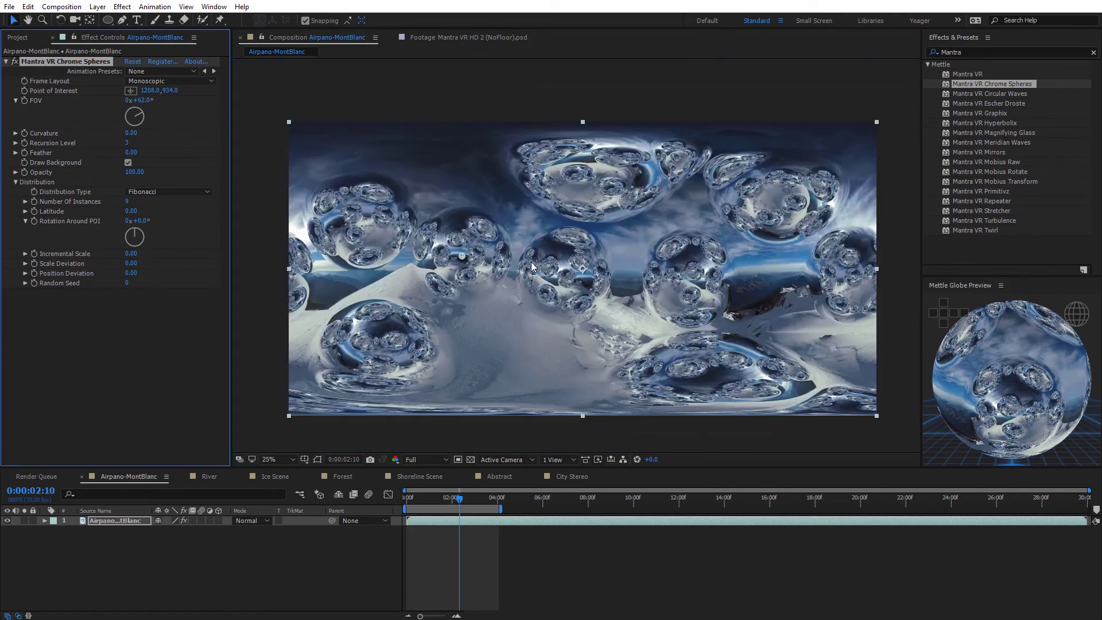
pyautogui.moveTo(497, 274); pyautogui.dragTo(484, 292)
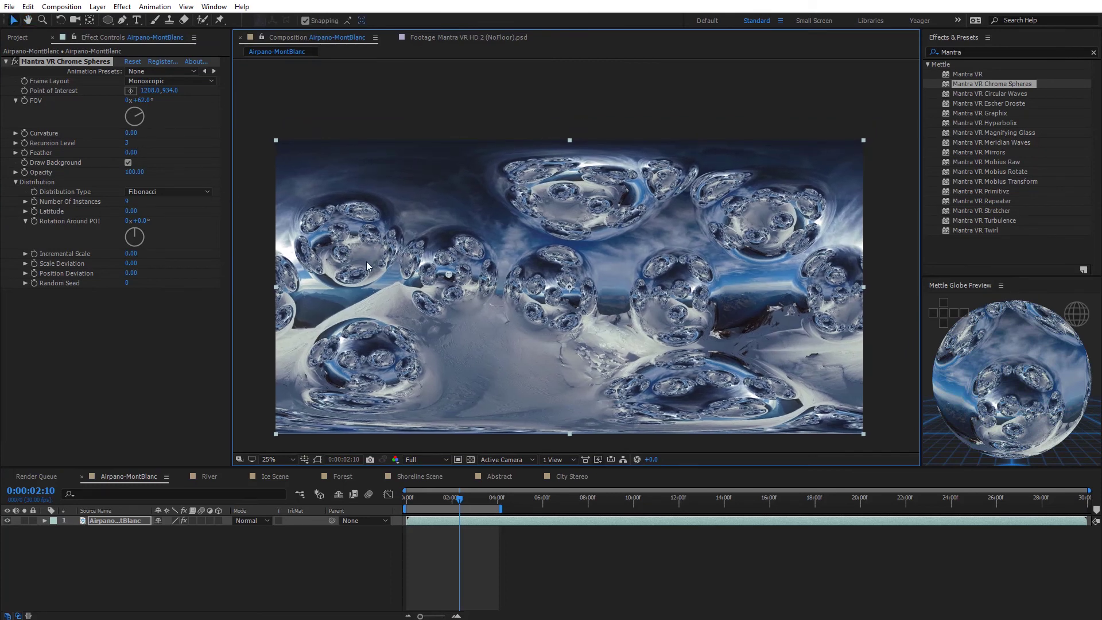
# Step: Set the Chrome Spheres Recursion Level to 0 and move the Point of Interest to about 1488, 946
pyautogui.click(129, 143)
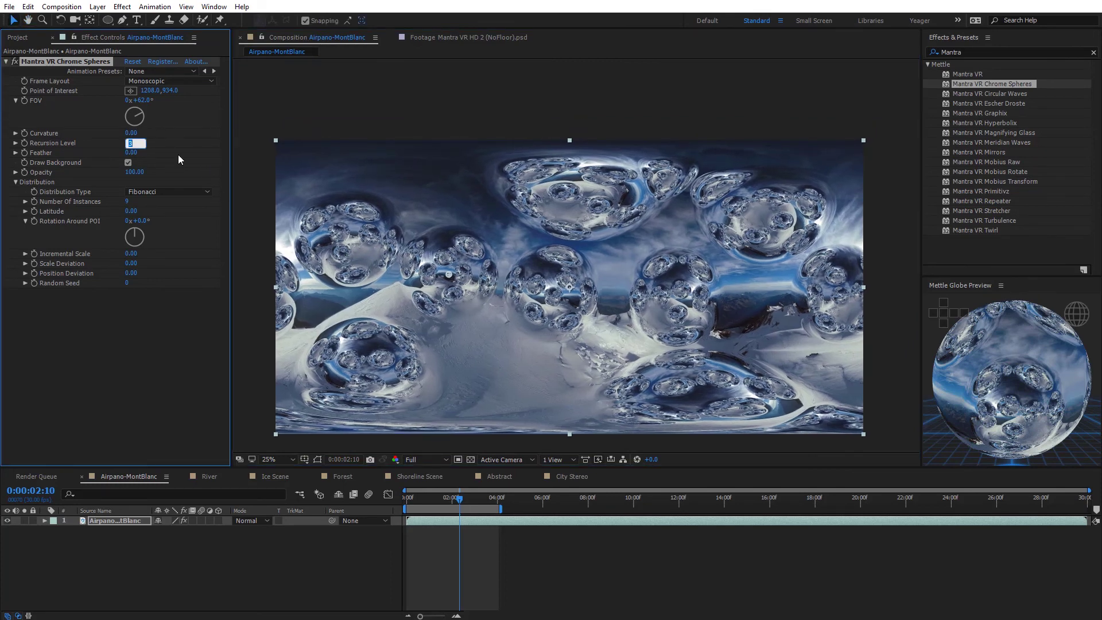
pyautogui.write('0')
pyautogui.press('Return')
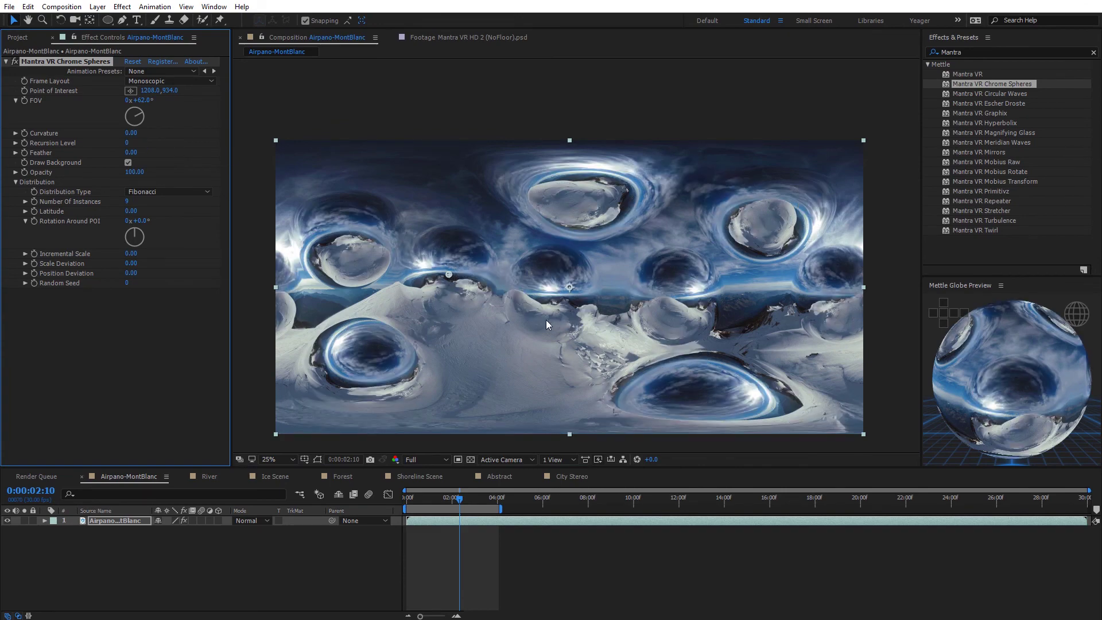
pyautogui.moveTo(446, 274); pyautogui.dragTo(491, 277)
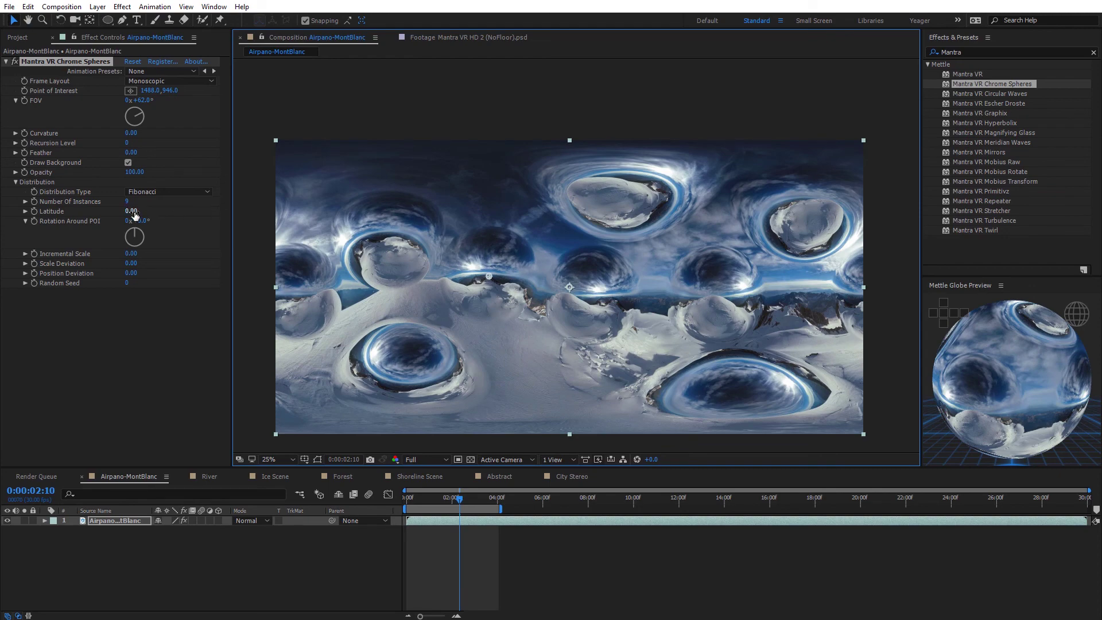
# Step: Test the Distribution Latitude at 100 and lower, ending at 0, and move the Point of Interest to about 1444, 906
pyautogui.moveTo(132, 211); pyautogui.dragTo(189, 210)
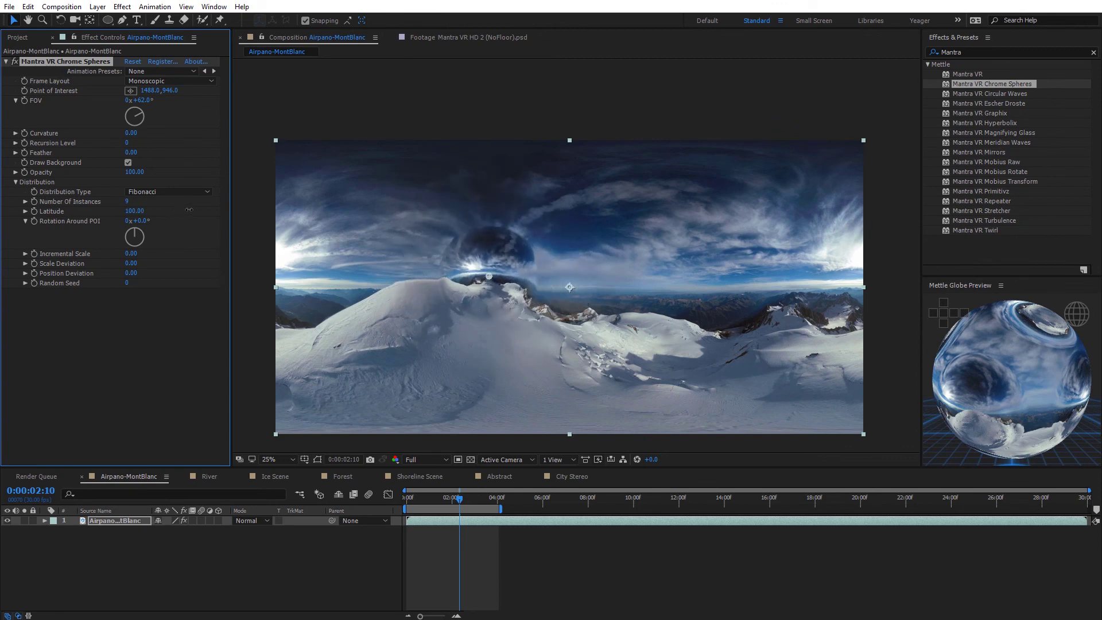
pyautogui.moveTo(490, 280); pyautogui.dragTo(483, 270)
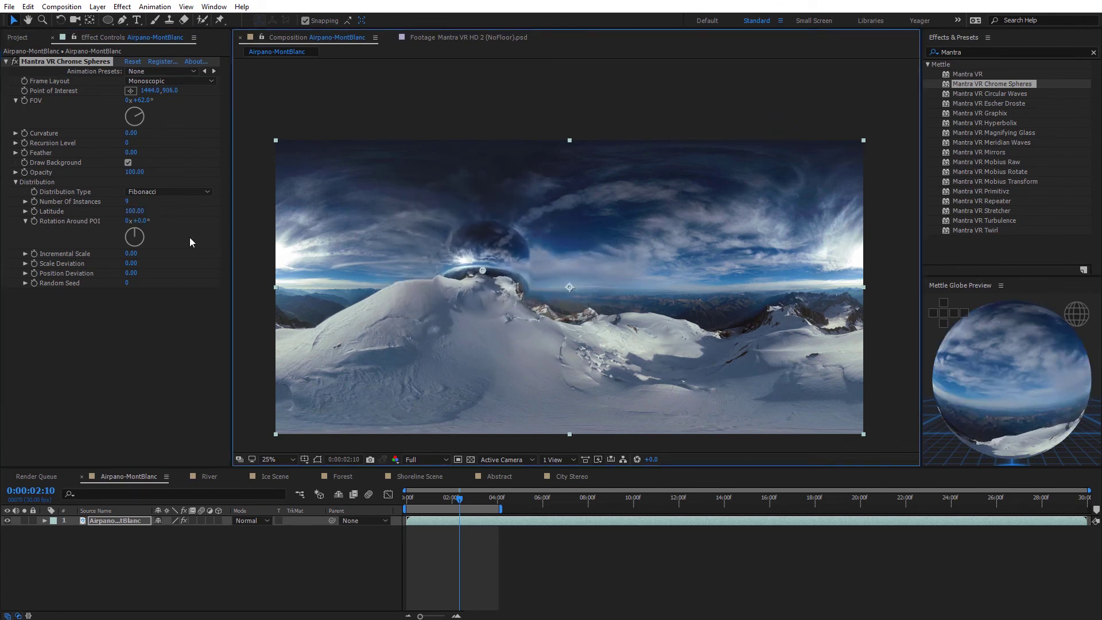
pyautogui.moveTo(134, 211); pyautogui.dragTo(58, 210)
pyautogui.moveTo(45, 204); pyautogui.dragTo(69, 198)
pyautogui.click(136, 212)
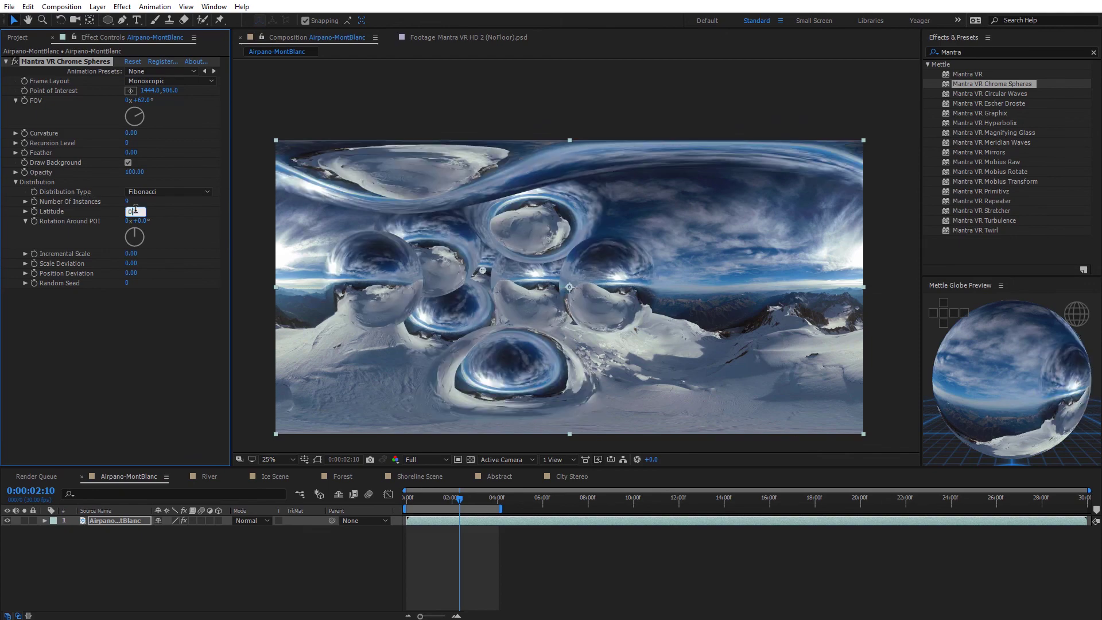
pyautogui.press('Return')
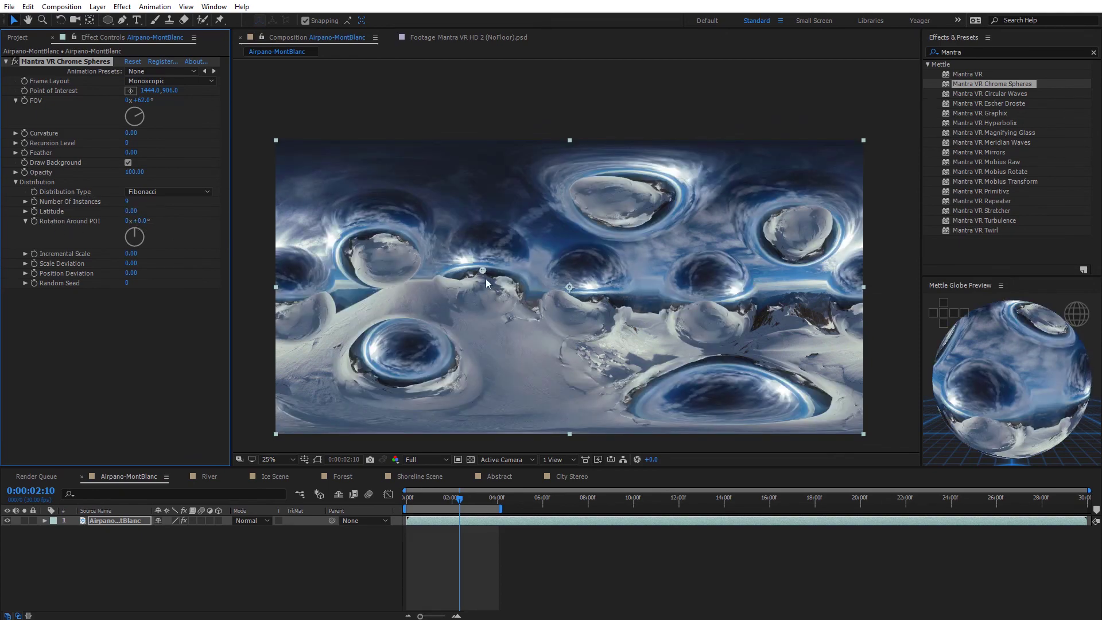
# Step: Set the Chrome Spheres Rotation Around POI to 104° and the Incremental Scale to 100
pyautogui.moveTo(143, 221); pyautogui.dragTo(201, 222)
pyautogui.moveTo(131, 253); pyautogui.dragTo(172, 253)
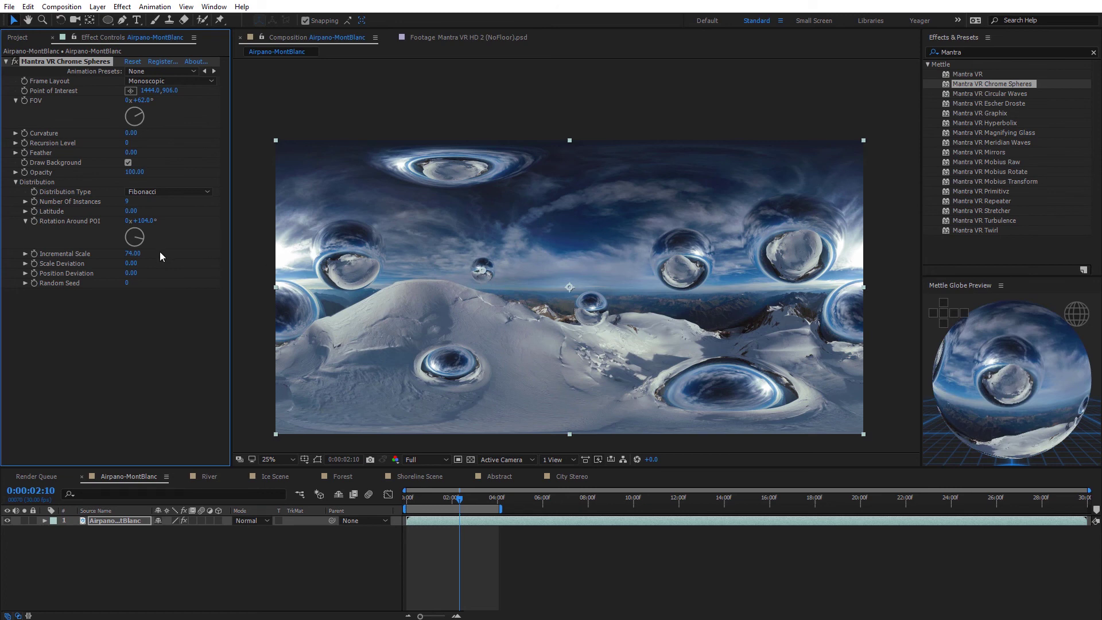
pyautogui.click(133, 253)
pyautogui.write('100')
pyautogui.press('Return')
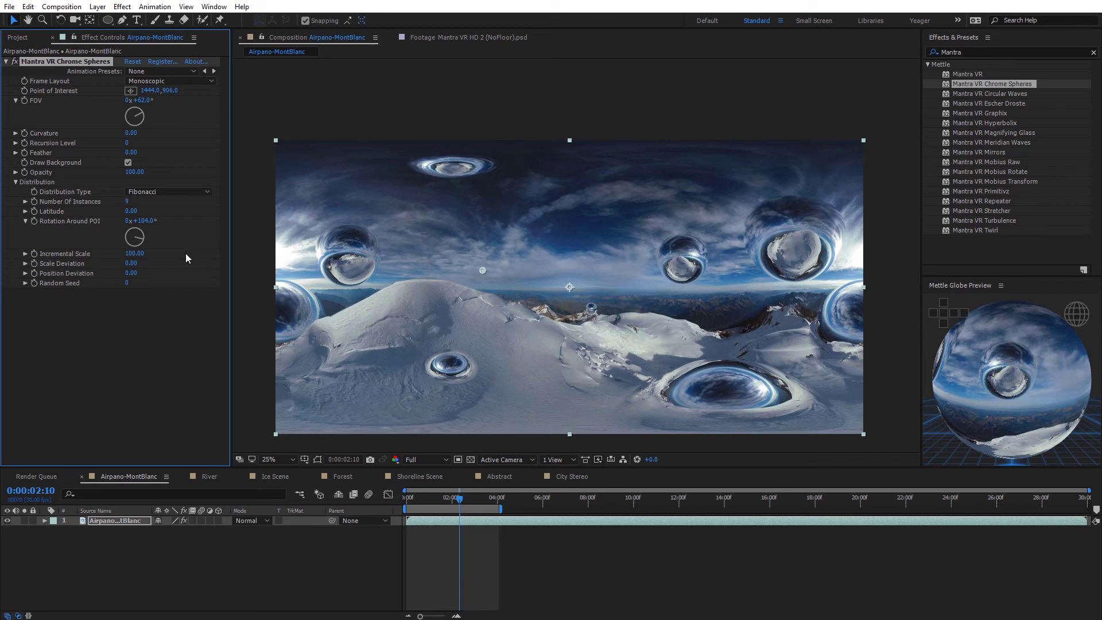
# Step: Test the Chrome Spheres Incremental Scale at -100 and return it to 0
pyautogui.moveTo(138, 253); pyautogui.dragTo(69, 254)
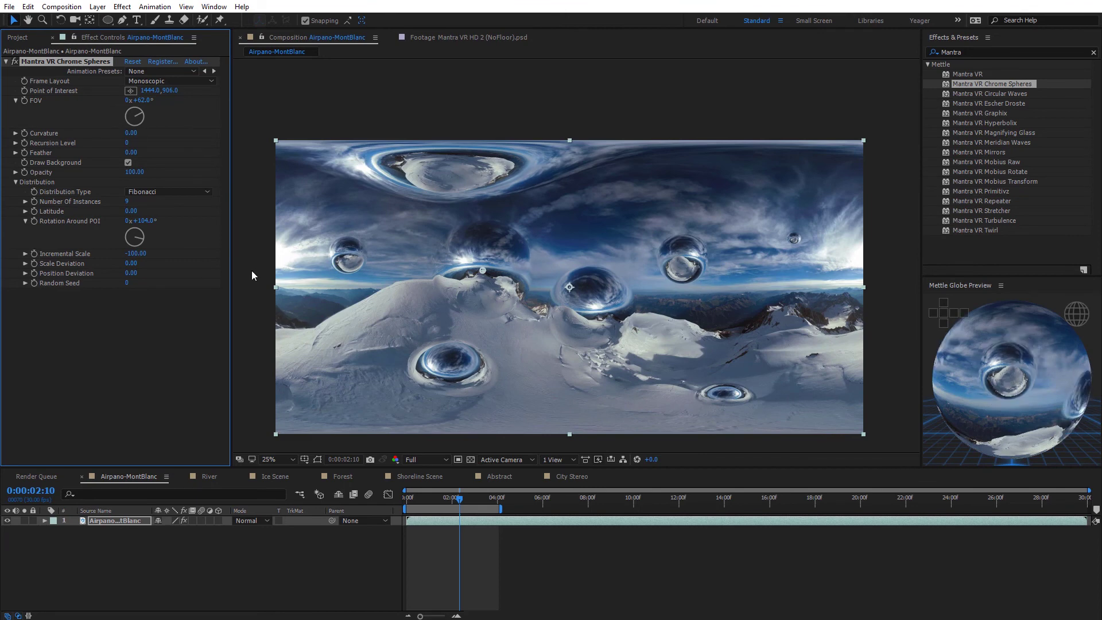
pyautogui.click(131, 253)
pyautogui.write('0')
pyautogui.press('Return')
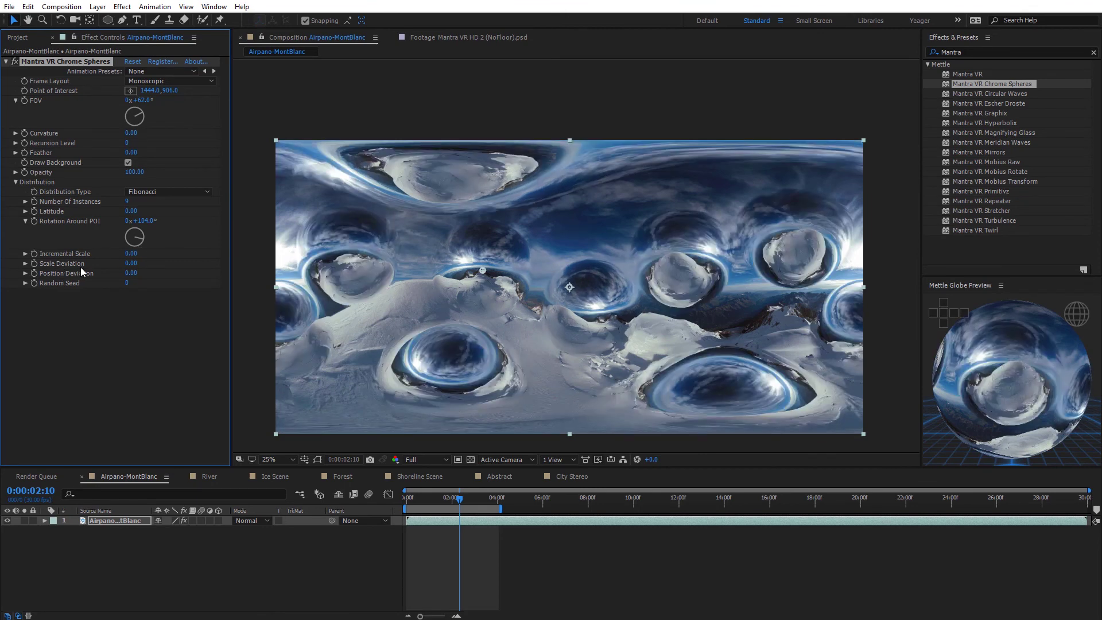
# Step: Test Scale Deviation 32, Position Deviation 58 and Random Seed 450 on the spheres, and reset the Chrome Spheres effect
pyautogui.moveTo(130, 263); pyautogui.dragTo(154, 288)
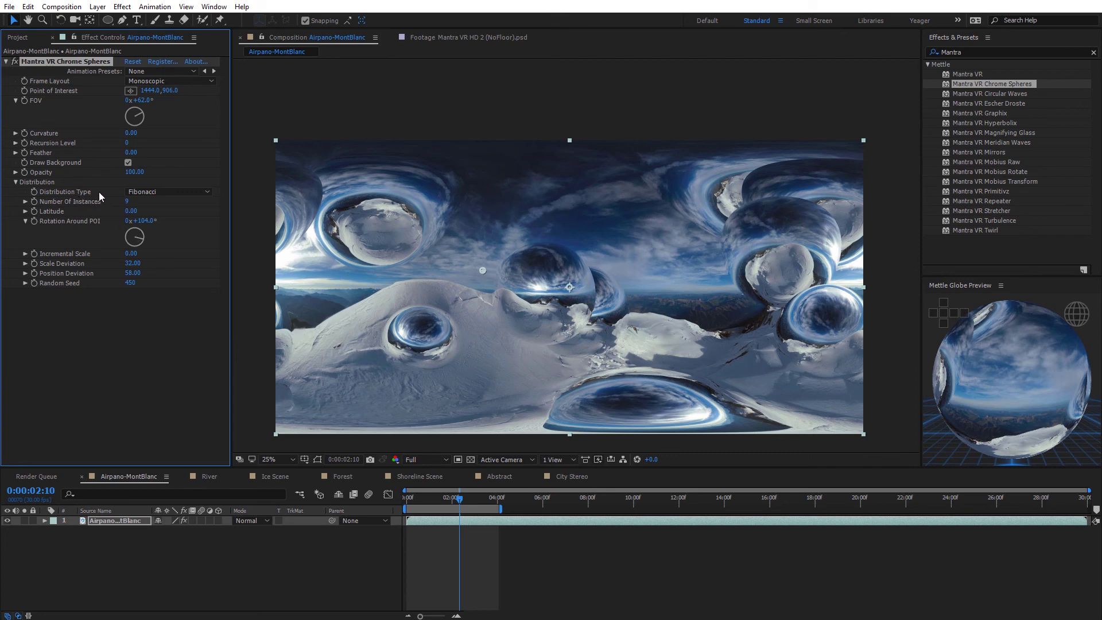
pyautogui.click(132, 61)
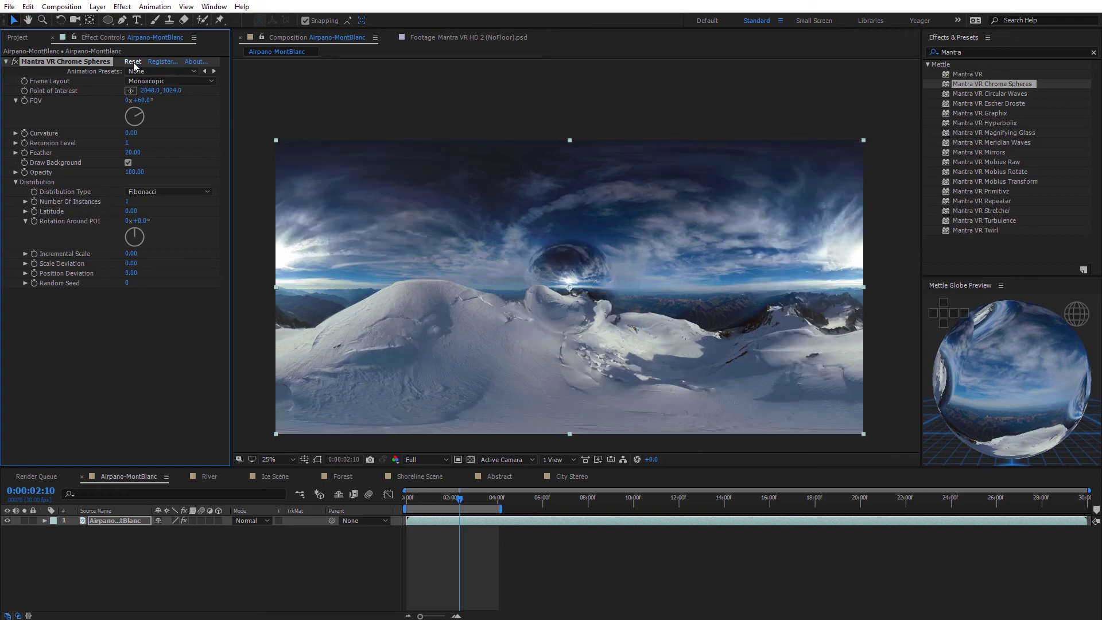
# Step: Distribute 12 chrome sphere instances with the Circle distribution type and set the FOV to 26°
pyautogui.moveTo(127, 201); pyautogui.dragTo(186, 201)
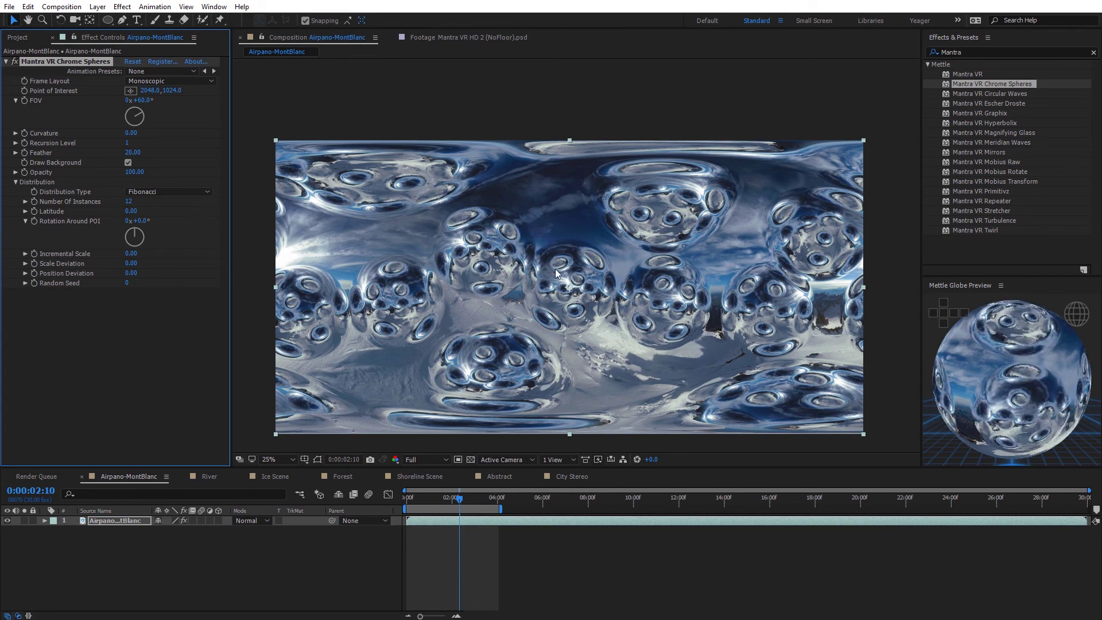
pyautogui.click(172, 192)
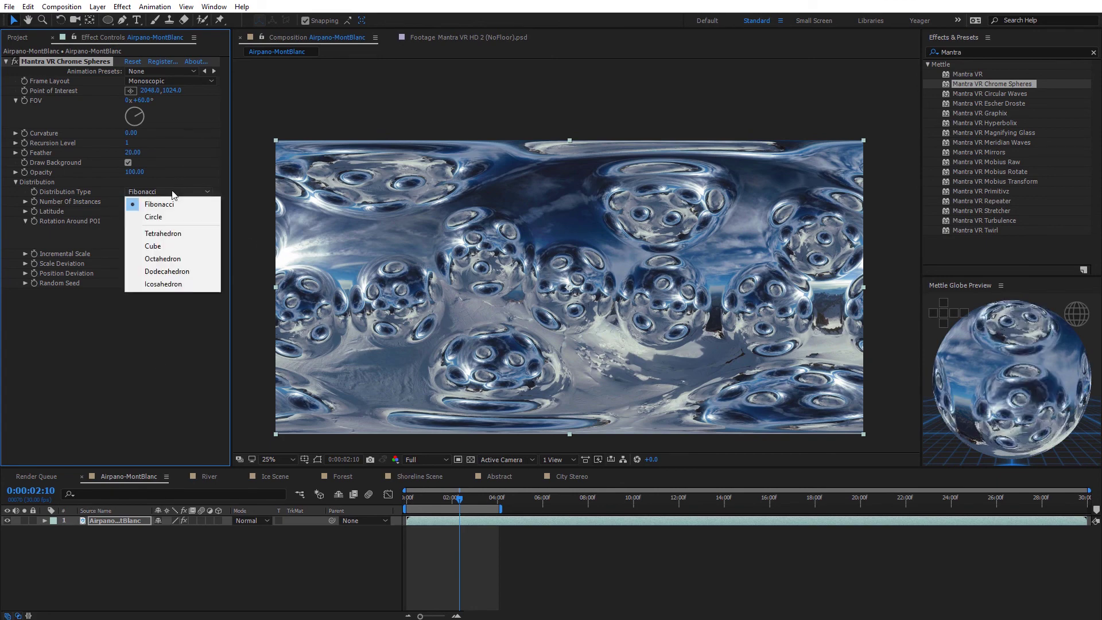
pyautogui.click(167, 217)
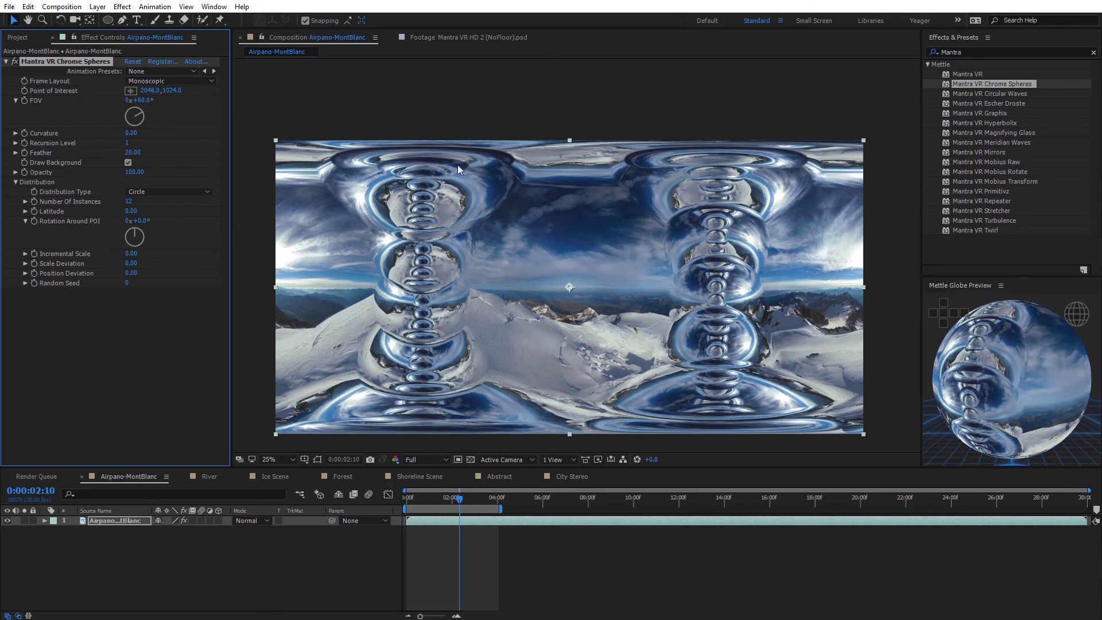
pyautogui.moveTo(145, 100); pyautogui.dragTo(129, 103)
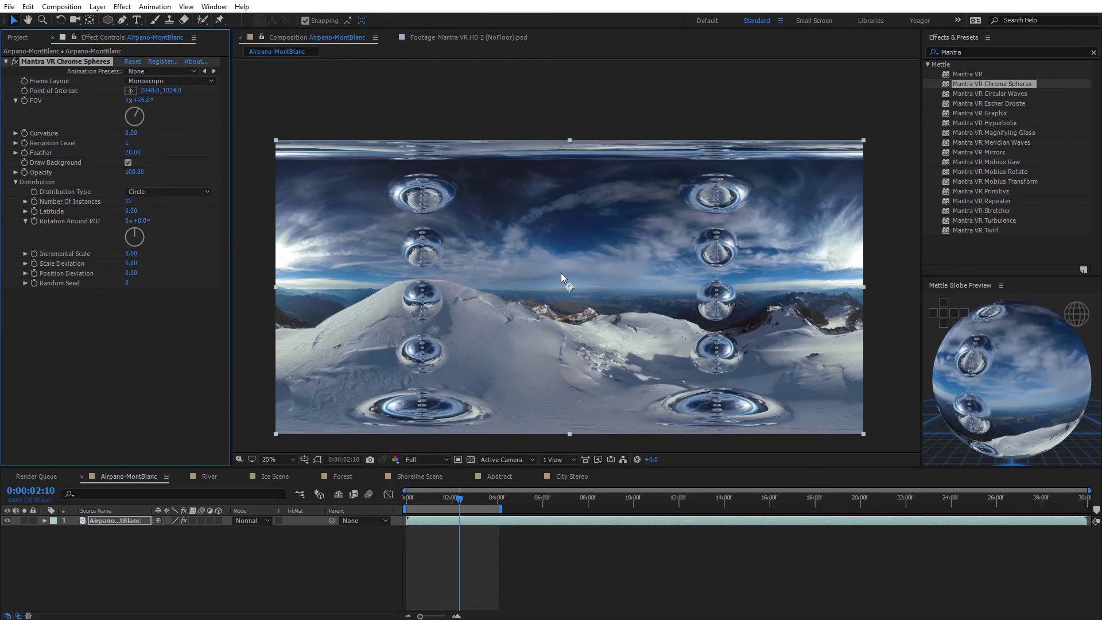
# Step: Move the Point of Interest to about 2044, 2052 at the frame's lower edge and inspect the sphere ring in the globe preview
pyautogui.moveTo(985, 381); pyautogui.dragTo(1007, 374)
pyautogui.scroll(5, 1006, 374)
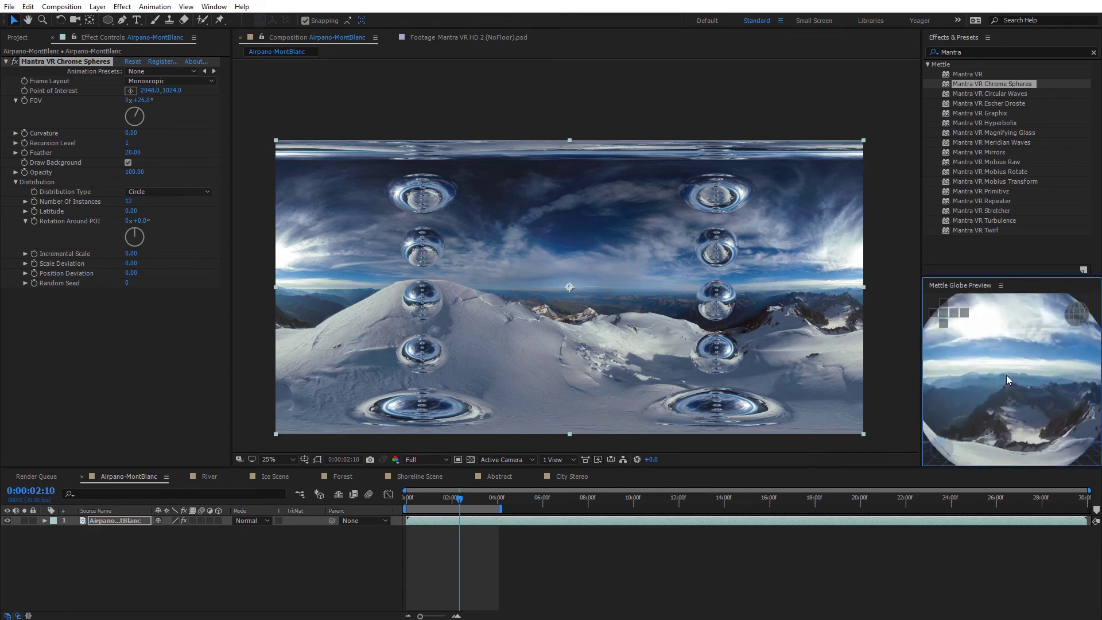
pyautogui.moveTo(1048, 367); pyautogui.dragTo(1007, 367)
pyautogui.scroll(-5, 1006, 366)
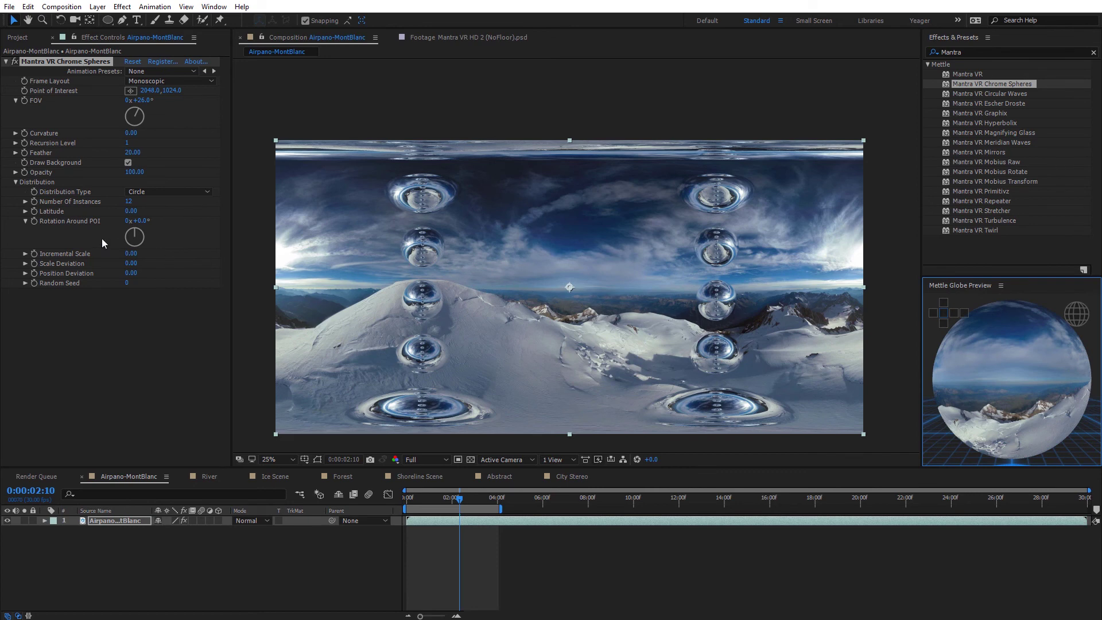
pyautogui.moveTo(171, 91); pyautogui.dragTo(229, 101)
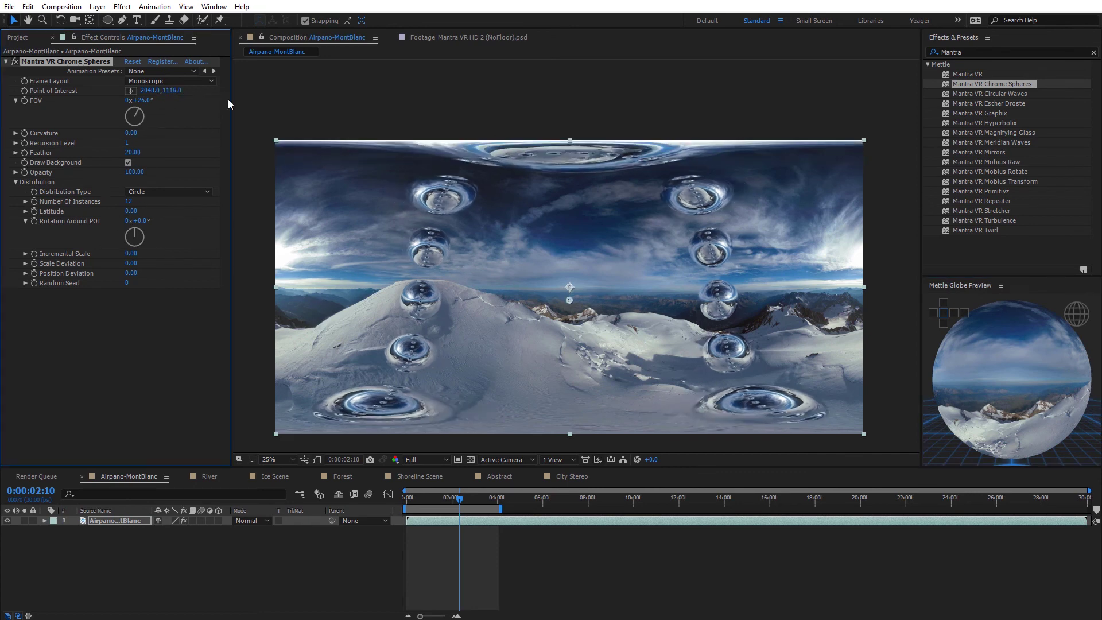
pyautogui.moveTo(571, 301); pyautogui.dragTo(571, 435)
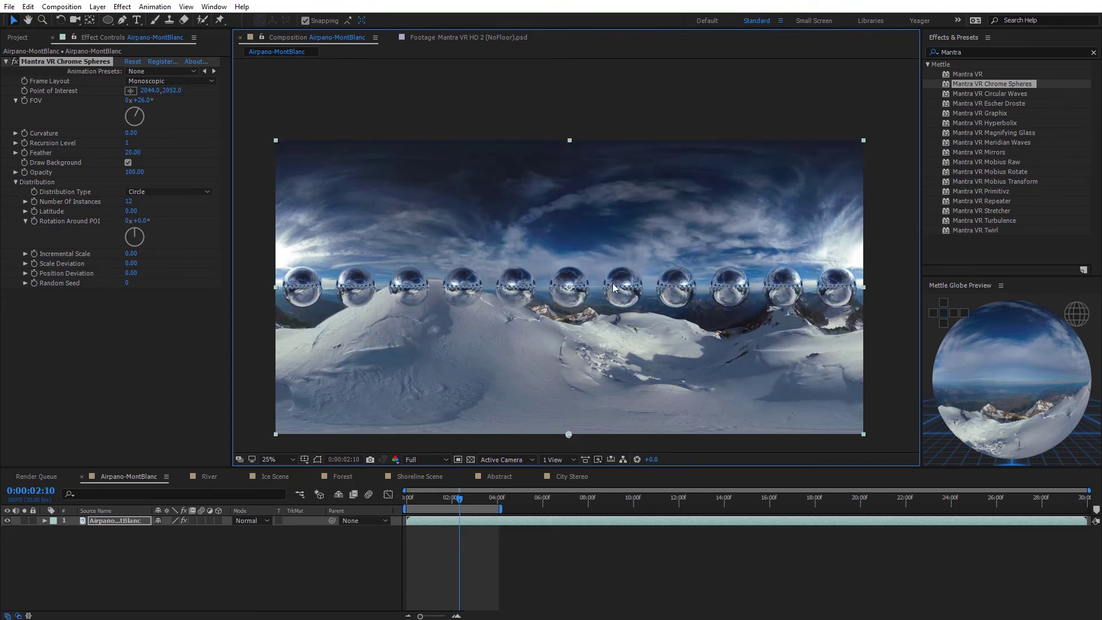
pyautogui.moveTo(1051, 403)
pyautogui.mouseDown()
pyautogui.moveTo(1016, 425)
pyautogui.moveTo(961, 393)
pyautogui.moveTo(1027, 415)
pyautogui.moveTo(1072, 407)
pyautogui.moveTo(1058, 409)
pyautogui.mouseUp()
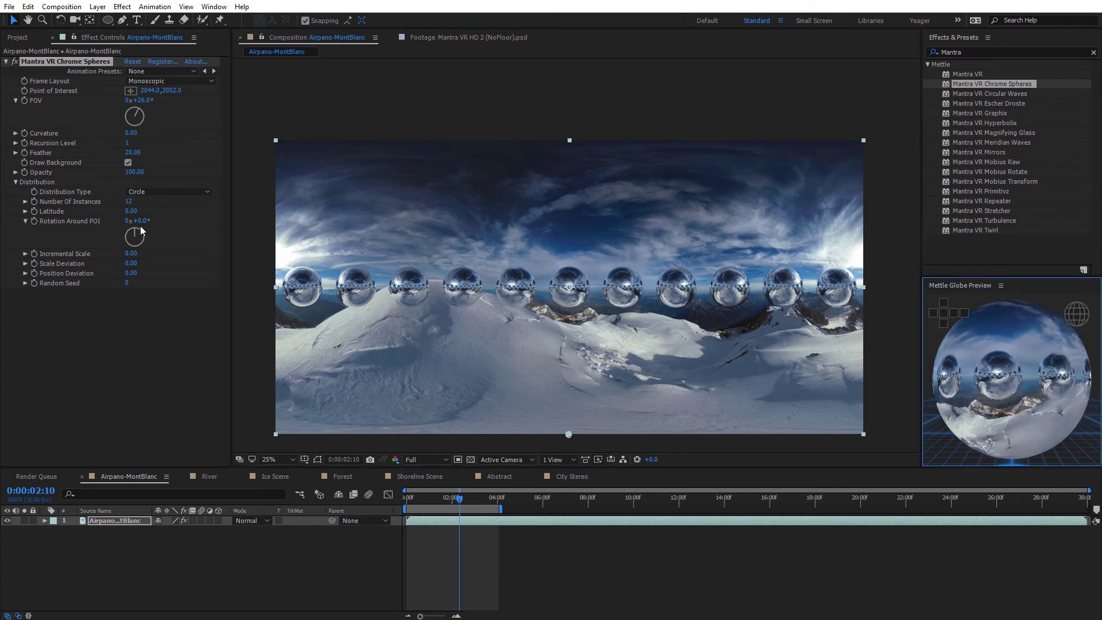
# Step: Set the sphere ring's Rotation Around POI to 90°, Latitude to 4 and Incremental Scale to 21
pyautogui.moveTo(143, 226); pyautogui.dragTo(146, 257)
pyautogui.moveTo(130, 212)
pyautogui.mouseDown()
pyautogui.moveTo(153, 212)
pyautogui.moveTo(101, 217)
pyautogui.moveTo(150, 215)
pyautogui.mouseUp()
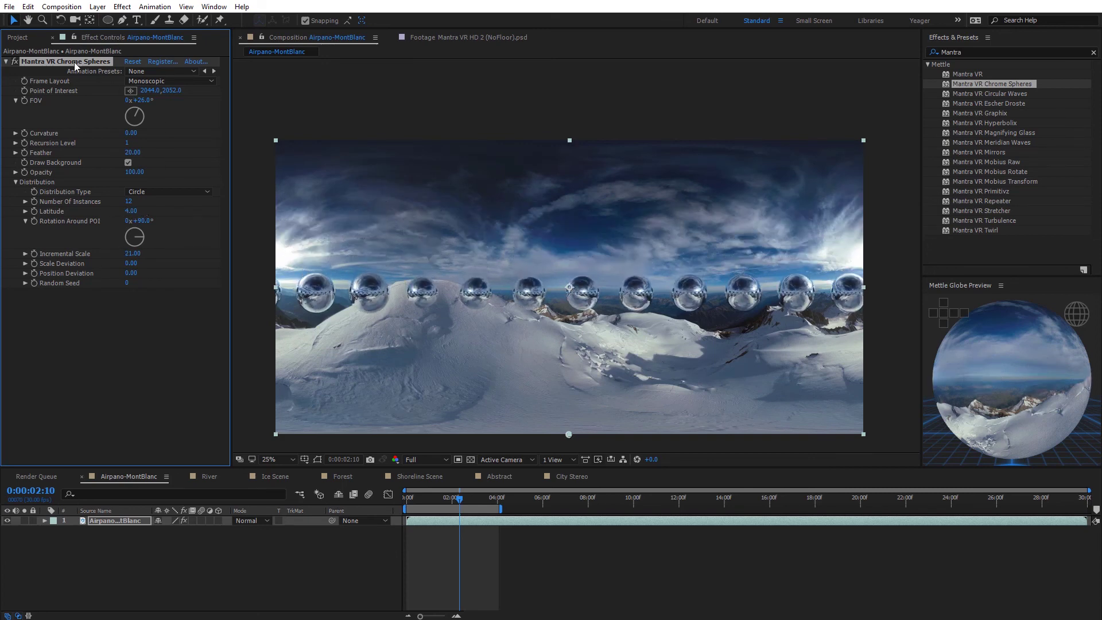
# Step: Replace the Chrome Spheres effect on the Airpano-MontBlanc layer with Mantra VR Circular Waves and inspect it in the globe preview
pyautogui.press('Delete')
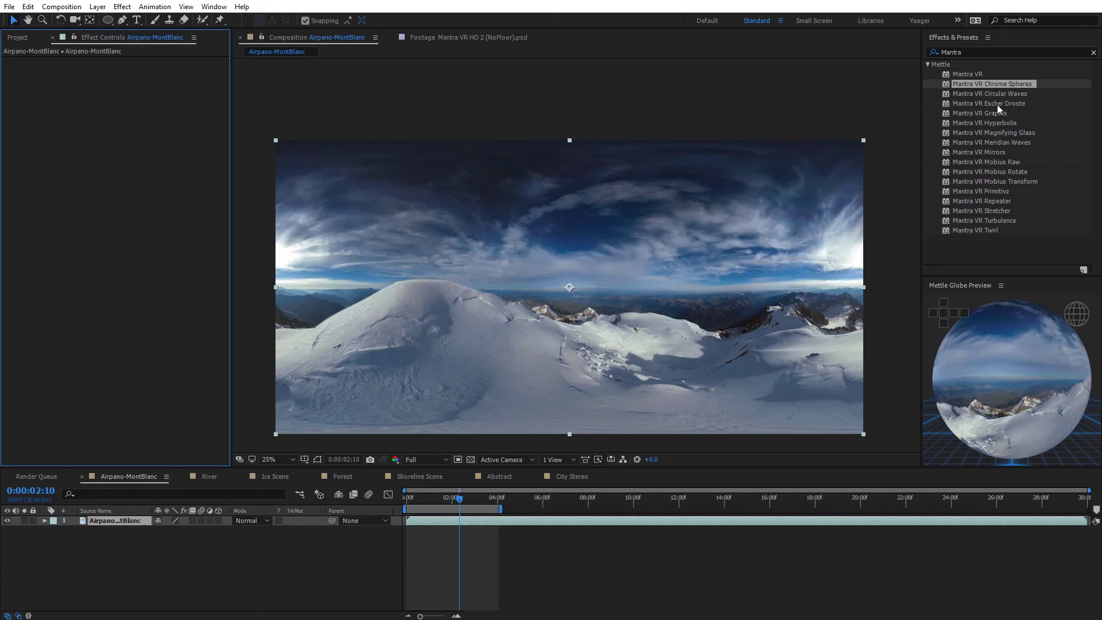
pyautogui.moveTo(990, 94); pyautogui.dragTo(708, 243)
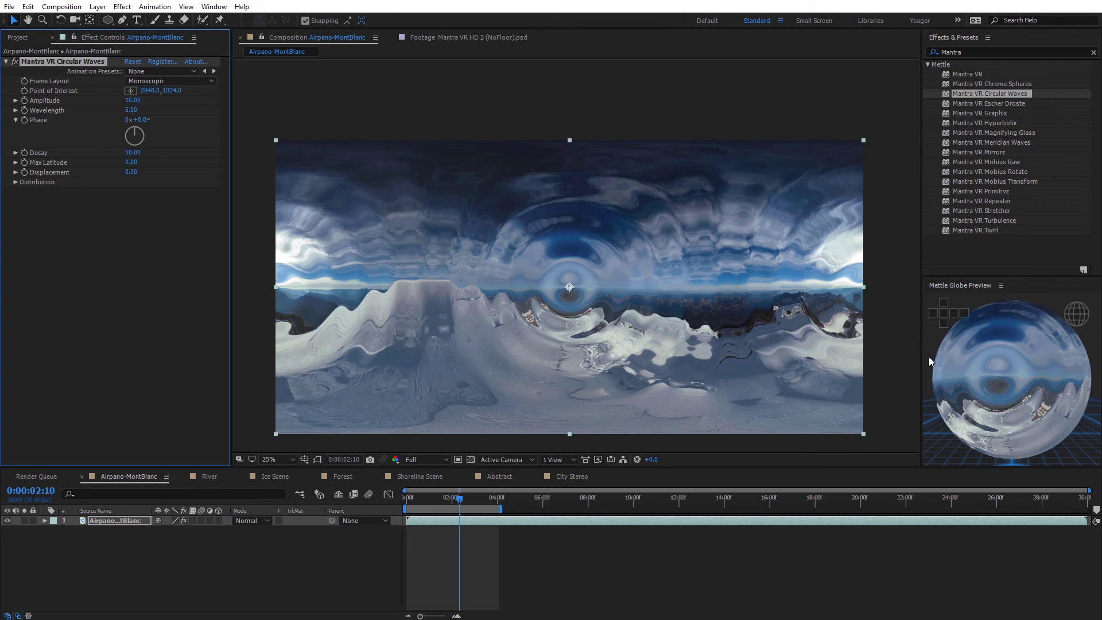
pyautogui.moveTo(929, 356); pyautogui.dragTo(970, 396)
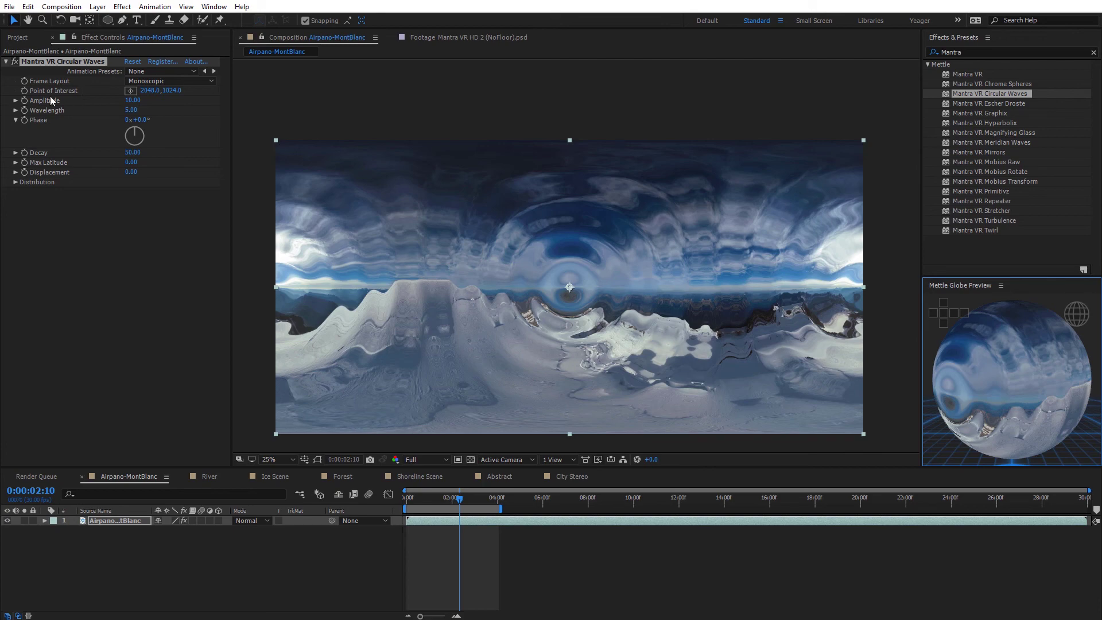
# Step: Move the Circular Waves Point of Interest to about 2060, 952
pyautogui.click(131, 91)
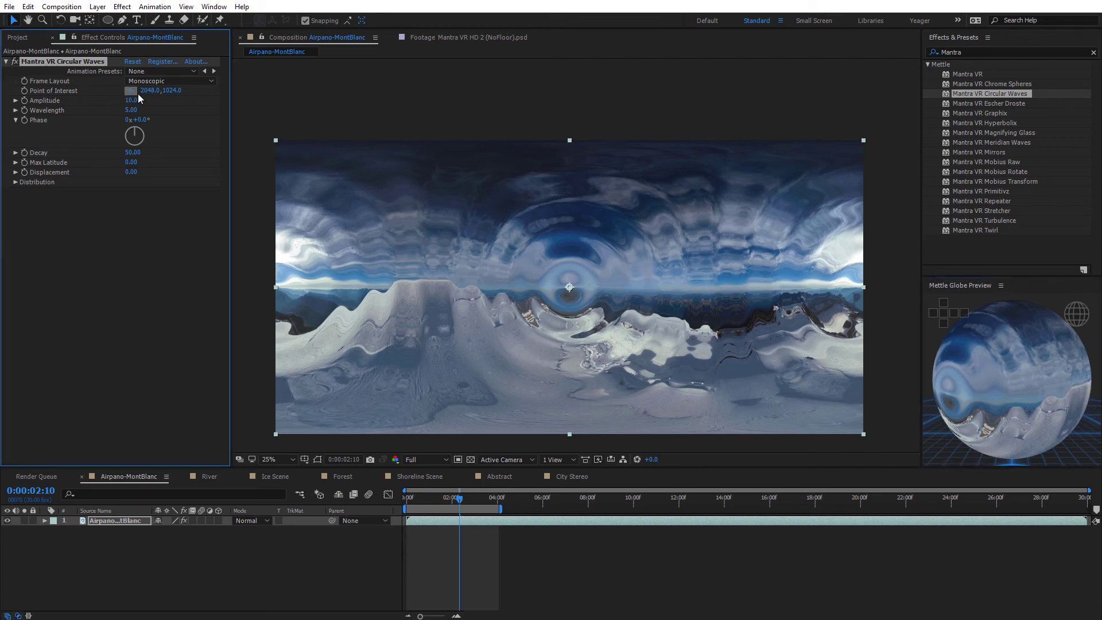
pyautogui.click(485, 258)
pyautogui.moveTo(484, 258); pyautogui.dragTo(571, 277)
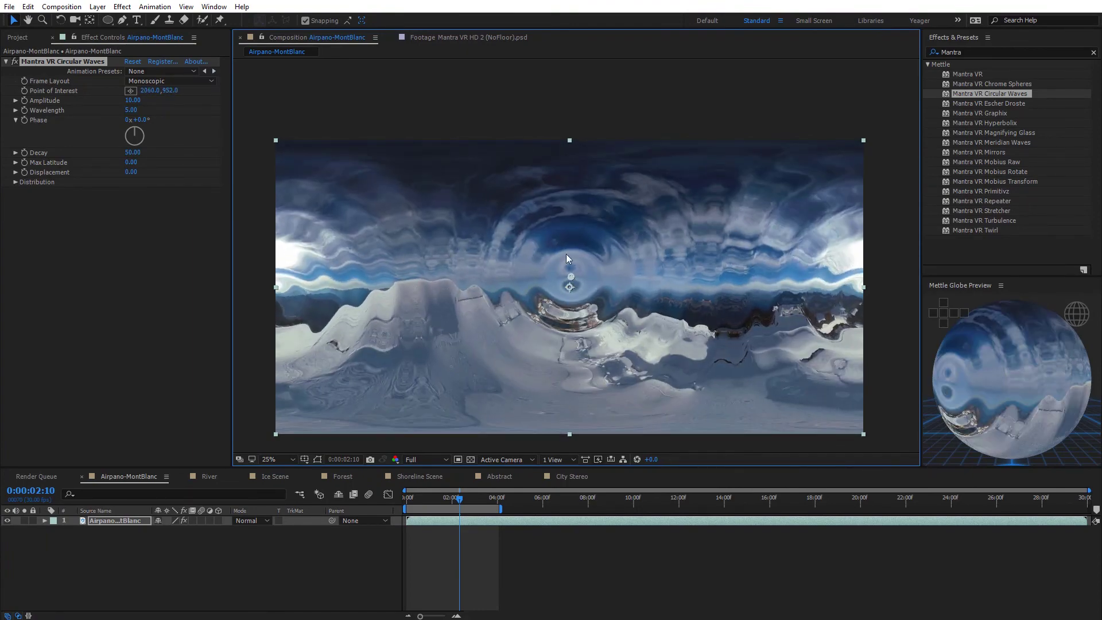
# Step: Set the Circular Waves Amplitude to 100 and move the Point of Interest to about 2380, 1000, viewing it at 50% magnification
pyautogui.moveTo(130, 102); pyautogui.dragTo(201, 106)
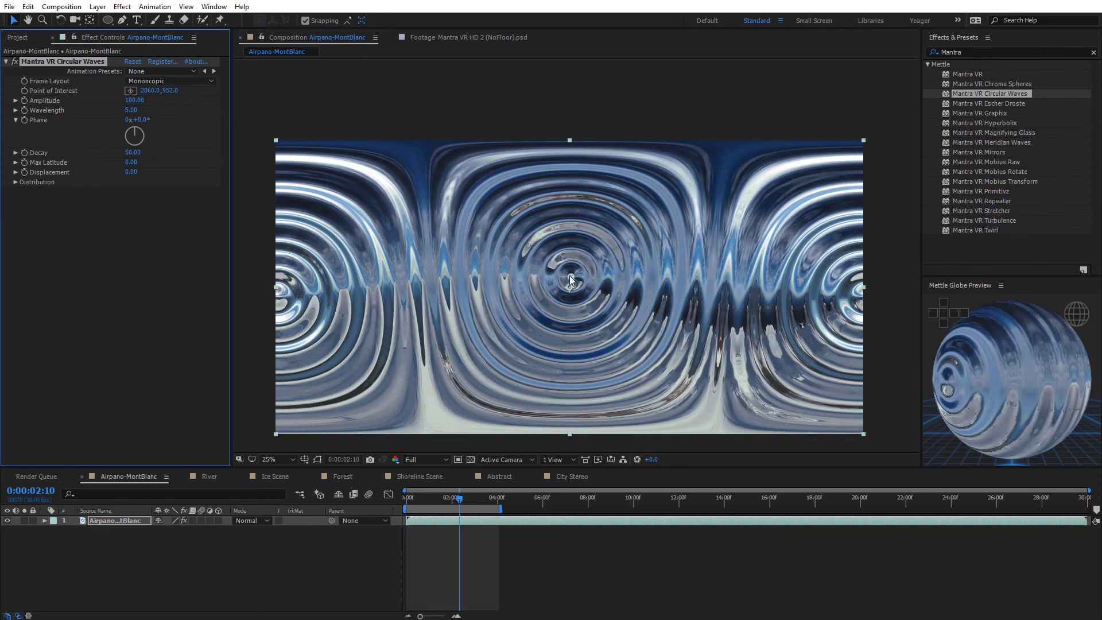
pyautogui.moveTo(571, 281); pyautogui.dragTo(617, 287)
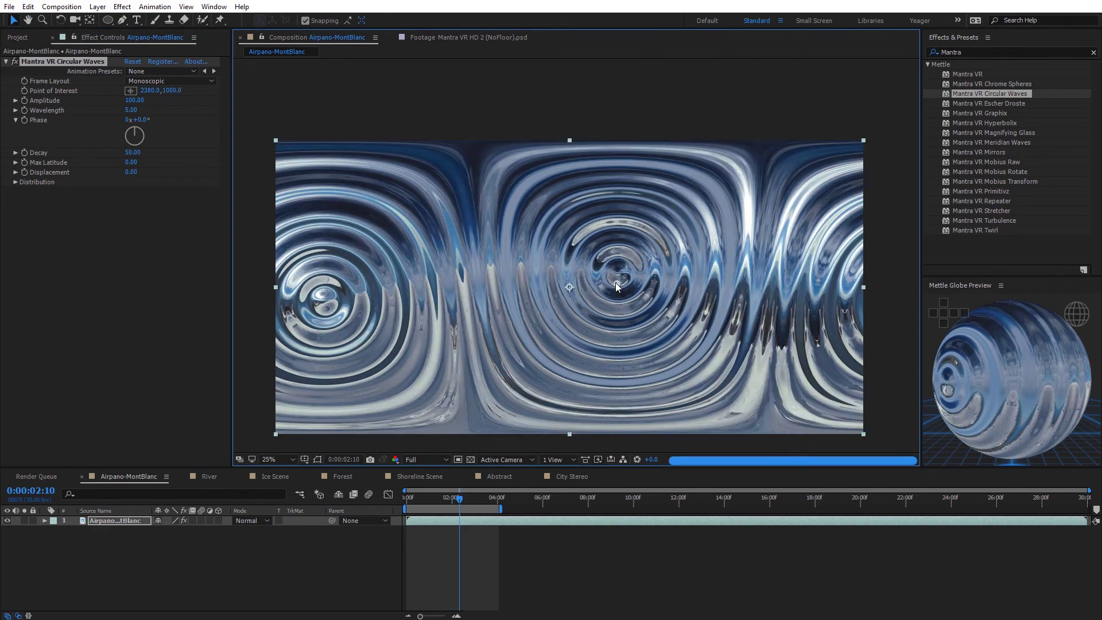
pyautogui.press('.')
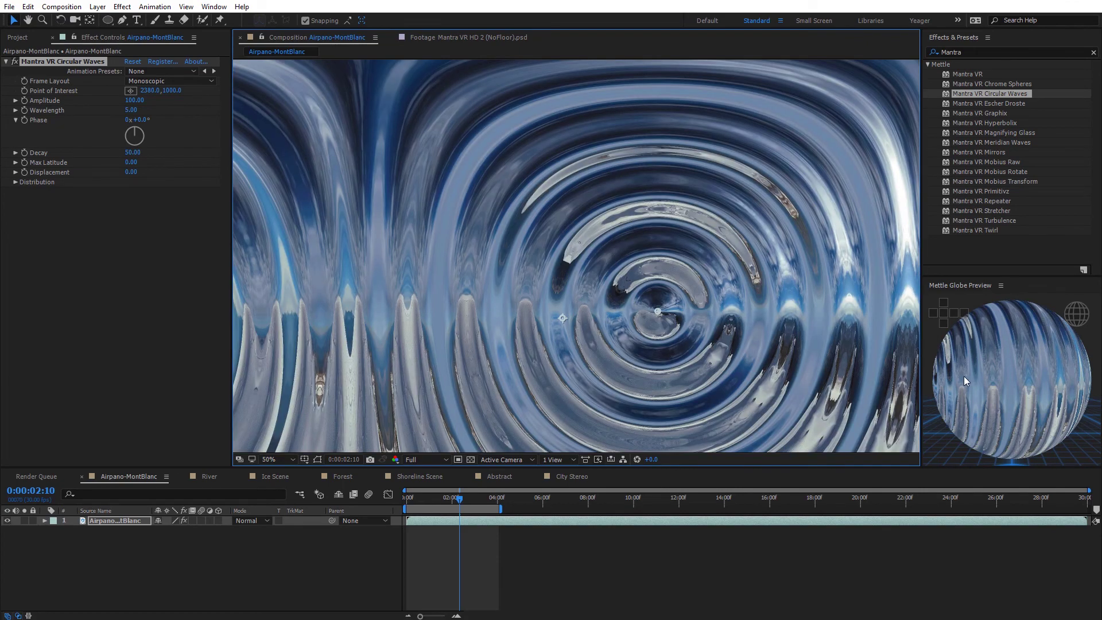
# Step: Set the Circular Waves Wavelength to 6.40 and the Phase to 2x+91°, viewing the composition at 25% magnification
pyautogui.moveTo(964, 380); pyautogui.dragTo(994, 375)
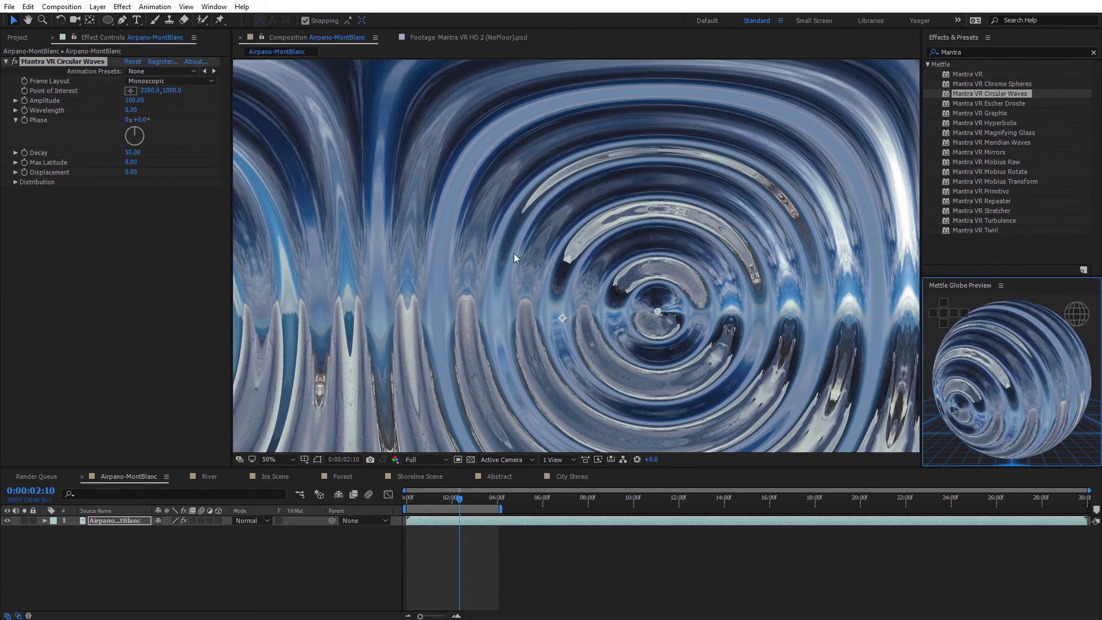
pyautogui.press(',')
pyautogui.moveTo(131, 109); pyautogui.dragTo(590, 196)
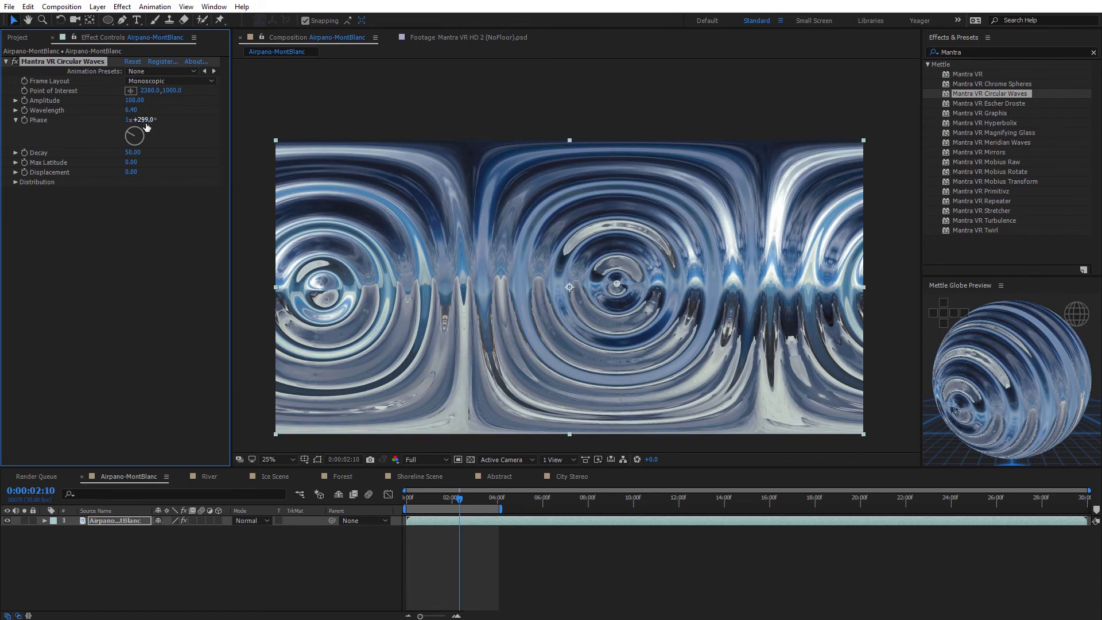
pyautogui.moveTo(143, 120); pyautogui.dragTo(152, 120)
# Step: Set the Circular Waves Decay to 4 and Max Latitude to 180, with the Point of Interest moved to about 2016, 92
pyautogui.moveTo(374, 140); pyautogui.dragTo(116, 153)
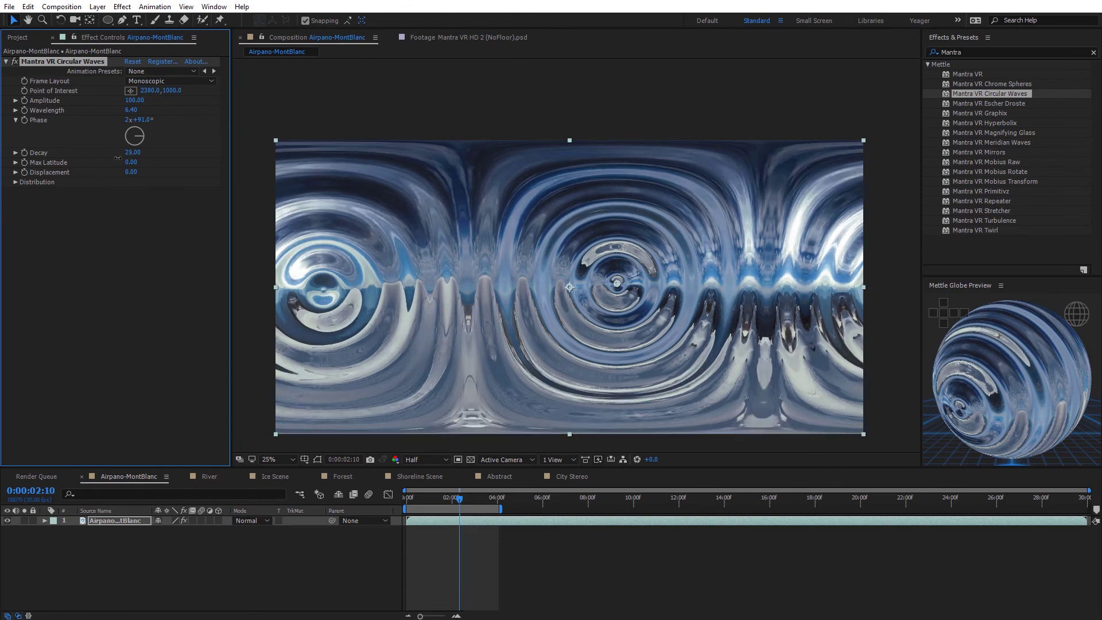
pyautogui.moveTo(119, 158)
pyautogui.mouseDown()
pyautogui.moveTo(98, 156)
pyautogui.moveTo(204, 164)
pyautogui.moveTo(118, 153)
pyautogui.moveTo(135, 155)
pyautogui.moveTo(119, 164)
pyautogui.mouseUp()
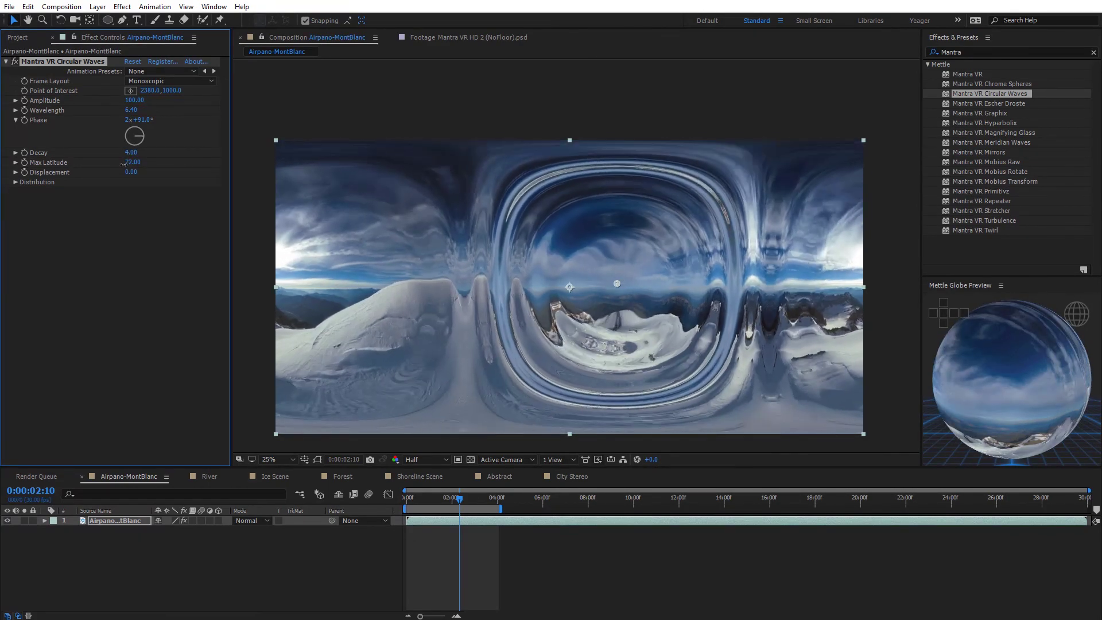
pyautogui.moveTo(617, 284); pyautogui.dragTo(563, 153)
pyautogui.moveTo(133, 162); pyautogui.dragTo(197, 167)
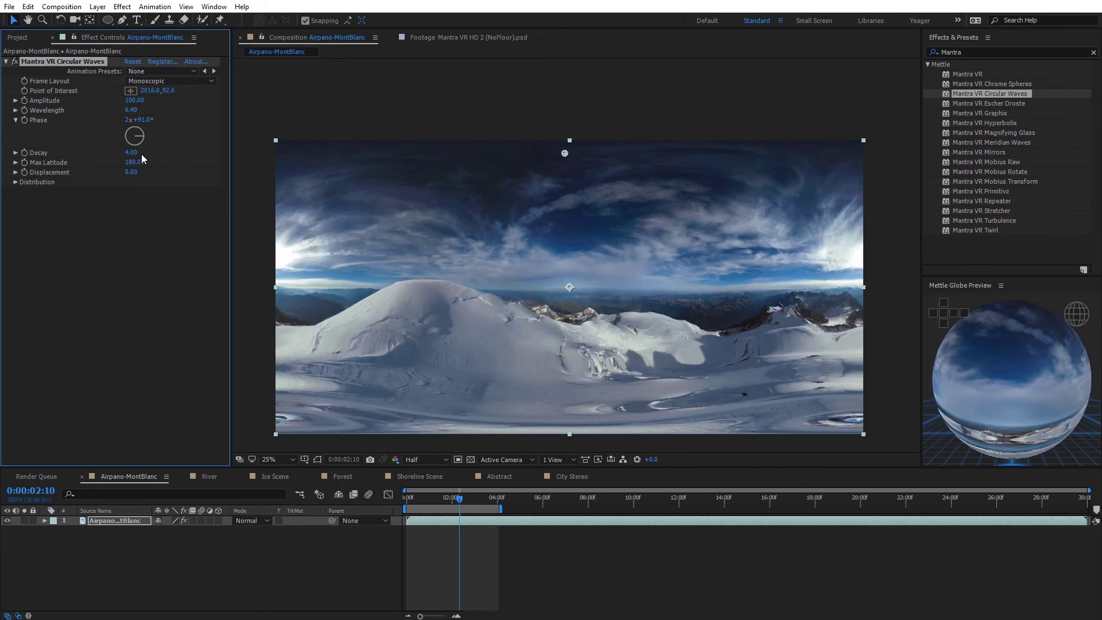
# Step: Reset the Circular Waves effect to its defaults and set Displacement to -24
pyautogui.click(132, 61)
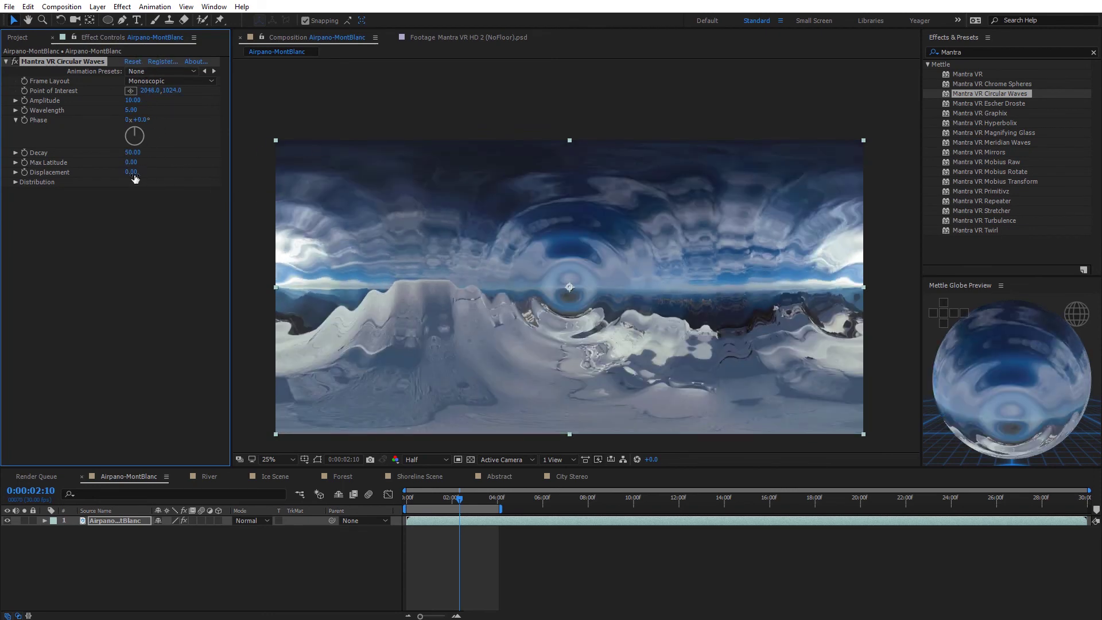
pyautogui.moveTo(129, 172)
pyautogui.mouseDown()
pyautogui.moveTo(174, 179)
pyautogui.moveTo(106, 188)
pyautogui.moveTo(178, 194)
pyautogui.moveTo(152, 191)
pyautogui.mouseUp()
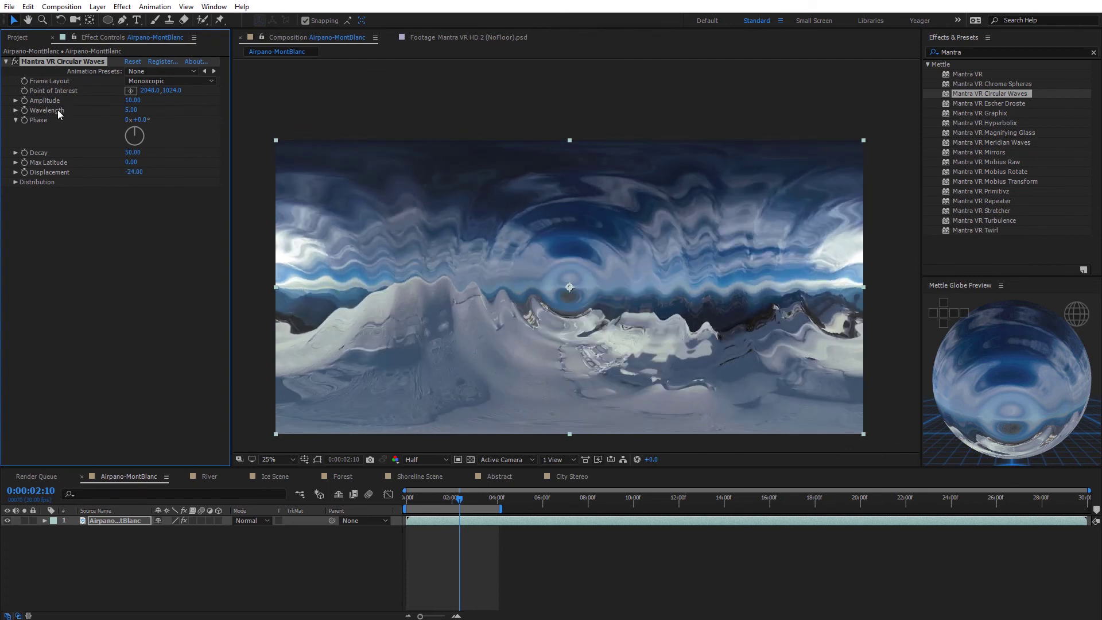
# Step: Set the Circular Waves Fibonacci distribution to 9 instances with Rotation Around POI at -10°
pyautogui.click(16, 183)
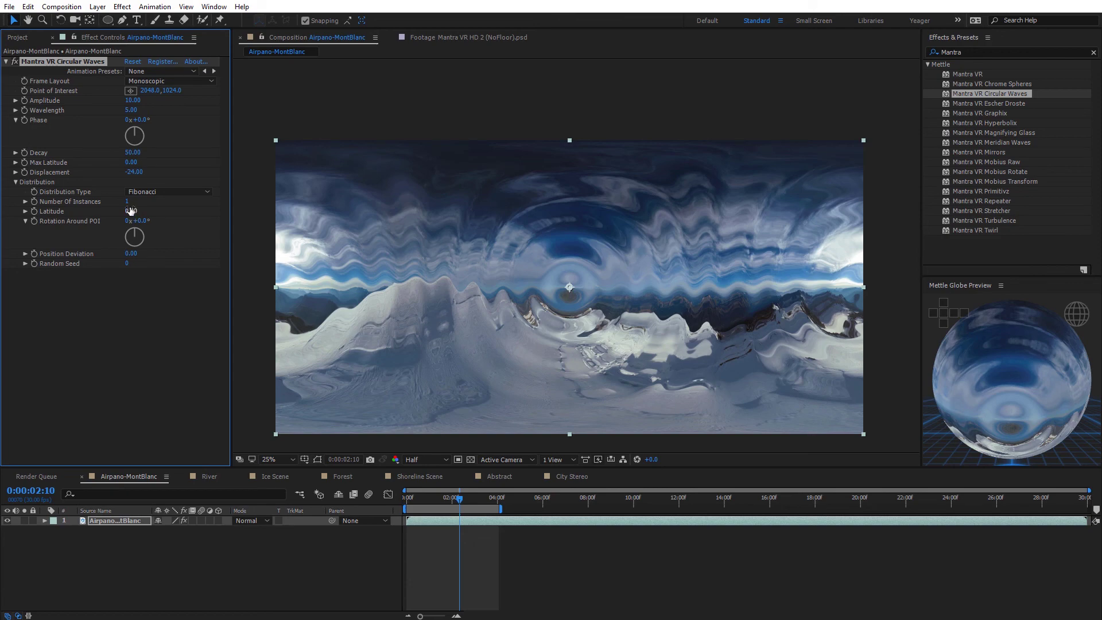
pyautogui.moveTo(127, 205); pyautogui.dragTo(172, 203)
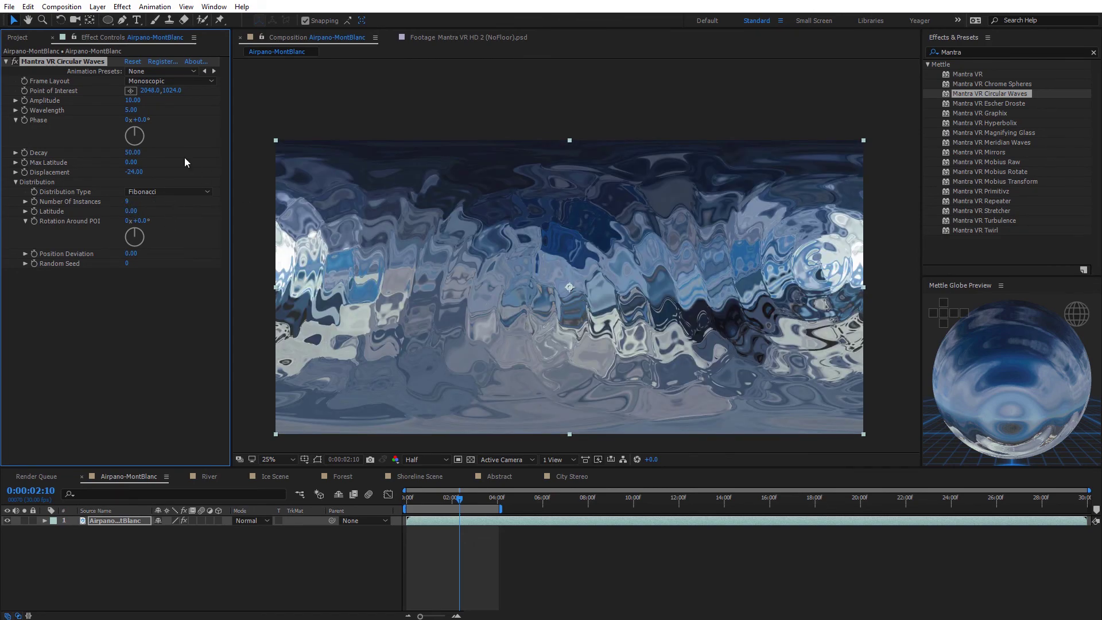
pyautogui.moveTo(147, 219)
pyautogui.mouseDown()
pyautogui.moveTo(236, 222)
pyautogui.moveTo(147, 233)
pyautogui.mouseUp()
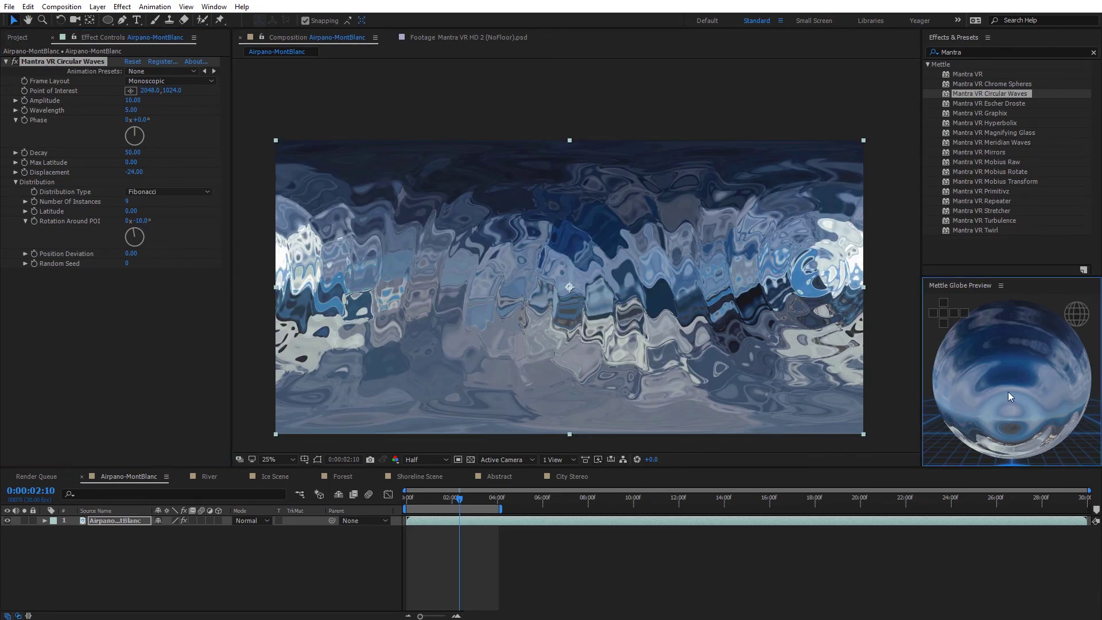
# Step: Widen the Mettle Globe Preview and inspect the distributed waves from inside and outside the globe
pyautogui.click(822, 353)
pyautogui.moveTo(1006, 376); pyautogui.dragTo(963, 353)
pyautogui.scroll(3, 1000, 363)
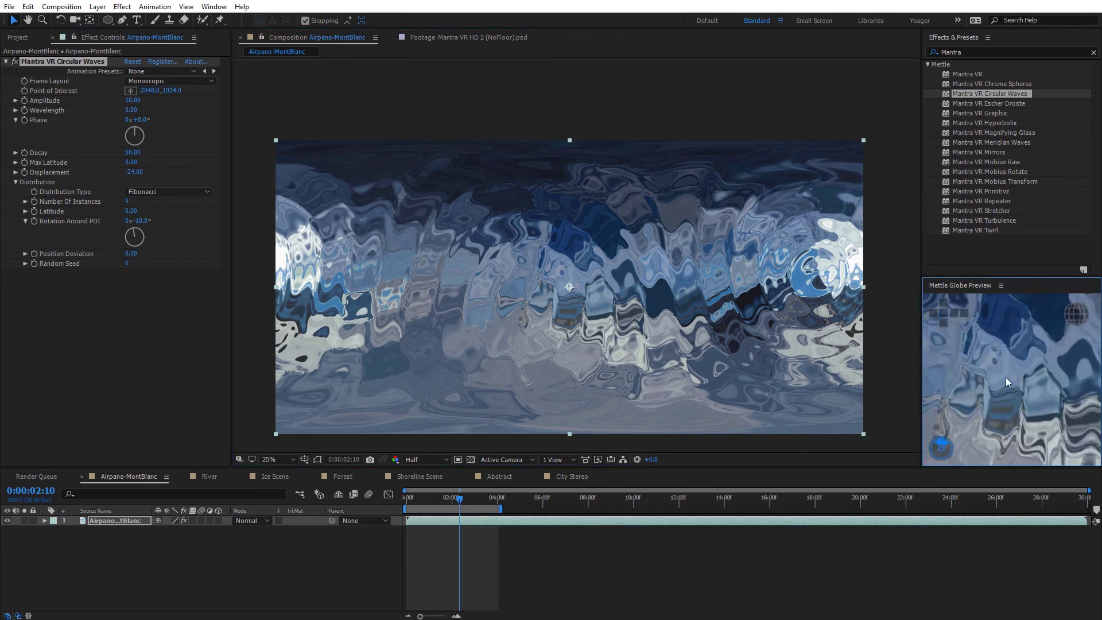
pyautogui.moveTo(920, 371); pyautogui.dragTo(883, 370)
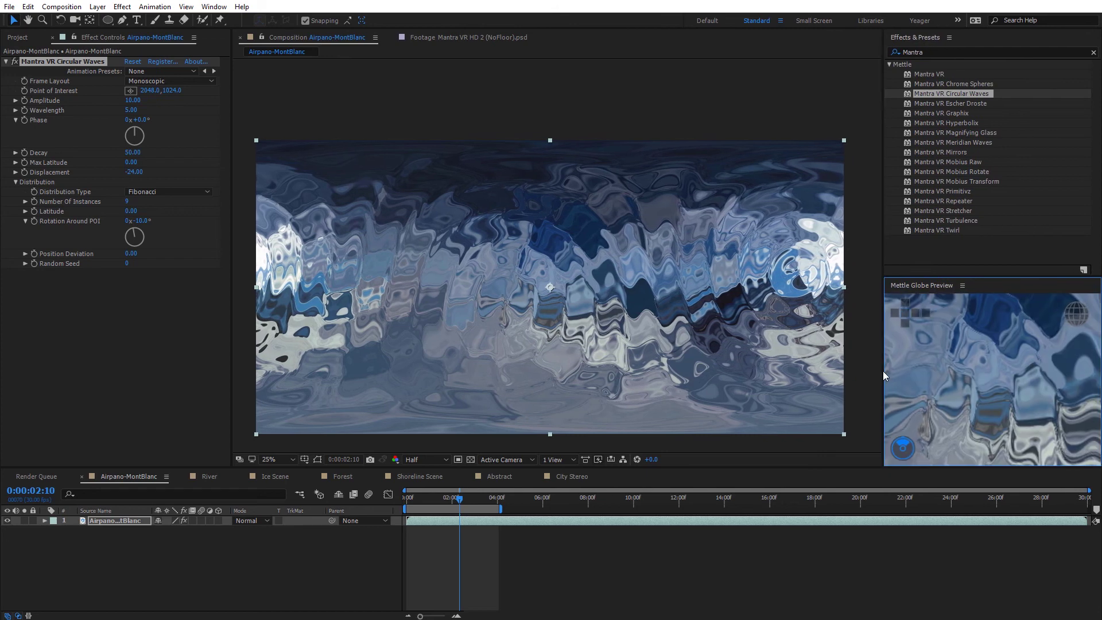
pyautogui.moveTo(969, 371)
pyautogui.mouseDown()
pyautogui.moveTo(964, 402)
pyautogui.moveTo(1018, 367)
pyautogui.moveTo(993, 349)
pyautogui.moveTo(977, 360)
pyautogui.moveTo(990, 372)
pyautogui.mouseUp()
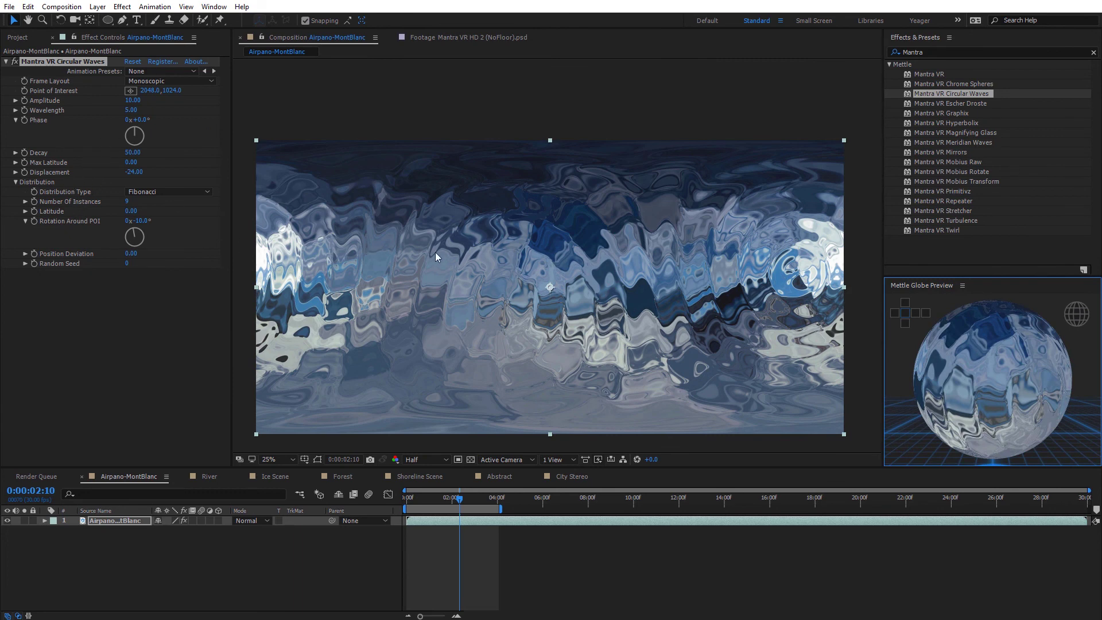
# Step: Replace the Circular Waves effect on the Airpano-MontBlanc layer with Mantra VR Escher Droste
pyautogui.click(56, 60)
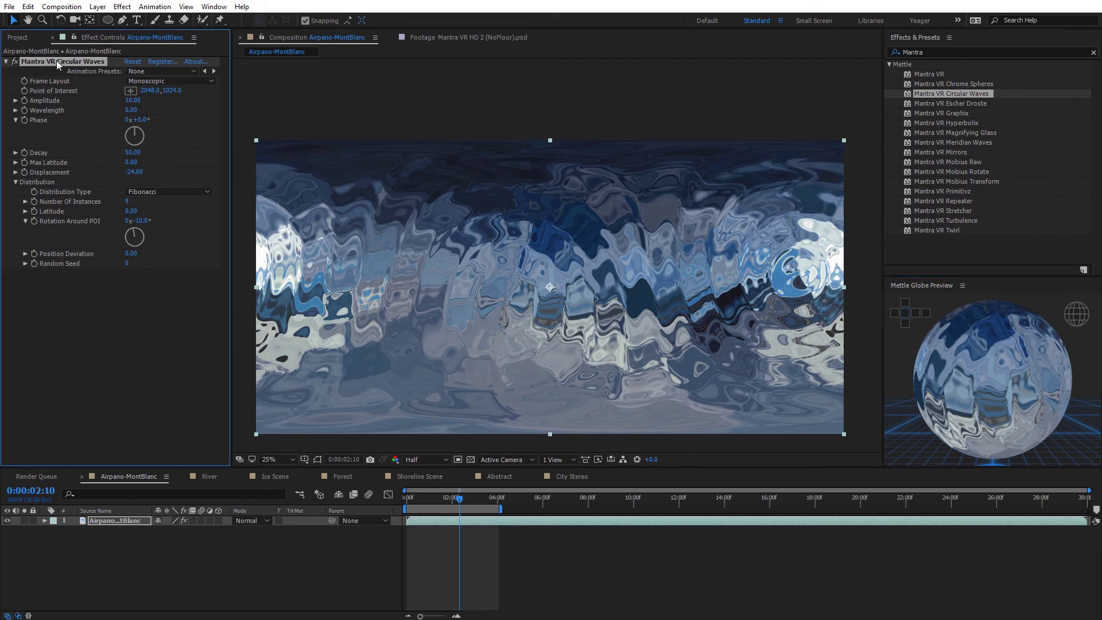
pyautogui.press('Delete')
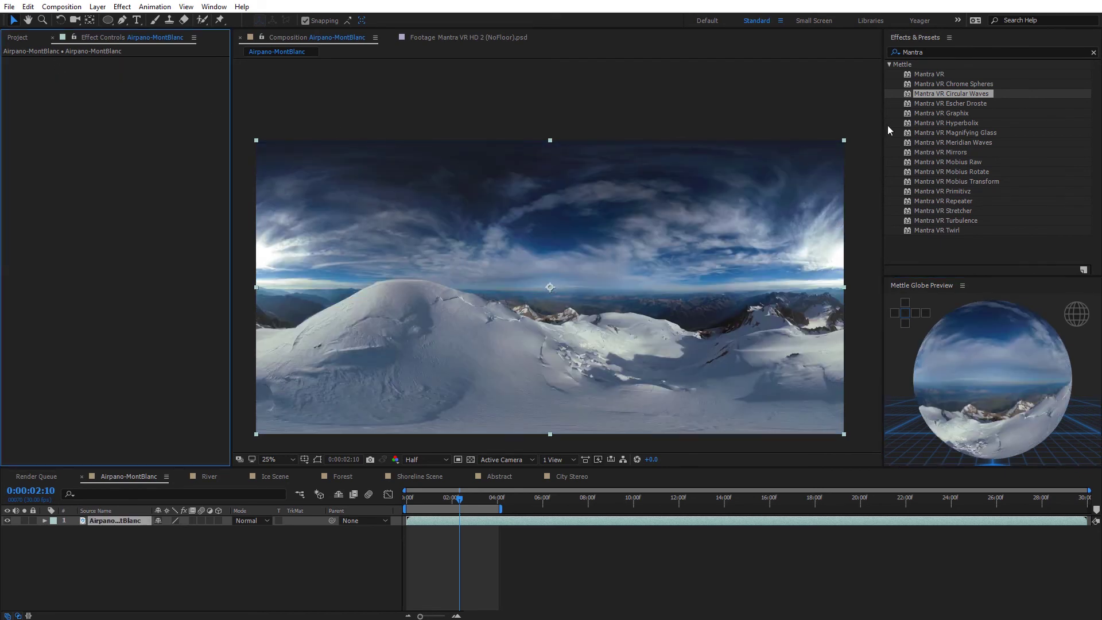
pyautogui.moveTo(938, 101); pyautogui.dragTo(624, 212)
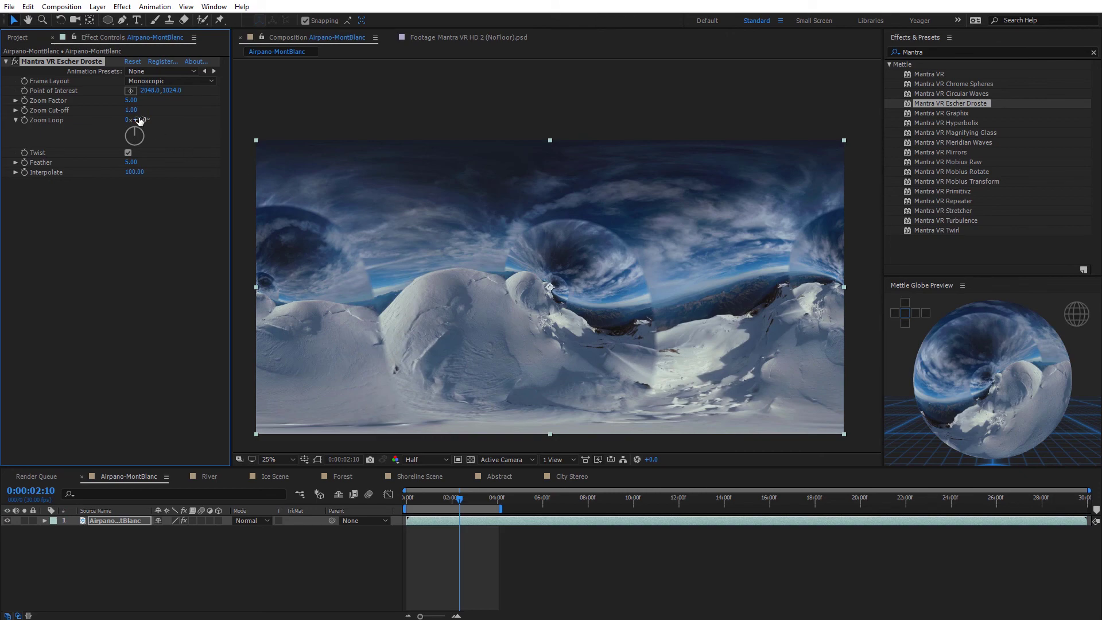
# Step: Set the Escher Droste Zoom Loop to 304° and move the Point of Interest to about 1648, 1004
pyautogui.moveTo(141, 120); pyautogui.dragTo(390, 192)
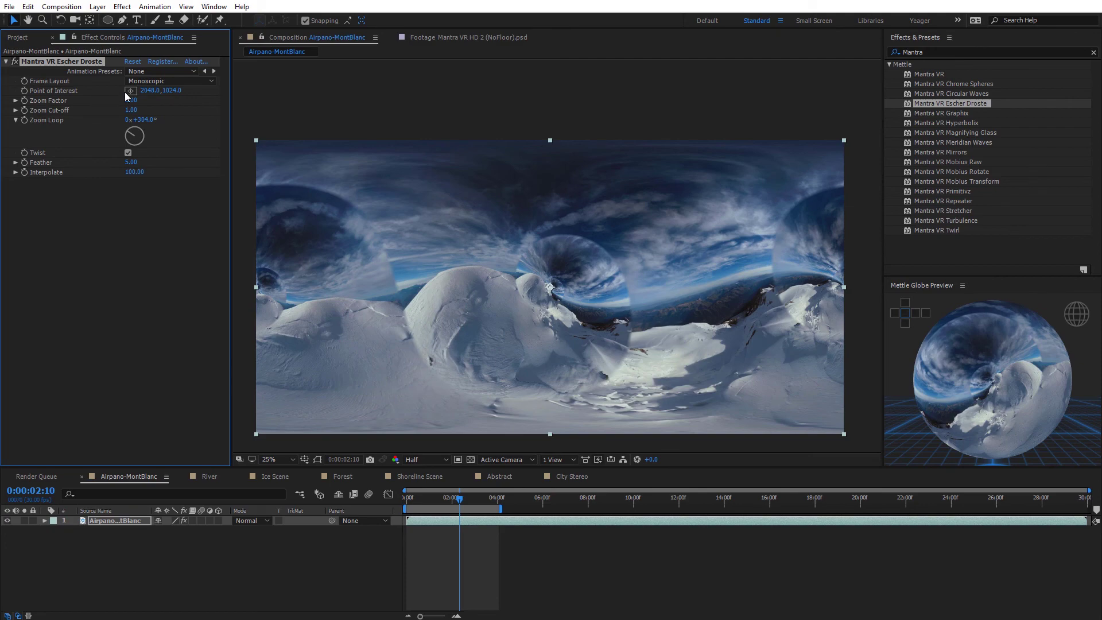
pyautogui.moveTo(147, 97); pyautogui.dragTo(493, 286)
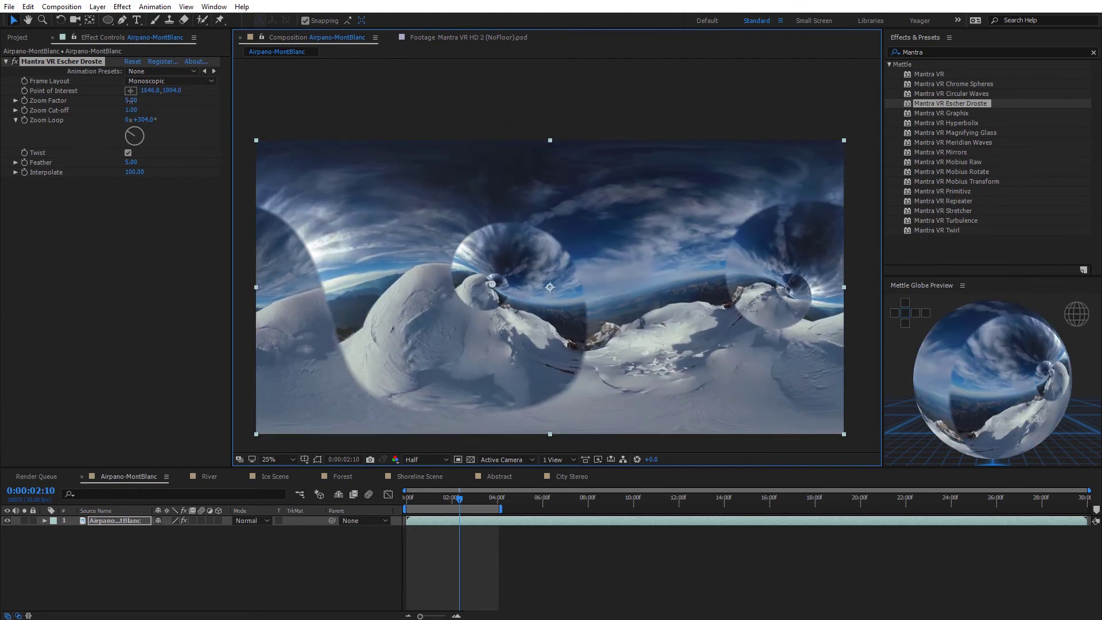
# Step: Set the Escher Droste Zoom Factor to 1 and move the Point of Interest to about 1594, 996, inspecting the repeats up close
pyautogui.moveTo(131, 102); pyautogui.dragTo(126, 101)
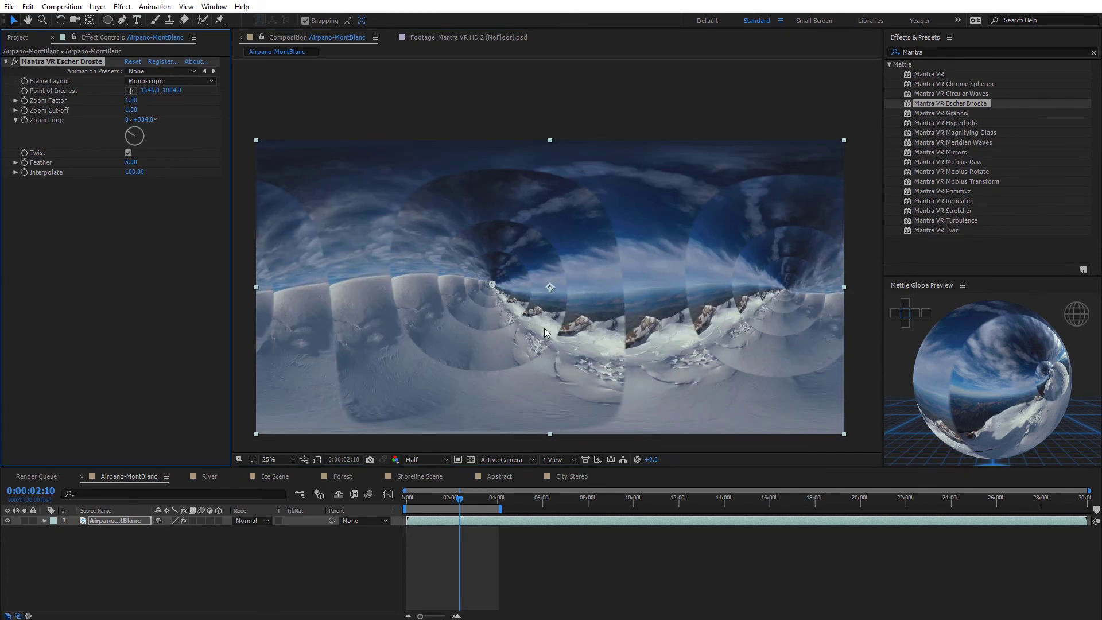
pyautogui.moveTo(496, 286); pyautogui.dragTo(489, 285)
pyautogui.press('.')
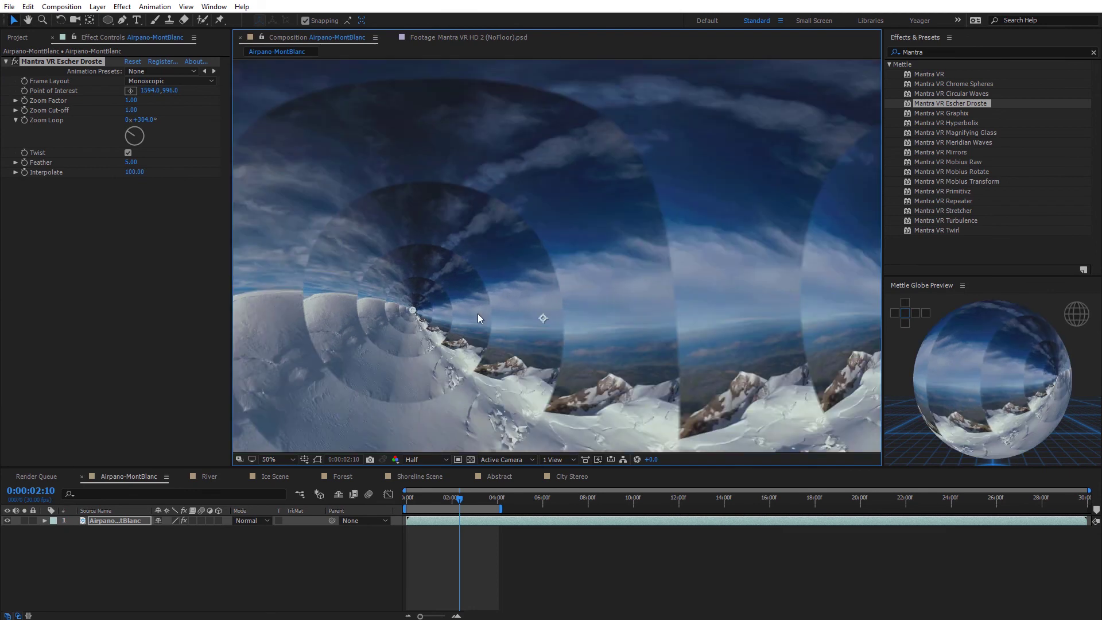
pyautogui.moveTo(542, 345); pyautogui.dragTo(650, 264)
pyautogui.press(',')
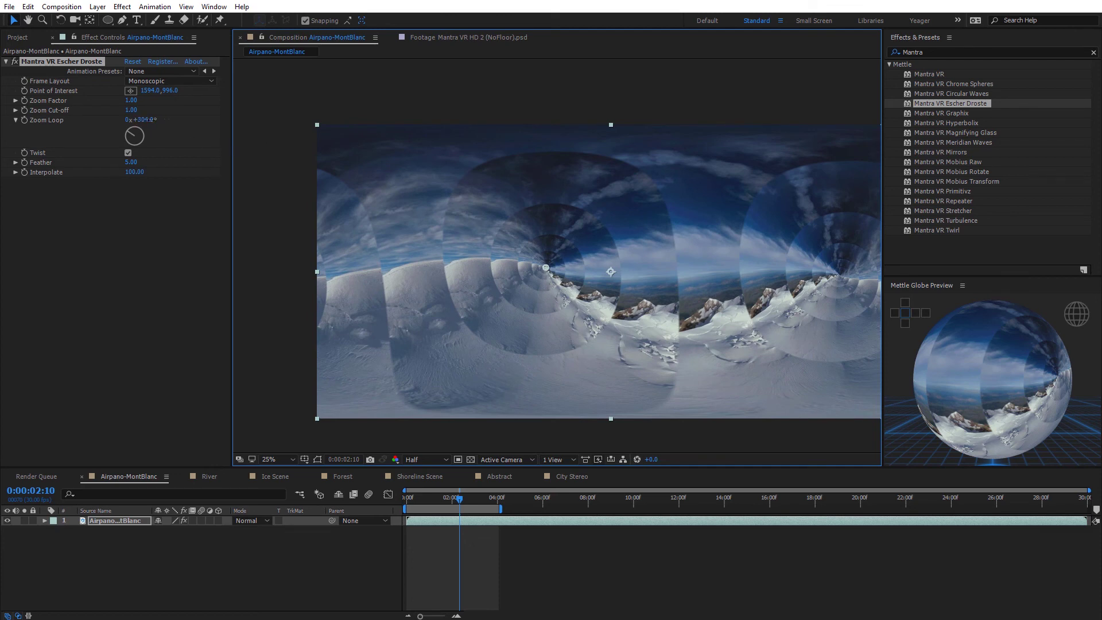
# Step: Set the Zoom Loop to 2x+55° and compare the image with Twist on and off, leaving Twist off
pyautogui.moveTo(152, 119); pyautogui.dragTo(453, 161)
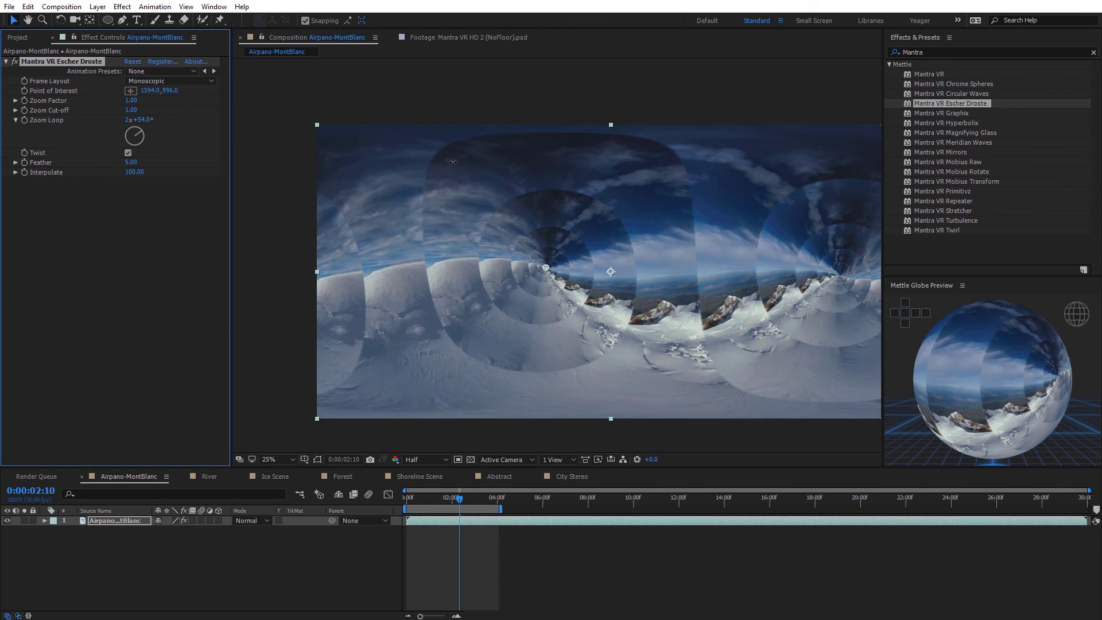
pyautogui.click(128, 154)
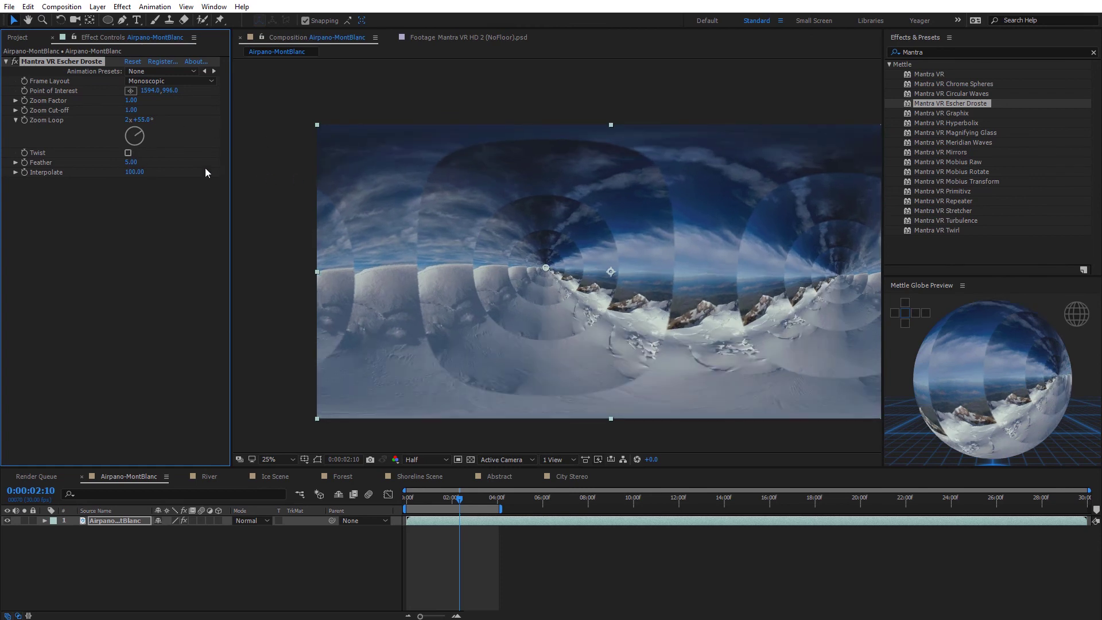
pyautogui.click(128, 153)
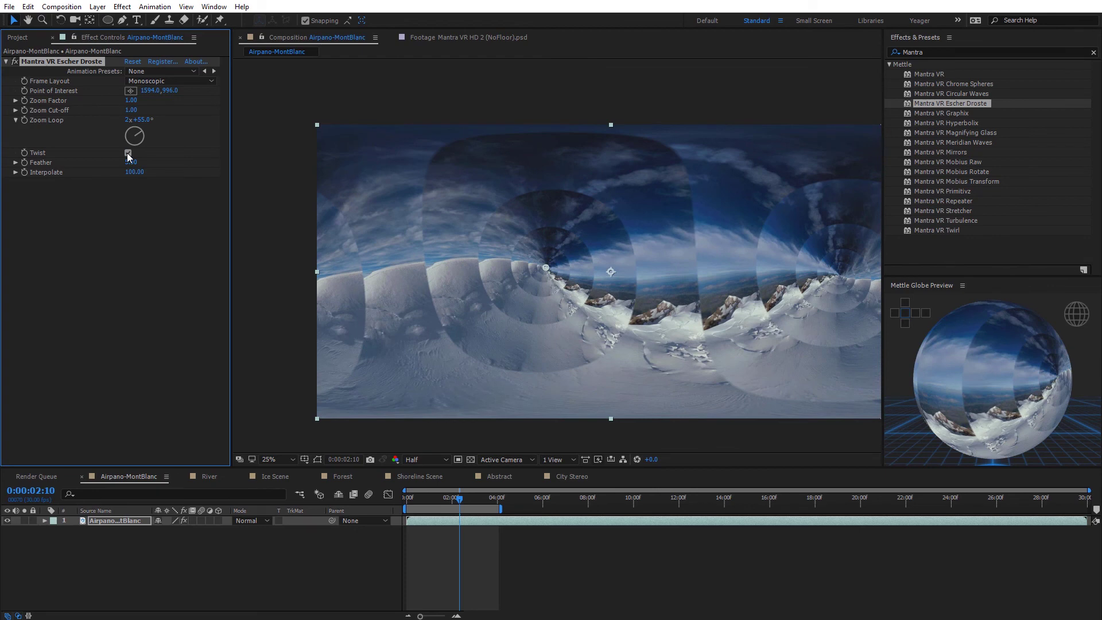
pyautogui.click(128, 153)
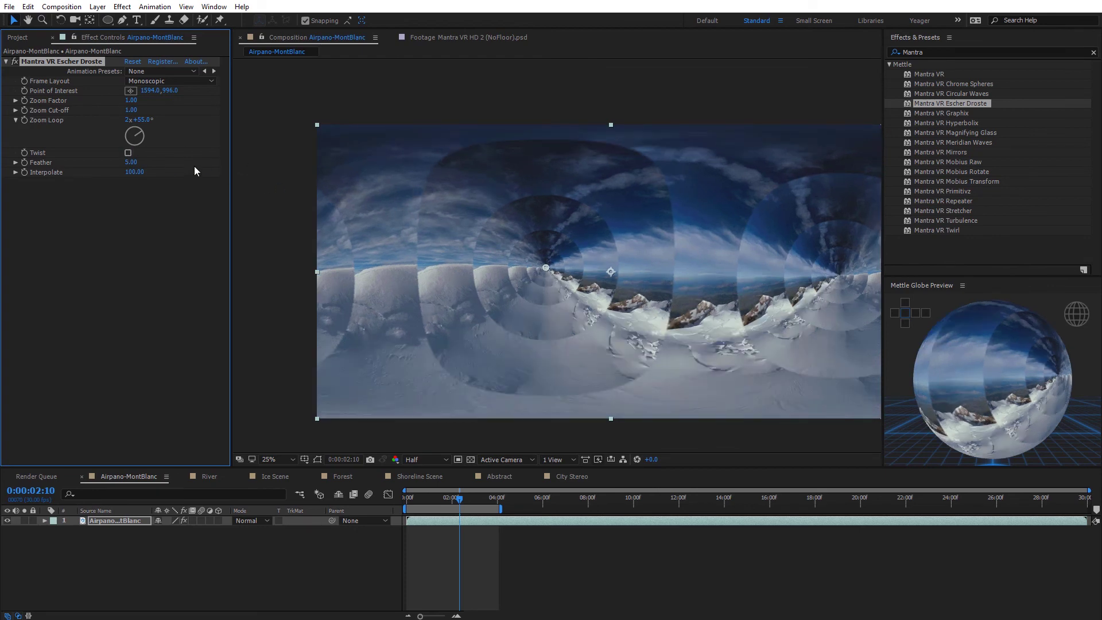
# Step: Set the Zoom Loop to 3x+294° while trying Feather at 100, and finish with Feather at 0 and Twist enabled
pyautogui.moveTo(131, 163); pyautogui.dragTo(221, 174)
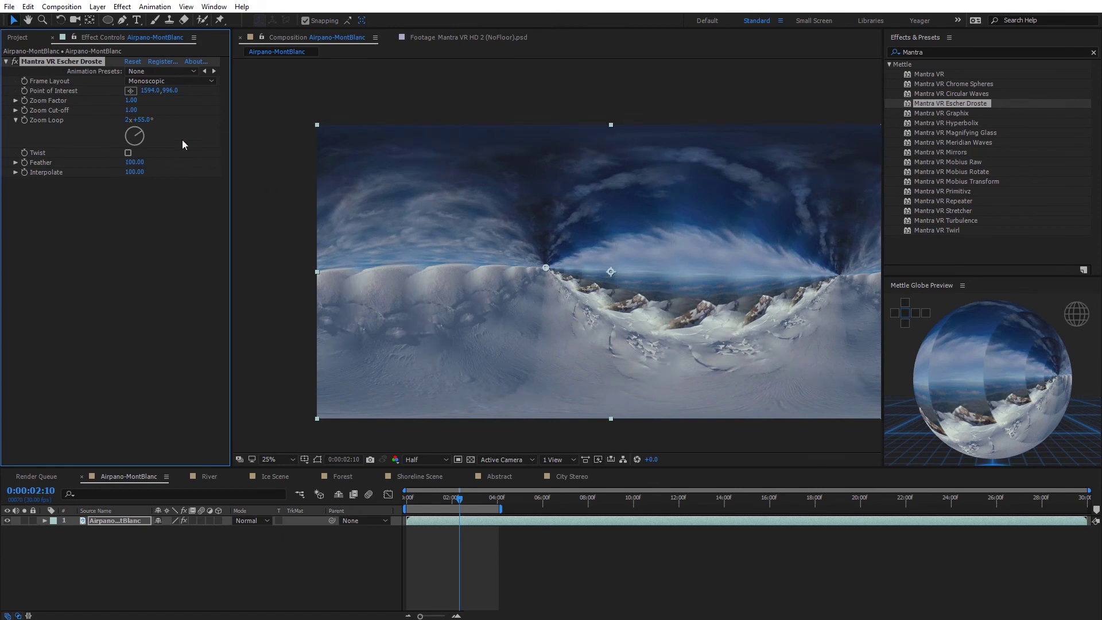
pyautogui.moveTo(145, 123); pyautogui.dragTo(549, 195)
pyautogui.moveTo(143, 163); pyautogui.dragTo(48, 162)
pyautogui.click(128, 153)
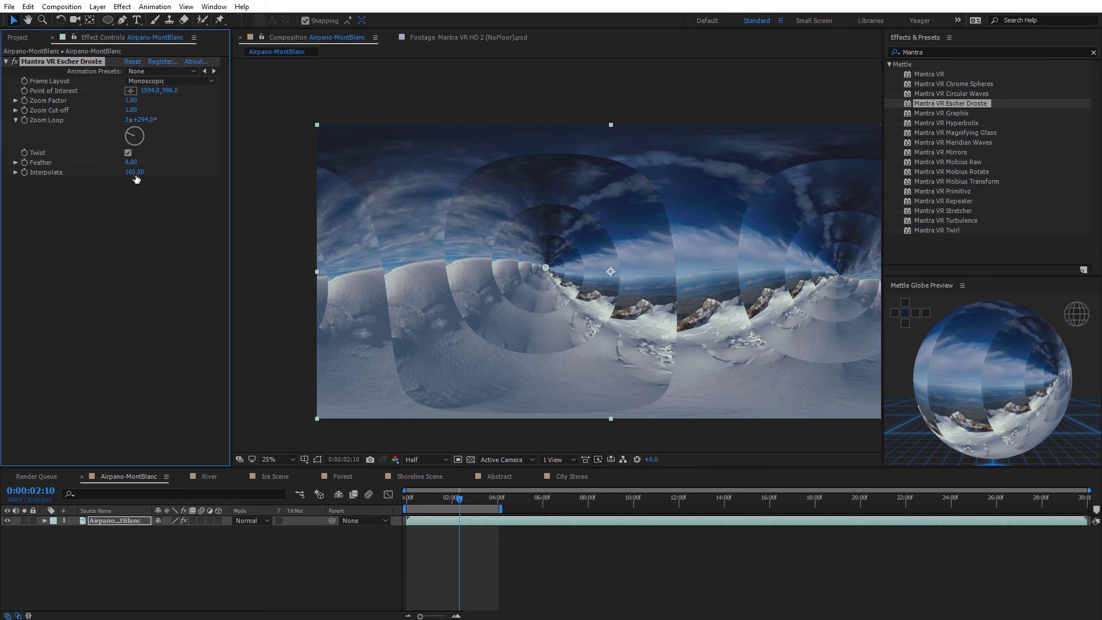
# Step: Lower Interpolate to 0 to compare with the original footage and restore it to 100
pyautogui.moveTo(136, 178); pyautogui.dragTo(76, 180)
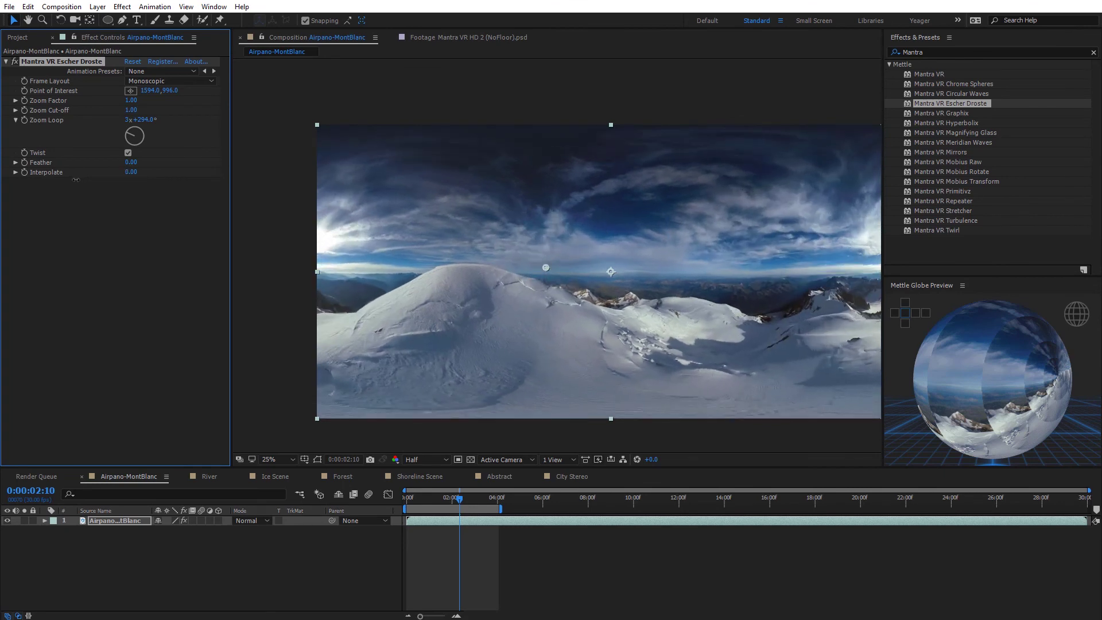
pyautogui.moveTo(745, 263); pyautogui.dragTo(691, 261)
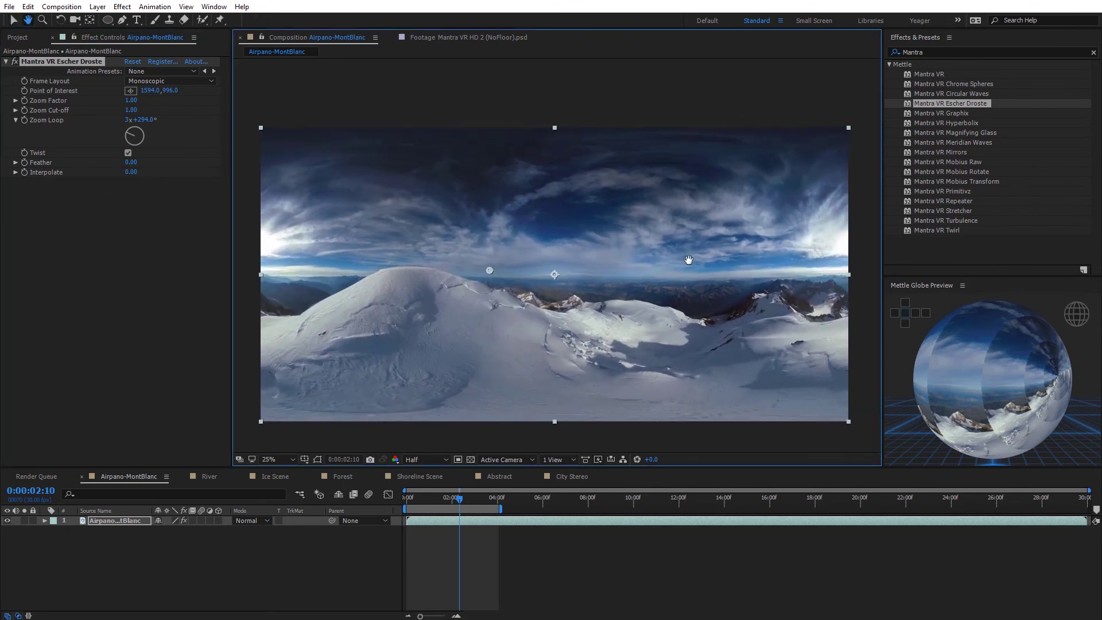
pyautogui.moveTo(127, 172); pyautogui.dragTo(133, 176)
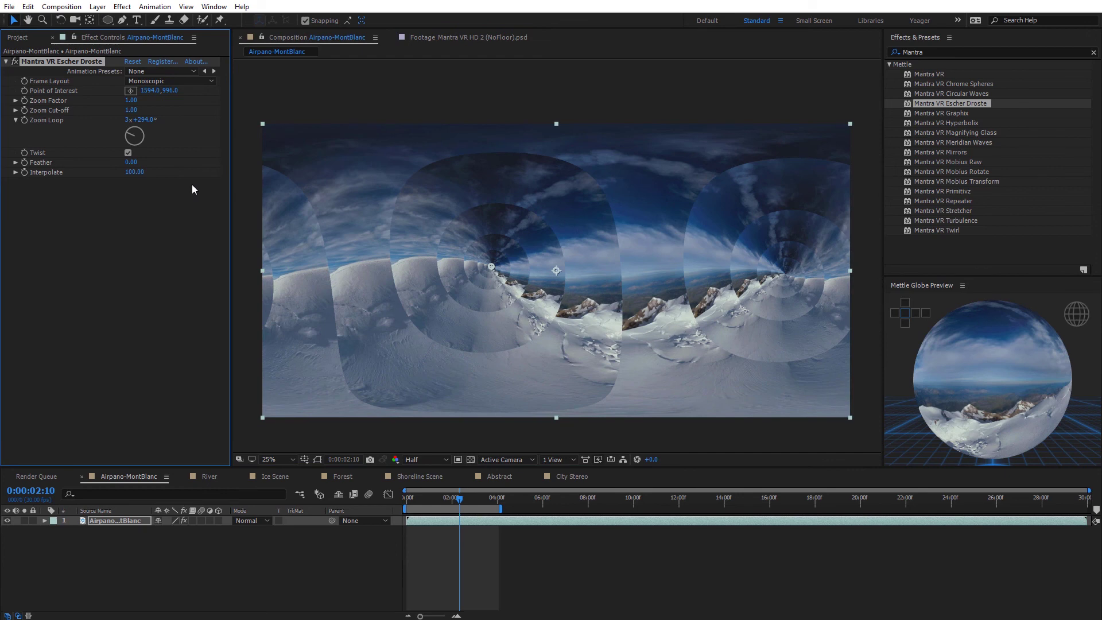
# Step: Move the Escher Droste Point of Interest to about 3118, 1136
pyautogui.moveTo(135, 172); pyautogui.dragTo(712, 285)
pyautogui.moveTo(135, 172)
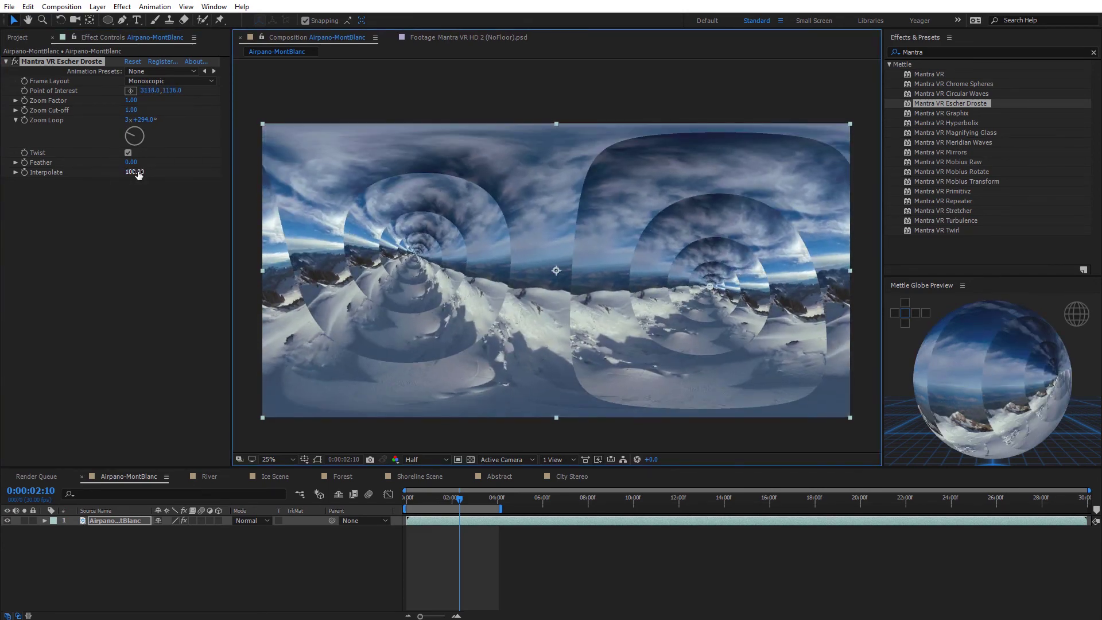
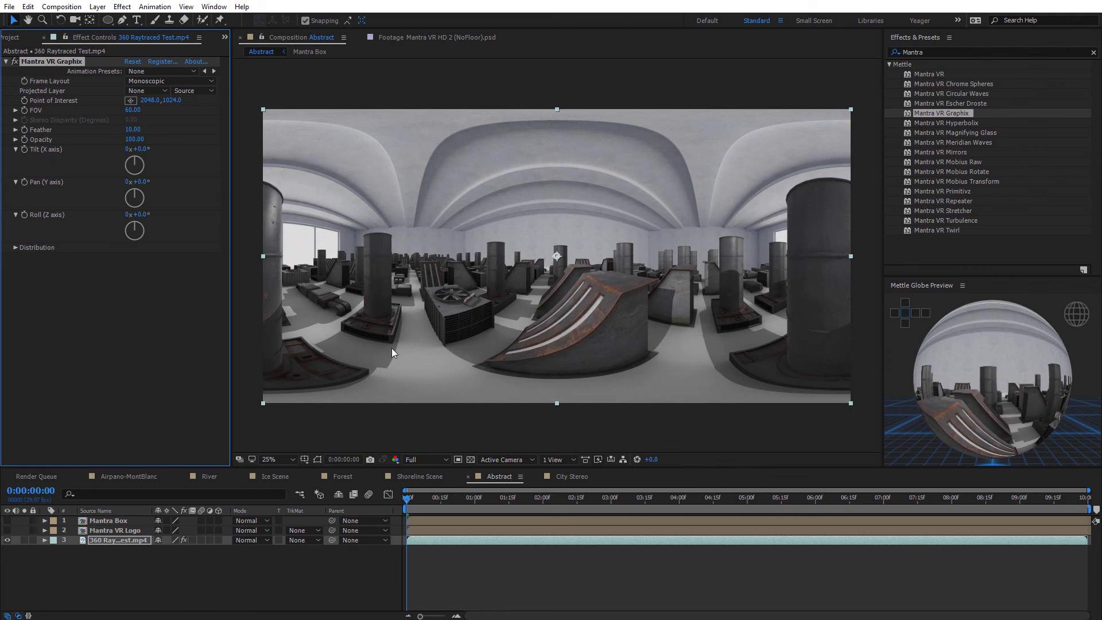
# Step: Make the Mantra VR Logo layer visible in the Abstract composition
pyautogui.click(136, 530)
pyautogui.click(7, 530)
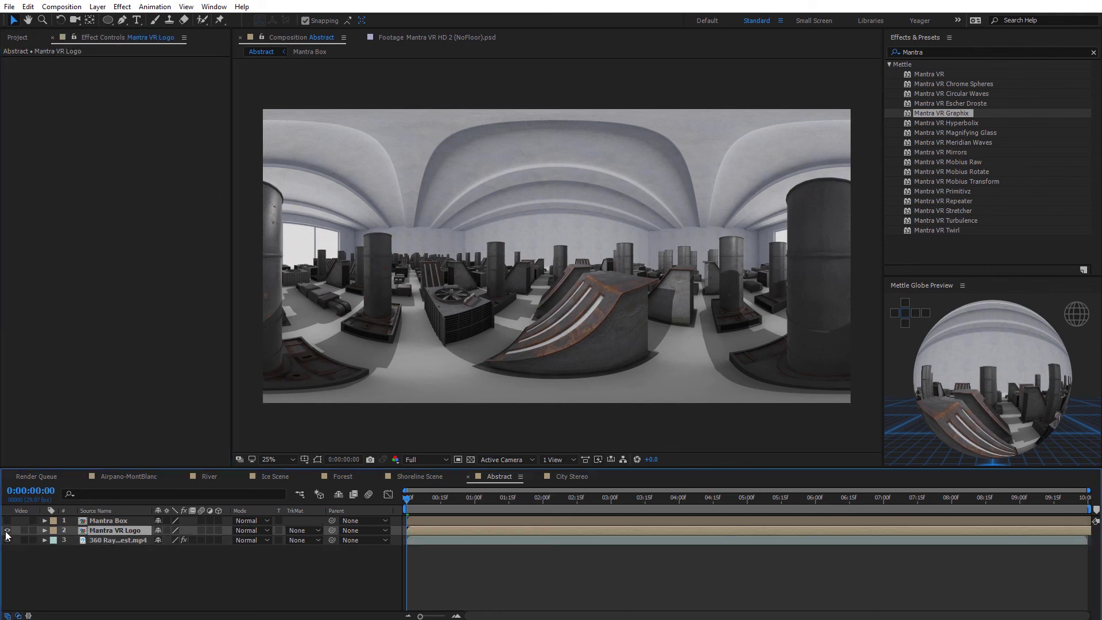
# Step: Project the Mantra VR Logo layer onto the 360 Raytraced Test footage with Graphix and hide the logo layer itself
pyautogui.click(118, 541)
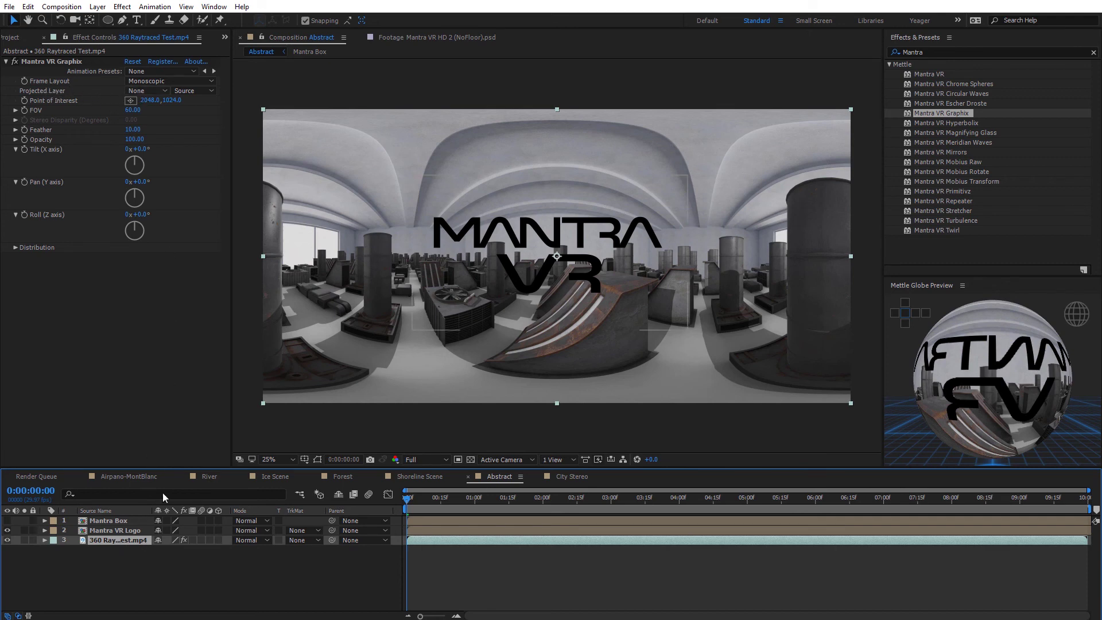
pyautogui.click(148, 91)
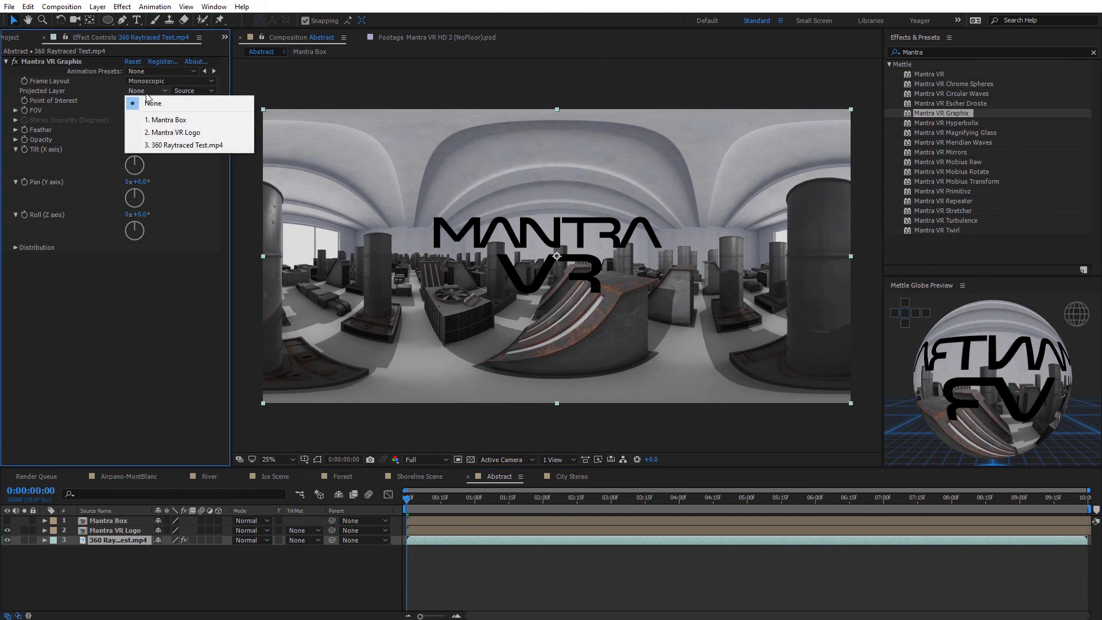
pyautogui.click(169, 132)
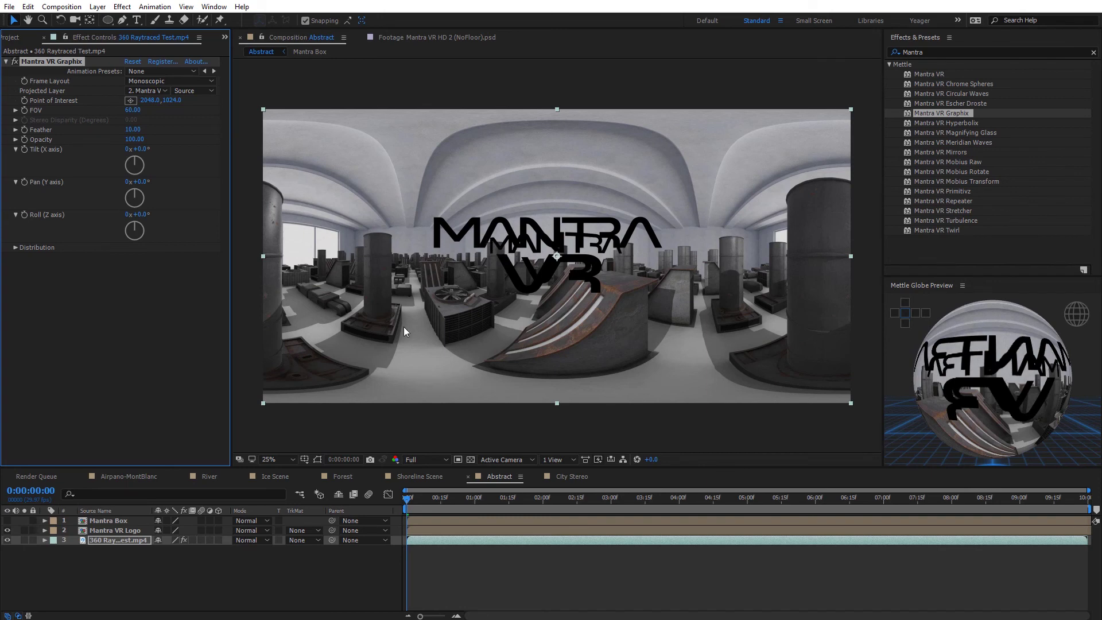
pyautogui.click(7, 530)
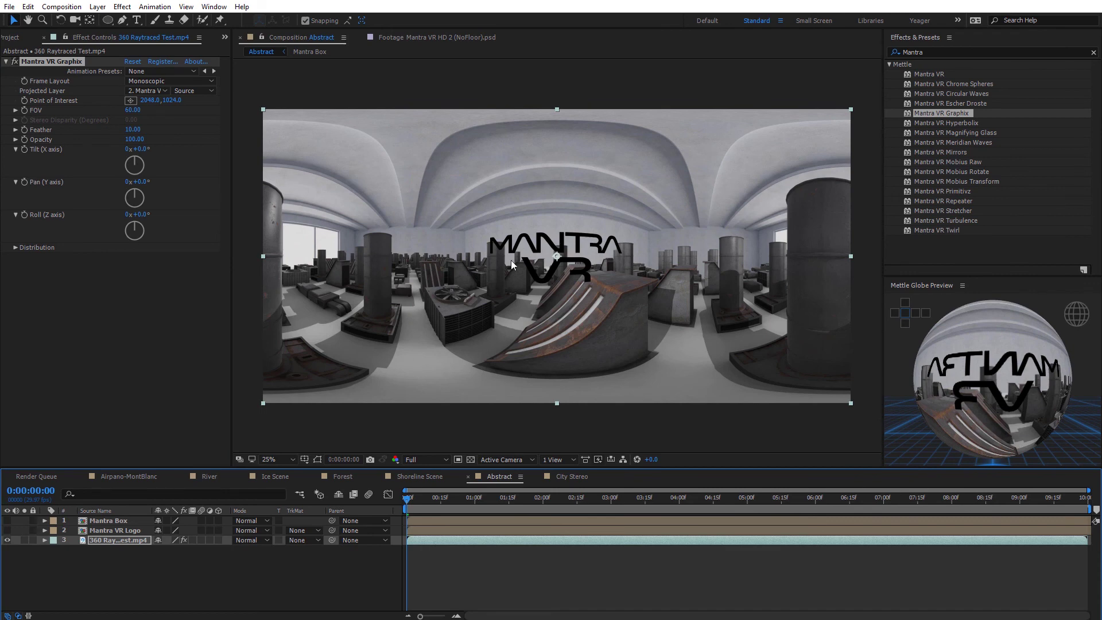
# Step: Set the Graphix FOV to 80 and inspect the projected logo in the Globe Preview
pyautogui.moveTo(130, 114); pyautogui.dragTo(143, 113)
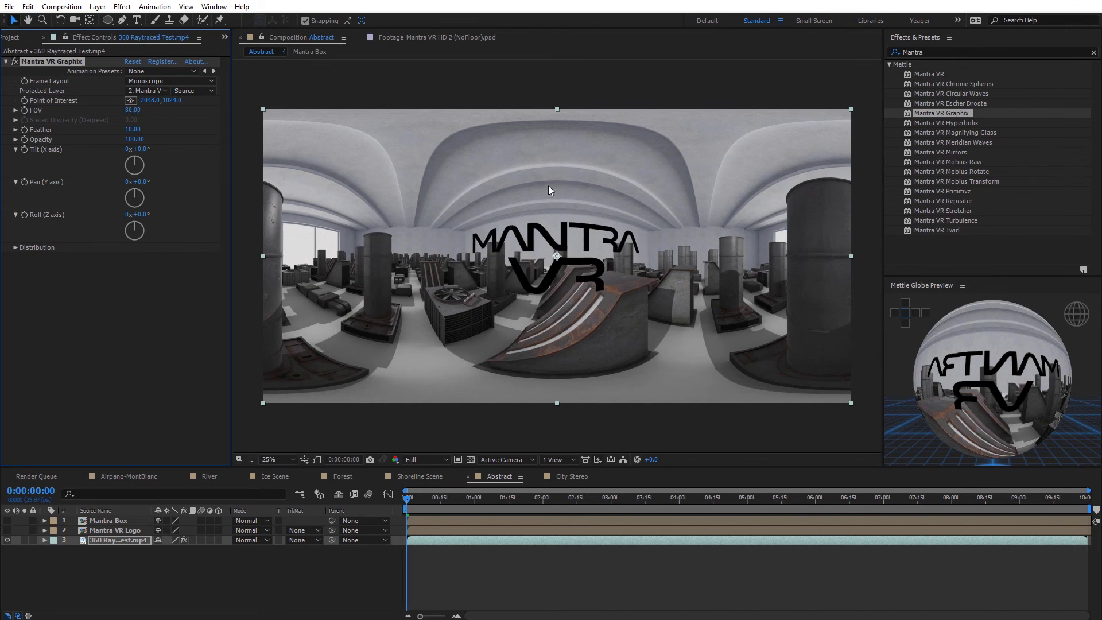
pyautogui.doubleClick(969, 376)
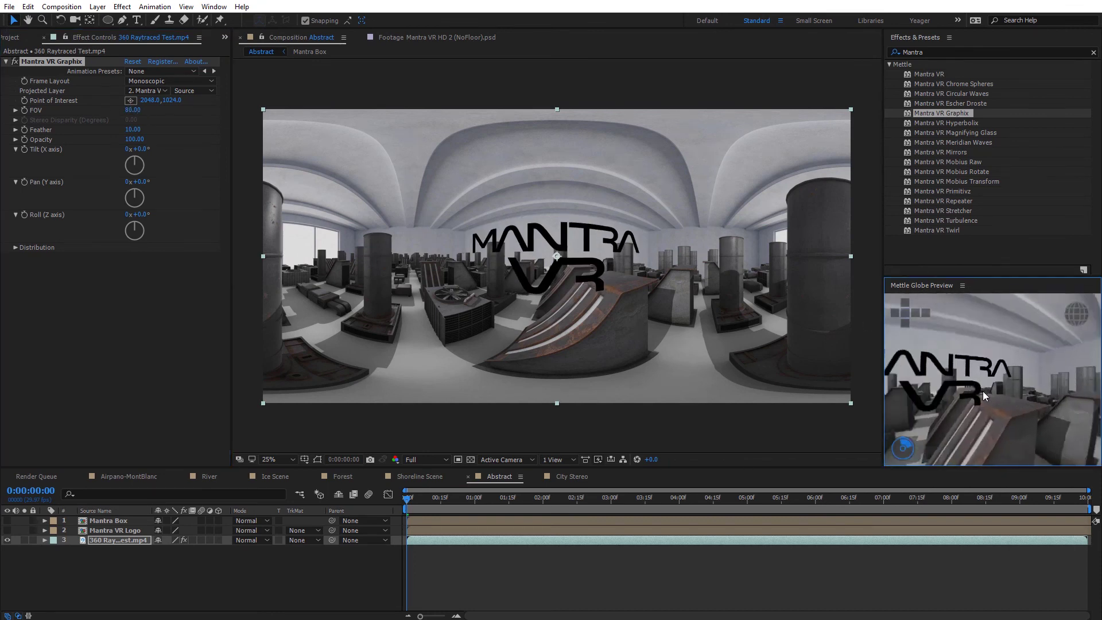
pyautogui.moveTo(963, 379)
pyautogui.mouseDown()
pyautogui.moveTo(949, 389)
pyautogui.moveTo(1000, 380)
pyautogui.moveTo(955, 379)
pyautogui.moveTo(983, 378)
pyautogui.mouseUp()
pyautogui.doubleClick(983, 379)
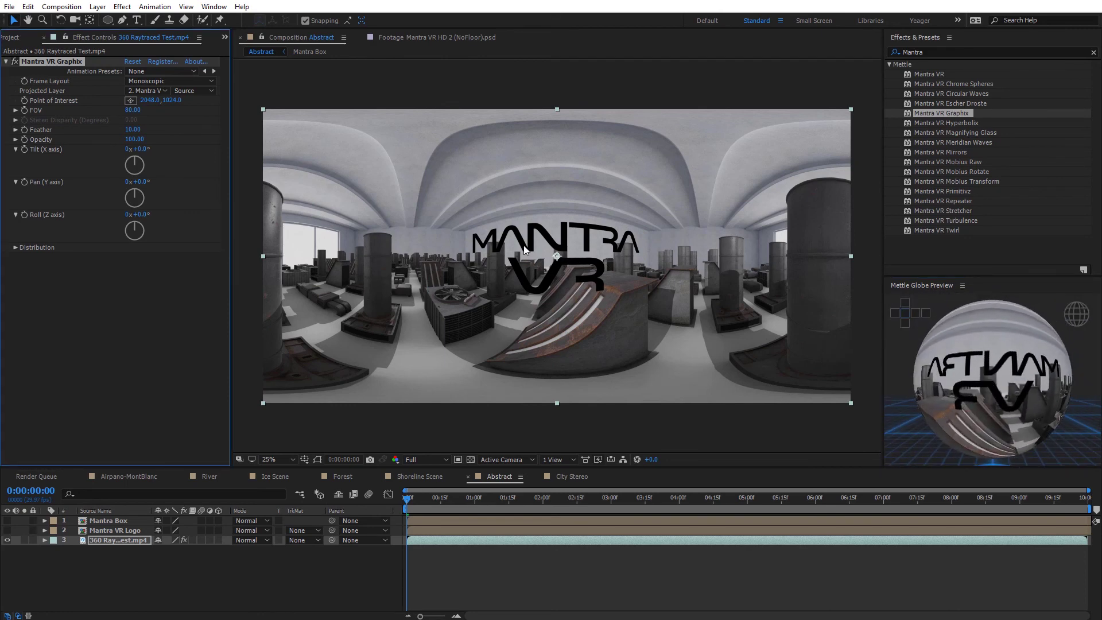
# Step: Move the Graphix Point of Interest to about 1656, 1008
pyautogui.click(130, 100)
pyautogui.click(449, 263)
pyautogui.moveTo(450, 265); pyautogui.dragTo(500, 253)
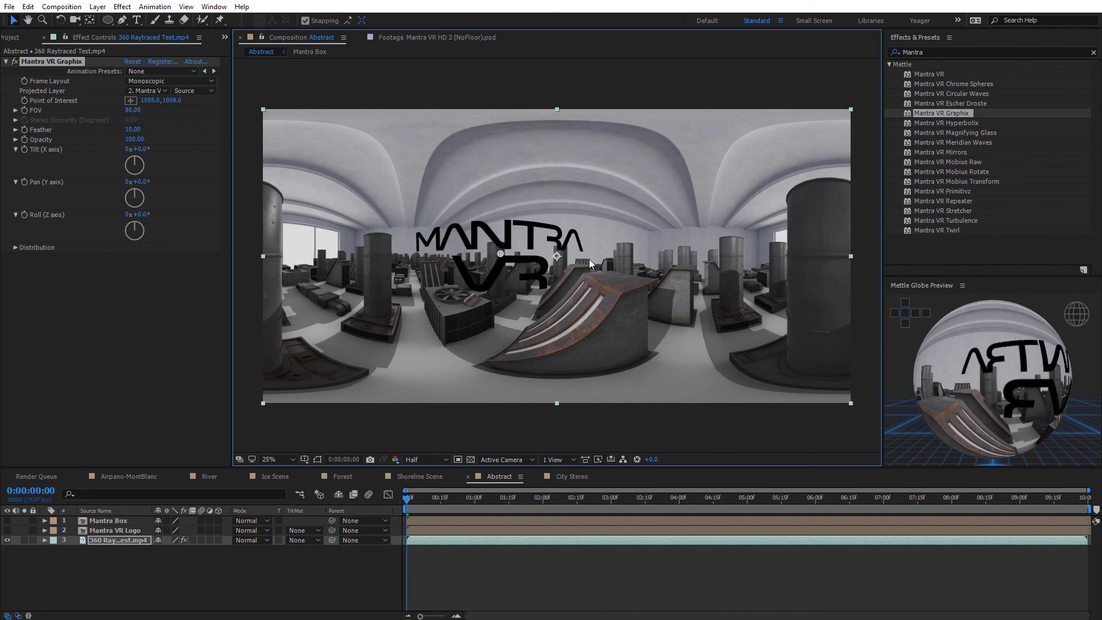
# Step: Set the Graphix Feather to 34 and try the Opacity, leaving it at 100
pyautogui.moveTo(132, 130); pyautogui.dragTo(173, 133)
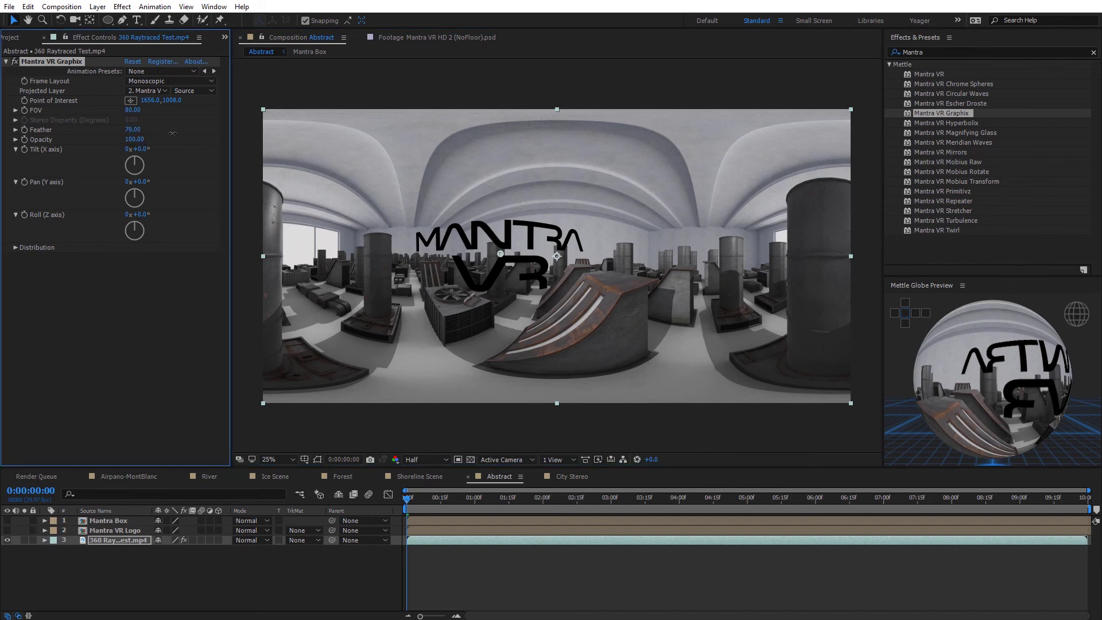
pyautogui.click(131, 130)
pyautogui.click(166, 141)
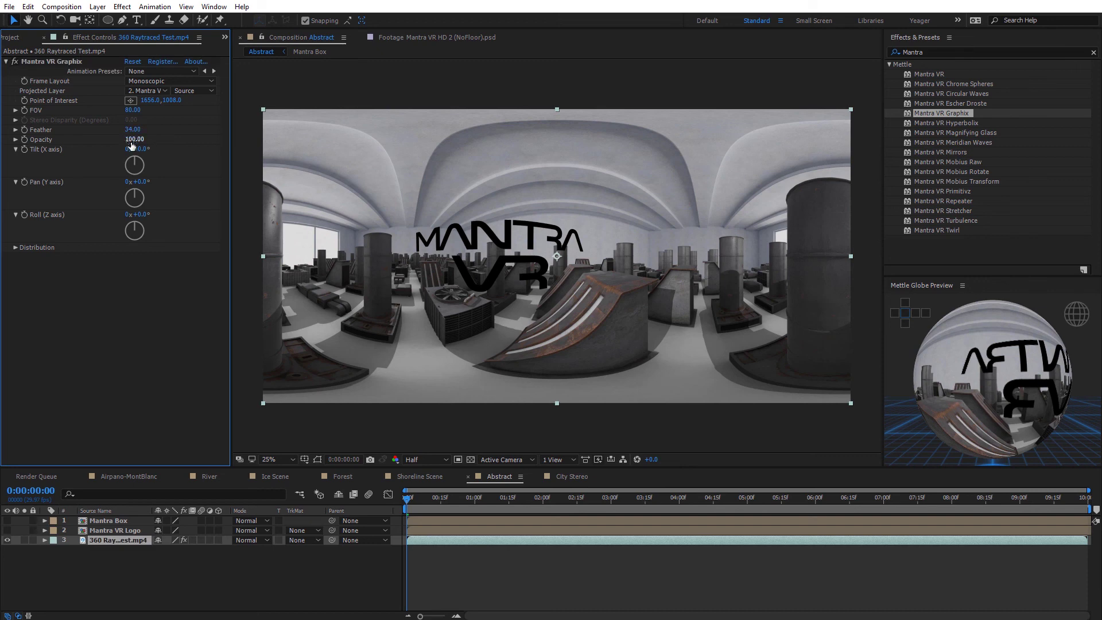
pyautogui.moveTo(132, 140)
pyautogui.mouseDown()
pyautogui.moveTo(86, 143)
pyautogui.moveTo(138, 146)
pyautogui.mouseUp()
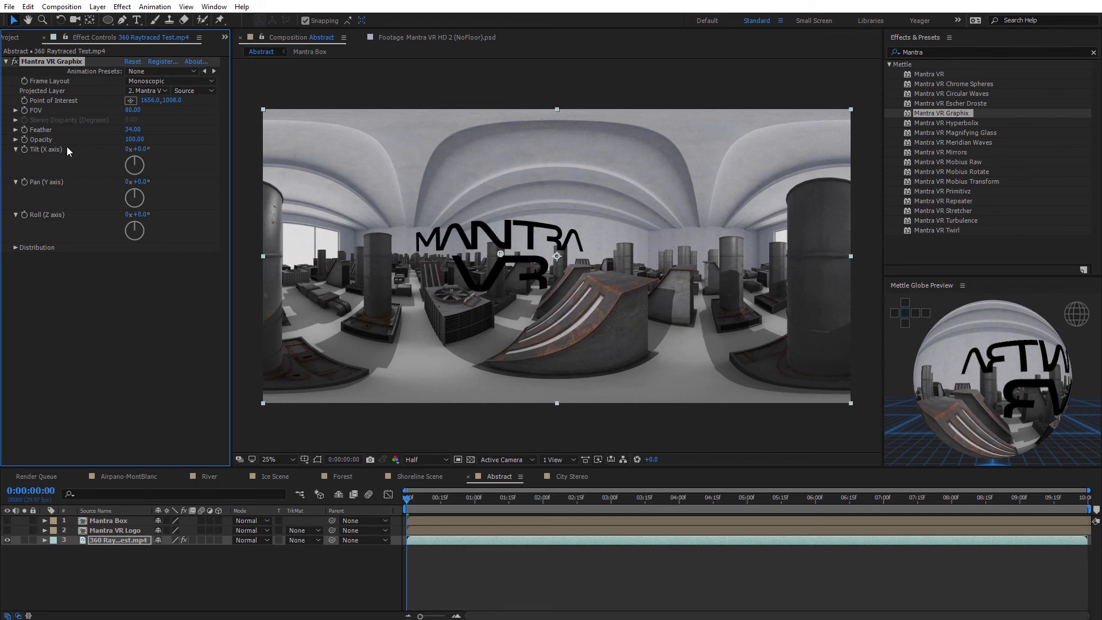
# Step: Try tilting and panning the projected logo, and reset Tilt and Pan to 0°
pyautogui.moveTo(141, 149); pyautogui.dragTo(164, 193)
pyautogui.click(150, 181)
pyautogui.write('0')
pyautogui.press('Return')
pyautogui.click(140, 149)
pyautogui.press('Return')
# Step: Distribute 10 logo instances from Point of Interest 1364, 1024, with Rotation Around POI at 212° and Latitude at 5
pyautogui.click(15, 247)
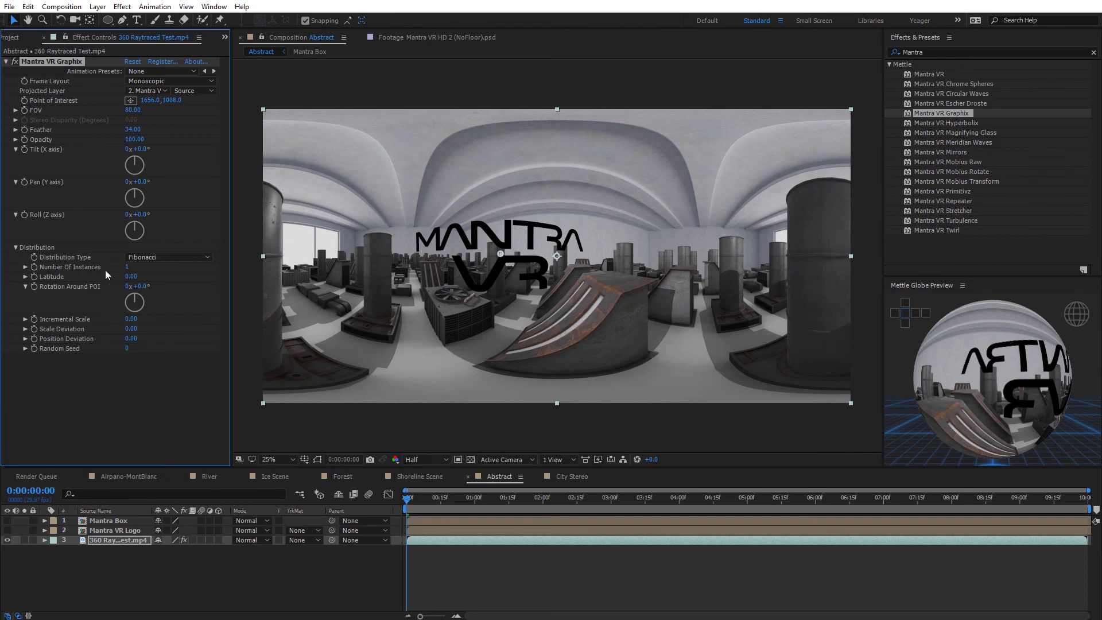
pyautogui.moveTo(126, 266); pyautogui.dragTo(172, 265)
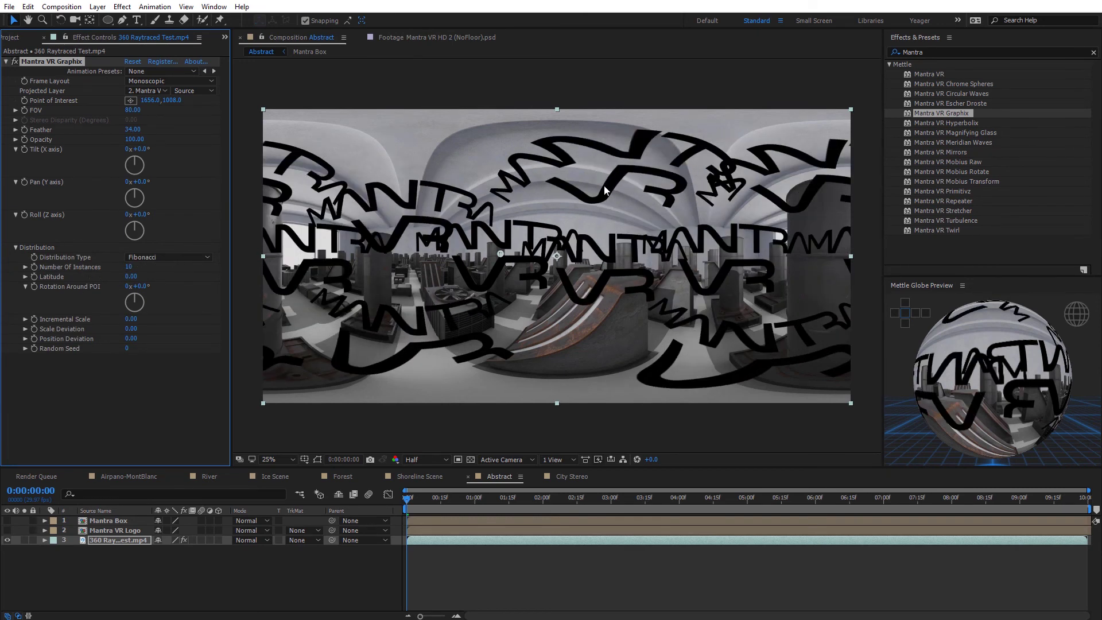
pyautogui.moveTo(501, 255); pyautogui.dragTo(450, 261)
pyautogui.moveTo(142, 291); pyautogui.dragTo(279, 304)
pyautogui.moveTo(130, 277); pyautogui.dragTo(87, 281)
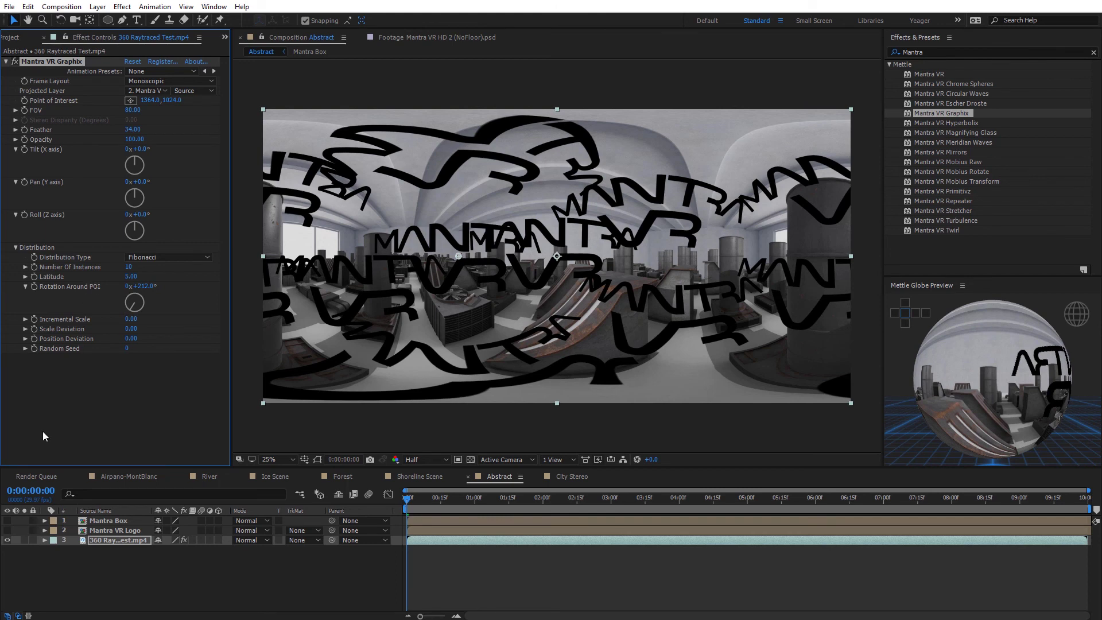
# Step: Switch the Graphix Projected Layer on the 360 footage to Mantra Box
pyautogui.click(80, 533)
pyautogui.click(85, 540)
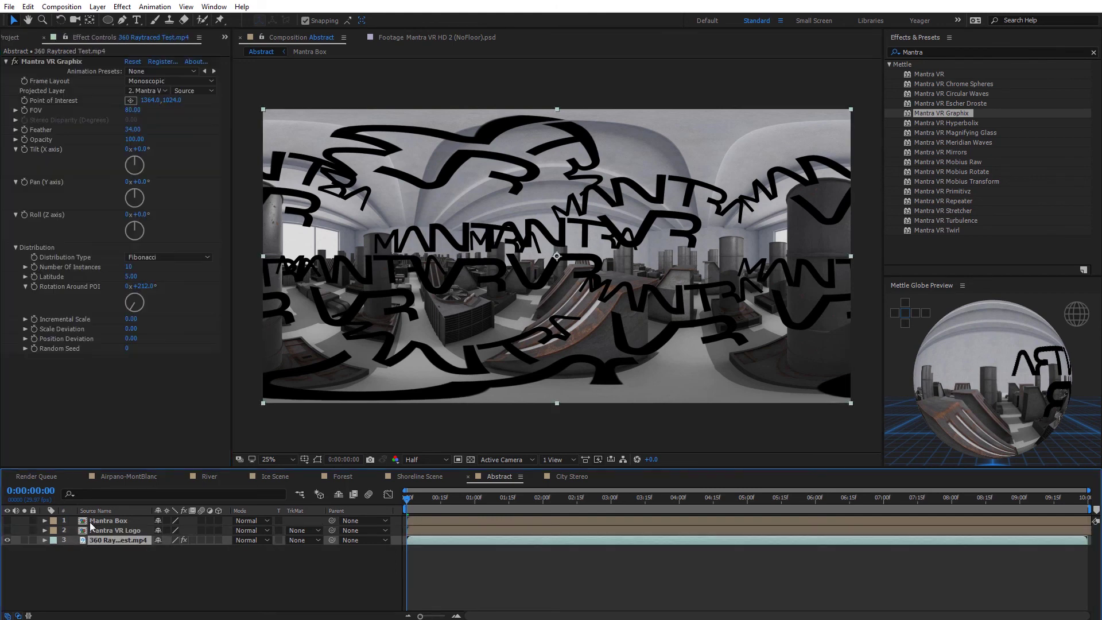
pyautogui.click(159, 91)
pyautogui.click(175, 121)
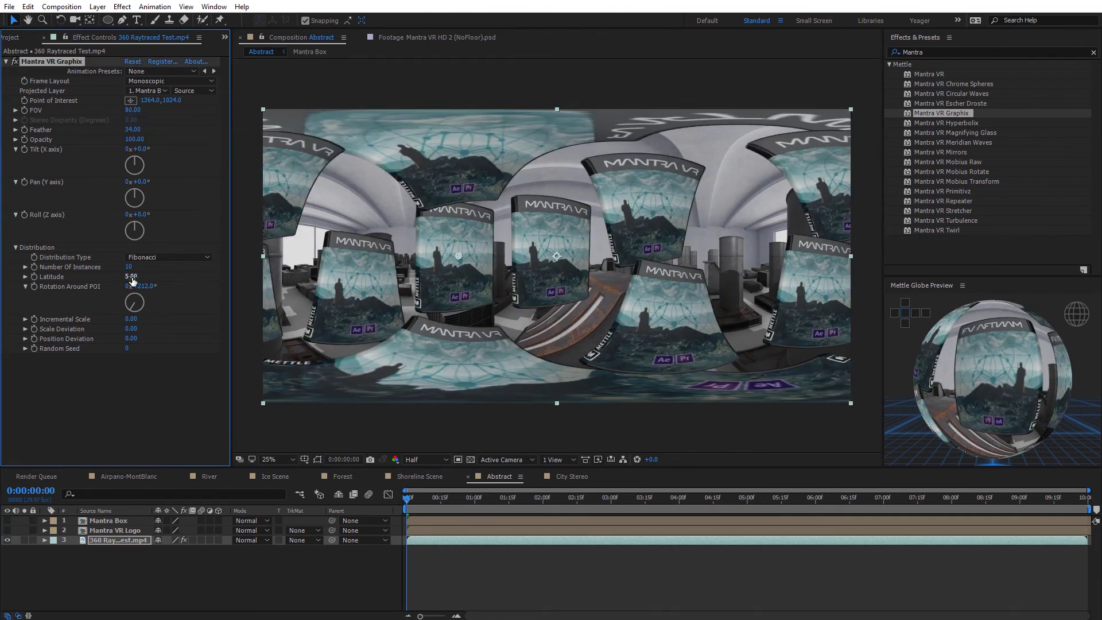
# Step: Set the Distribution Type to Circle and the Latitude to 0 after trying Latitude at 100
pyautogui.moveTo(132, 276); pyautogui.dragTo(200, 276)
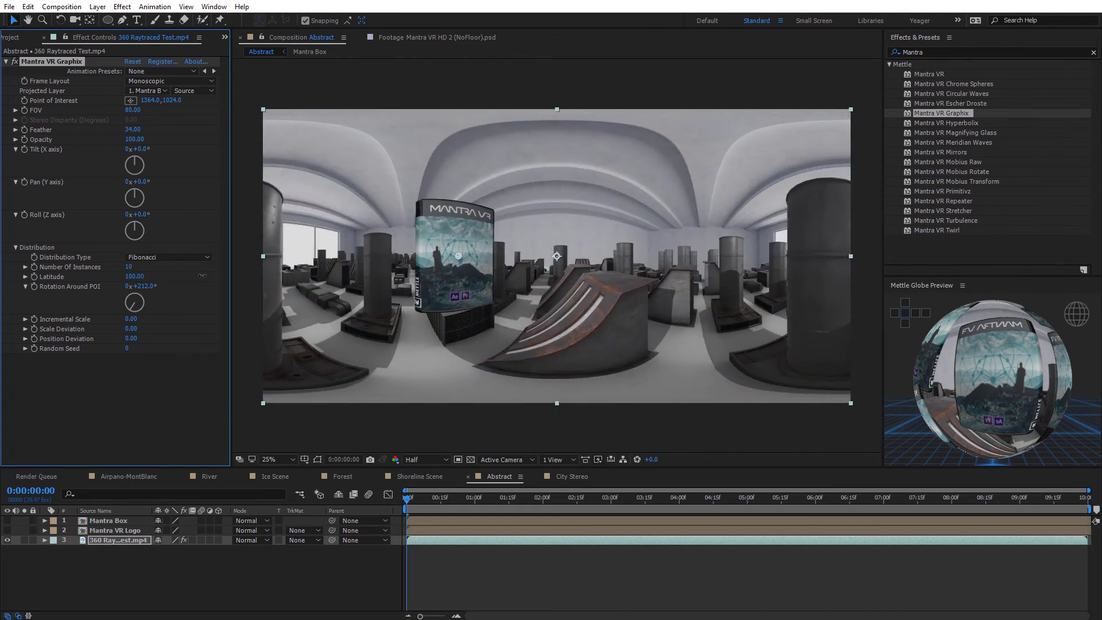
pyautogui.click(182, 256)
pyautogui.click(163, 284)
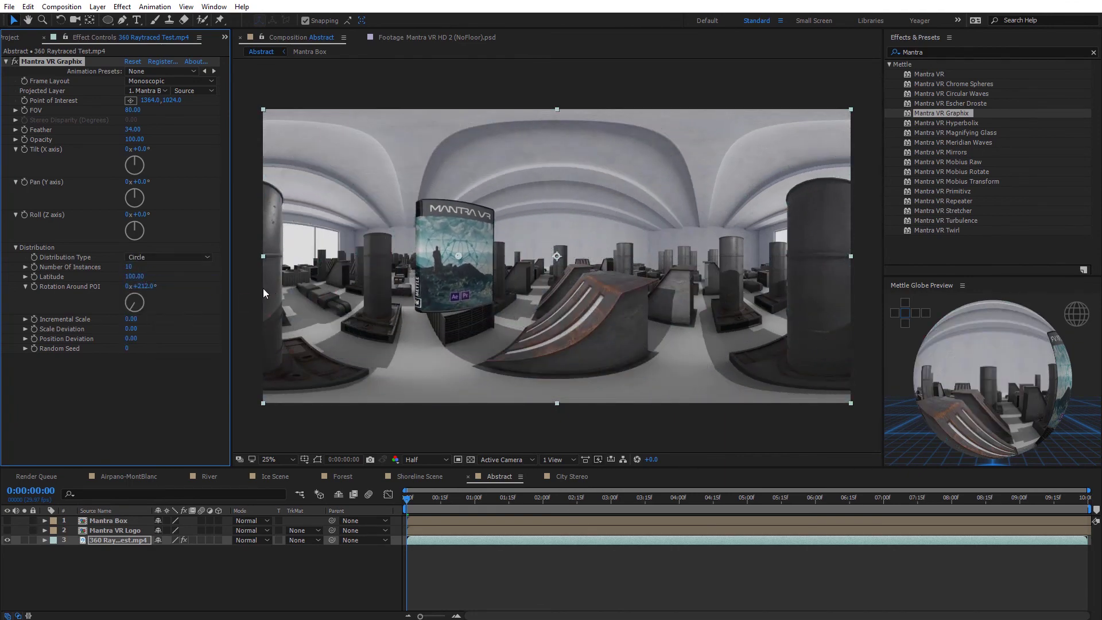
pyautogui.click(136, 277)
pyautogui.write('0')
pyautogui.press('Return')
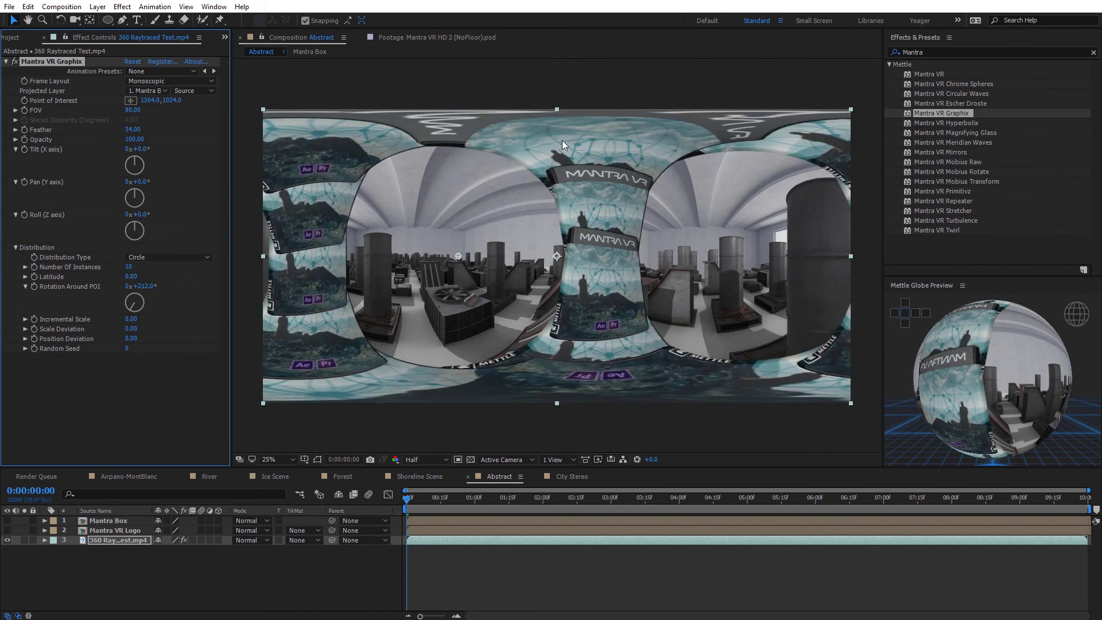
# Step: Form a ring of boxes around Point of Interest 2052, 2048 with a smaller FOV, and rotate it around that point
pyautogui.moveTo(459, 257); pyautogui.dragTo(558, 408)
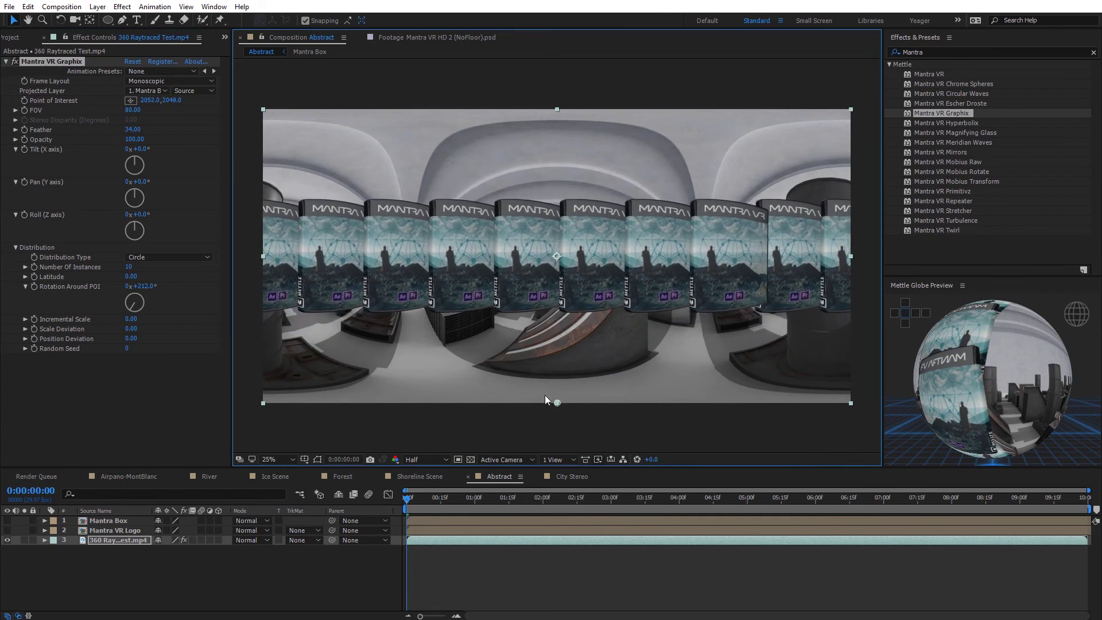
pyautogui.moveTo(132, 109); pyautogui.dragTo(122, 115)
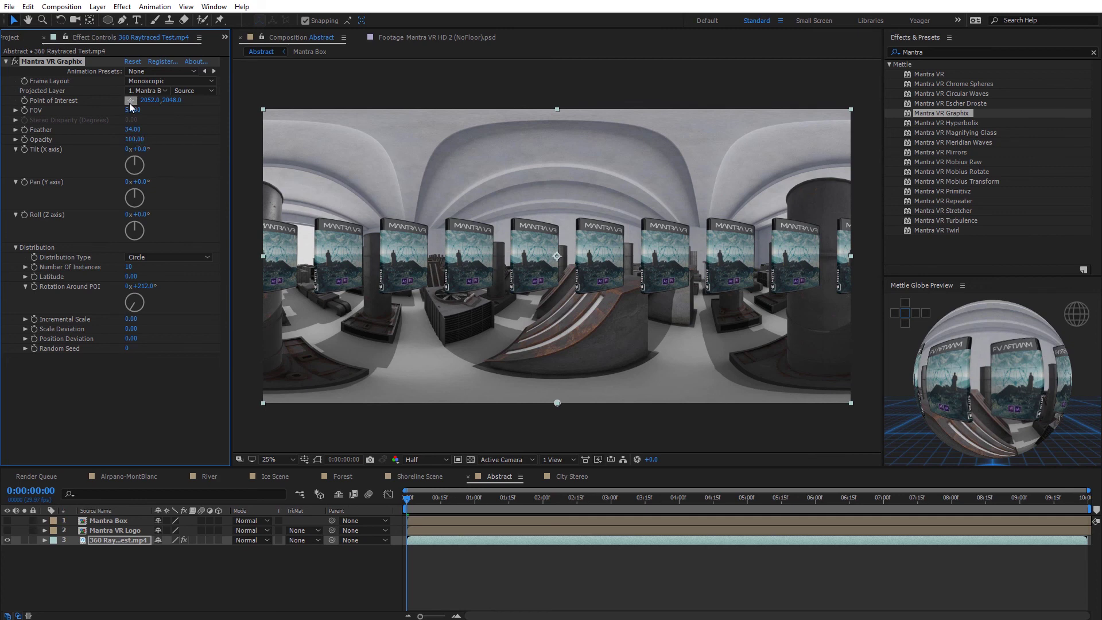
pyautogui.moveTo(151, 285); pyautogui.dragTo(319, 308)
pyautogui.moveTo(1048, 389); pyautogui.dragTo(963, 377)
pyautogui.doubleClick(1049, 383)
# Step: Apply the Mantra VR Hyperbolix effect to the Shoreline layer in the Shoreline Scene composition
pyautogui.click(568, 292)
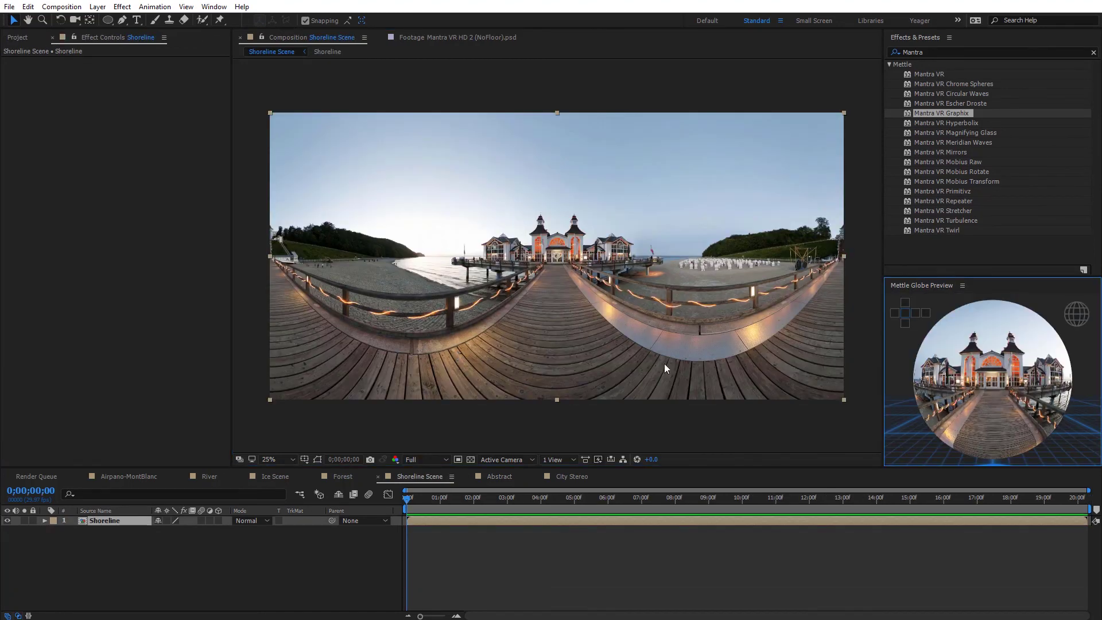
pyautogui.click(932, 123)
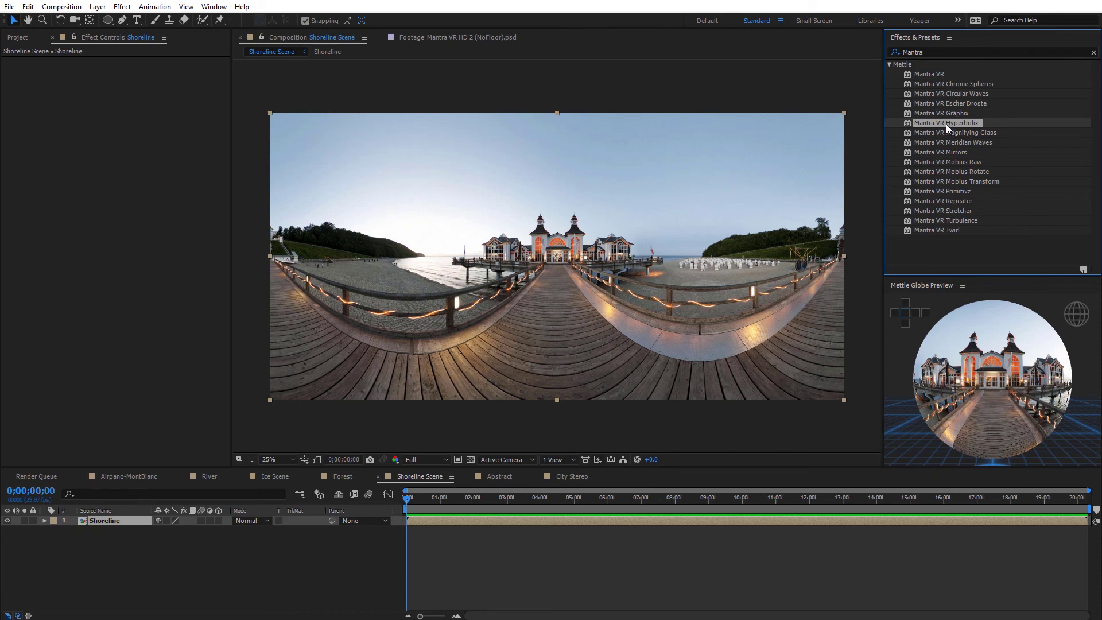
pyautogui.moveTo(946, 122); pyautogui.dragTo(654, 247)
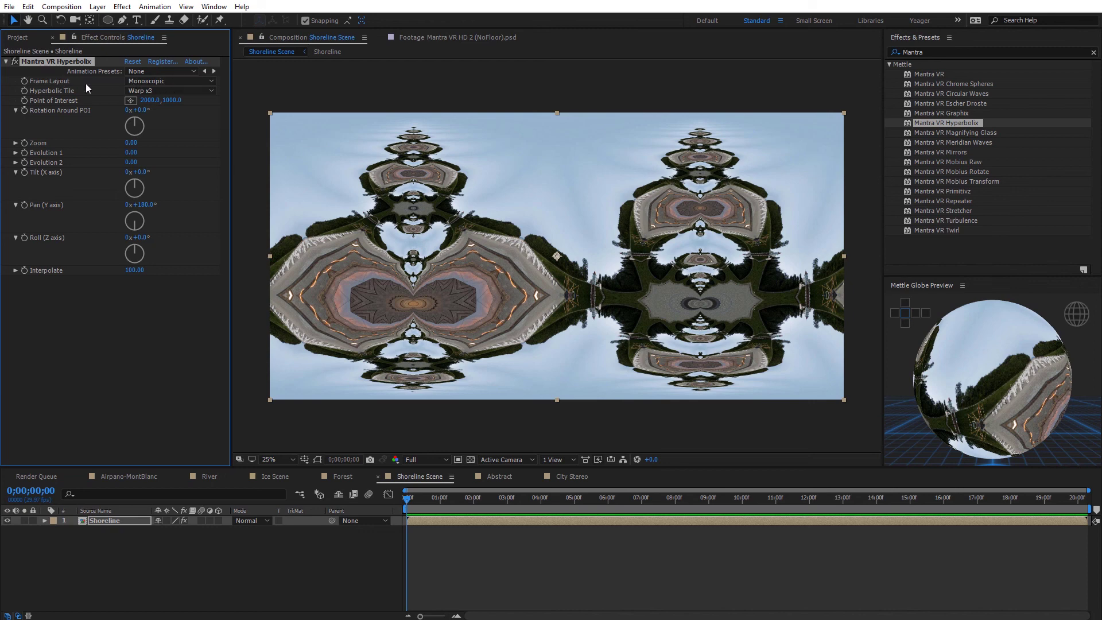
# Step: Set the Hyperbolic Tile to Kaleidoscope x6 after trying Kaleidoscope x4, and move the Point of Interest to about 1554, 1200
pyautogui.click(153, 91)
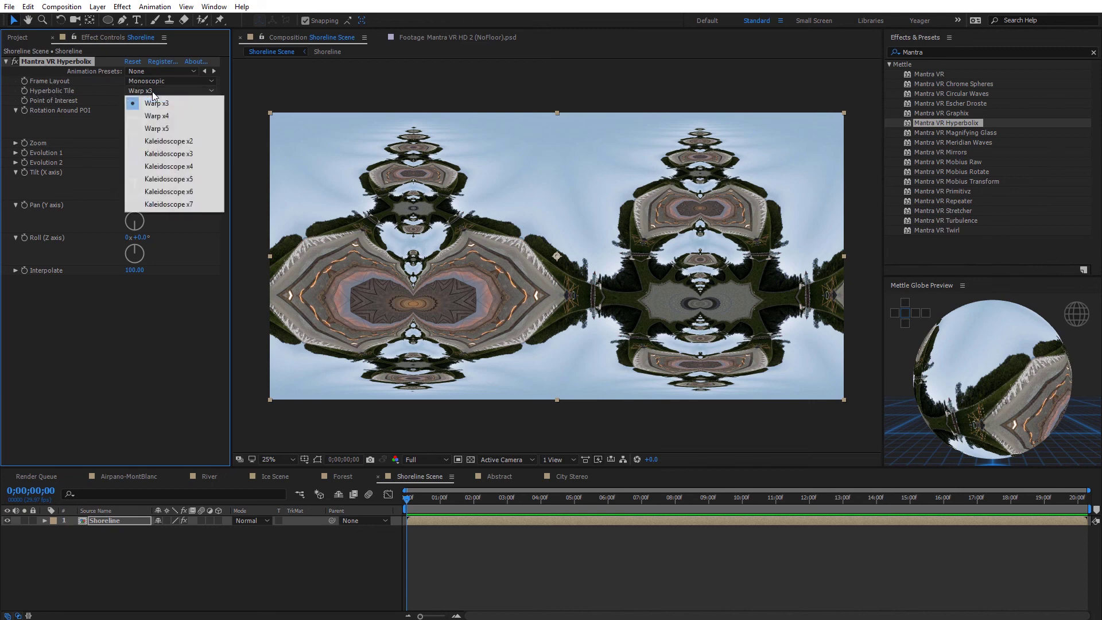
pyautogui.click(175, 167)
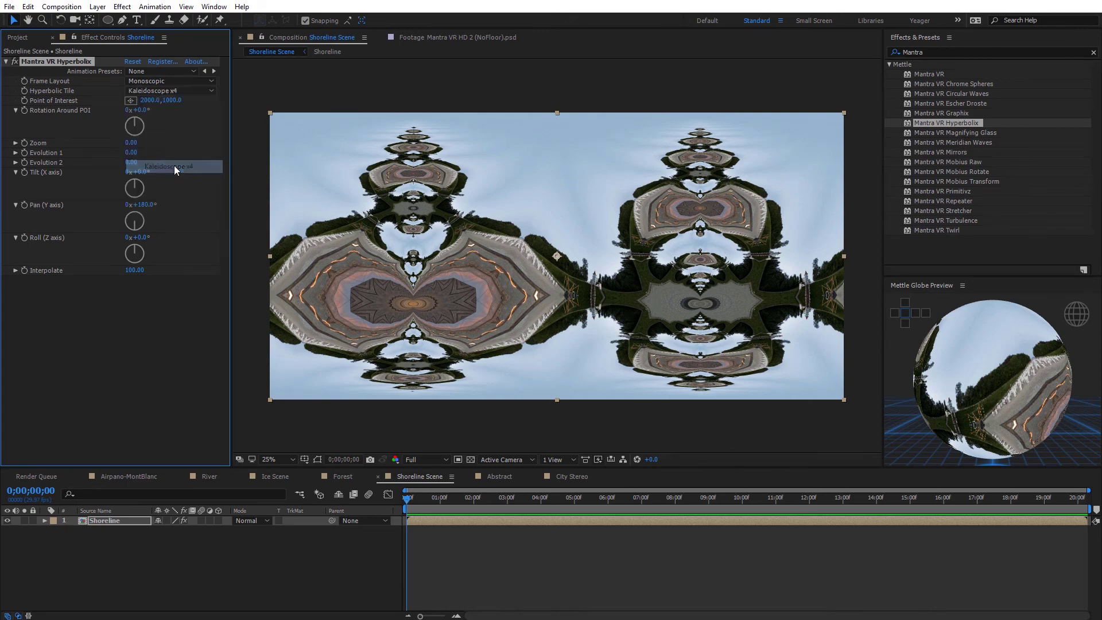
pyautogui.click(167, 91)
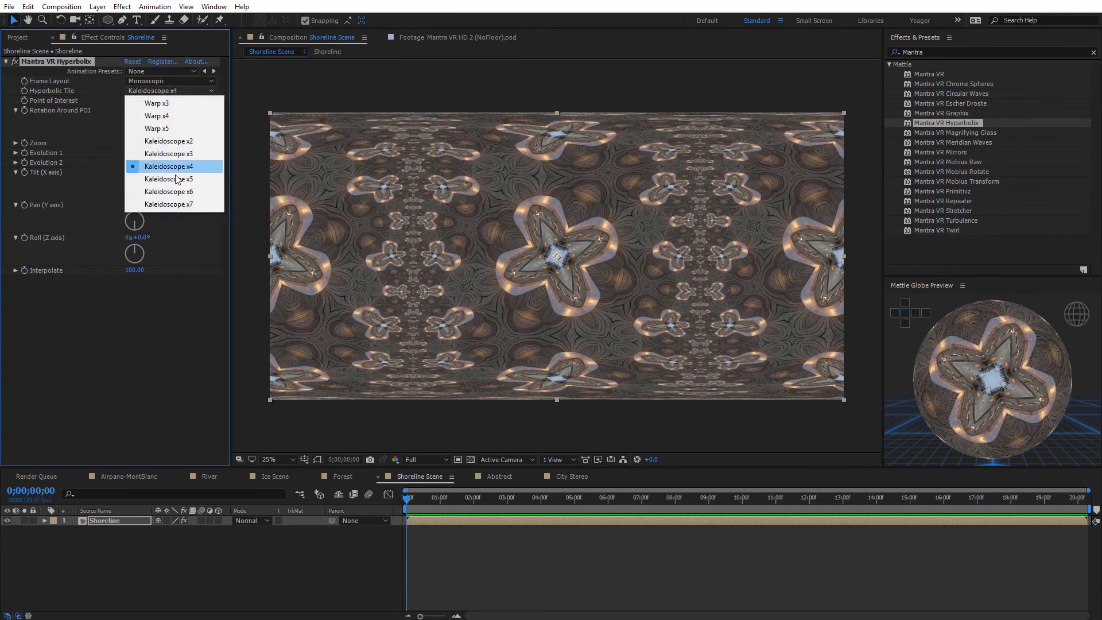
pyautogui.click(175, 192)
pyautogui.moveTo(149, 100); pyautogui.dragTo(61, 99)
pyautogui.moveTo(536, 259); pyautogui.dragTo(493, 285)
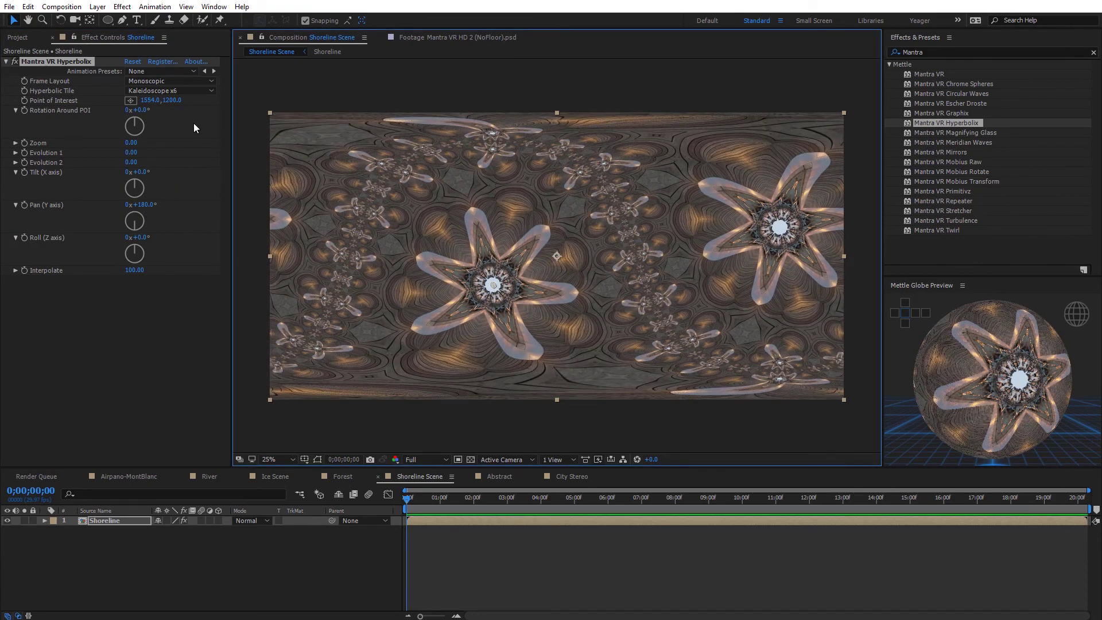
# Step: Set the Hyperbolix Rotation Around POI to 51°, Zoom to 36, Evolution 1 to 9 and Evolution 2 to 31
pyautogui.moveTo(147, 113); pyautogui.dragTo(178, 117)
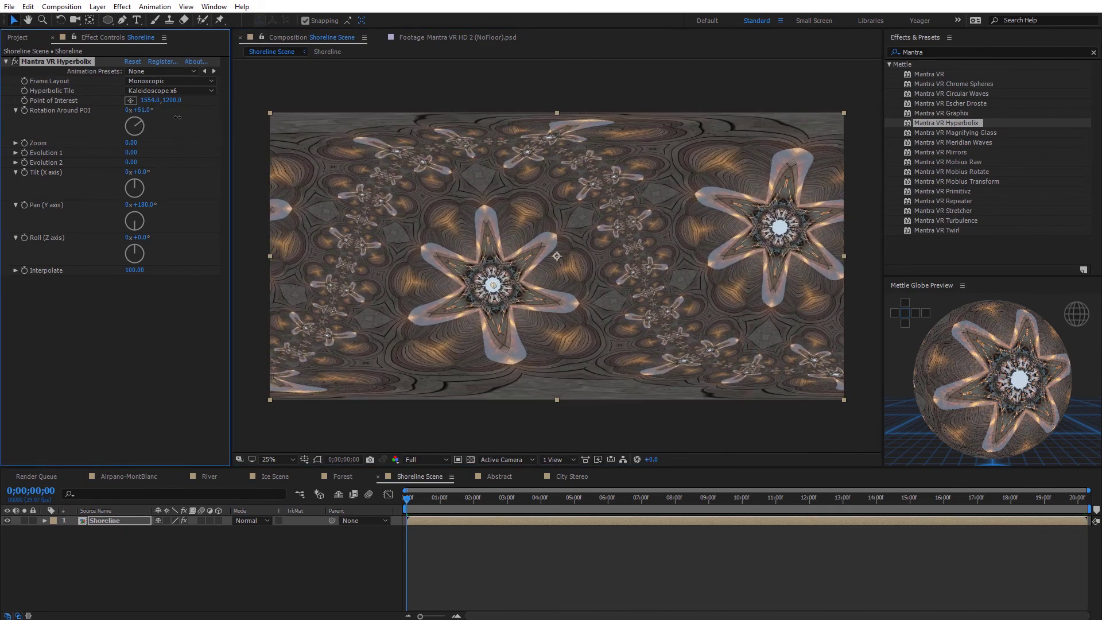
pyautogui.moveTo(133, 144); pyautogui.dragTo(183, 154)
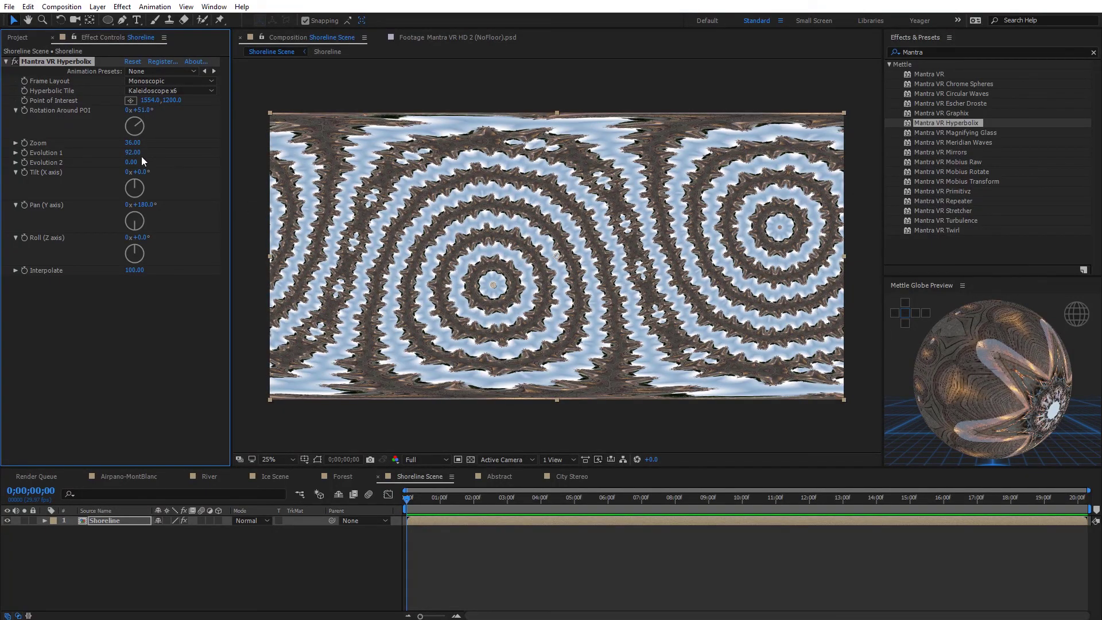
pyautogui.moveTo(133, 155)
pyautogui.mouseDown()
pyautogui.moveTo(80, 154)
pyautogui.moveTo(157, 163)
pyautogui.moveTo(126, 162)
pyautogui.moveTo(144, 162)
pyautogui.mouseUp()
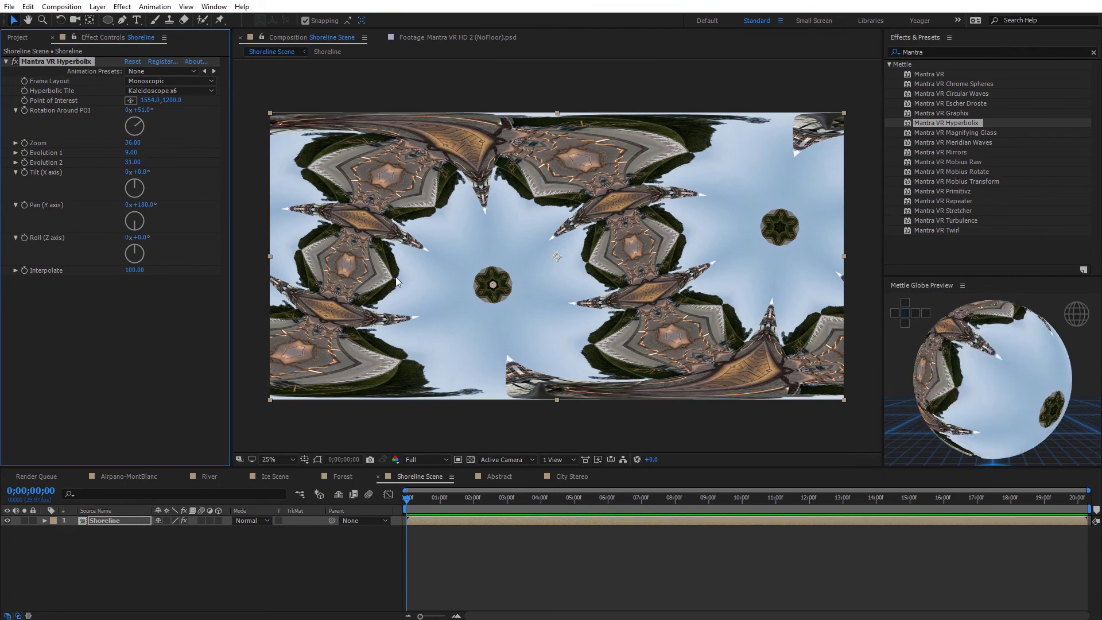
# Step: Examine the kaleidoscope pattern in the Globe Preview, and set the Hyperbolix Tilt to -32° and Pan to 324°
pyautogui.doubleClick(1014, 381)
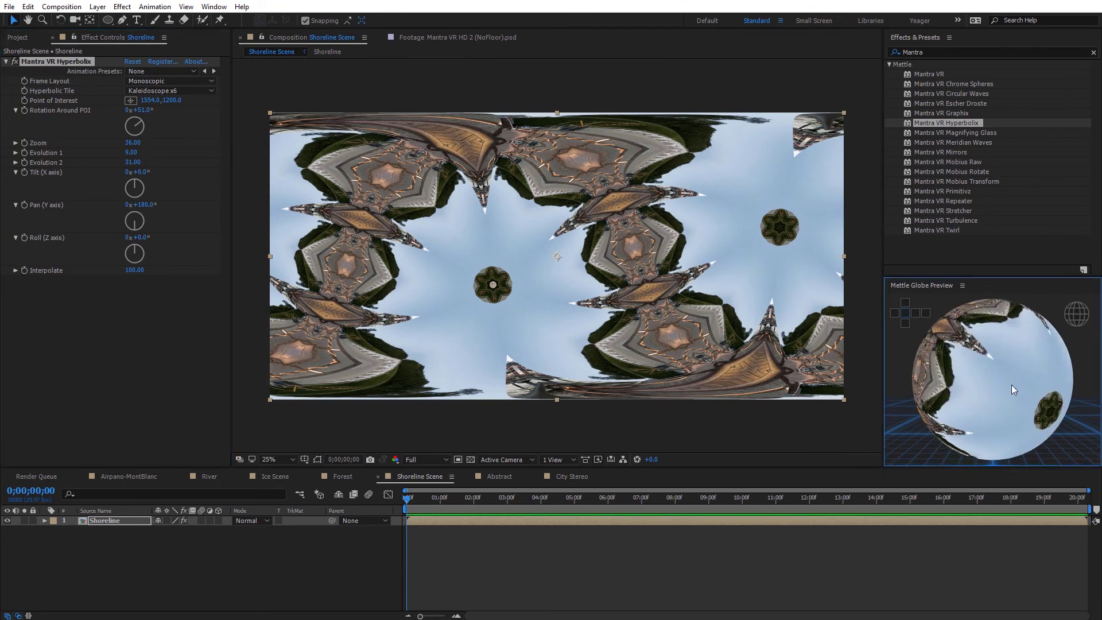
pyautogui.moveTo(1021, 388); pyautogui.dragTo(822, 393)
pyautogui.scroll(-5, 930, 375)
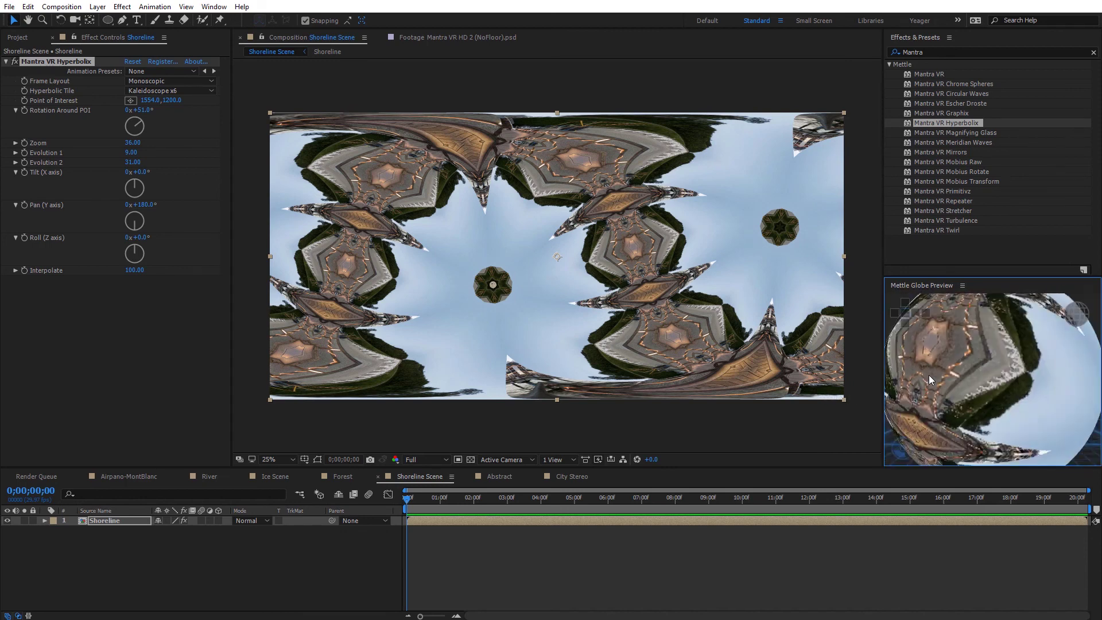
pyautogui.moveTo(962, 385); pyautogui.dragTo(895, 383)
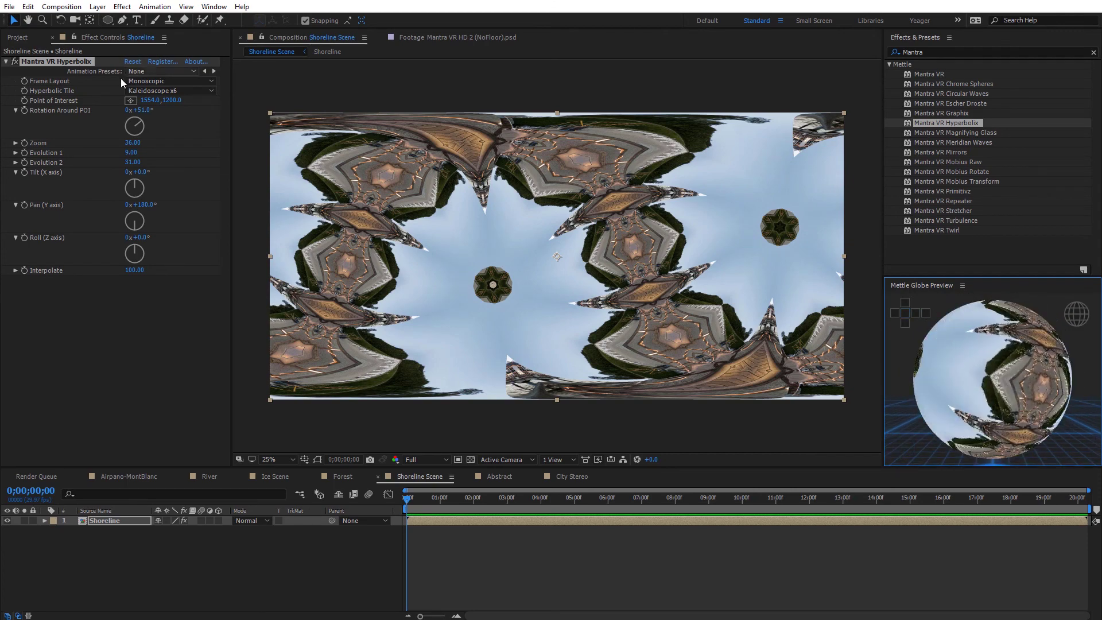
pyautogui.moveTo(141, 174); pyautogui.dragTo(234, 229)
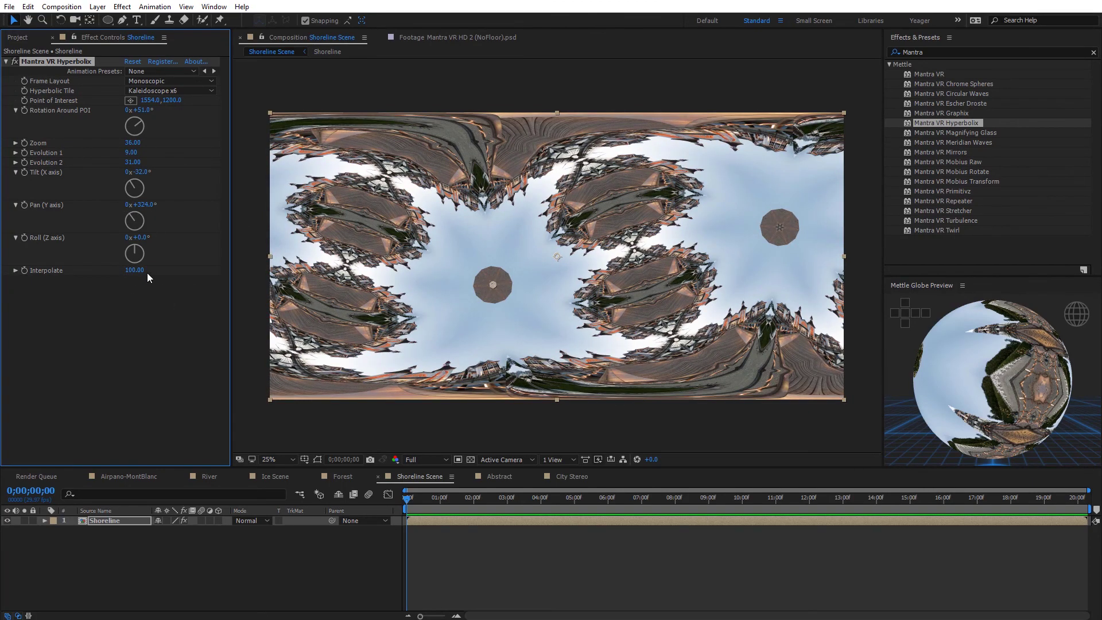
# Step: Move the Hyperbolix Point of Interest to about 2154, 1628, set the Tilt to 107° and test lower Interpolate values
pyautogui.moveTo(494, 282); pyautogui.dragTo(580, 344)
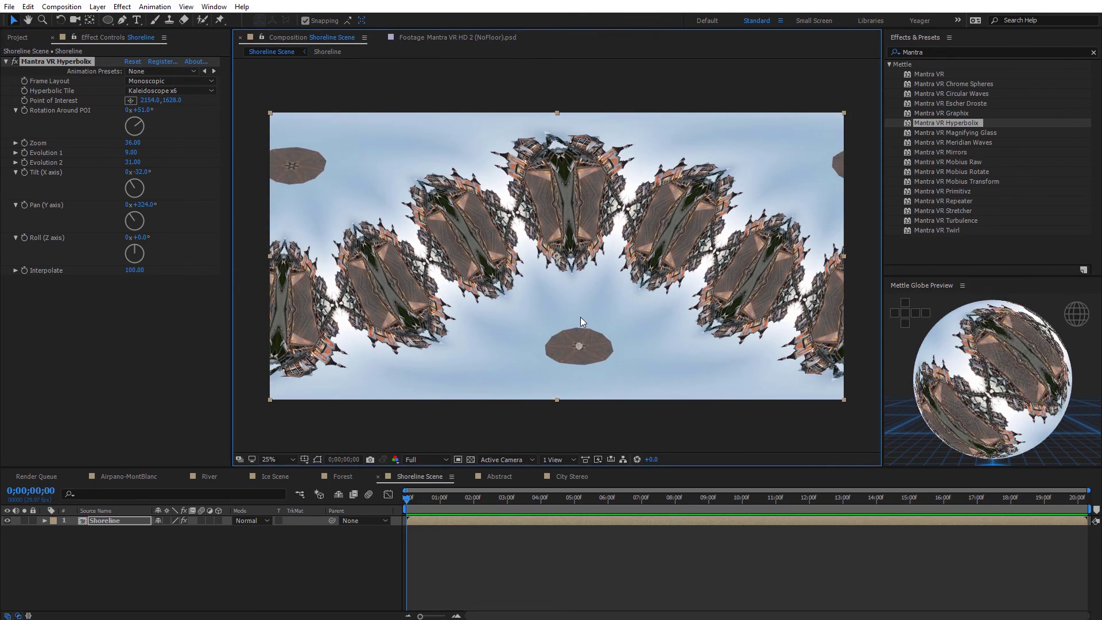
pyautogui.moveTo(135, 270); pyautogui.dragTo(71, 269)
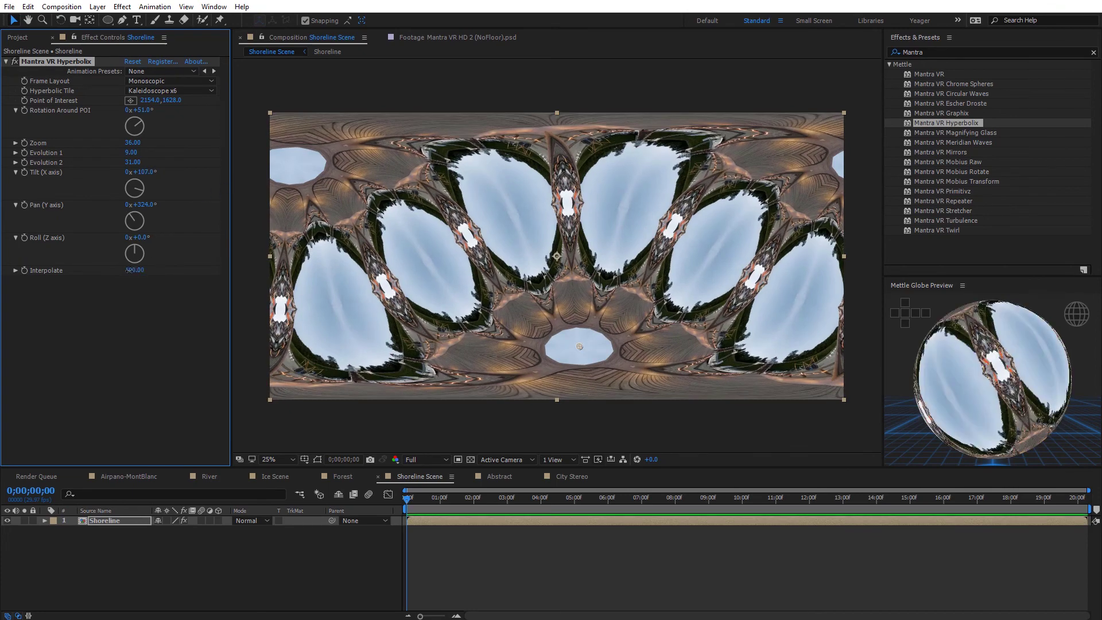
pyautogui.moveTo(132, 270)
pyautogui.mouseDown()
pyautogui.moveTo(85, 265)
pyautogui.moveTo(134, 271)
pyautogui.mouseUp()
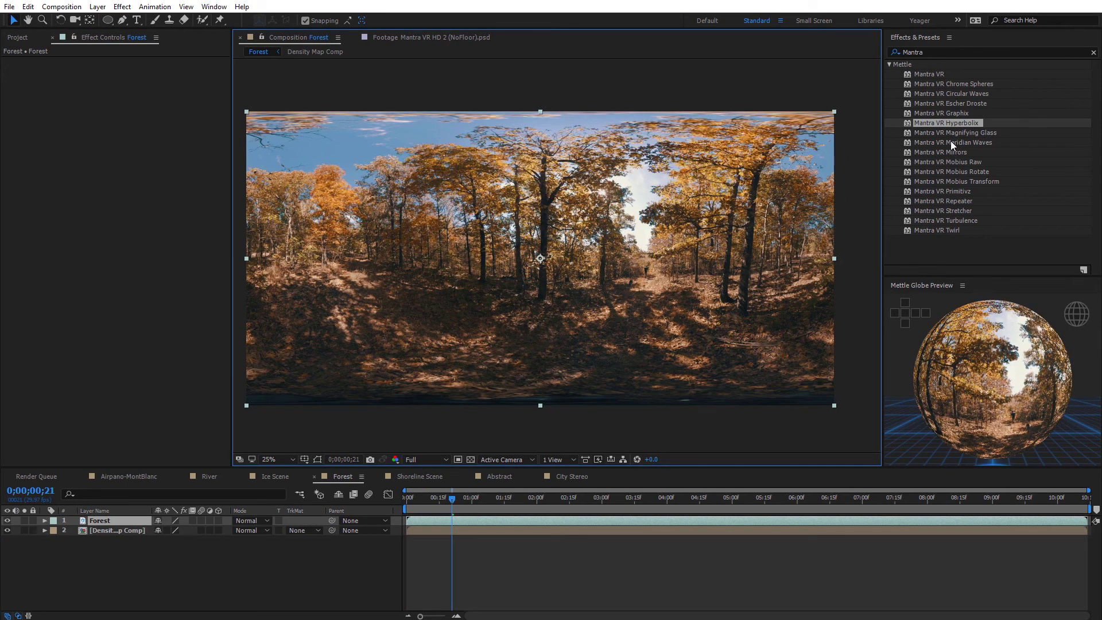
# Step: Apply the Mantra VR Magnifying Glass effect to the Forest layer and place its Point of Interest at about 2720, 1084
pyautogui.moveTo(952, 133); pyautogui.dragTo(680, 181)
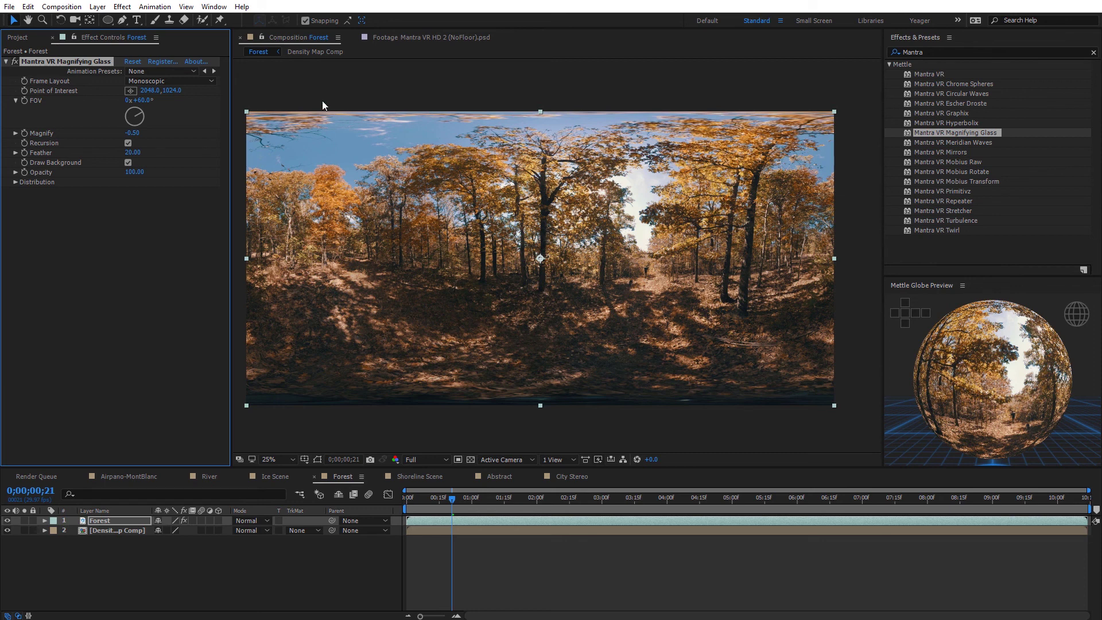
pyautogui.click(131, 91)
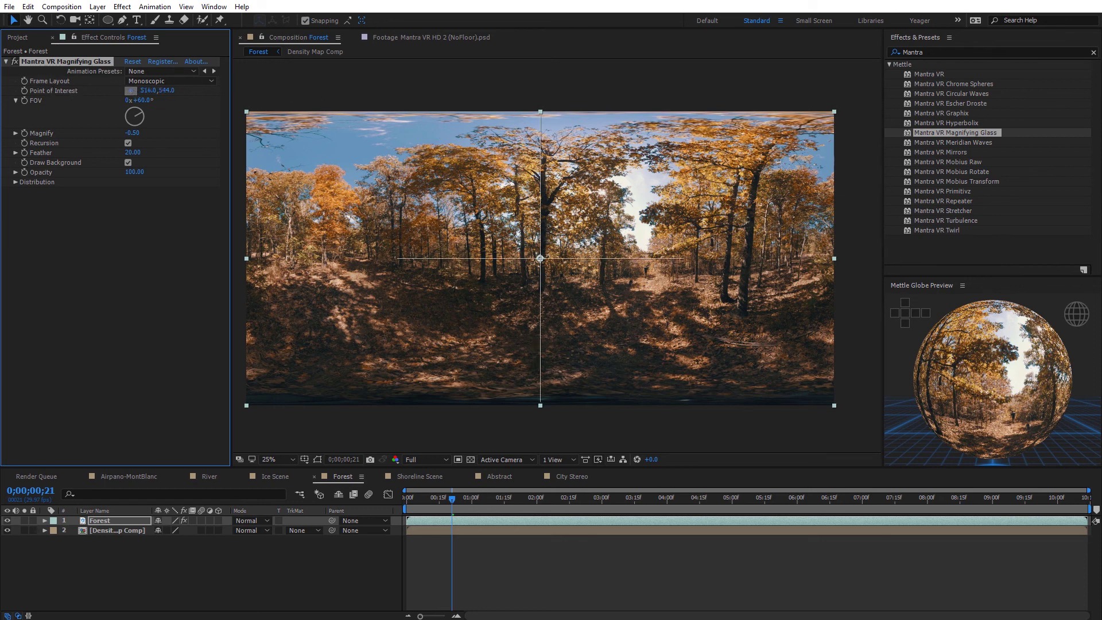
pyautogui.click(637, 269)
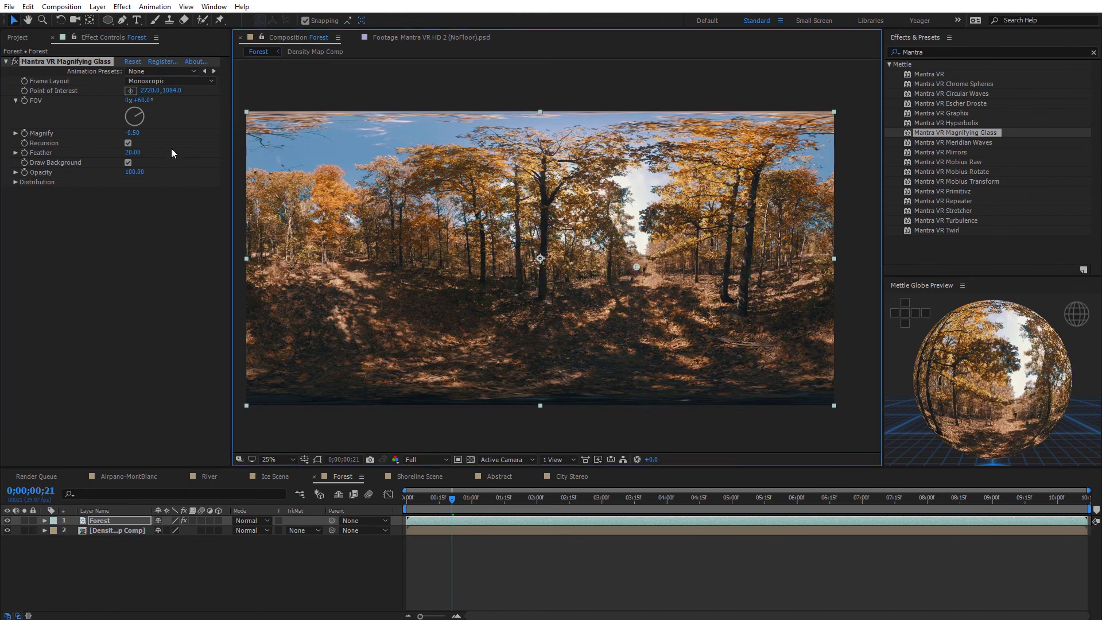
# Step: Set the Magnifying Glass Magnify to 2.30 and move the Point of Interest to about 2746, 1126, near the walking man
pyautogui.moveTo(131, 132); pyautogui.dragTo(162, 142)
pyautogui.press('.')
pyautogui.moveTo(785, 342); pyautogui.dragTo(653, 279)
pyautogui.moveTo(583, 204)
pyautogui.mouseDown()
pyautogui.moveTo(599, 232)
pyautogui.moveTo(590, 216)
pyautogui.mouseUp()
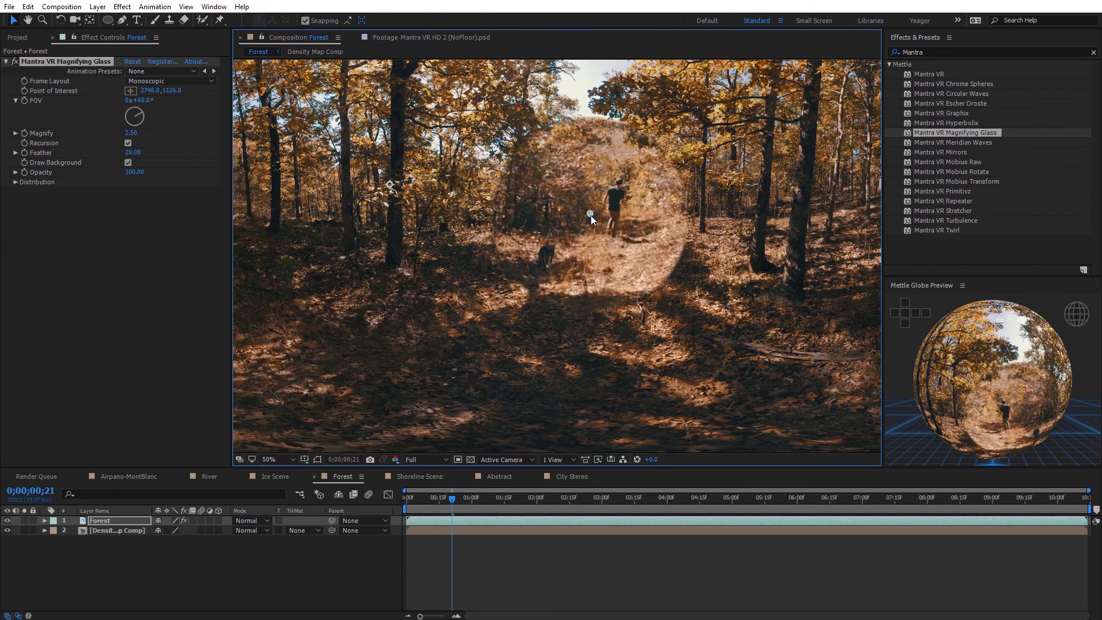
# Step: Set the Magnifying Glass FOV to 66° and Magnify to 4.30, and move the Point of Interest to about 2734, 1132
pyautogui.press(',')
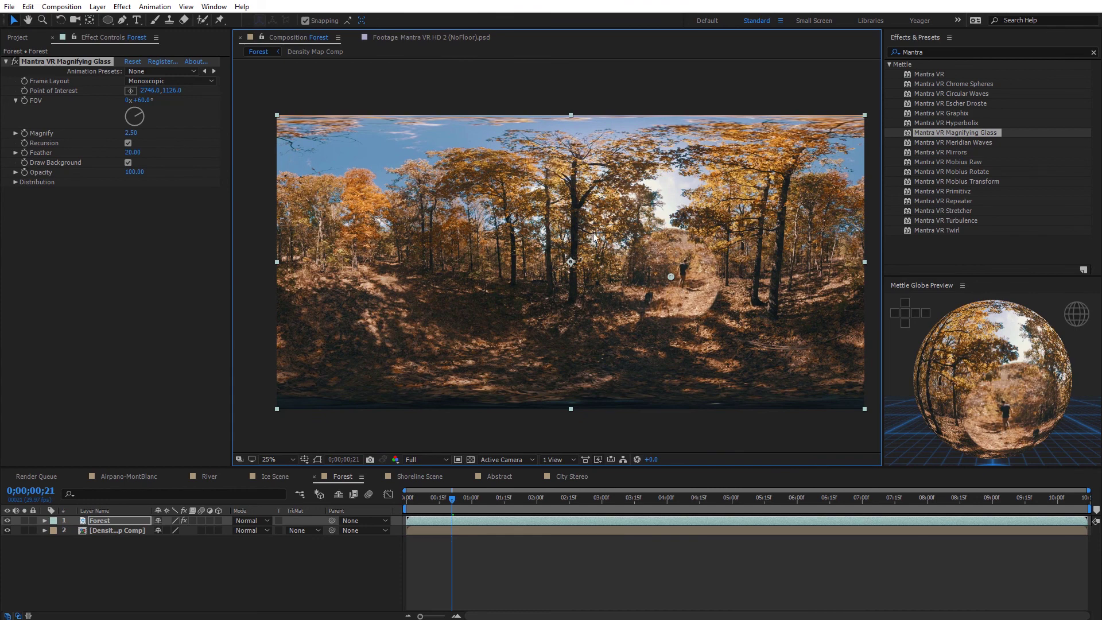
pyautogui.press('.')
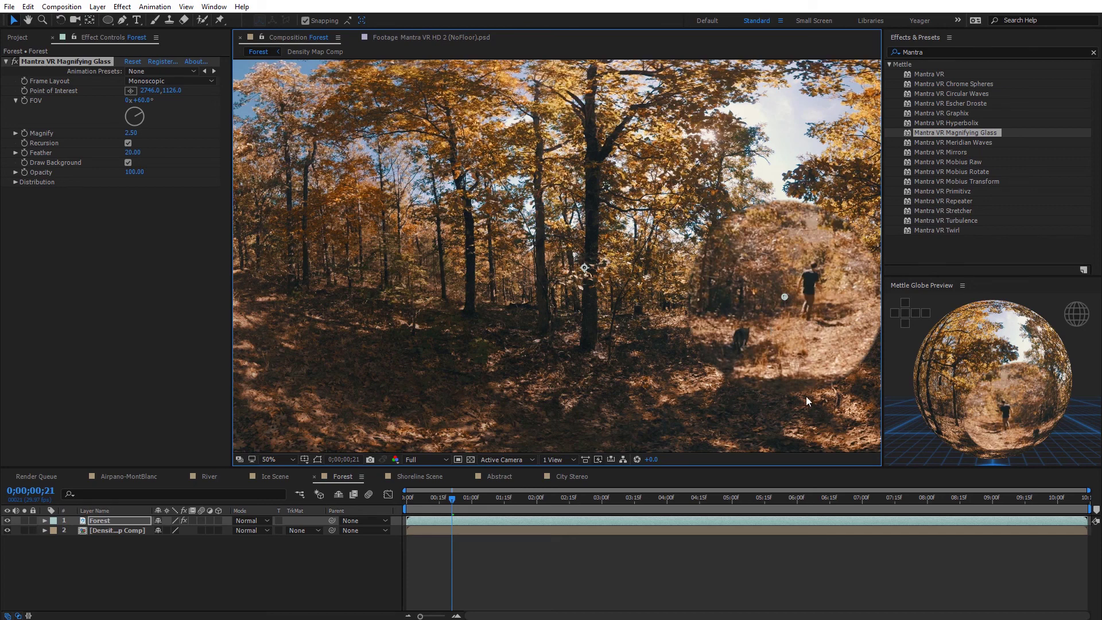
pyautogui.moveTo(759, 398); pyautogui.dragTo(631, 398)
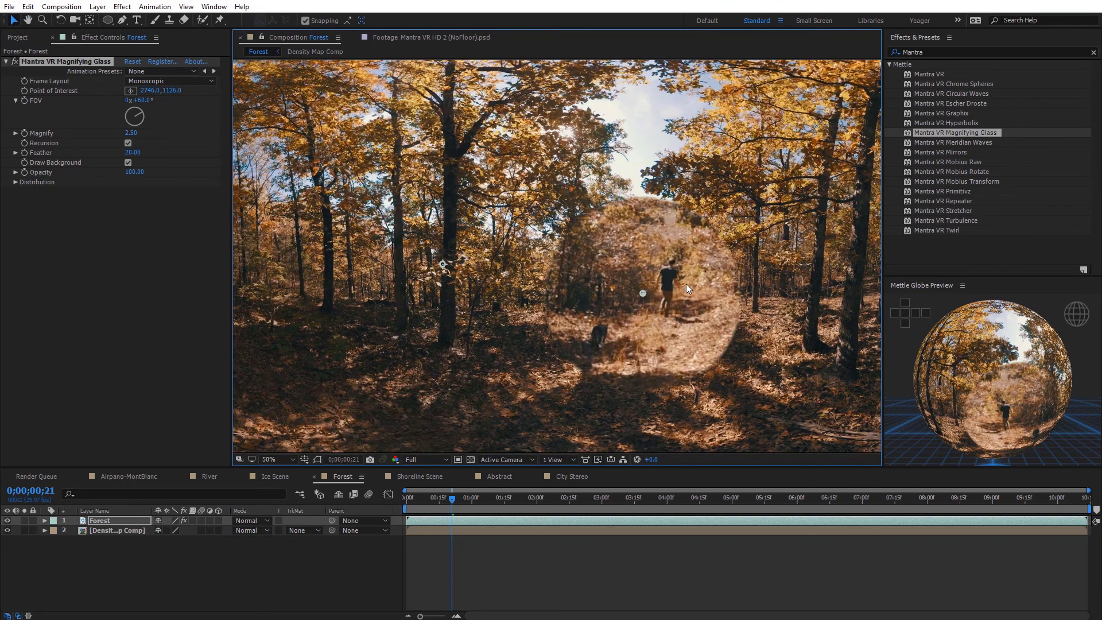
pyautogui.moveTo(644, 295); pyautogui.dragTo(647, 294)
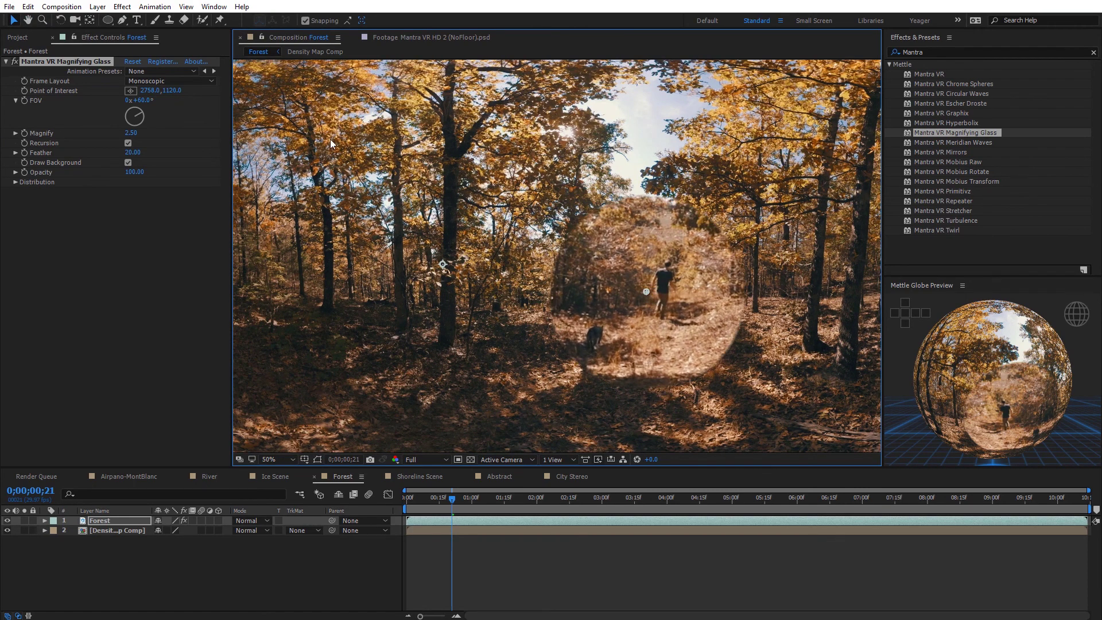
pyautogui.moveTo(142, 100); pyautogui.dragTo(162, 141)
pyautogui.moveTo(648, 291); pyautogui.dragTo(641, 294)
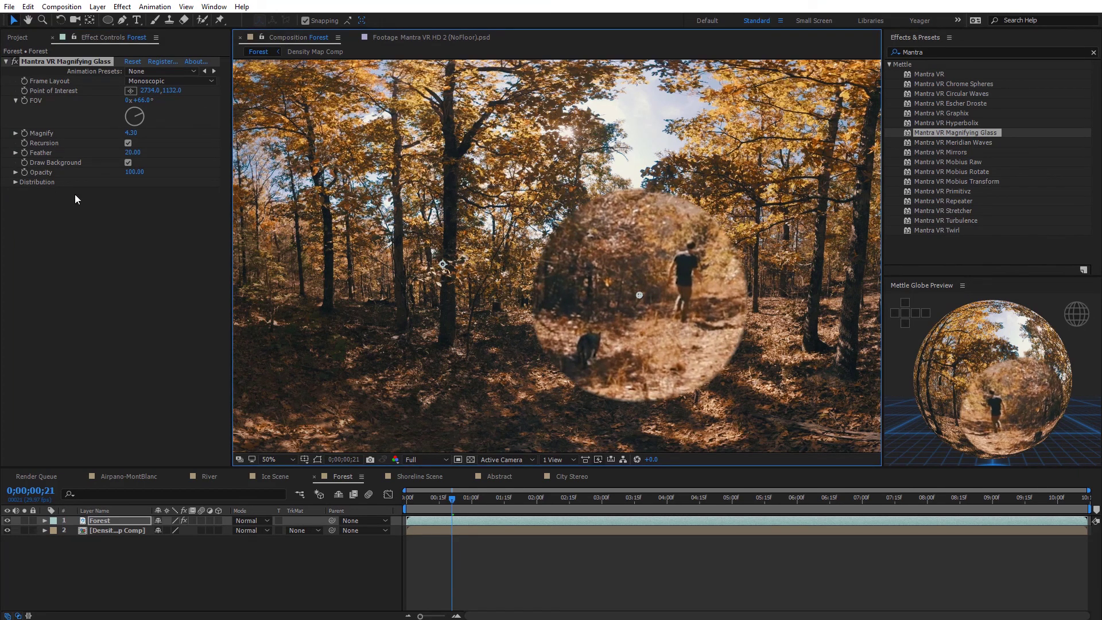
# Step: Turn off Draw Background, try Feather at 0 and 100, and move the isolated lens to about 2754, 1156
pyautogui.moveTo(132, 152)
pyautogui.mouseDown()
pyautogui.moveTo(118, 152)
pyautogui.moveTo(237, 164)
pyautogui.moveTo(134, 167)
pyautogui.mouseUp()
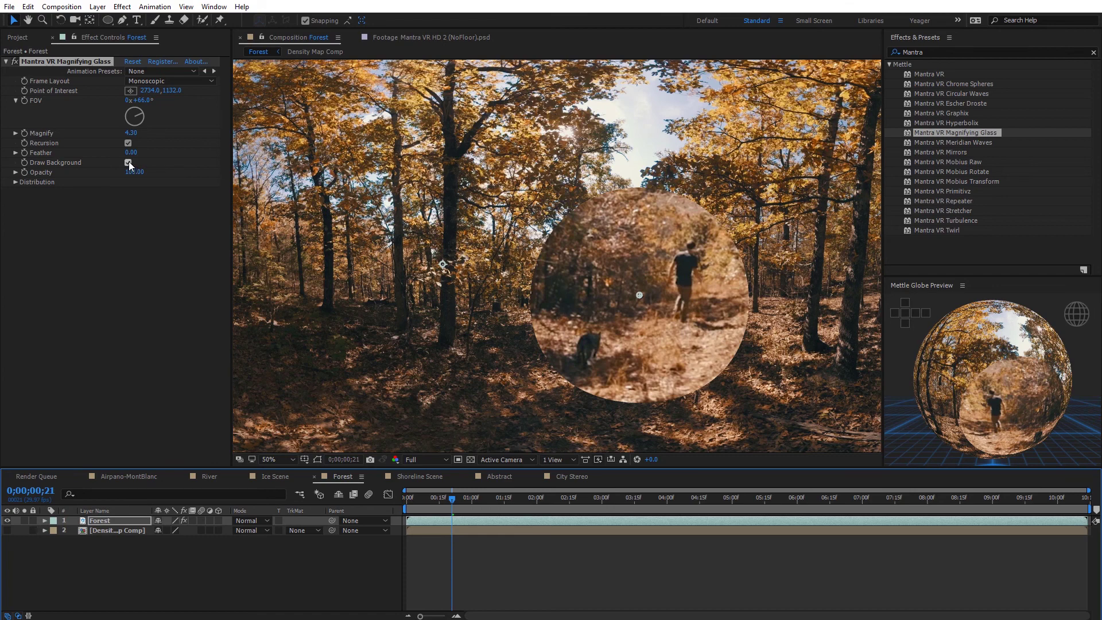
pyautogui.click(128, 162)
pyautogui.scroll(-2, 570, 270)
pyautogui.moveTo(598, 276)
pyautogui.mouseDown()
pyautogui.moveTo(559, 307)
pyautogui.moveTo(611, 274)
pyautogui.moveTo(600, 278)
pyautogui.mouseUp()
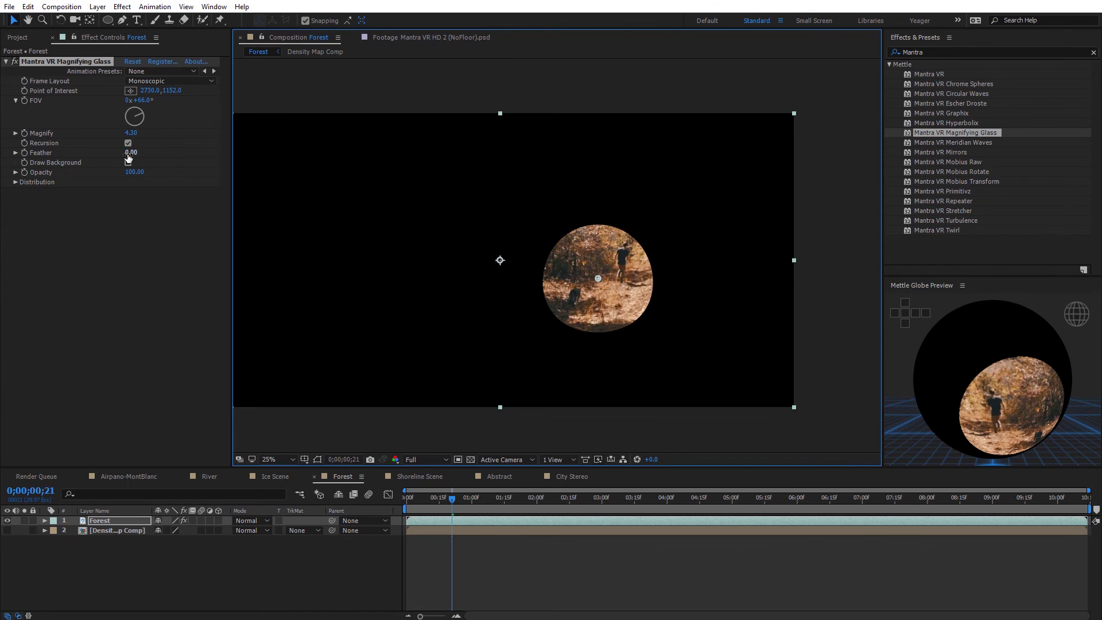
pyautogui.moveTo(129, 154); pyautogui.dragTo(223, 156)
pyautogui.moveTo(599, 280)
pyautogui.mouseDown()
pyautogui.moveTo(539, 307)
pyautogui.moveTo(344, 242)
pyautogui.moveTo(424, 313)
pyautogui.moveTo(525, 252)
pyautogui.moveTo(638, 290)
pyautogui.moveTo(639, 271)
pyautogui.moveTo(590, 283)
pyautogui.moveTo(602, 278)
pyautogui.mouseUp()
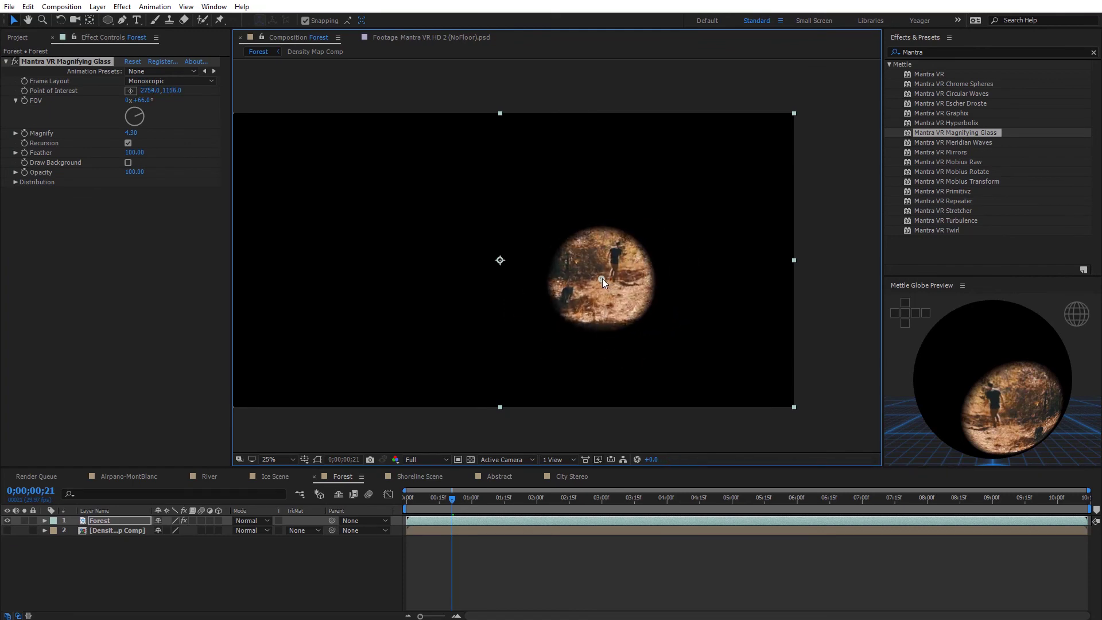
# Step: Turn Draw Background back on, set Feather to 0 and move the Point of Interest to about 2766, 1142
pyautogui.click(128, 163)
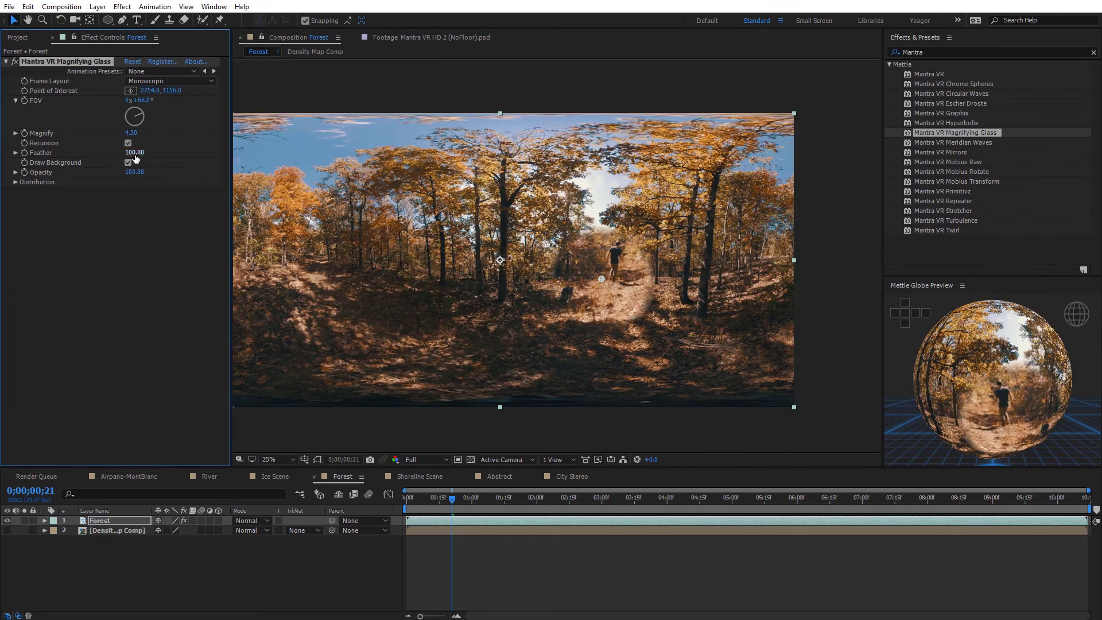
pyautogui.moveTo(136, 157); pyautogui.dragTo(49, 153)
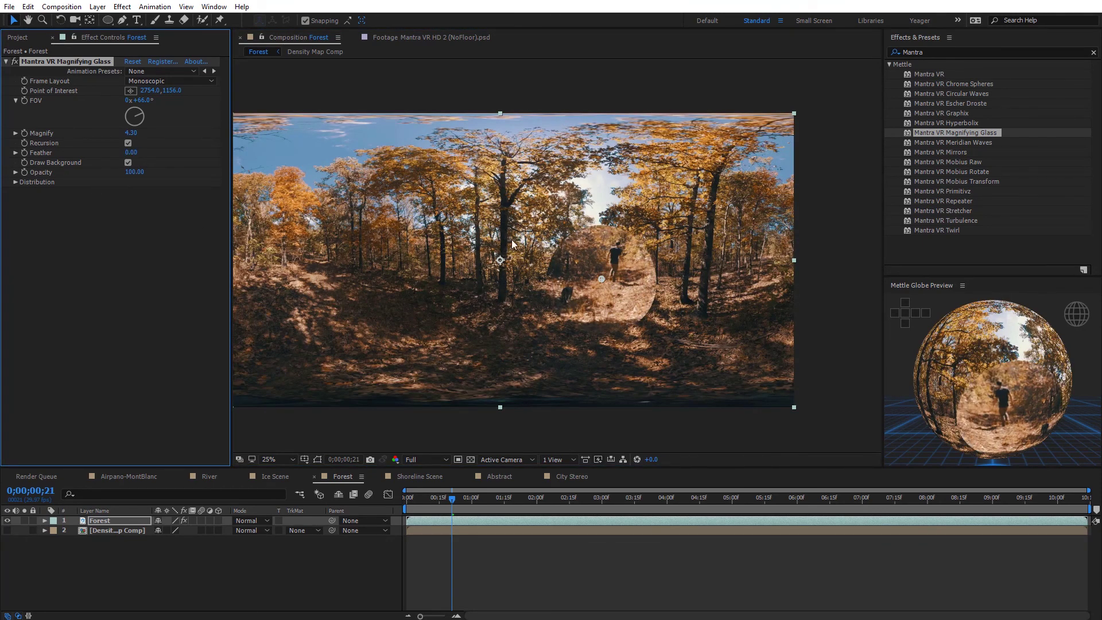
pyautogui.moveTo(141, 180); pyautogui.dragTo(208, 197)
pyautogui.scroll(2, 545, 268)
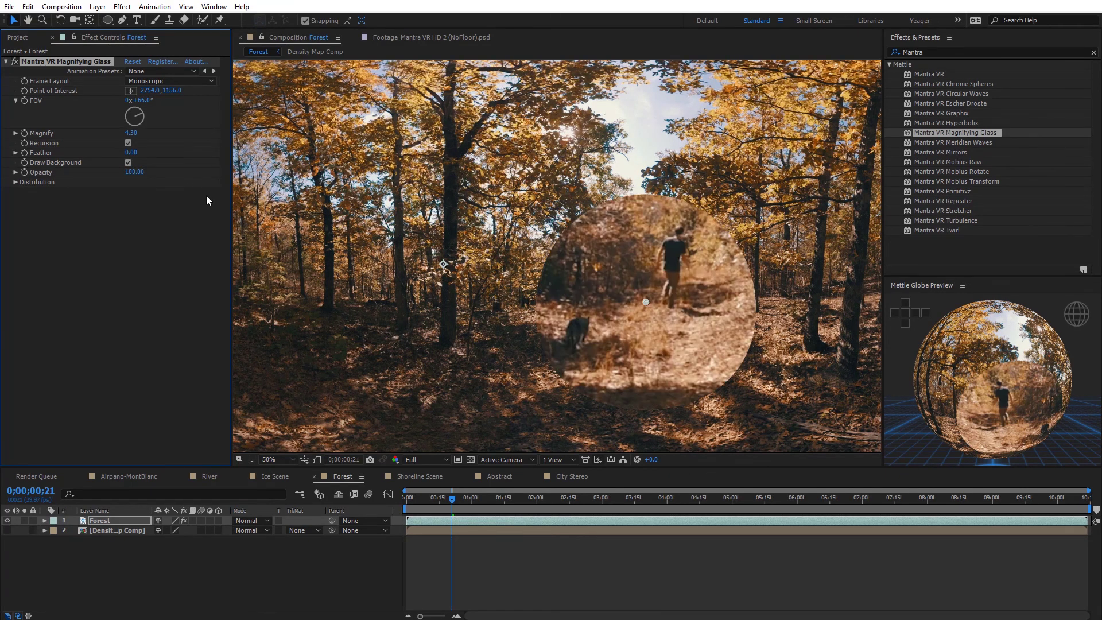
pyautogui.moveTo(646, 302); pyautogui.dragTo(650, 298)
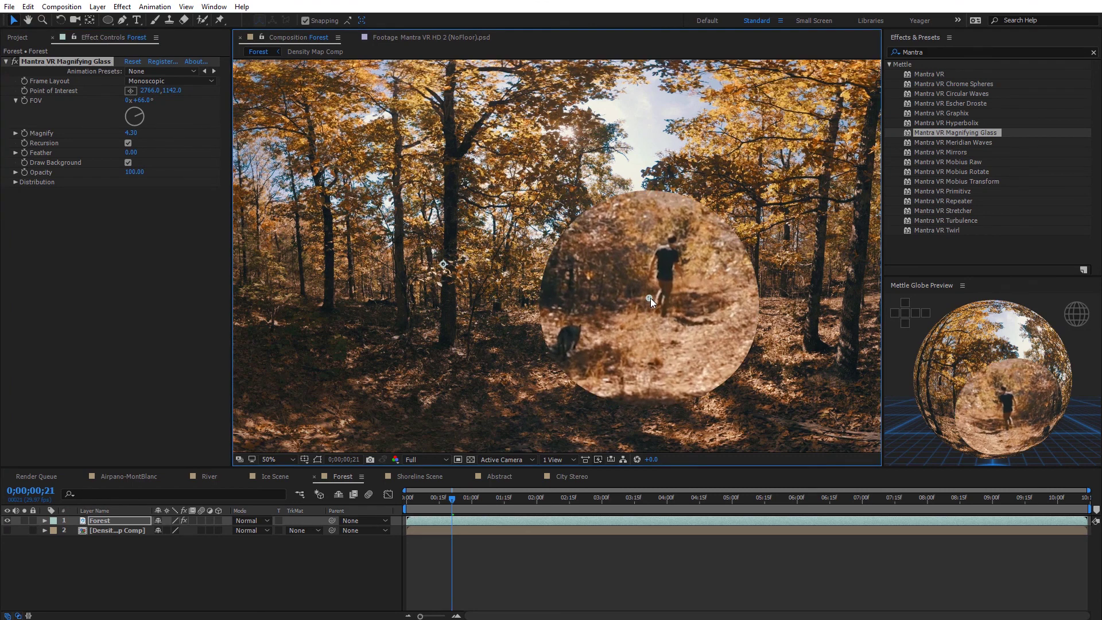
pyautogui.scroll(-2, 650, 298)
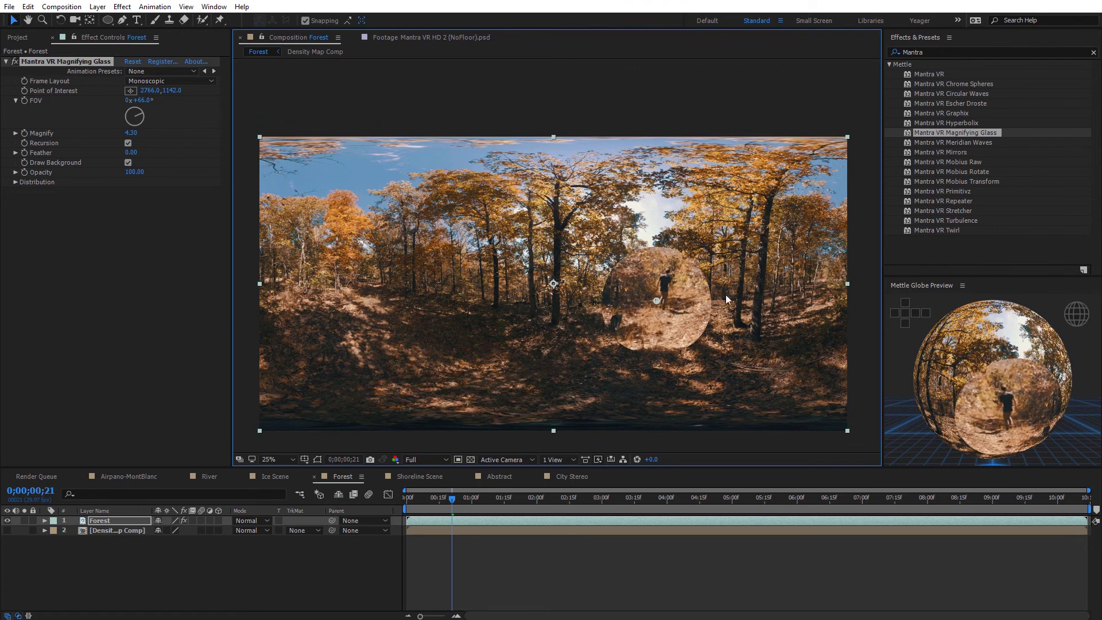
# Step: Set the Distribution to 25 Fibonacci instances, with FOV 60°, Magnify 2.30, Feather 20 and Point of Interest about 2736, 1144
pyautogui.click(15, 182)
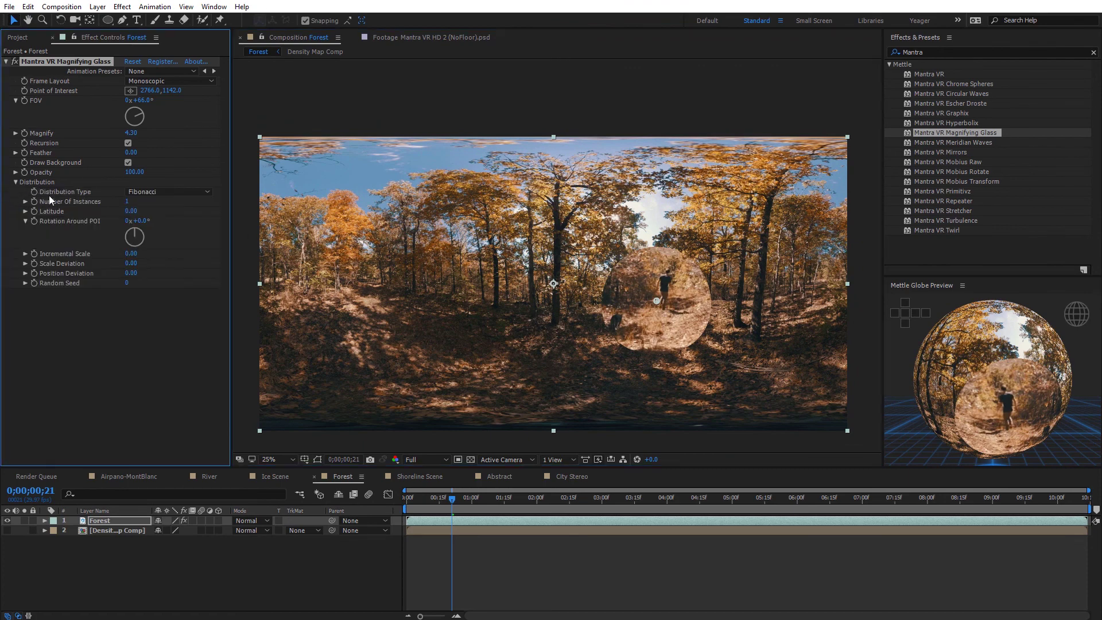
pyautogui.moveTo(127, 201); pyautogui.dragTo(211, 205)
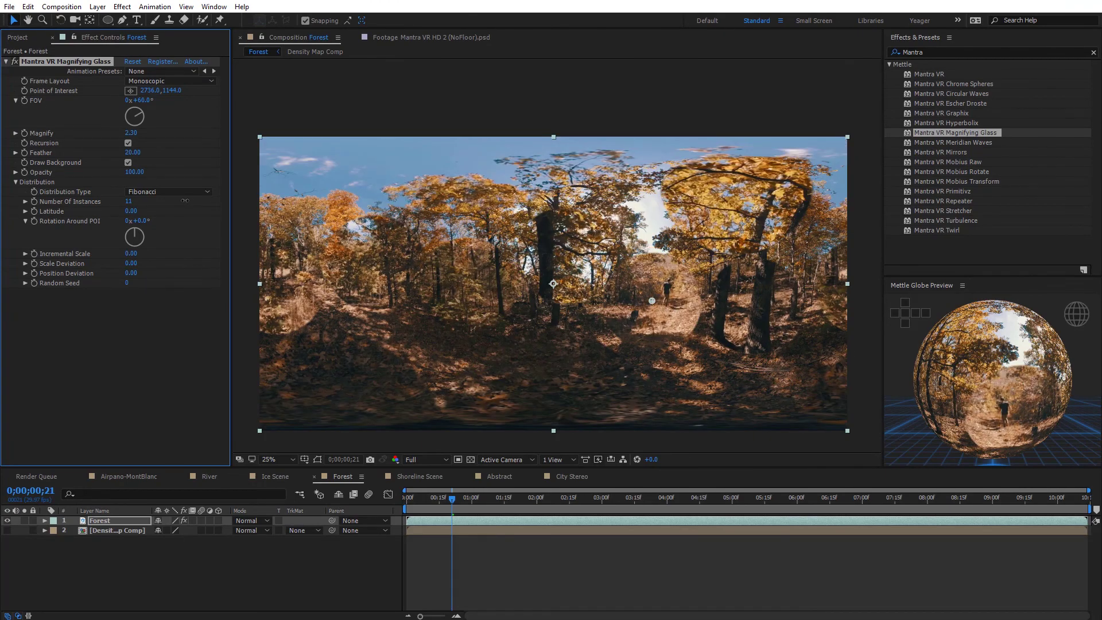
pyautogui.moveTo(219, 198); pyautogui.dragTo(256, 194)
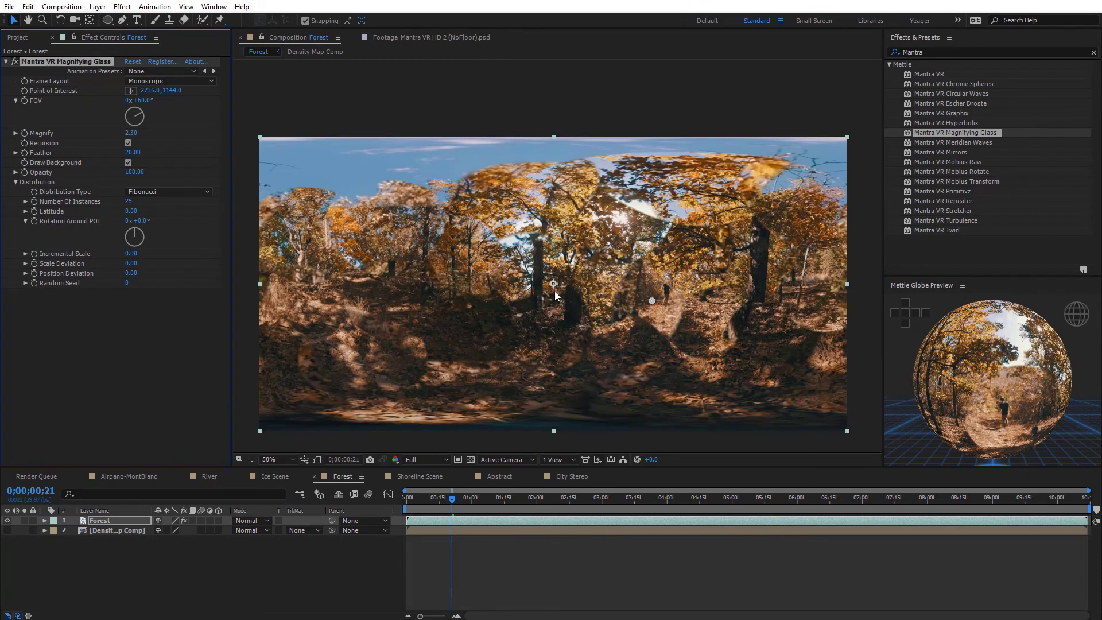
pyautogui.scroll(2, 554, 291)
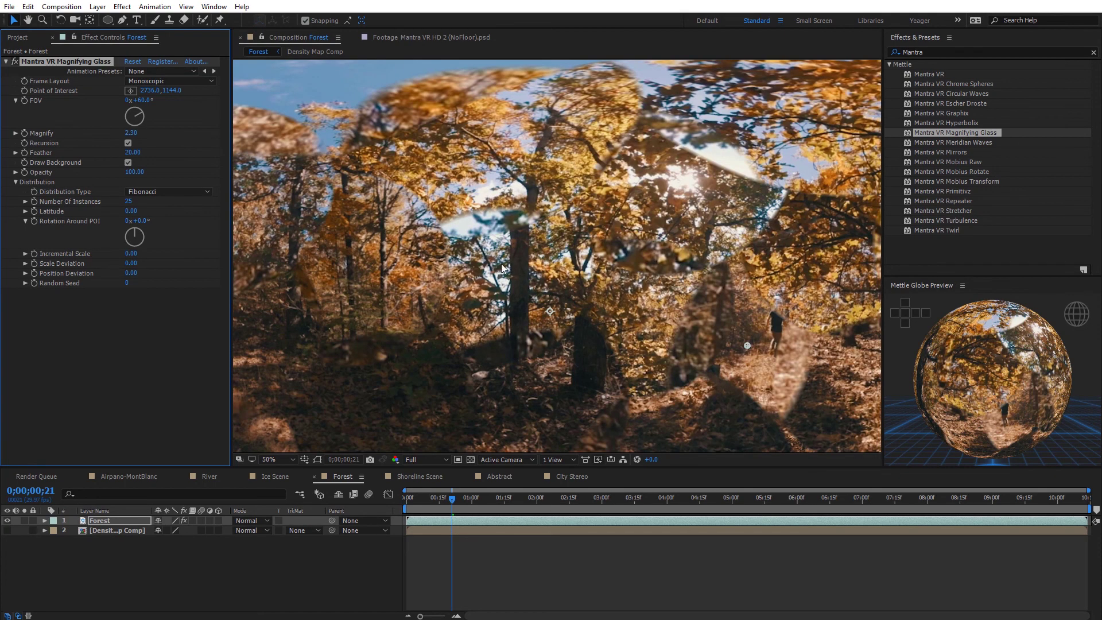
pyautogui.scroll(-2, 550, 282)
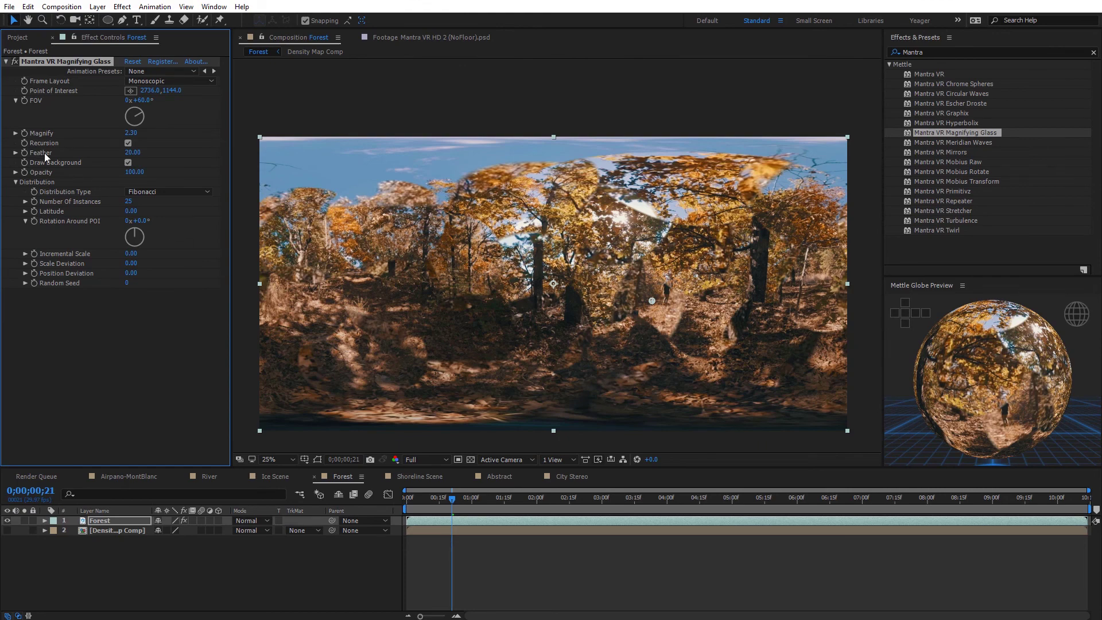
# Step: Compare the 25 instances with Recursion off and on, and try a Latitude of -100 with Recursion on and off
pyautogui.click(127, 144)
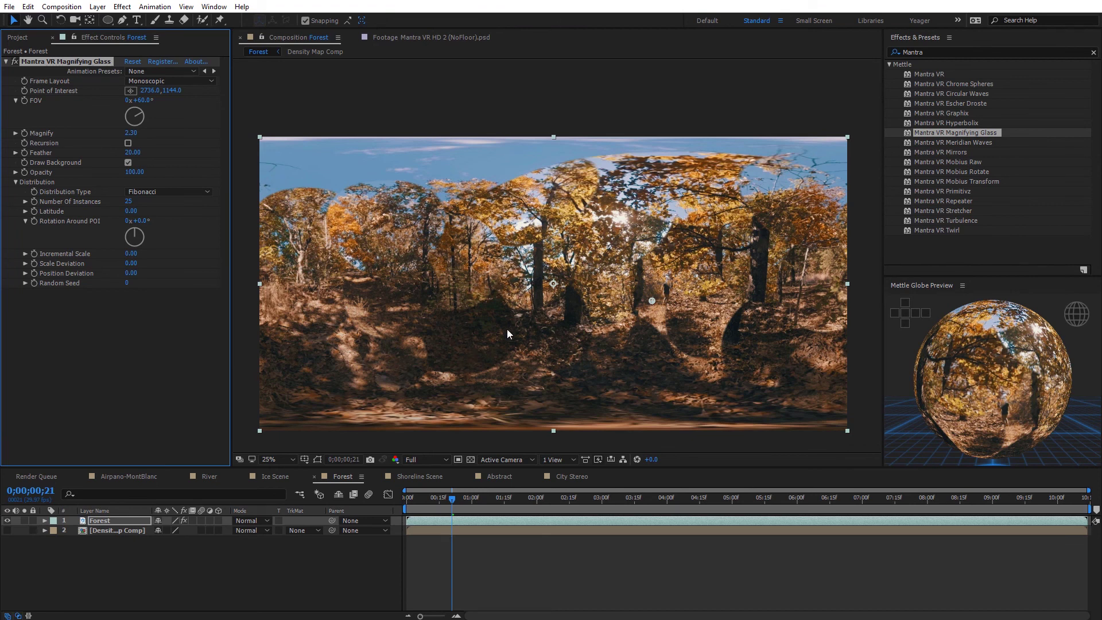
pyautogui.click(128, 144)
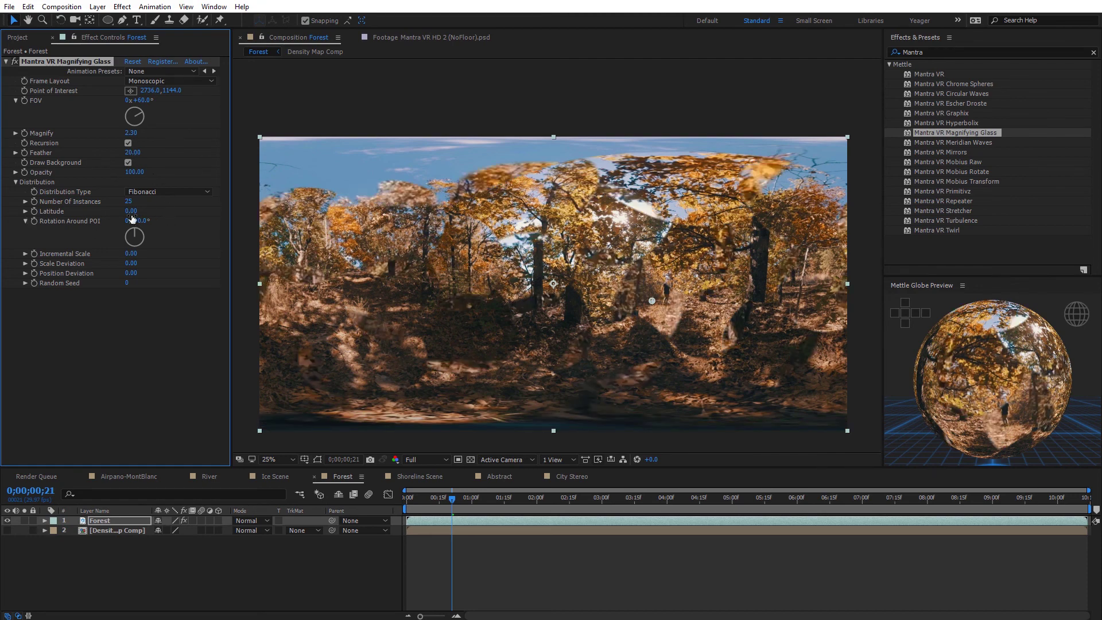
pyautogui.moveTo(131, 210); pyautogui.dragTo(65, 210)
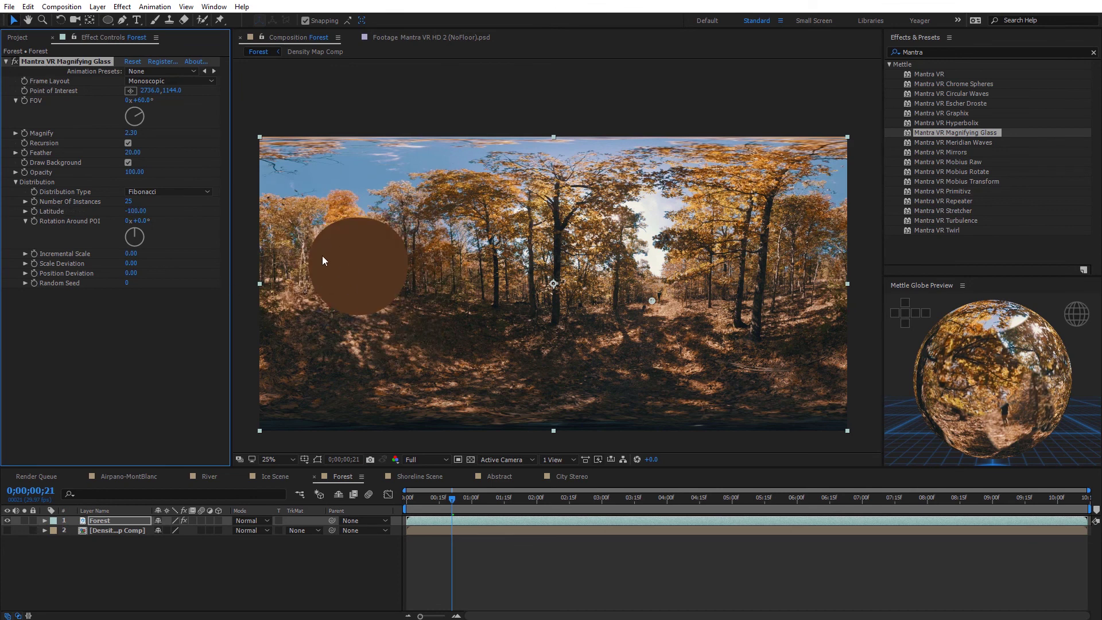
pyautogui.click(128, 143)
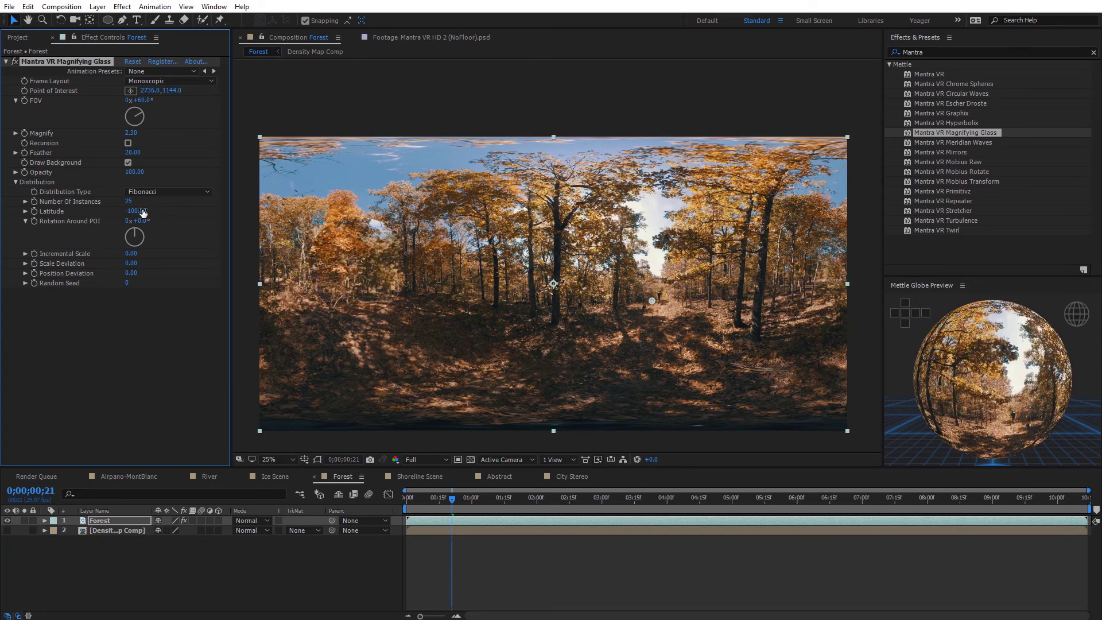
# Step: Set Latitude to 12, Number Of Instances to 35 and Magnify to 1.80 with Recursion on, and reposition the Point of Interest
pyautogui.moveTo(136, 210); pyautogui.dragTo(200, 213)
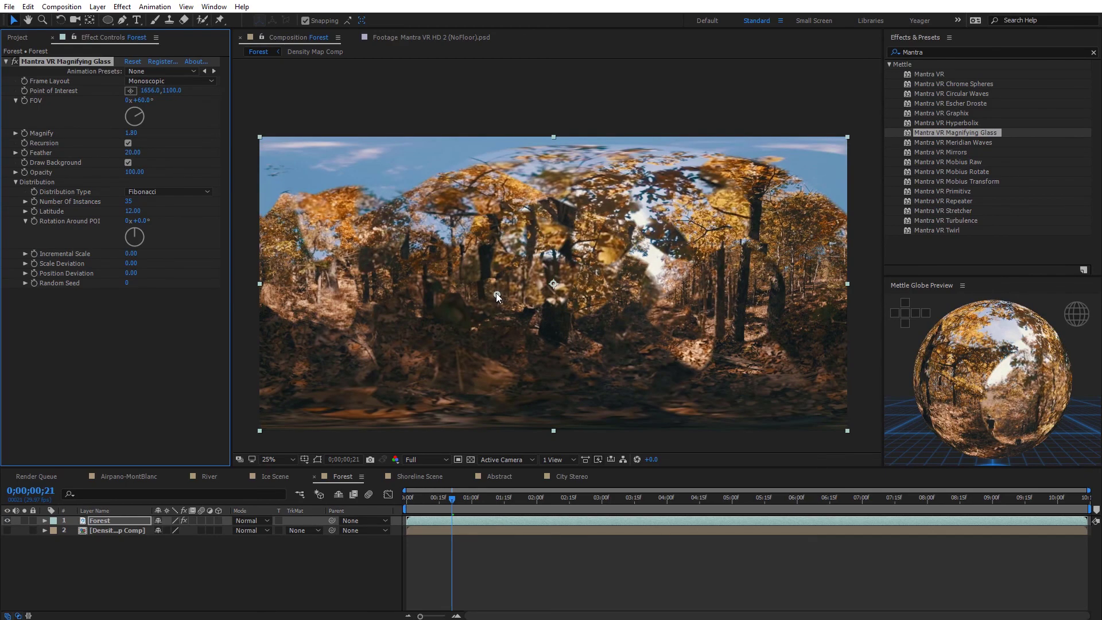
pyautogui.moveTo(483, 322); pyautogui.dragTo(420, 291)
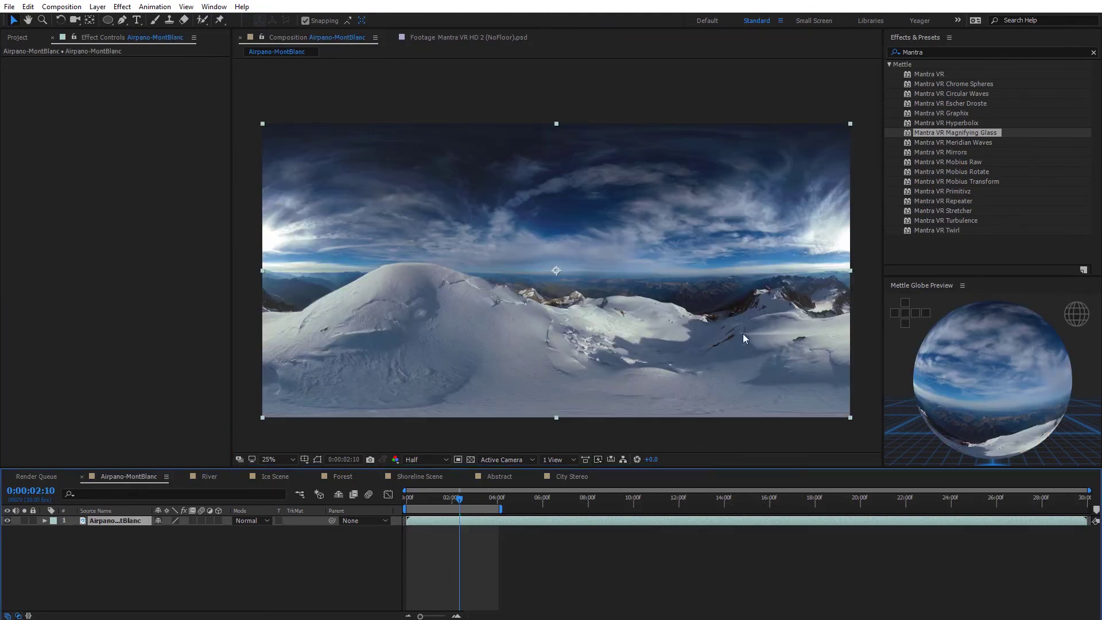
# Step: Apply Mantra VR Meridian Waves to the Airpano-MontBlanc layer with Amplitude 29, Orientation 69°, Wavelength 9.40 and Phase -15°
pyautogui.moveTo(953, 142); pyautogui.dragTo(692, 260)
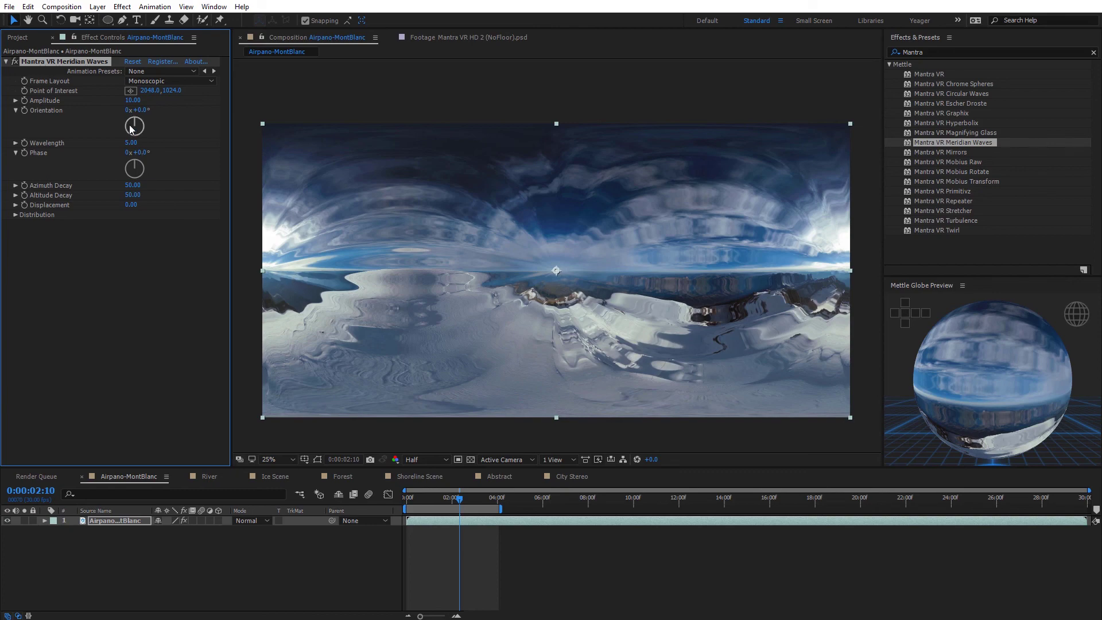
pyautogui.moveTo(133, 100); pyautogui.dragTo(192, 116)
pyautogui.moveTo(131, 142); pyautogui.dragTo(165, 154)
# Step: Set the Meridian Waves Azimuth Decay to 11, Altitude Decay to 15 and Displacement to 93
pyautogui.moveTo(126, 185); pyautogui.dragTo(105, 185)
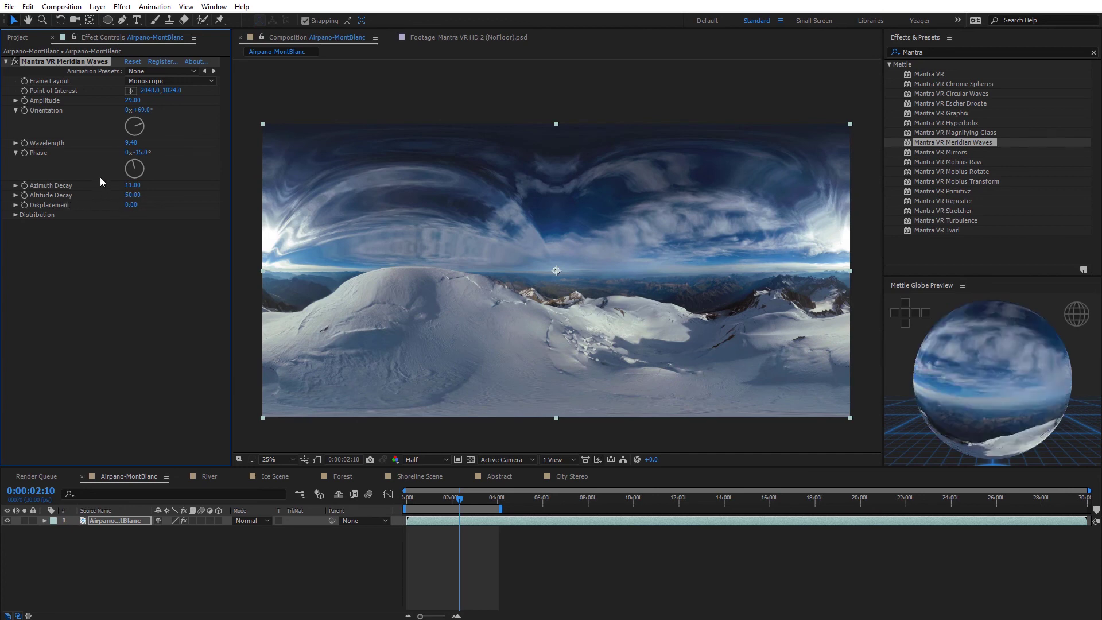
pyautogui.moveTo(127, 195)
pyautogui.mouseDown()
pyautogui.moveTo(93, 195)
pyautogui.moveTo(146, 196)
pyautogui.mouseUp()
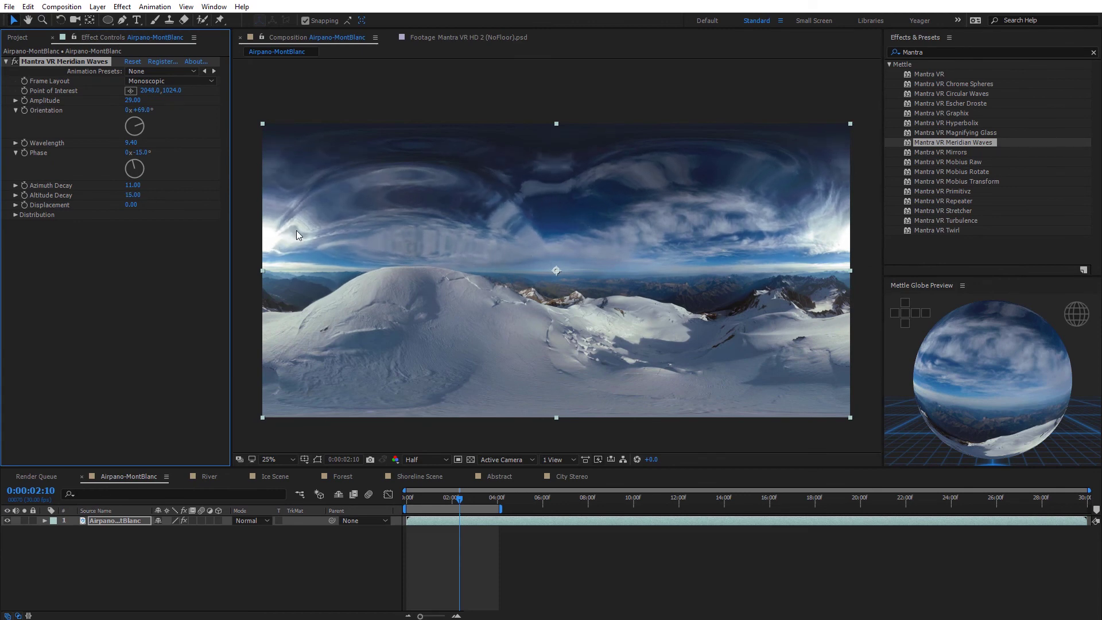
pyautogui.moveTo(133, 205); pyautogui.dragTo(214, 212)
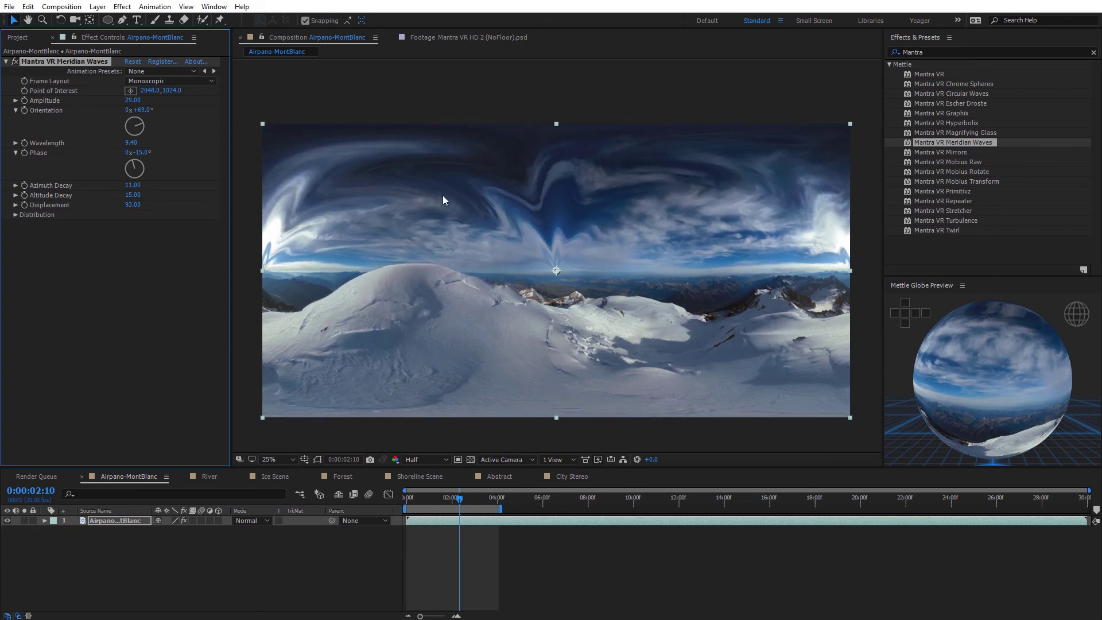
# Step: Reset Meridian Waves to its defaults and add Mantra VR Circular Waves beneath it on the Airpano-MontBlanc layer
pyautogui.click(16, 215)
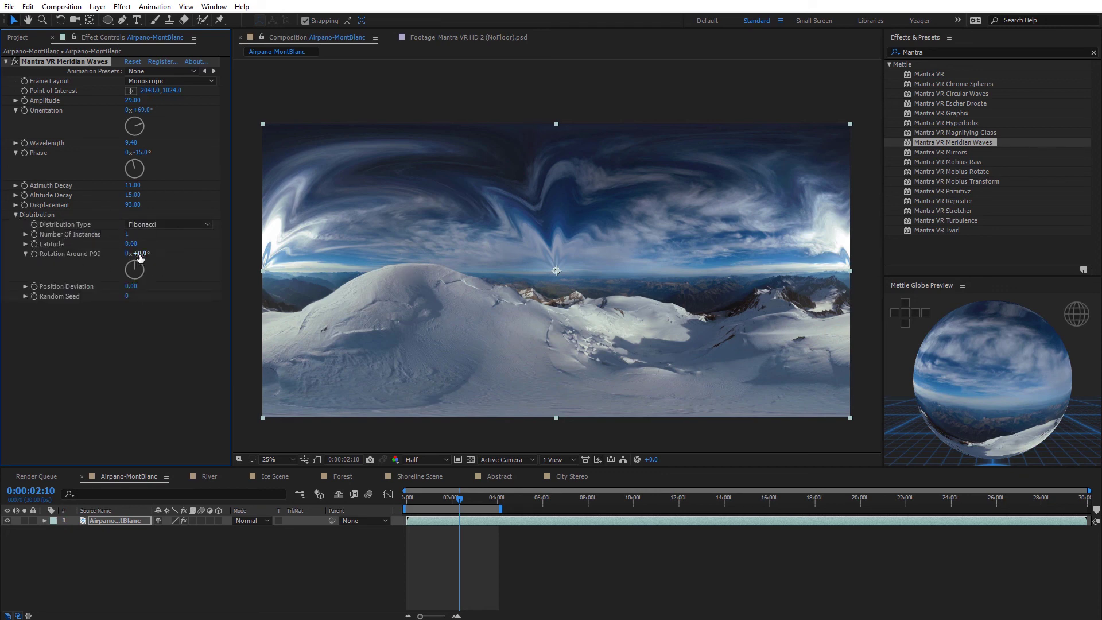
pyautogui.click(139, 62)
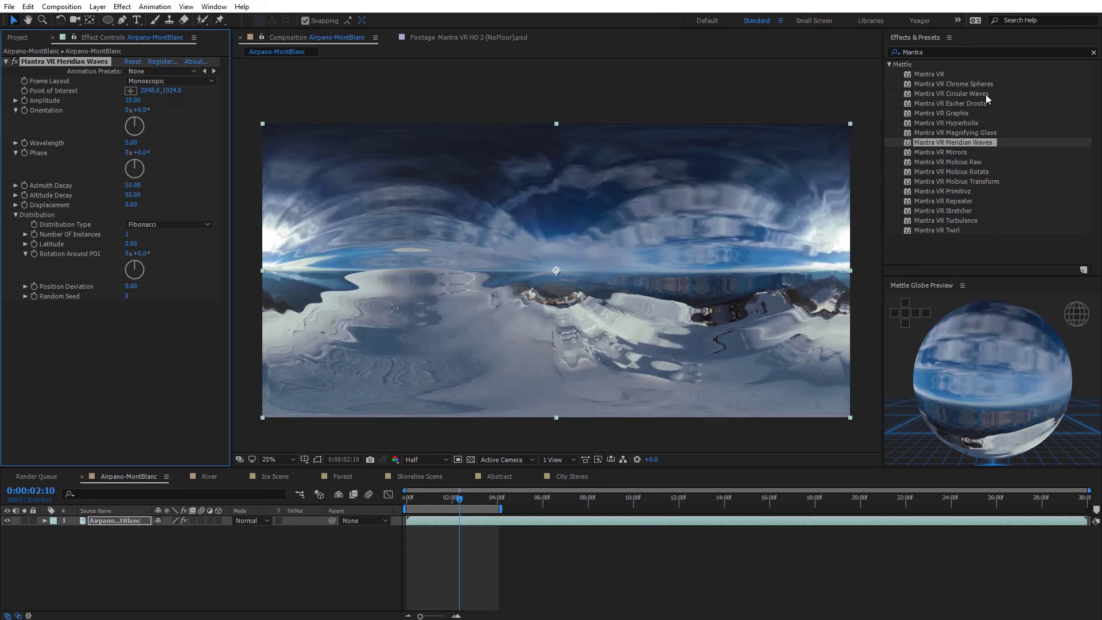
pyautogui.moveTo(979, 94); pyautogui.dragTo(189, 322)
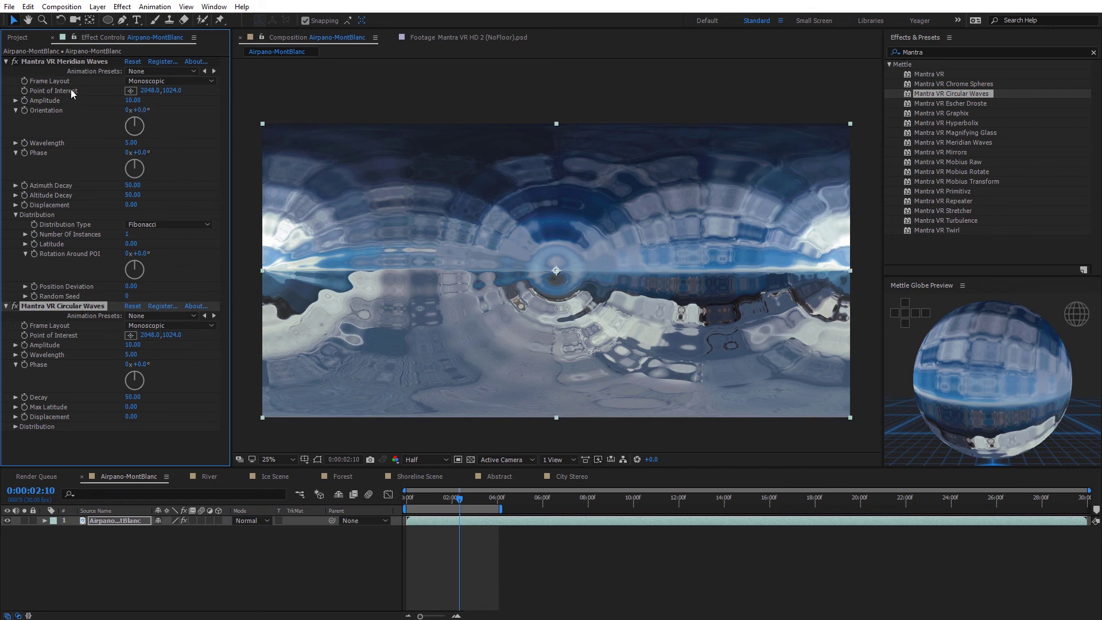
# Step: Remove both wave effects and apply Mantra VR Mirrors to the Airpano-MontBlanc layer
pyautogui.click(66, 61)
pyautogui.press('Delete')
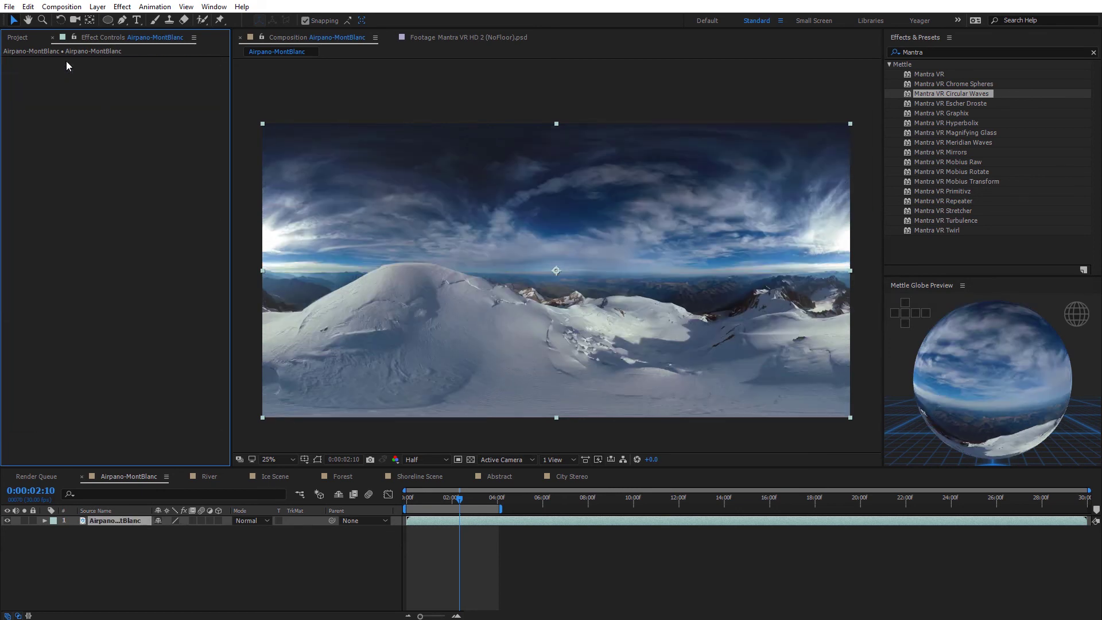
pyautogui.moveTo(937, 152); pyautogui.dragTo(657, 205)
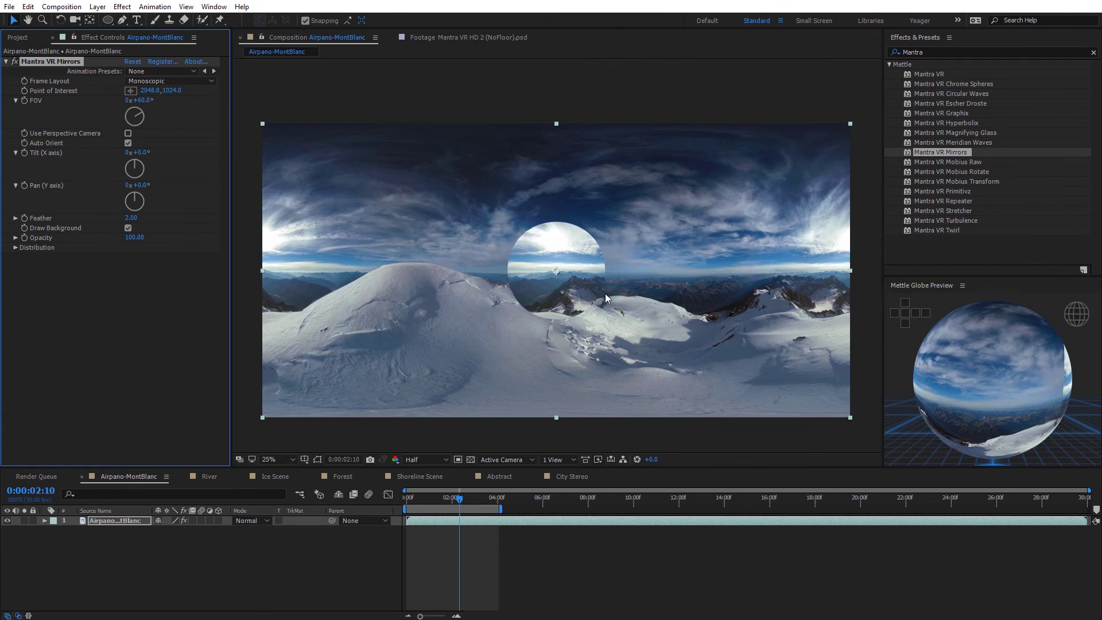
pyautogui.press('.')
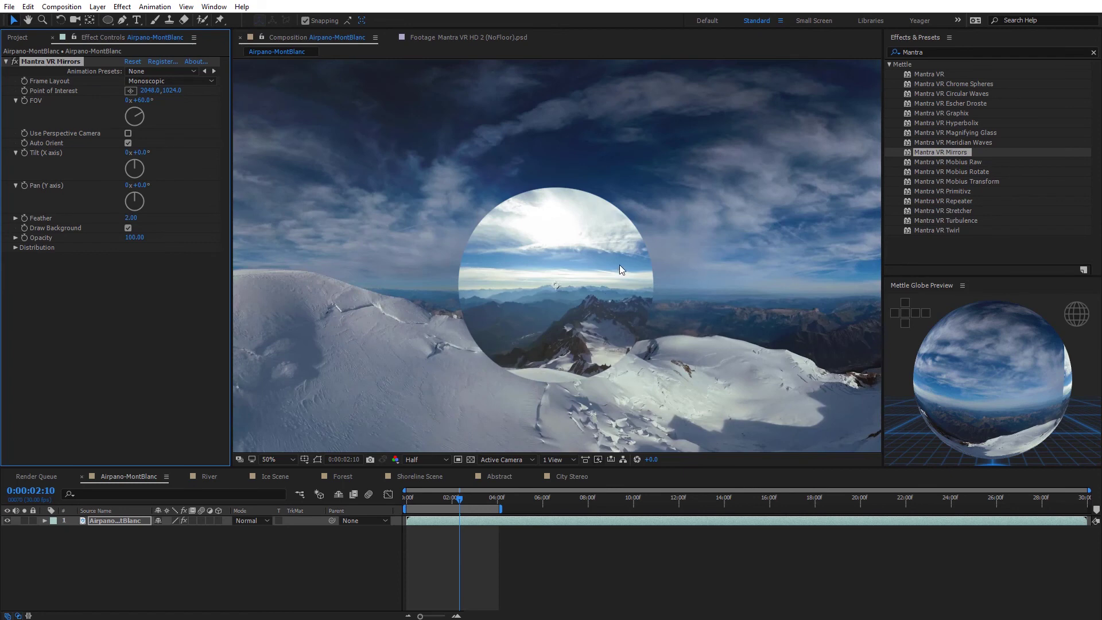
pyautogui.press(',')
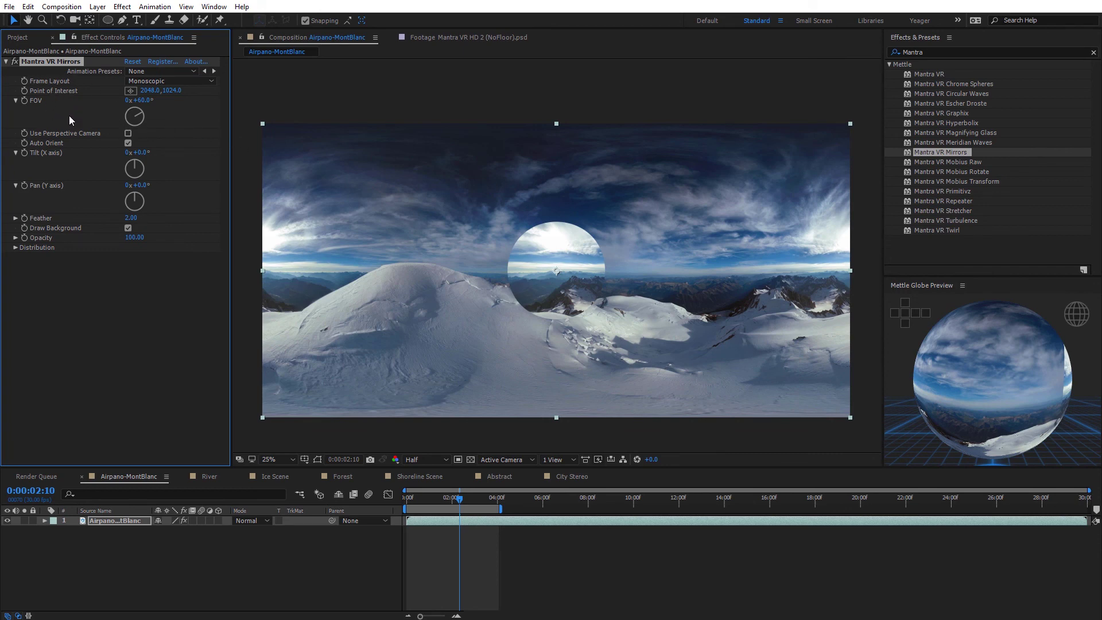
# Step: Place the mirror's Point of Interest just beside the snow dome, at about 1552, 1032
pyautogui.click(131, 91)
pyautogui.click(434, 264)
pyautogui.moveTo(437, 265); pyautogui.dragTo(484, 272)
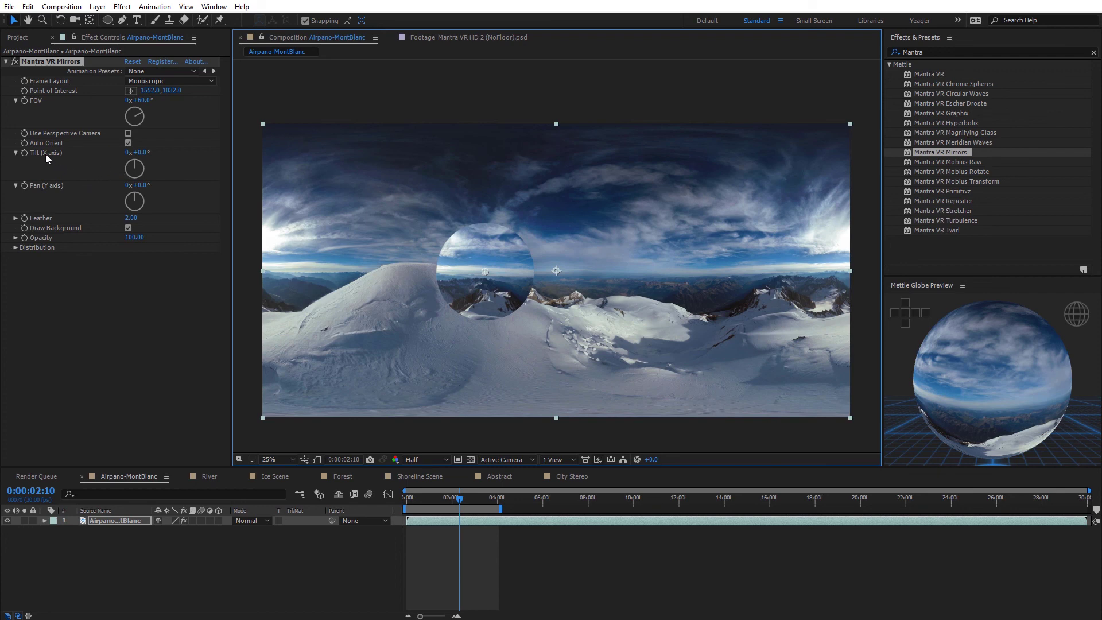
# Step: Try tilting and panning the mirror, return Tilt and Pan to 0°, and set Feather to 0
pyautogui.moveTo(143, 158); pyautogui.dragTo(161, 225)
pyautogui.click(144, 185)
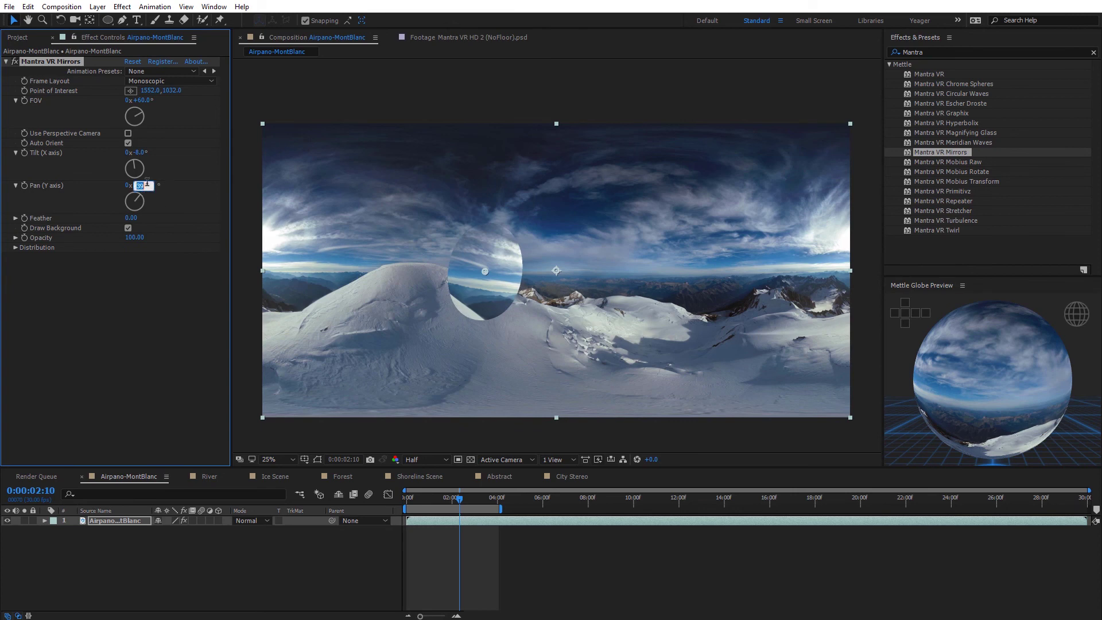
pyautogui.write('0')
pyautogui.press('Return')
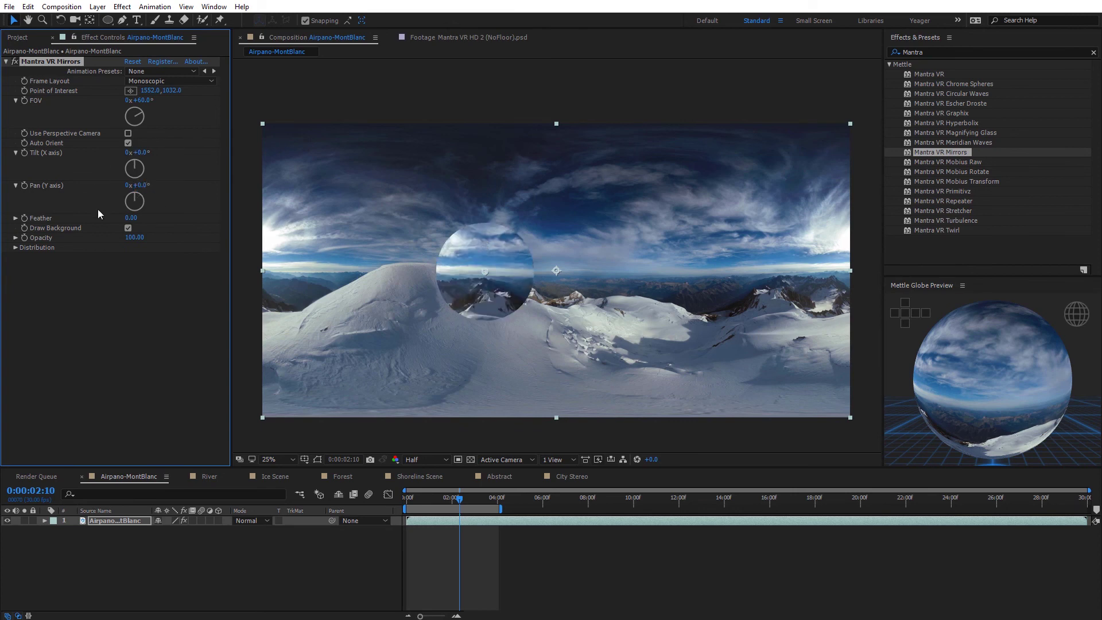
# Step: Check Draw Background off and on, and set Pan to 15° while repositioning the mirror over the snow dome's slope
pyautogui.click(128, 228)
pyautogui.click(128, 228)
pyautogui.moveTo(484, 272); pyautogui.dragTo(459, 245)
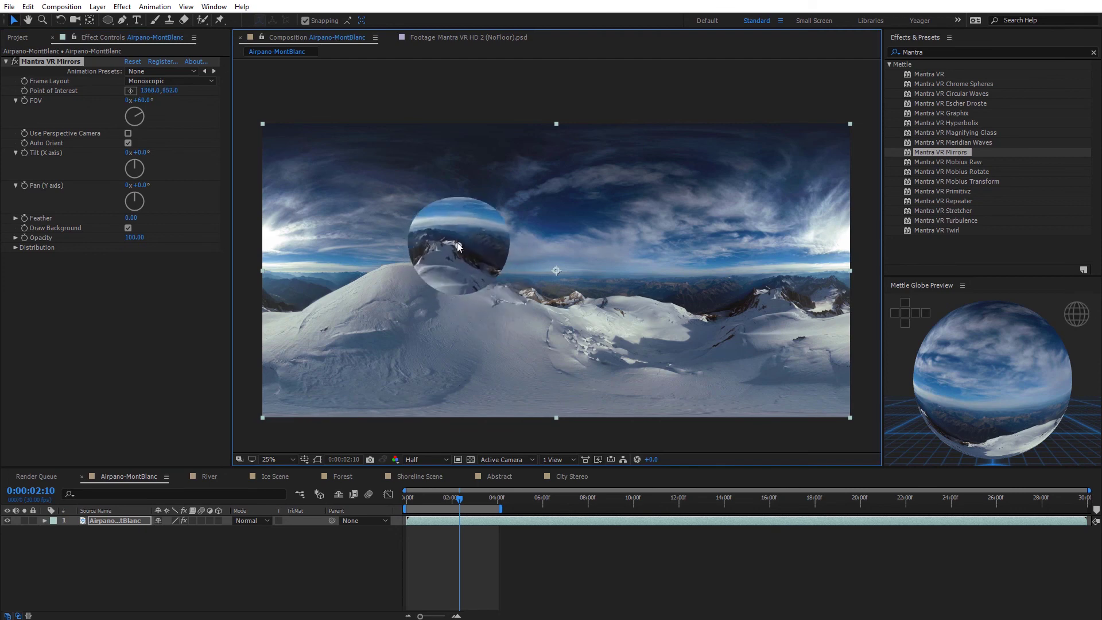
pyautogui.moveTo(150, 185); pyautogui.dragTo(159, 185)
pyautogui.moveTo(438, 249); pyautogui.dragTo(434, 272)
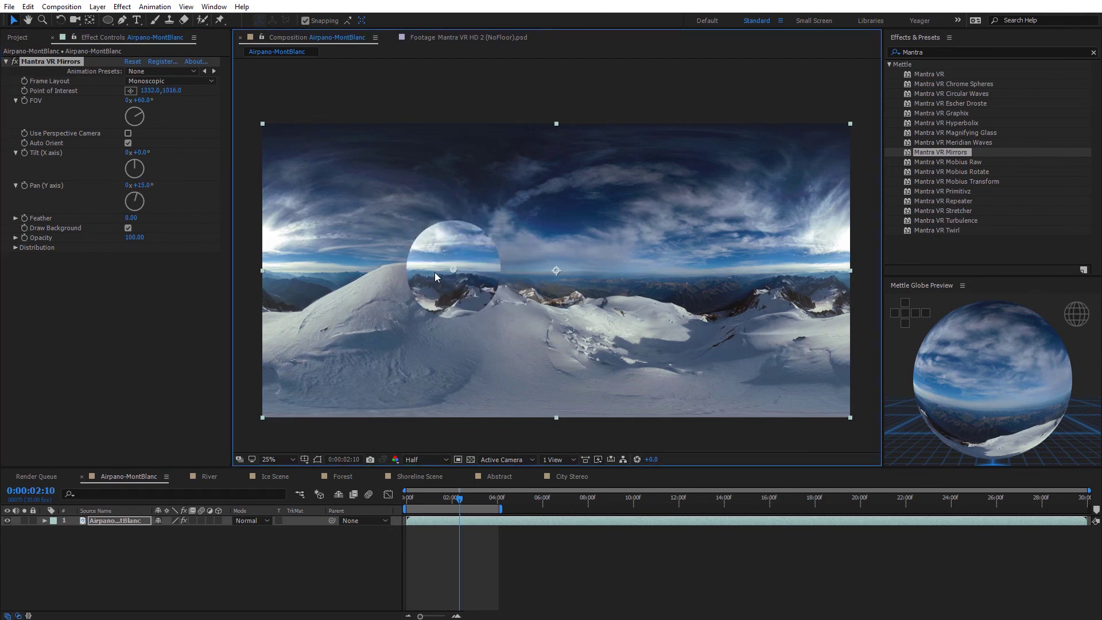
# Step: Turn on Use Perspective Camera for the mirror and set its Tilt to -54°
pyautogui.click(129, 134)
pyautogui.press('.')
pyautogui.press('.')
pyautogui.moveTo(498, 321); pyautogui.dragTo(592, 281)
pyautogui.moveTo(142, 152); pyautogui.dragTo(218, 241)
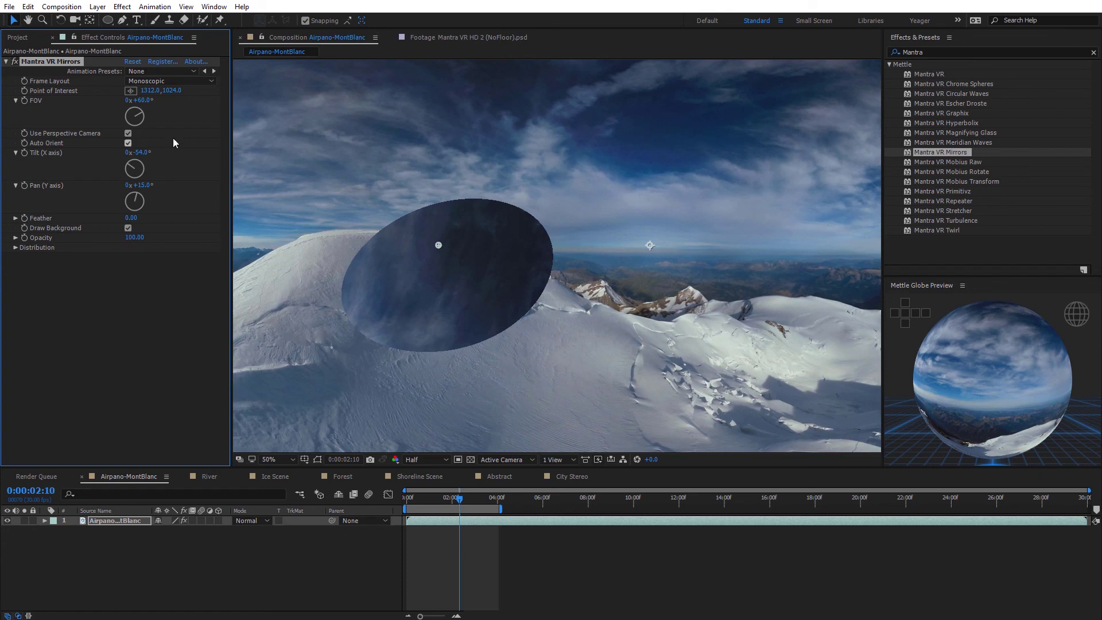
# Step: Compare the tilted mirror with Use Perspective Camera off and on, leaving the option off
pyautogui.click(128, 134)
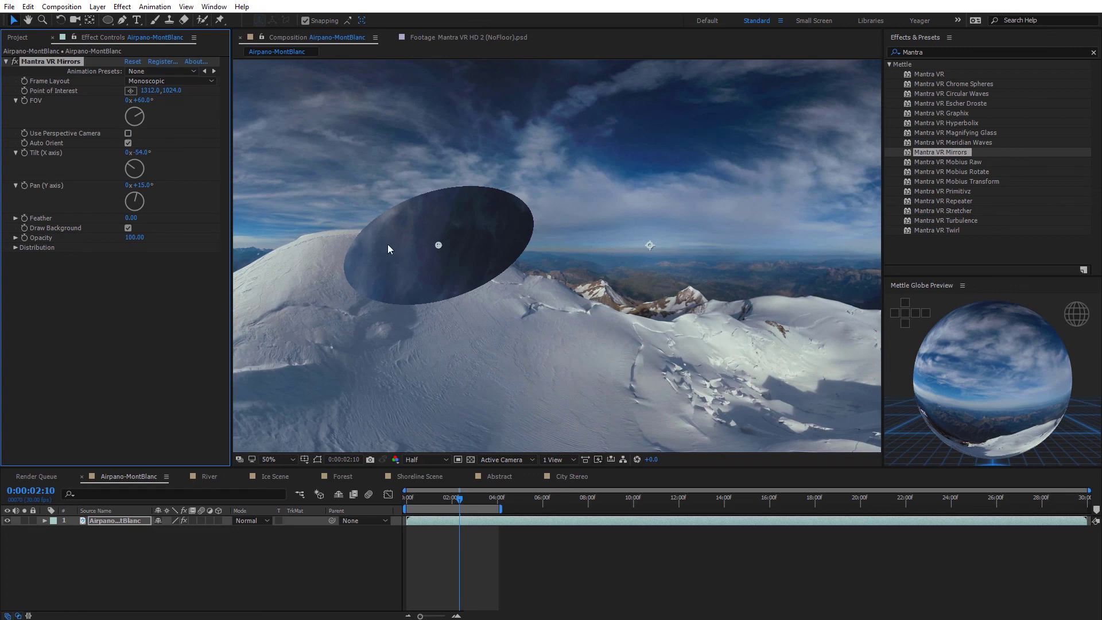
pyautogui.press(',')
pyautogui.press(',')
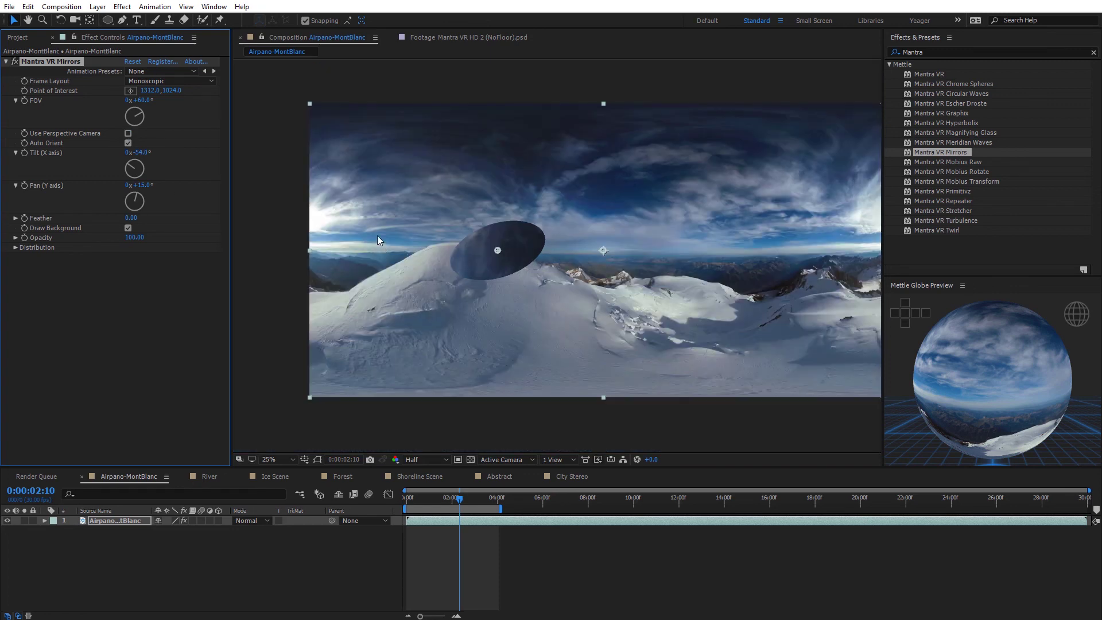
pyautogui.click(128, 133)
pyautogui.click(128, 134)
# Step: Set the mirror's Tilt and Pan back to 0°
pyautogui.click(143, 153)
pyautogui.write('0')
pyautogui.press('Return')
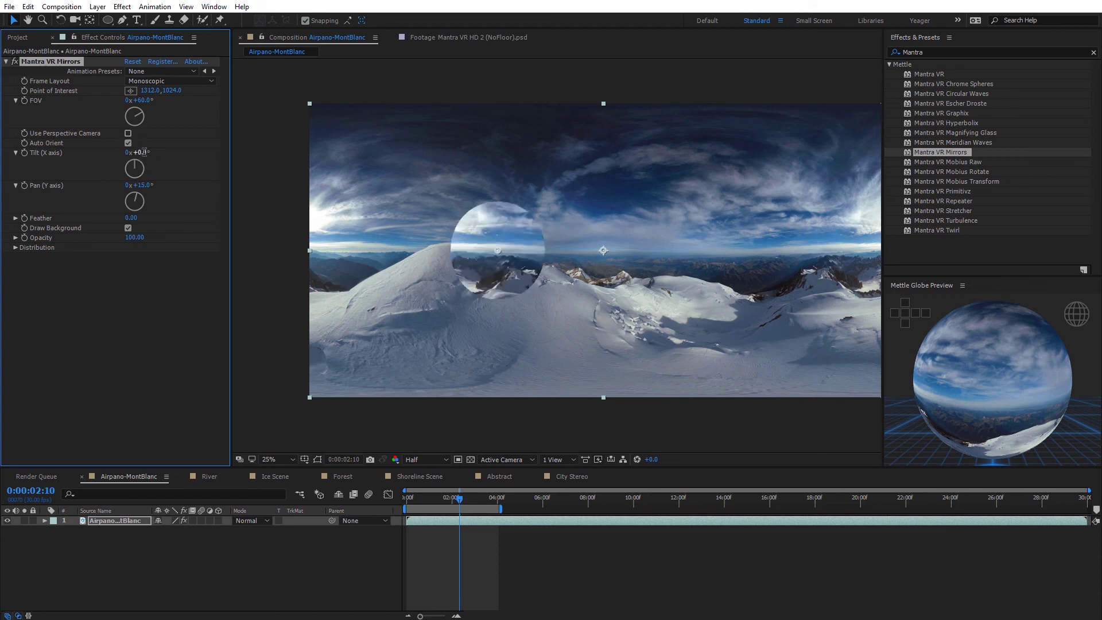
pyautogui.click(142, 185)
pyautogui.write('0')
pyautogui.press('Return')
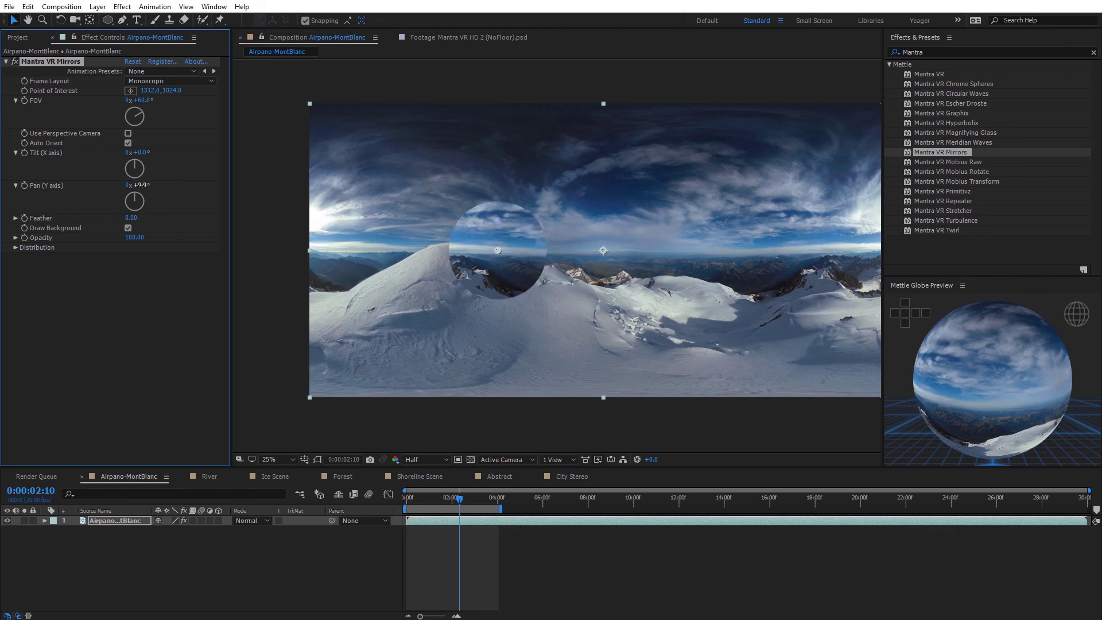
# Step: Centre the mirror's Point of Interest in the frame, and slide it along the horizon to about 2889, 1024
pyautogui.moveTo(498, 250); pyautogui.dragTo(604, 250)
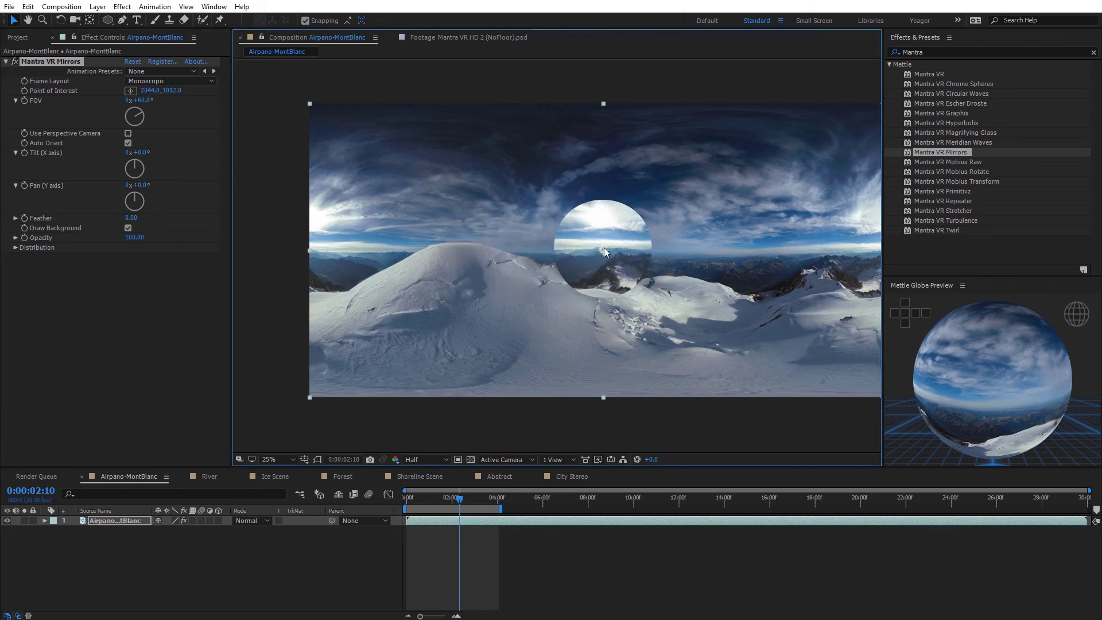
pyautogui.click(167, 90)
pyautogui.write('1024')
pyautogui.press('Return')
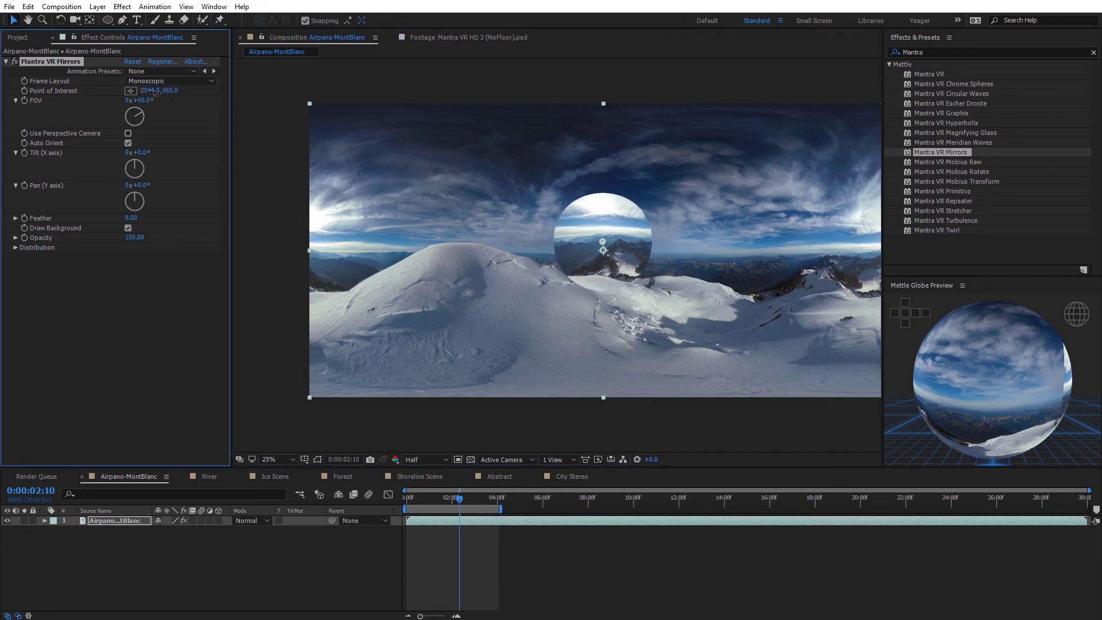
pyautogui.moveTo(152, 94); pyautogui.dragTo(42, 99)
pyautogui.moveTo(512, 250); pyautogui.dragTo(723, 250)
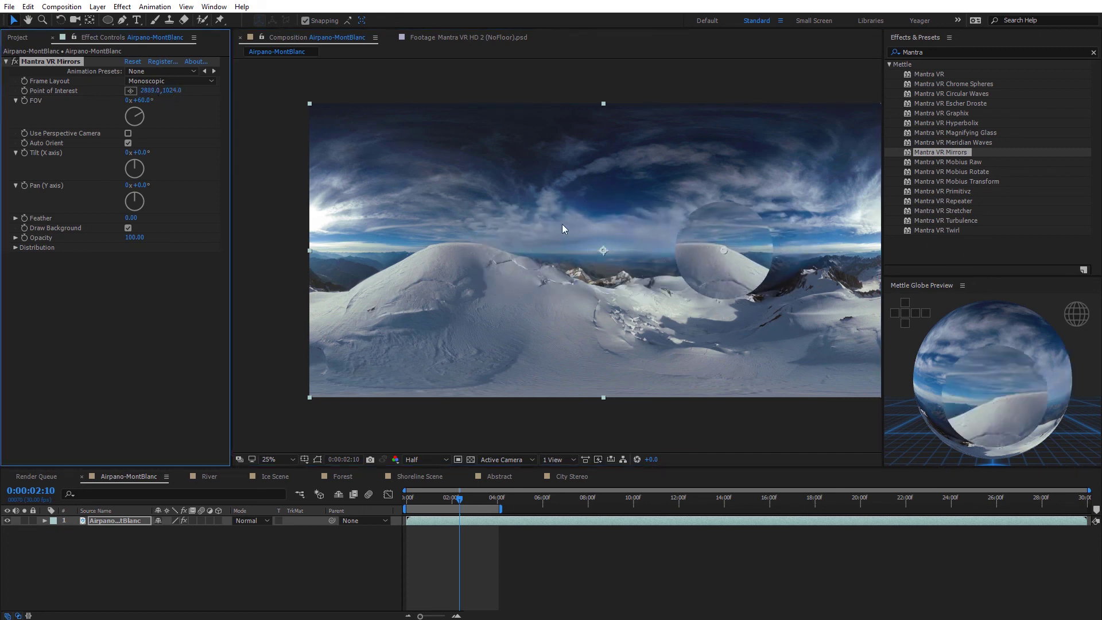
pyautogui.moveTo(752, 195); pyautogui.dragTo(705, 212)
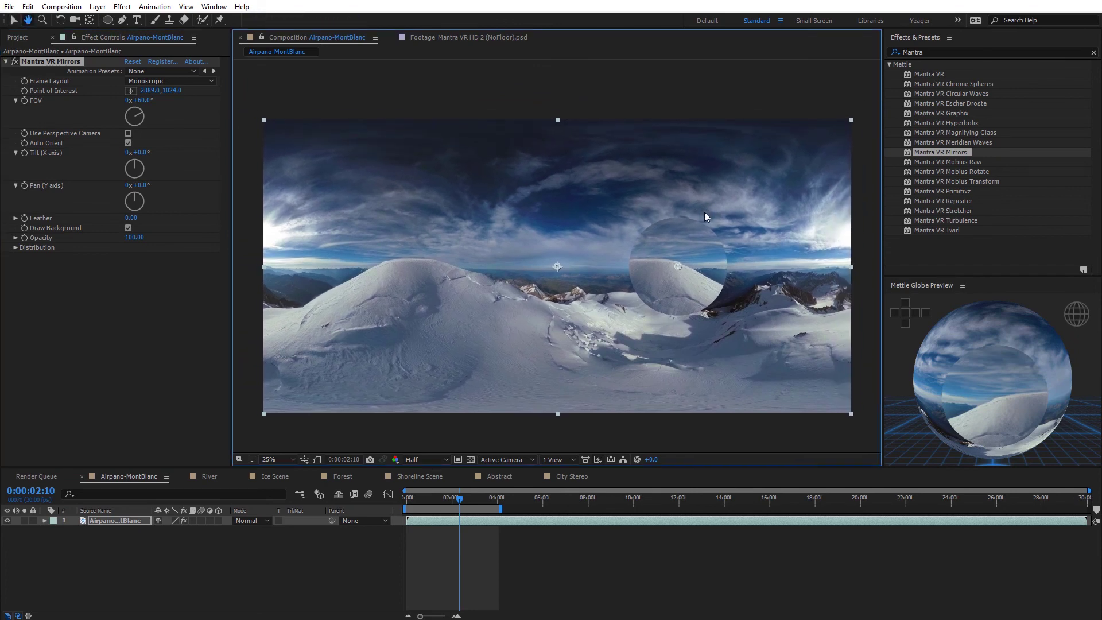
# Step: Move the mirror's Point of Interest to 1567, 968 with Auto Orient off, and turn Auto Orient back on
pyautogui.click(126, 143)
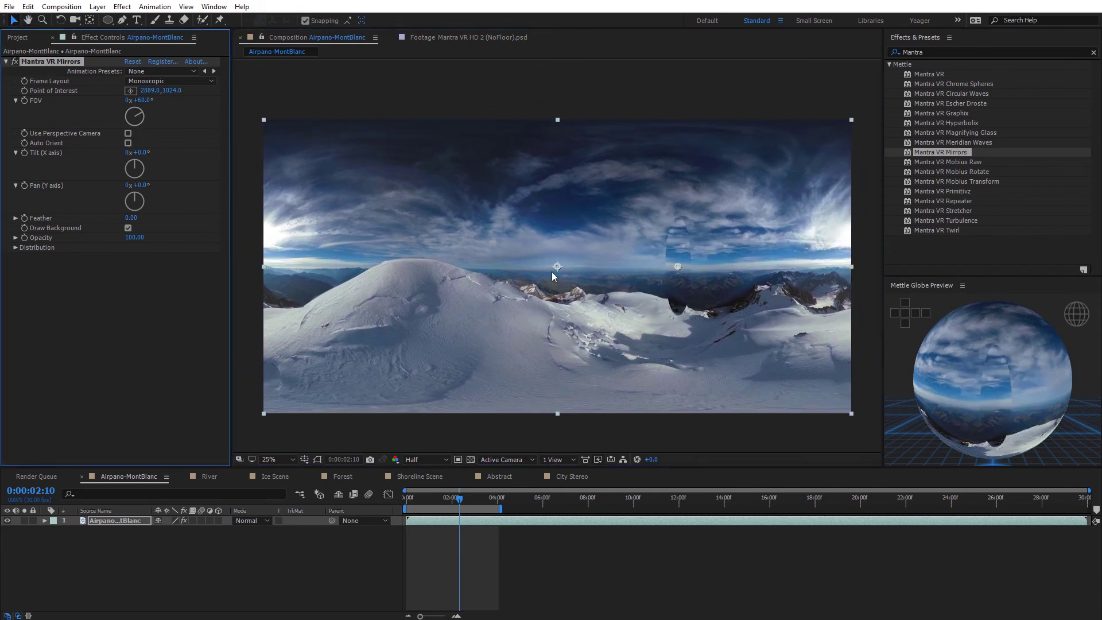
pyautogui.moveTo(149, 91); pyautogui.dragTo(161, 159)
pyautogui.moveTo(503, 267)
pyautogui.mouseDown()
pyautogui.moveTo(483, 280)
pyautogui.moveTo(487, 259)
pyautogui.mouseUp()
pyautogui.click(128, 143)
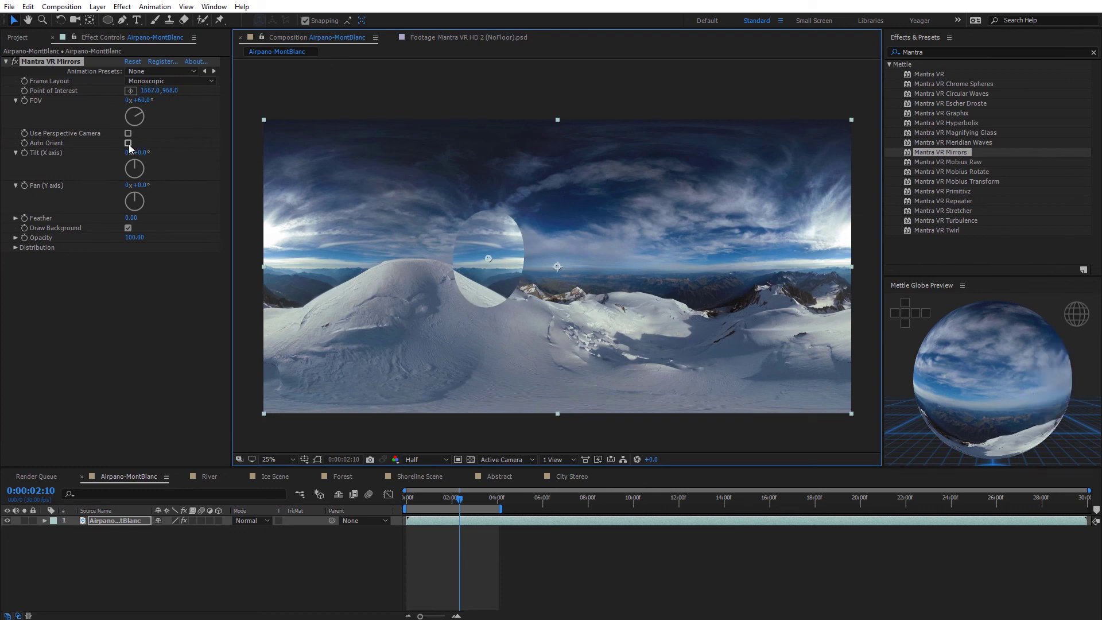
# Step: Distribute the mirrors with Number Of Instances 21 and Rotation Around POI 143°
pyautogui.click(16, 248)
pyautogui.moveTo(150, 268); pyautogui.dragTo(209, 272)
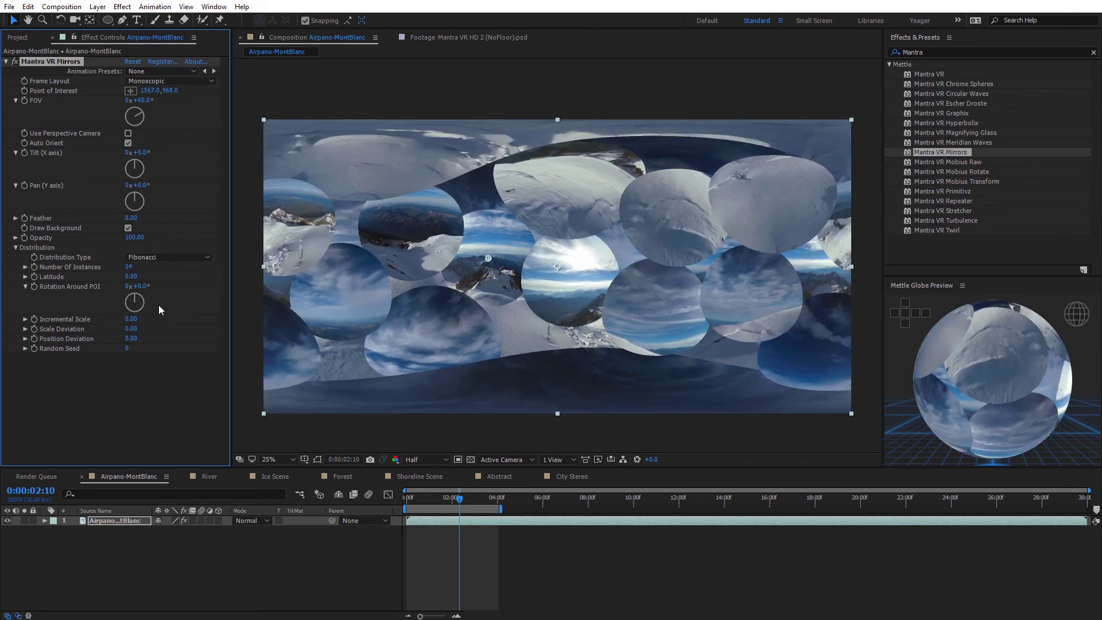
pyautogui.moveTo(144, 291); pyautogui.dragTo(191, 229)
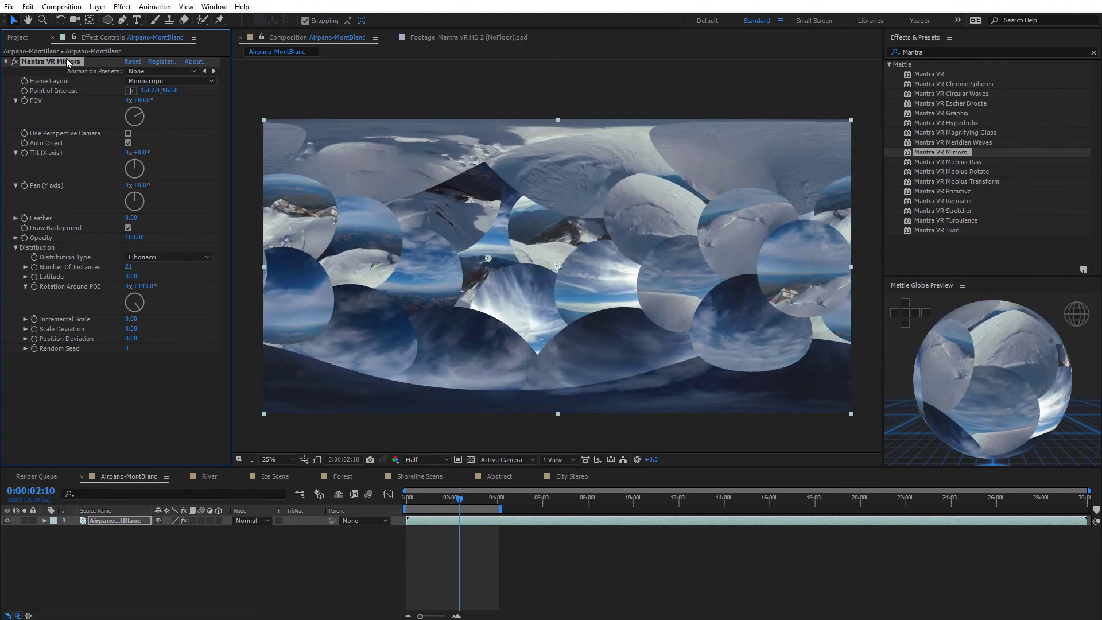
# Step: Replace the Mirrors effect with Mantra VR Mobius Raw on the Airpano-MontBlanc layer
pyautogui.press('Delete')
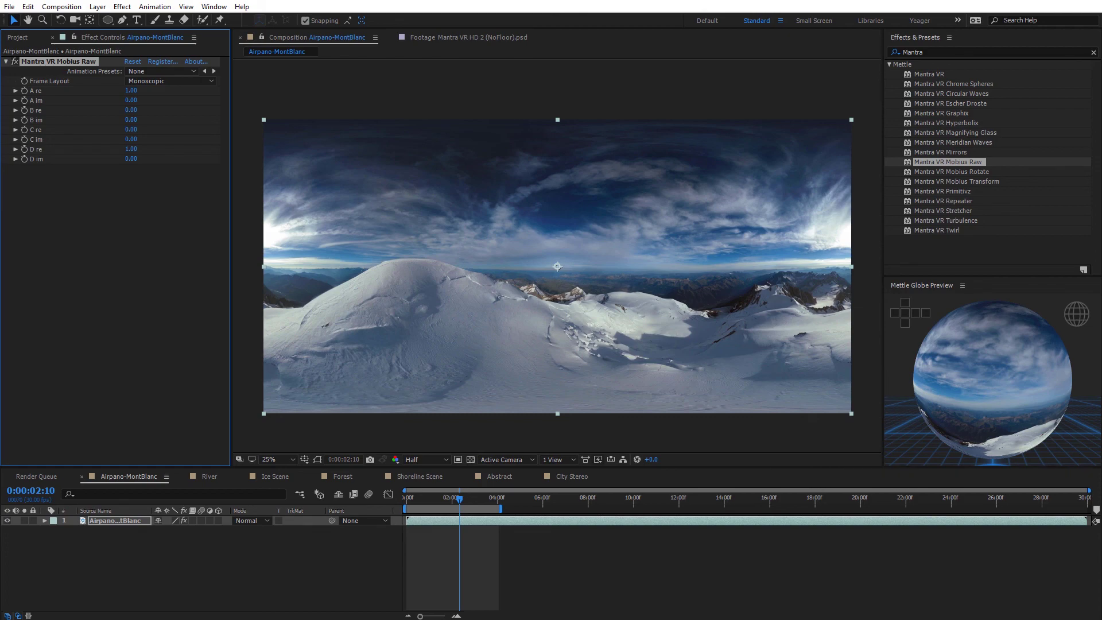
# Step: Switch to the Microsoft Office picture viewer, examine the four-value matrix and complex number diagrams, and minimise it
pyautogui.hotkey('alt', 'Tab')
pyautogui.moveTo(566, 209); pyautogui.dragTo(601, 165)
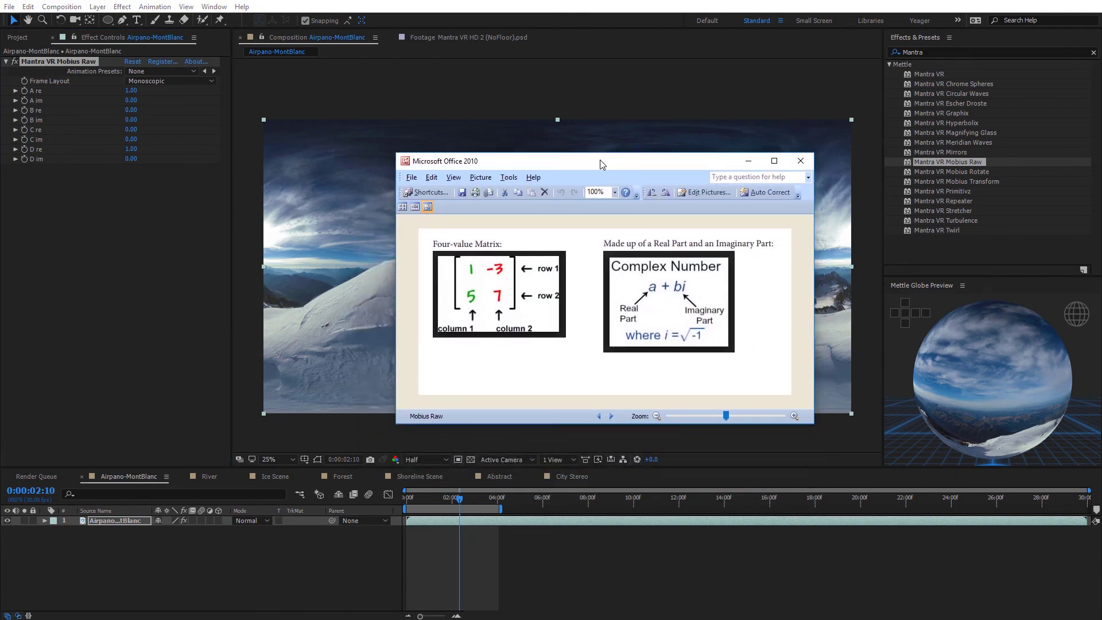
pyautogui.moveTo(535, 167); pyautogui.dragTo(785, 326)
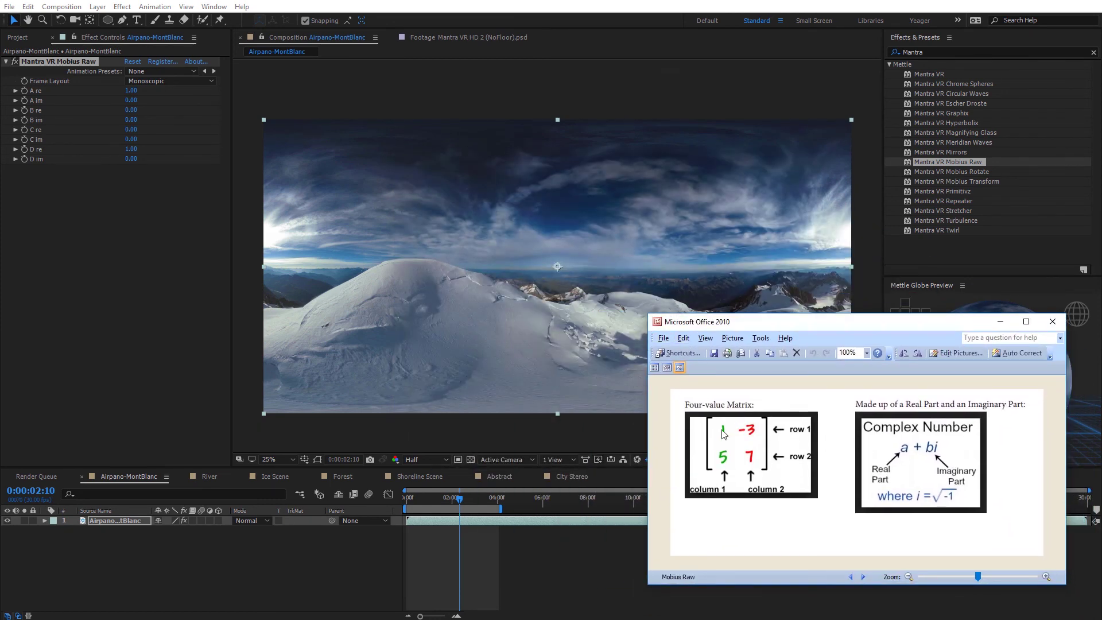
pyautogui.moveTo(783, 324); pyautogui.dragTo(582, 188)
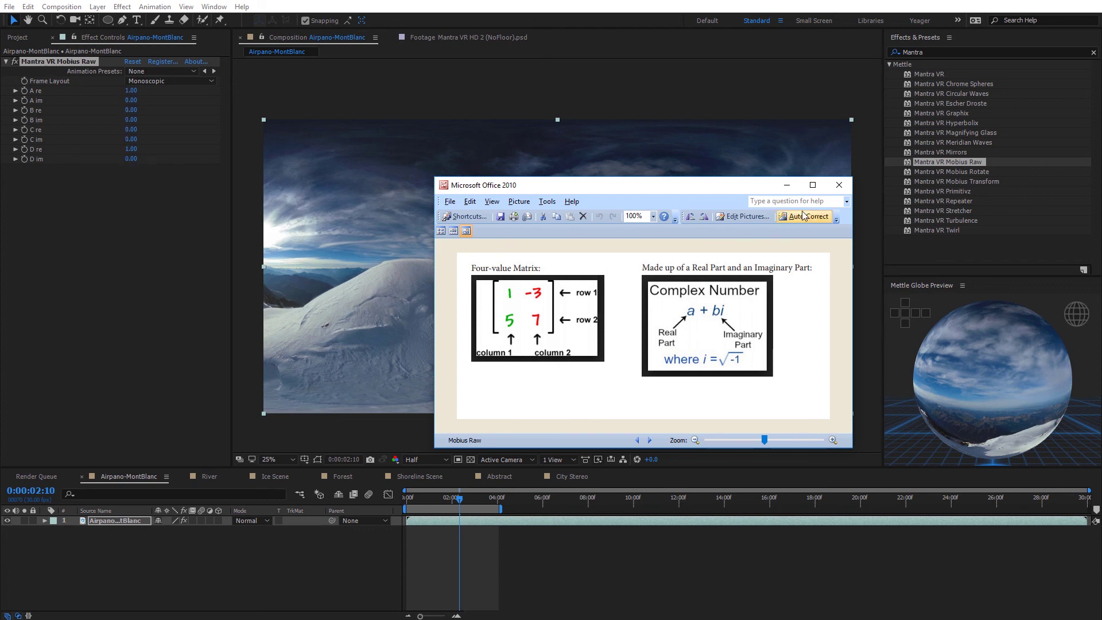
pyautogui.click(787, 184)
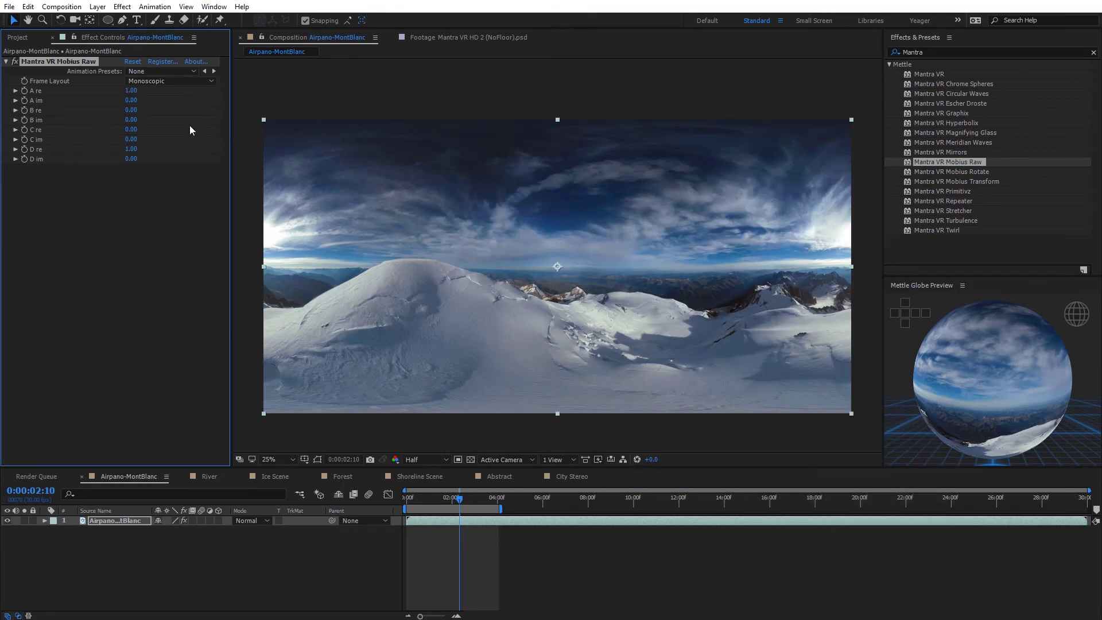
# Step: Set the Mobius Raw values B im to 1, C re to -1 and D re to 2
pyautogui.moveTo(136, 104); pyautogui.dragTo(135, 149)
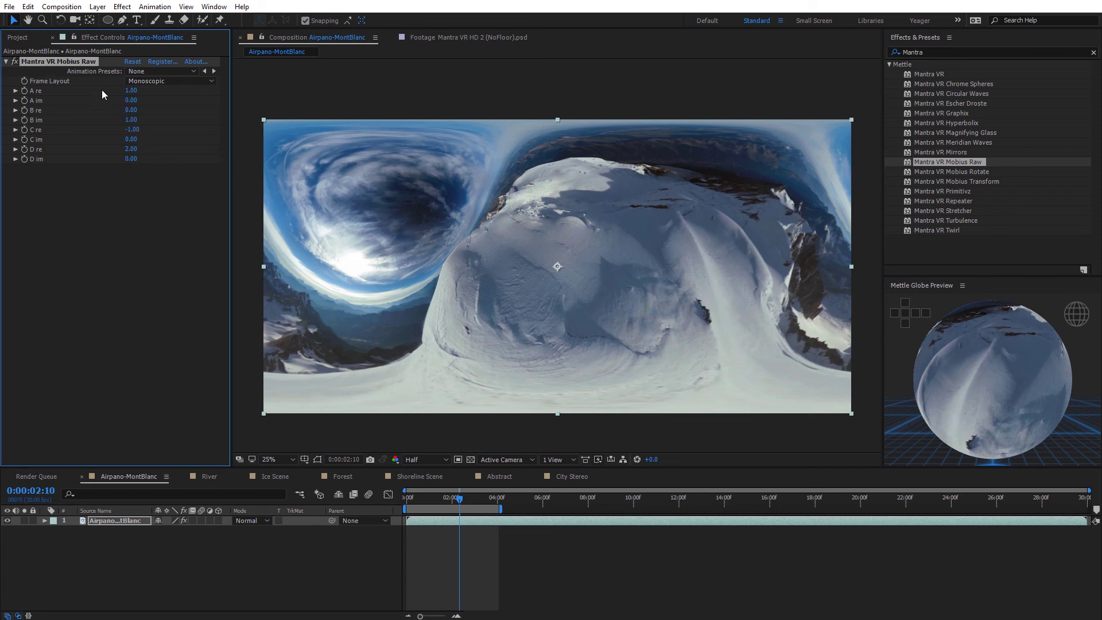
# Step: Remove Mobius Raw and apply Mantra VR Mobius Rotate to the Airpano-MontBlanc layer
pyautogui.press('Delete')
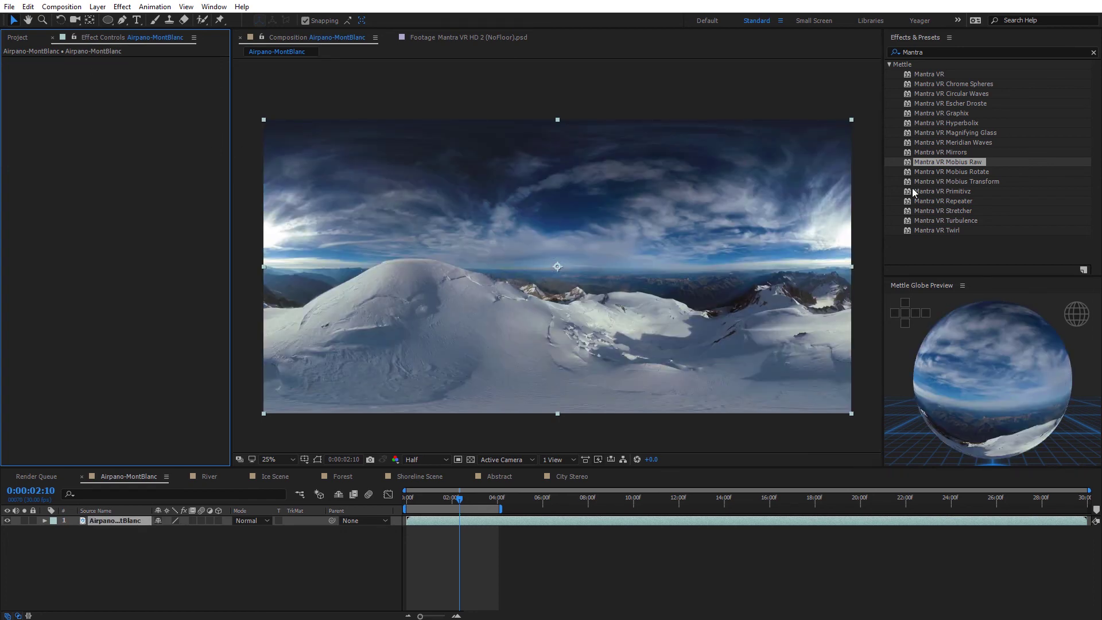
pyautogui.moveTo(942, 171); pyautogui.dragTo(676, 233)
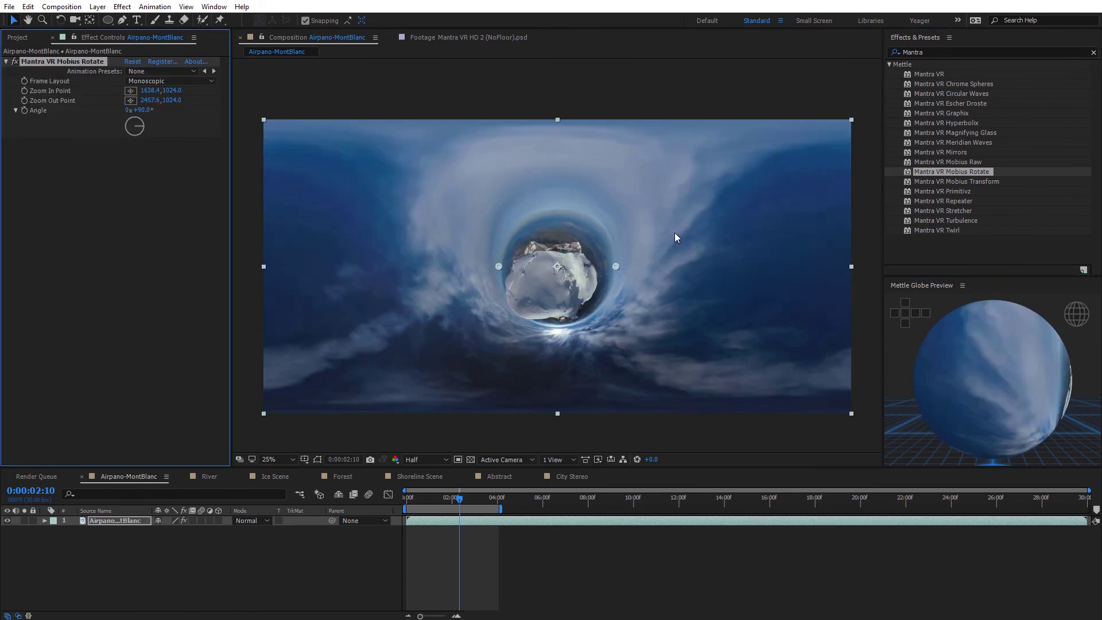
# Step: Scrub the Mobius Rotate angle and set it to 0°
pyautogui.press('.')
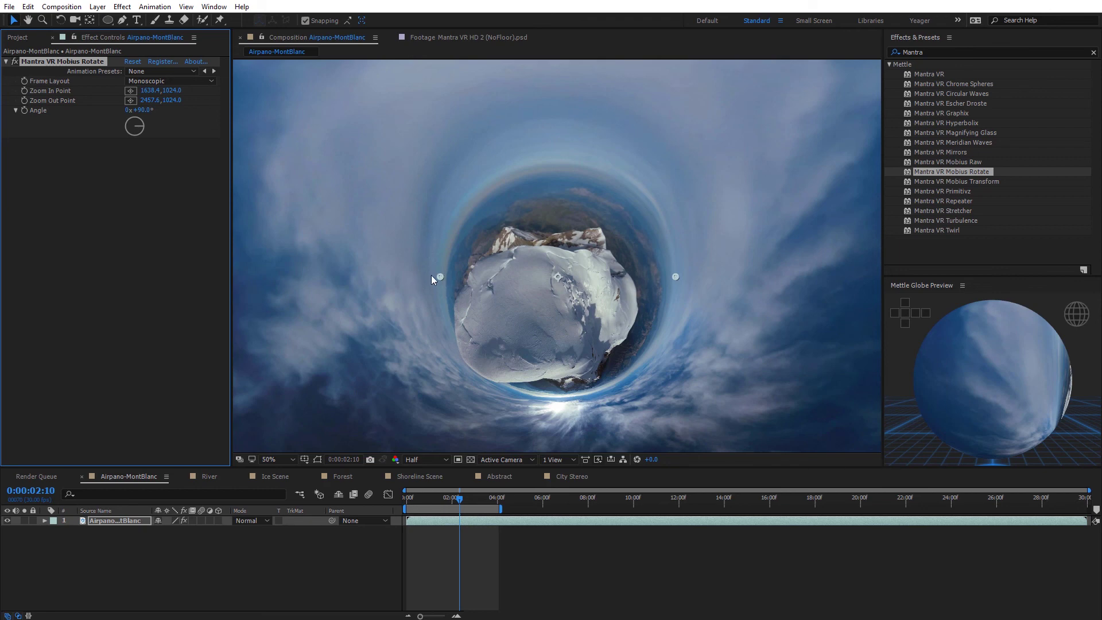
pyautogui.moveTo(144, 111); pyautogui.dragTo(122, 140)
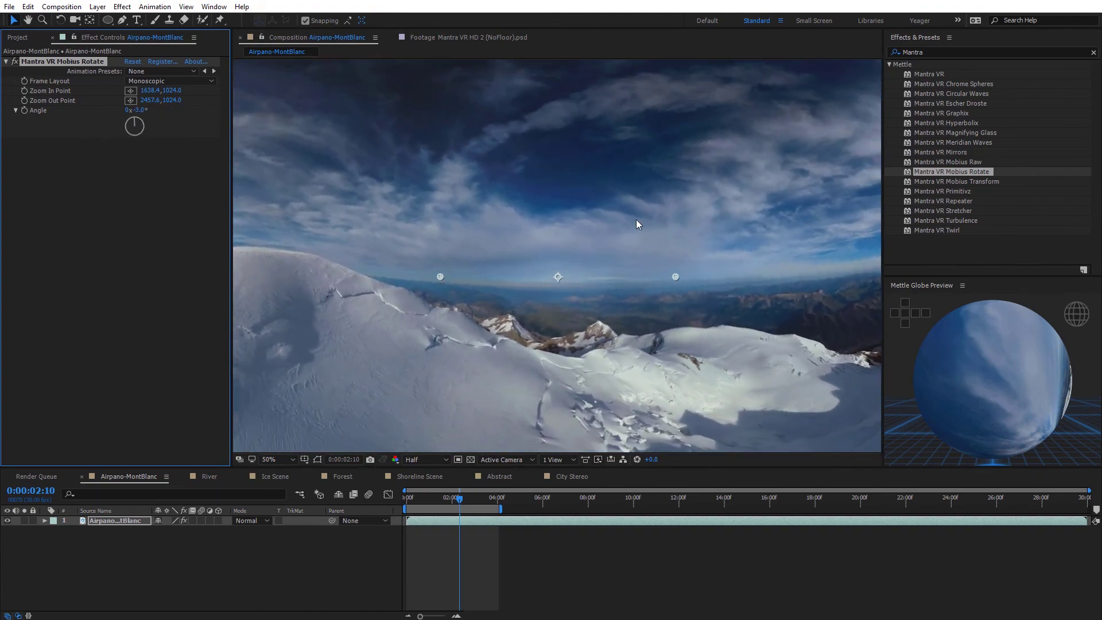
pyautogui.press(',')
pyautogui.press(',')
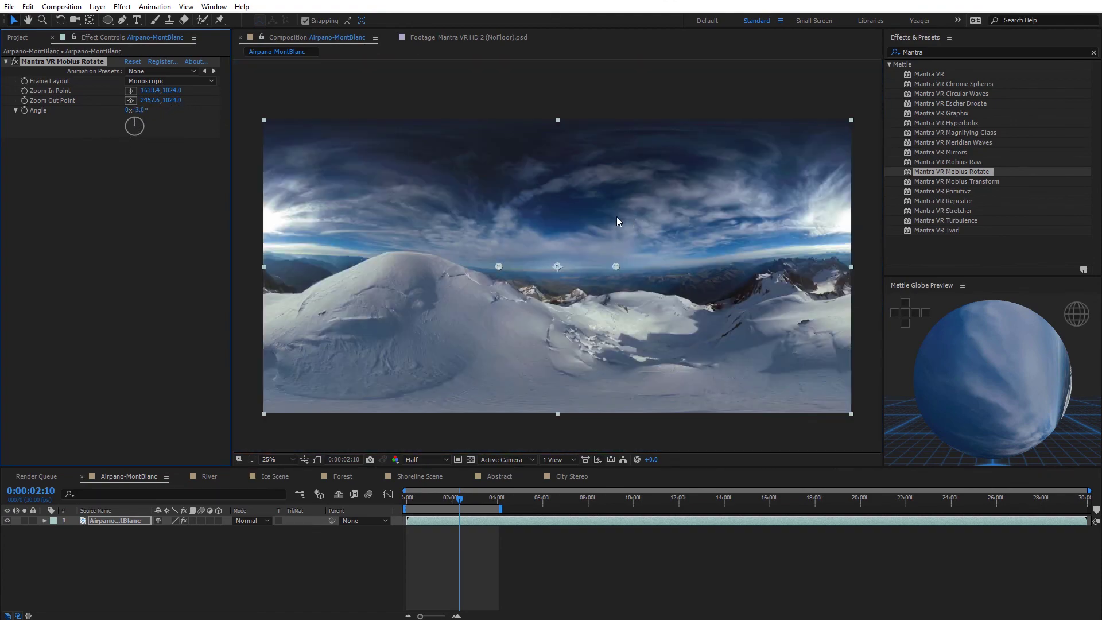
pyautogui.moveTo(138, 116); pyautogui.dragTo(142, 116)
pyautogui.click(142, 110)
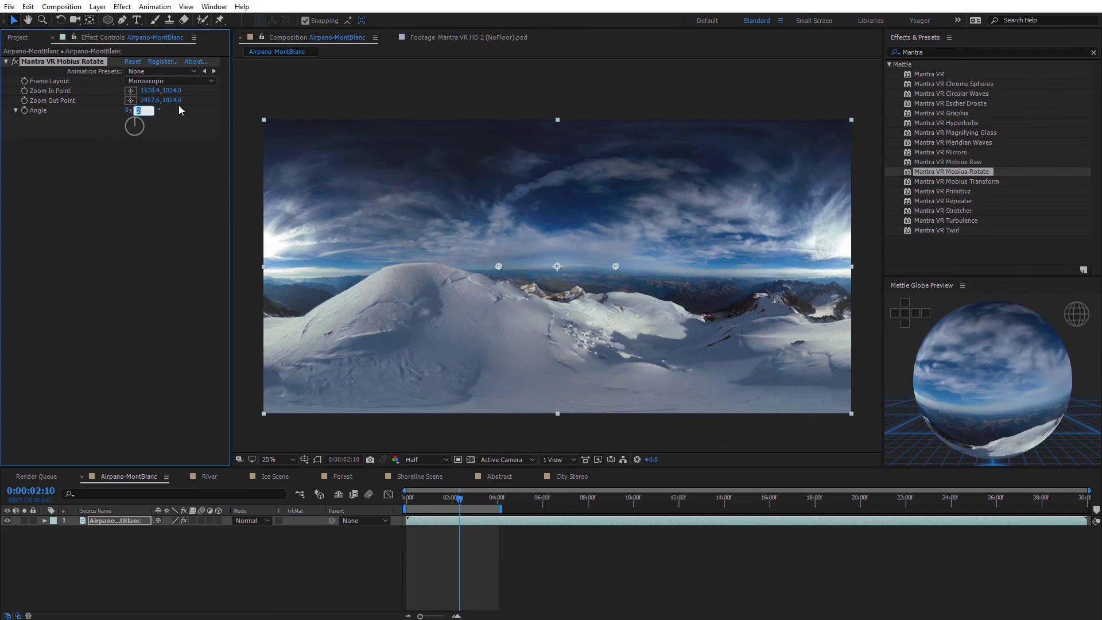
pyautogui.write('0')
pyautogui.press('Return')
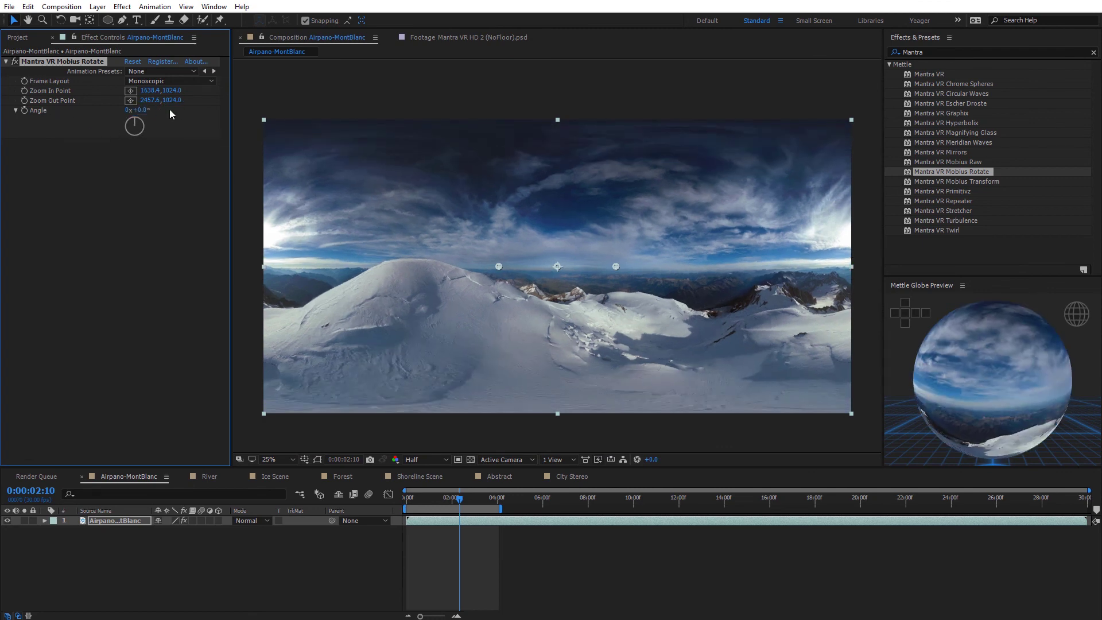
# Step: Compare Mobius Rotate angles of 90° and -90°, finishing with the angle set to 90°
pyautogui.click(141, 111)
pyautogui.write('90')
pyautogui.press('Return')
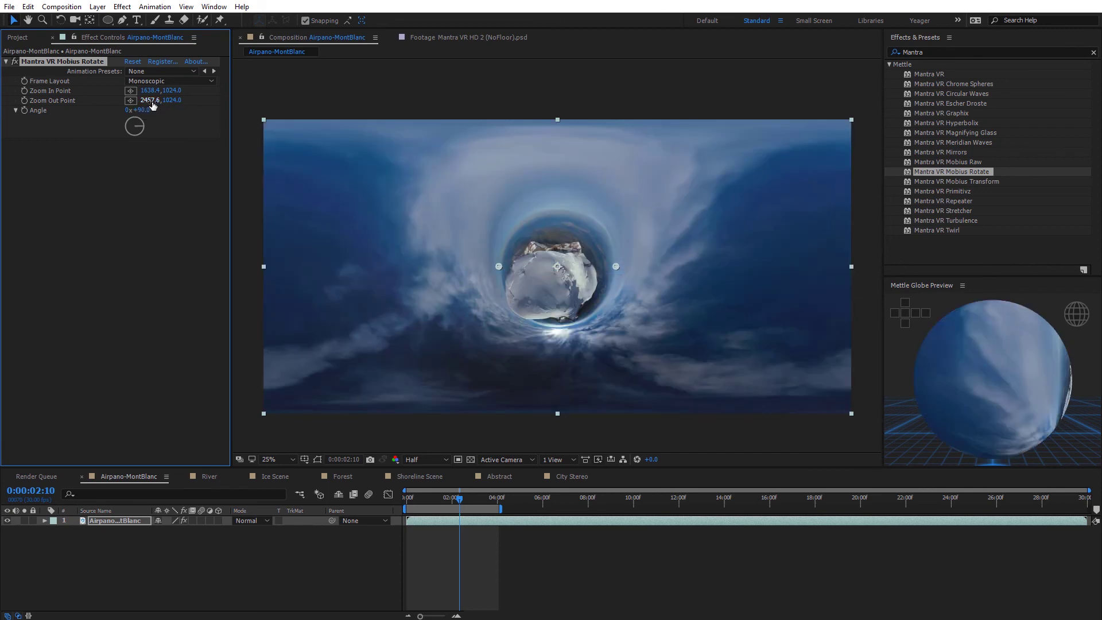
pyautogui.click(141, 111)
pyautogui.write('-90')
pyautogui.press('Return')
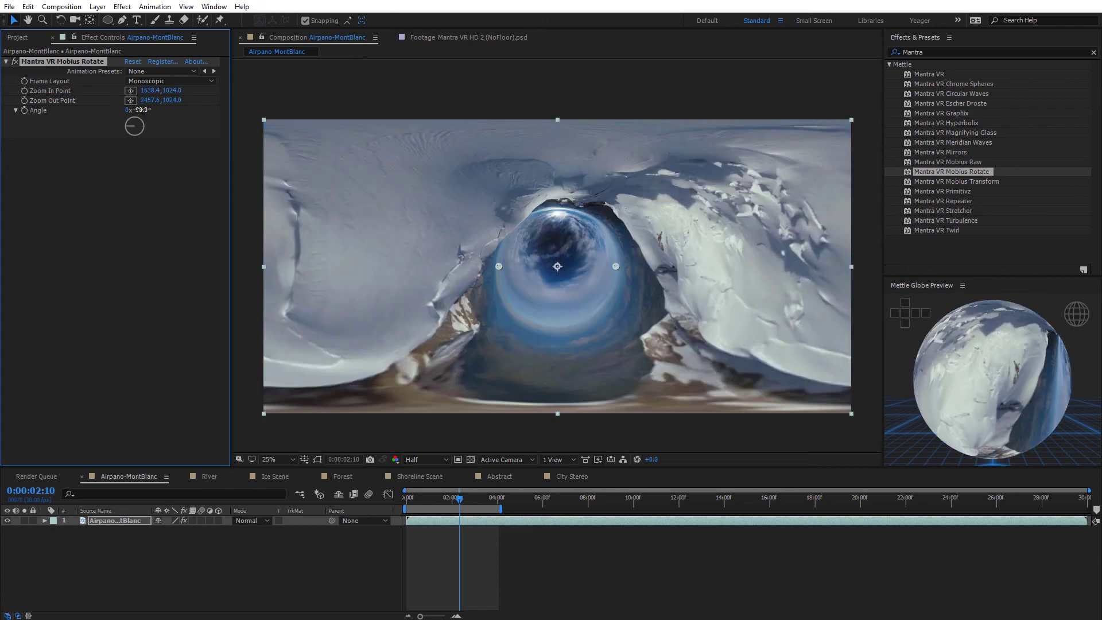
pyautogui.click(142, 109)
pyautogui.write('90')
pyautogui.press('Return')
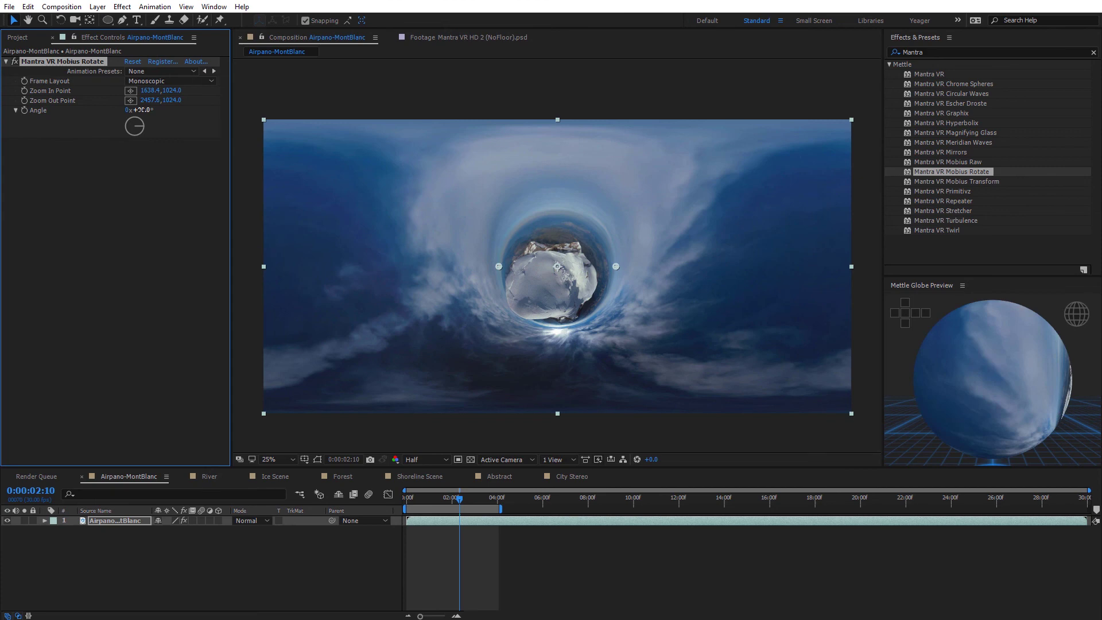
# Step: Move the Mobius Rotate Zoom In Point to about 1234, 656 and inspect the result inside the globe preview
pyautogui.moveTo(498, 266); pyautogui.dragTo(440, 213)
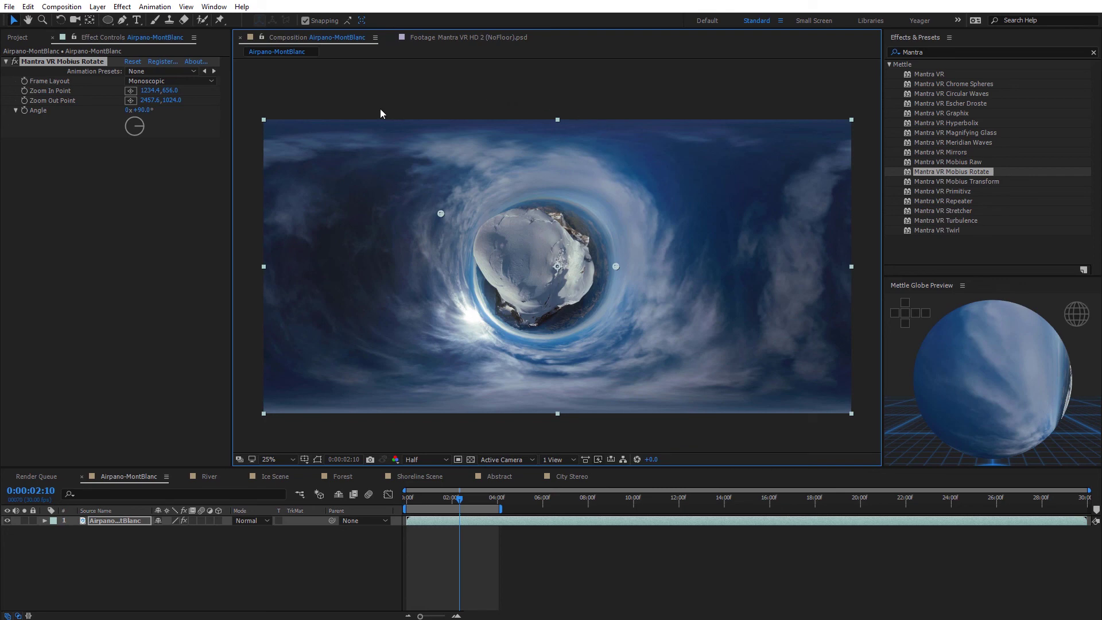
pyautogui.moveTo(1015, 389); pyautogui.dragTo(993, 387)
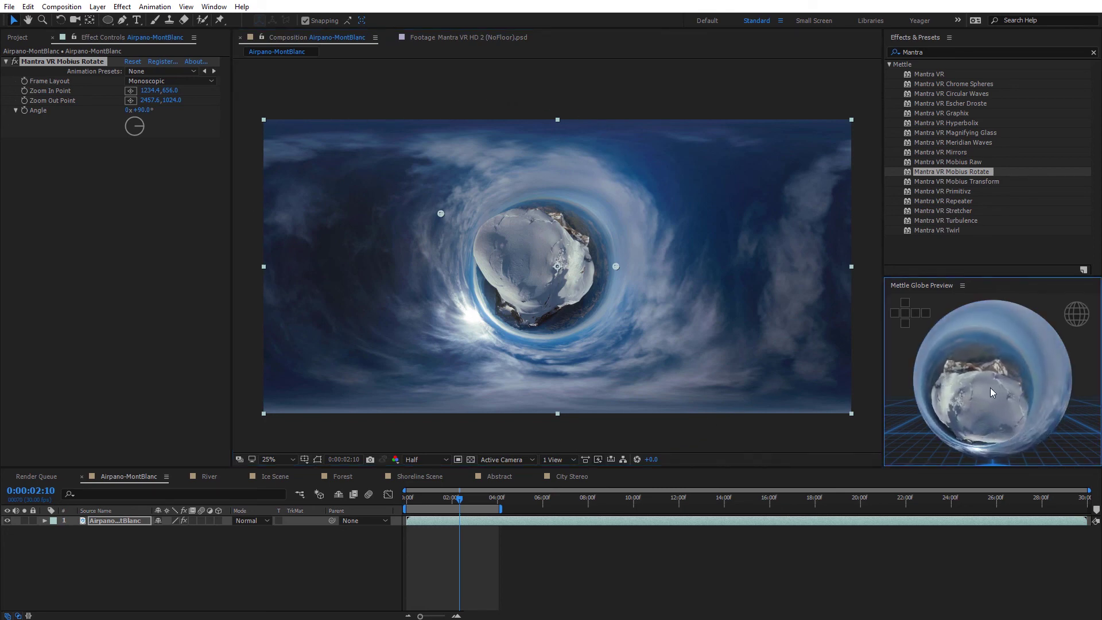
pyautogui.scroll(5, 990, 387)
pyautogui.moveTo(999, 362); pyautogui.dragTo(969, 371)
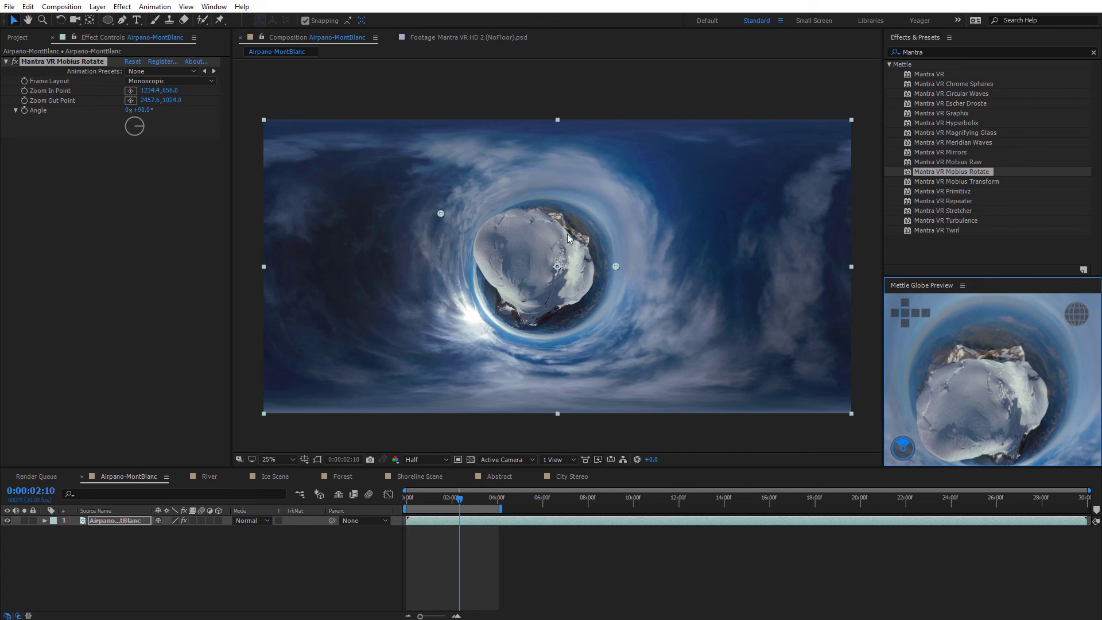
# Step: Reposition the Zoom In Point to about 210, 240 and the Zoom Out Point to about 3394, 1396, and set the angle to about 106°
pyautogui.moveTo(617, 266); pyautogui.dragTo(687, 281)
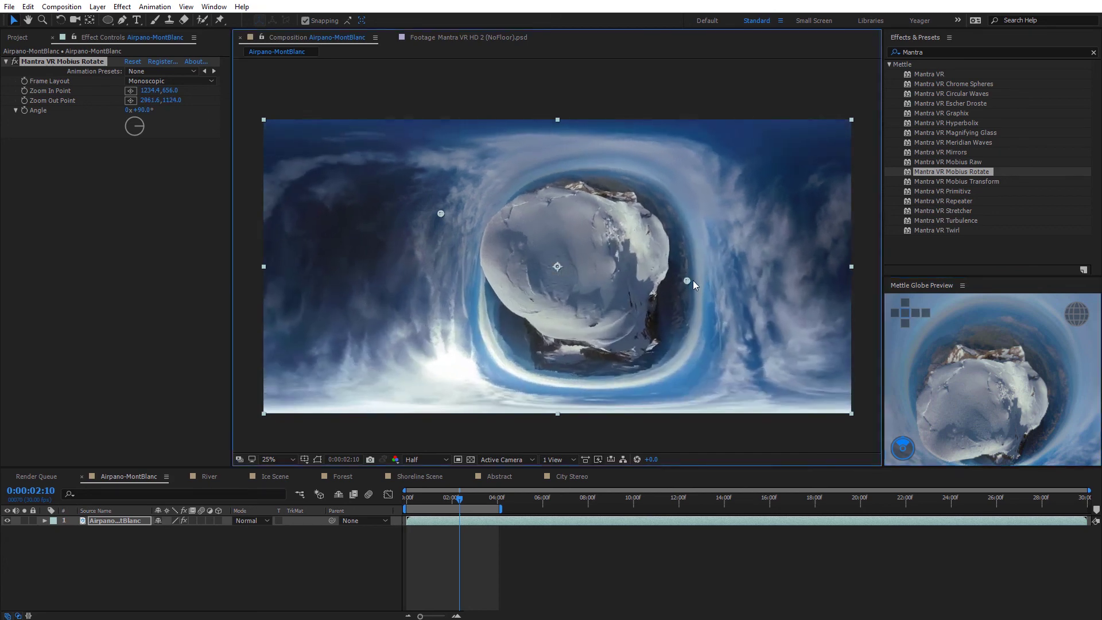
pyautogui.moveTo(440, 213); pyautogui.dragTo(285, 205)
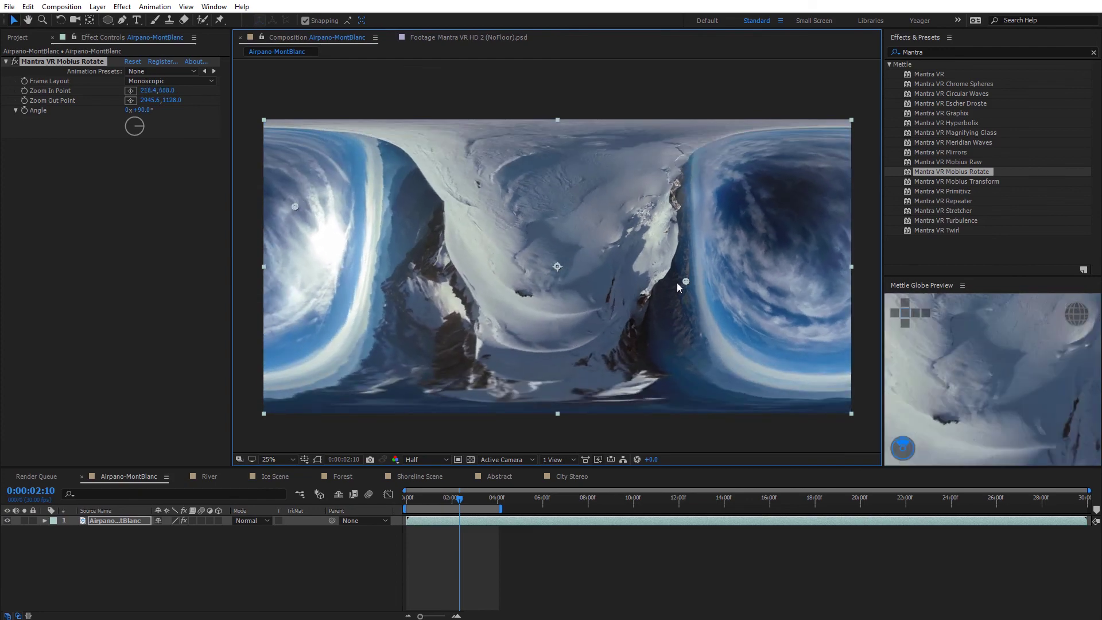
pyautogui.moveTo(699, 310); pyautogui.dragTo(751, 319)
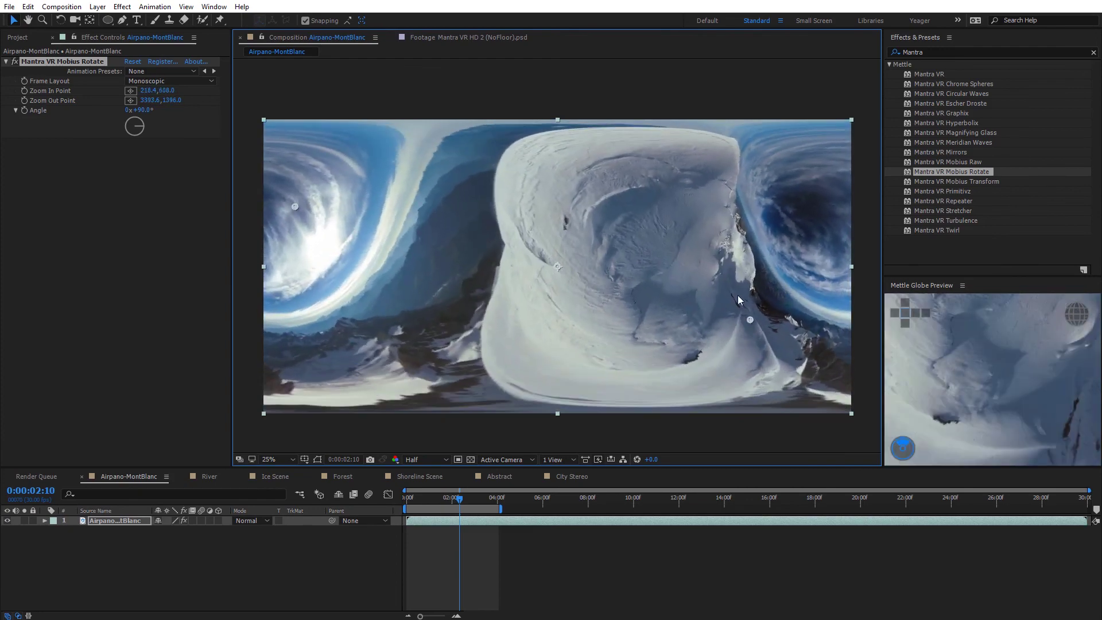
pyautogui.moveTo(295, 206); pyautogui.dragTo(294, 154)
pyautogui.moveTo(147, 116); pyautogui.dragTo(266, 160)
pyautogui.moveTo(240, 169); pyautogui.dragTo(266, 161)
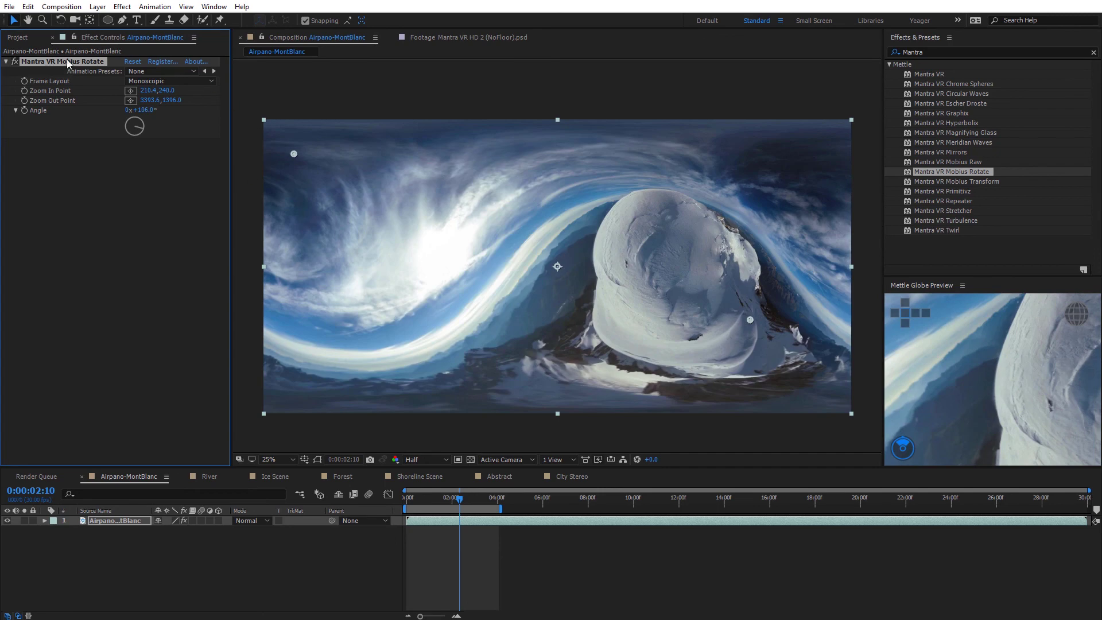
# Step: Replace the Mobius Rotate effect on the Airpano-MontBlanc layer with Mantra VR Mobius Transform and look around the globe preview
pyautogui.press('Delete')
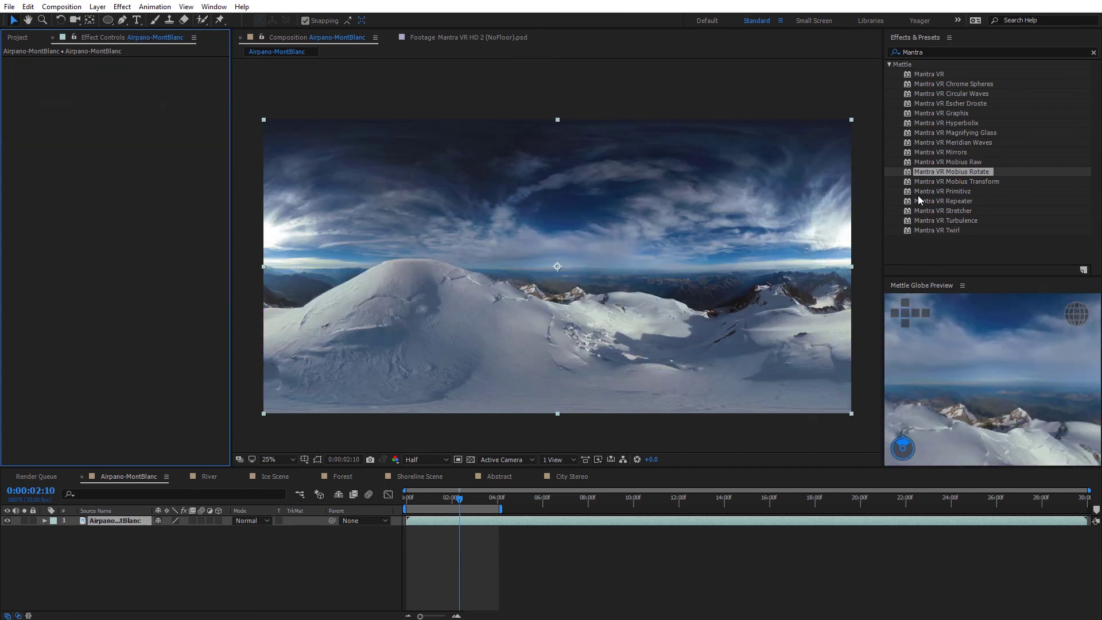
pyautogui.moveTo(937, 181); pyautogui.dragTo(684, 203)
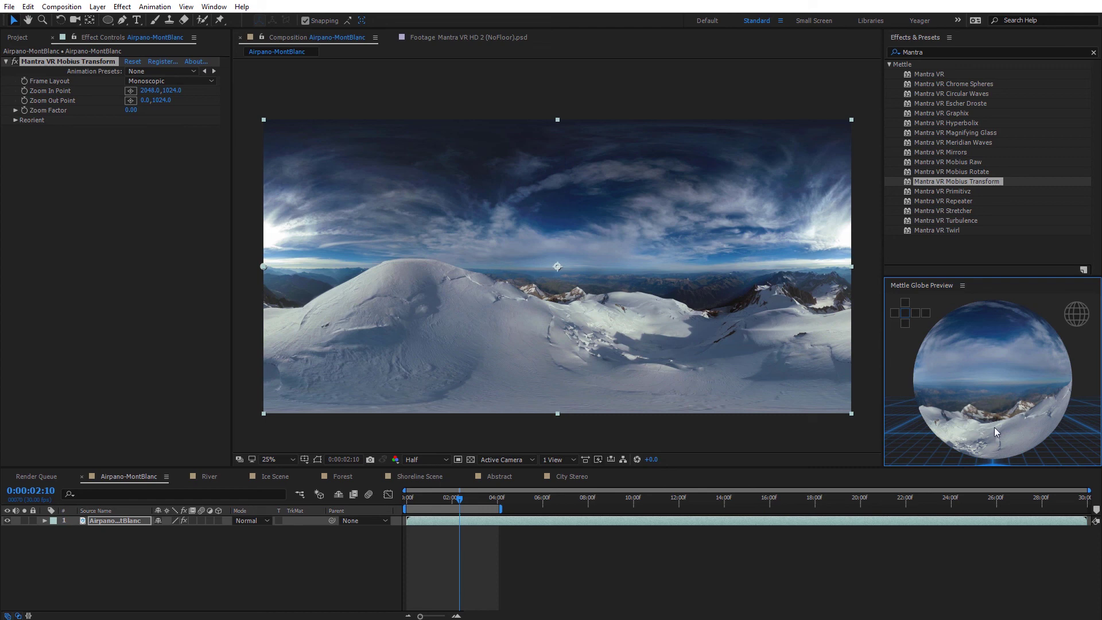
pyautogui.moveTo(1000, 388); pyautogui.dragTo(989, 363)
pyautogui.scroll(3, 995, 374)
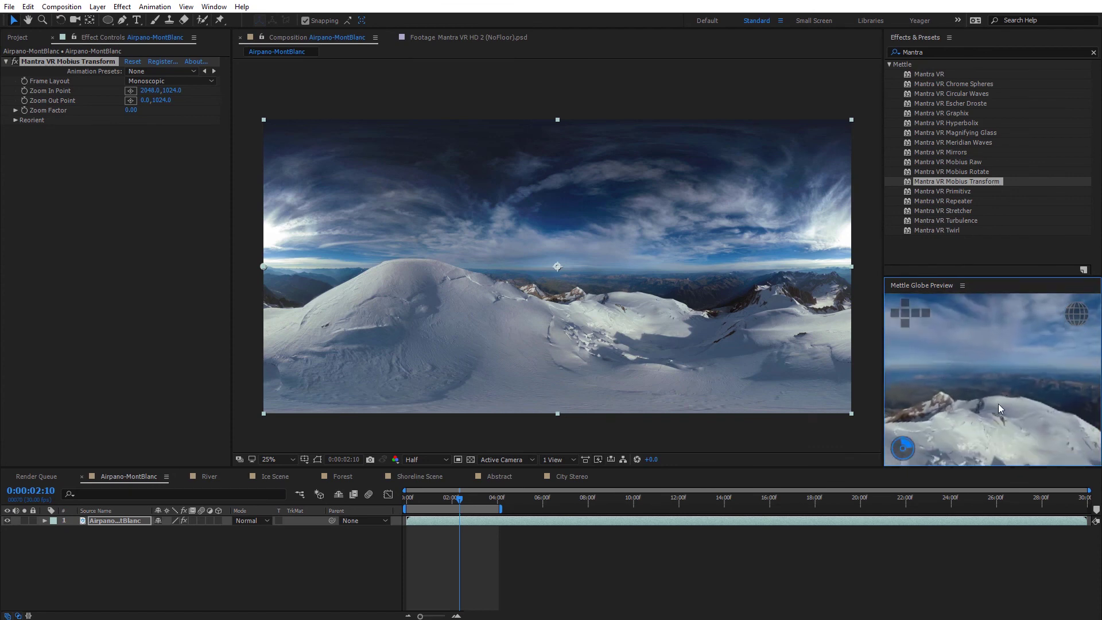
pyautogui.scroll(-5, 980, 377)
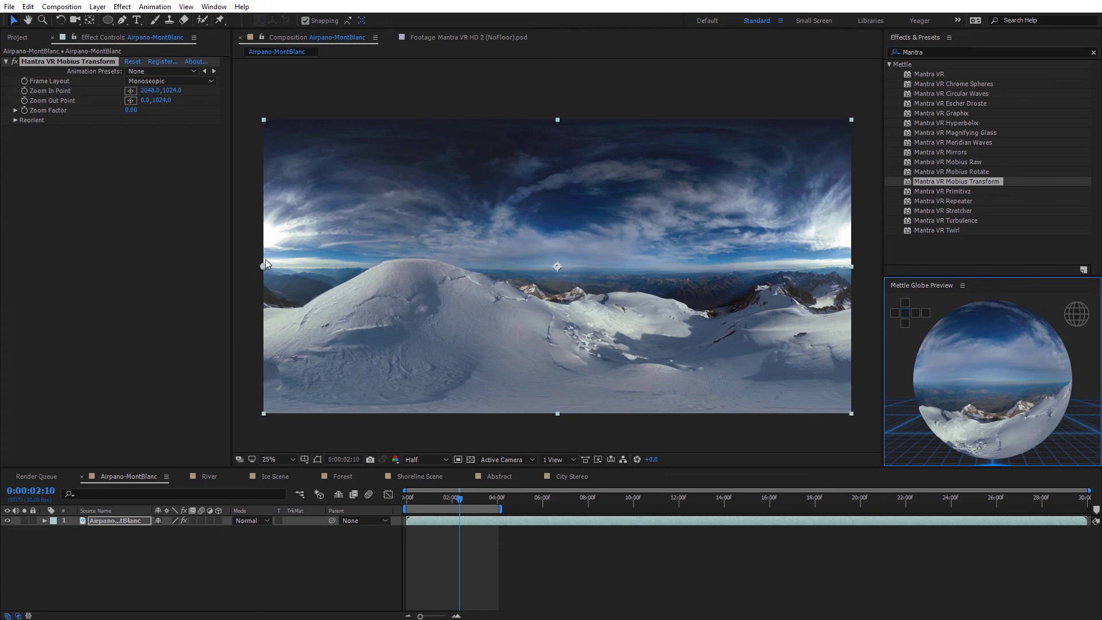
# Step: Set the Mobius Transform Zoom Factor to 2 and keyframe it at the start of the timeline
pyautogui.moveTo(131, 115); pyautogui.dragTo(133, 113)
pyautogui.click(134, 111)
pyautogui.write('2')
pyautogui.press('Return')
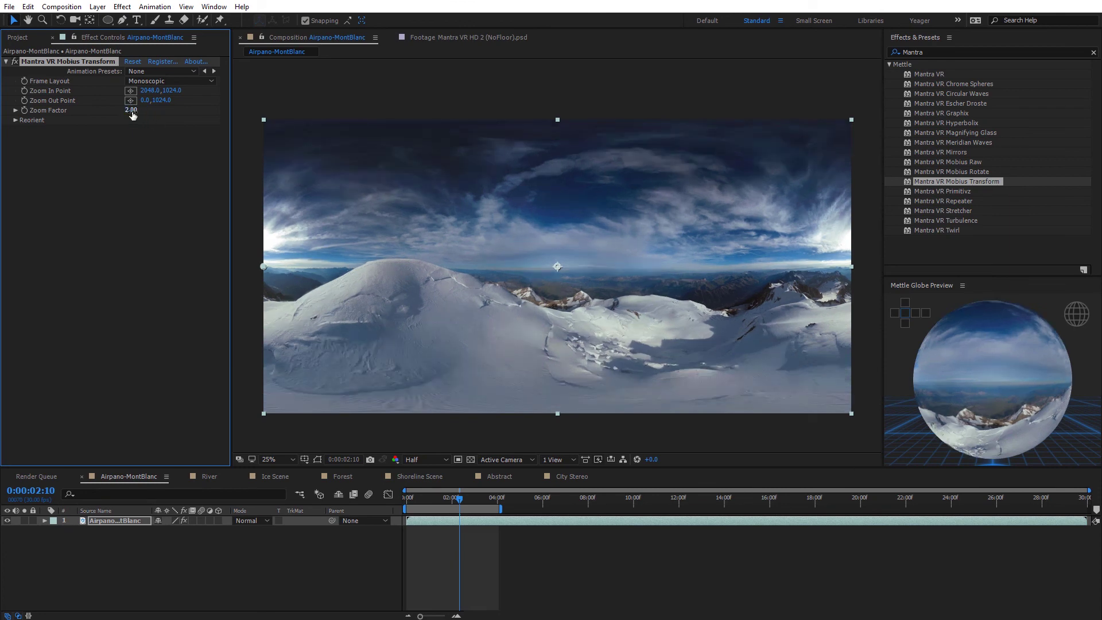
pyautogui.moveTo(462, 499); pyautogui.dragTo(400, 502)
pyautogui.click(26, 115)
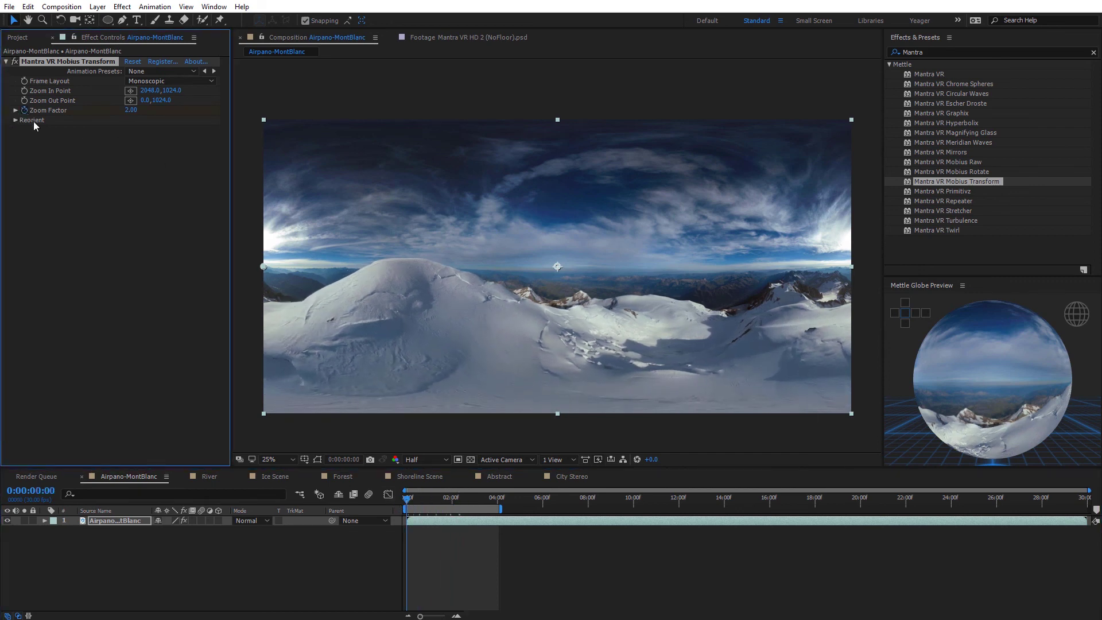
# Step: Keyframe the Zoom Factor to -2 at 0:00:04:00, preview the animation and return to the first frame
pyautogui.moveTo(489, 501); pyautogui.dragTo(498, 510)
pyautogui.click(132, 110)
pyautogui.write('-2')
pyautogui.press('Return')
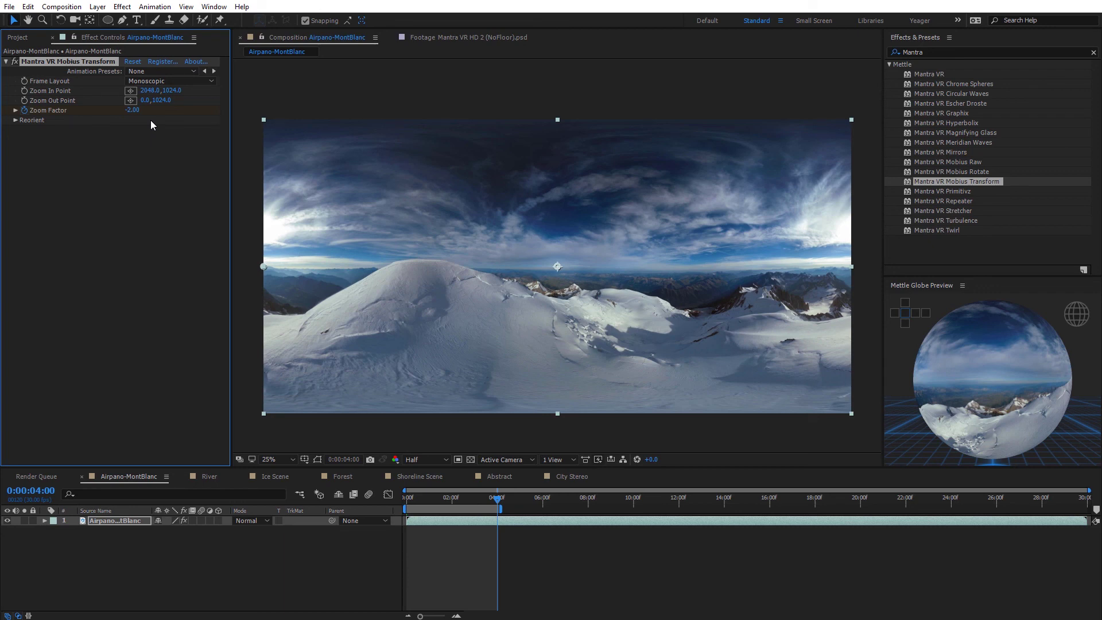
pyautogui.press('space')
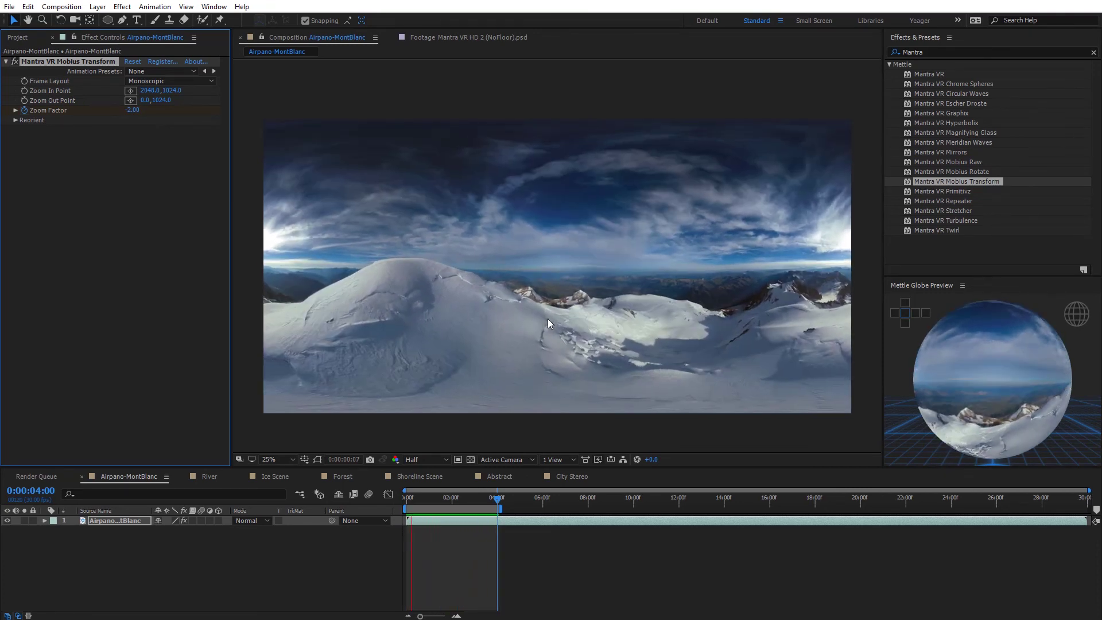
pyautogui.moveTo(418, 505)
pyautogui.mouseDown()
pyautogui.moveTo(487, 507)
pyautogui.moveTo(401, 507)
pyautogui.mouseUp()
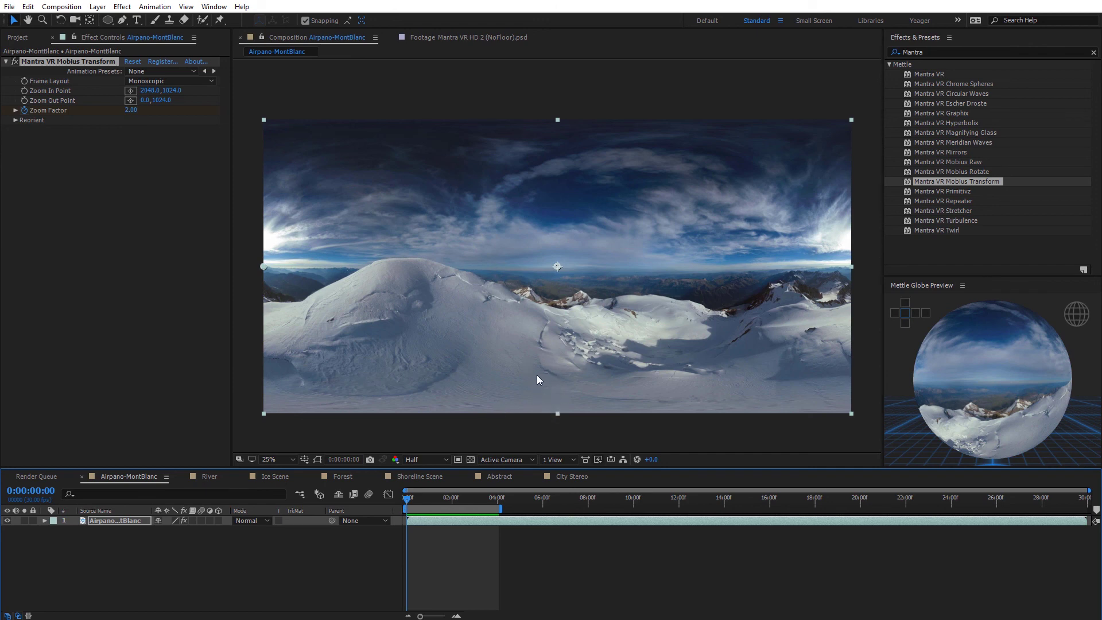
# Step: Expand the Reorient settings and set Pan (Y axis) to about -19°
pyautogui.click(16, 120)
pyautogui.moveTo(138, 162); pyautogui.dragTo(146, 136)
pyautogui.hotkey('ctrl', 'z')
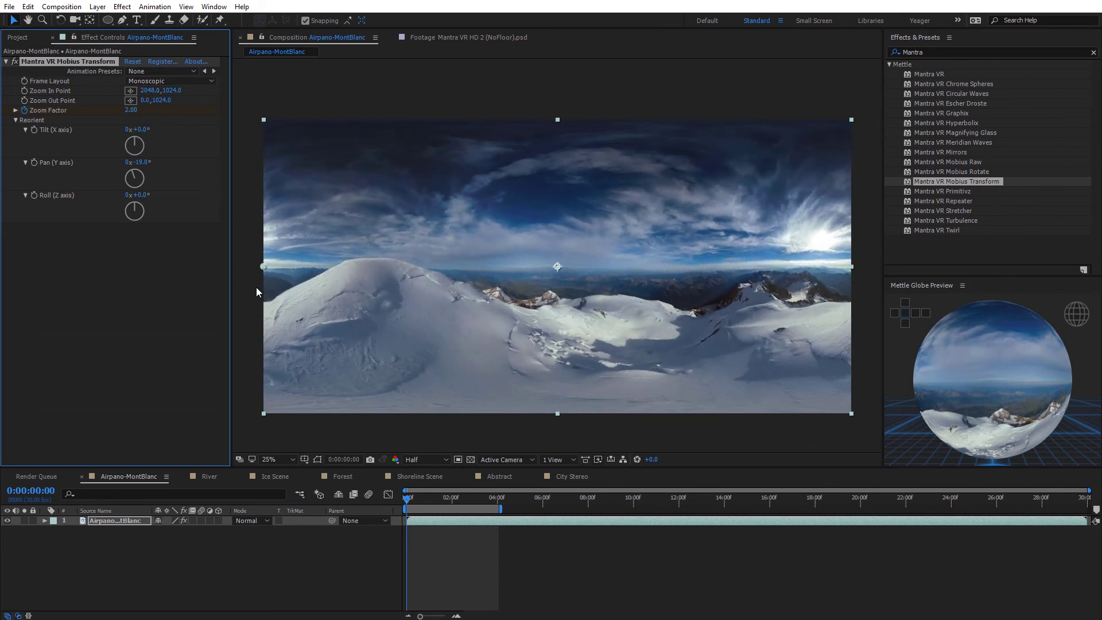
# Step: Move the Zoom Out Point to about 1384, 1064 and the Zoom In Point to about 3200, 1064, testing a higher Zoom Factor and undoing it
pyautogui.moveTo(264, 267); pyautogui.dragTo(462, 271)
pyautogui.moveTo(557, 267); pyautogui.dragTo(723, 271)
pyautogui.moveTo(131, 110); pyautogui.dragTo(133, 111)
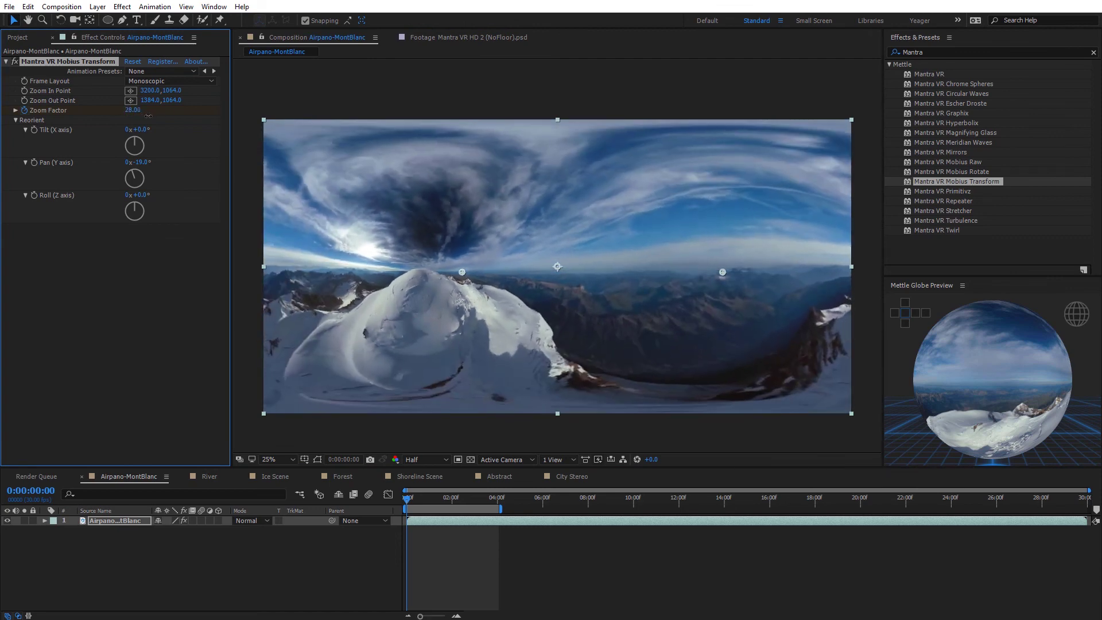
pyautogui.hotkey('ctrl', 'z')
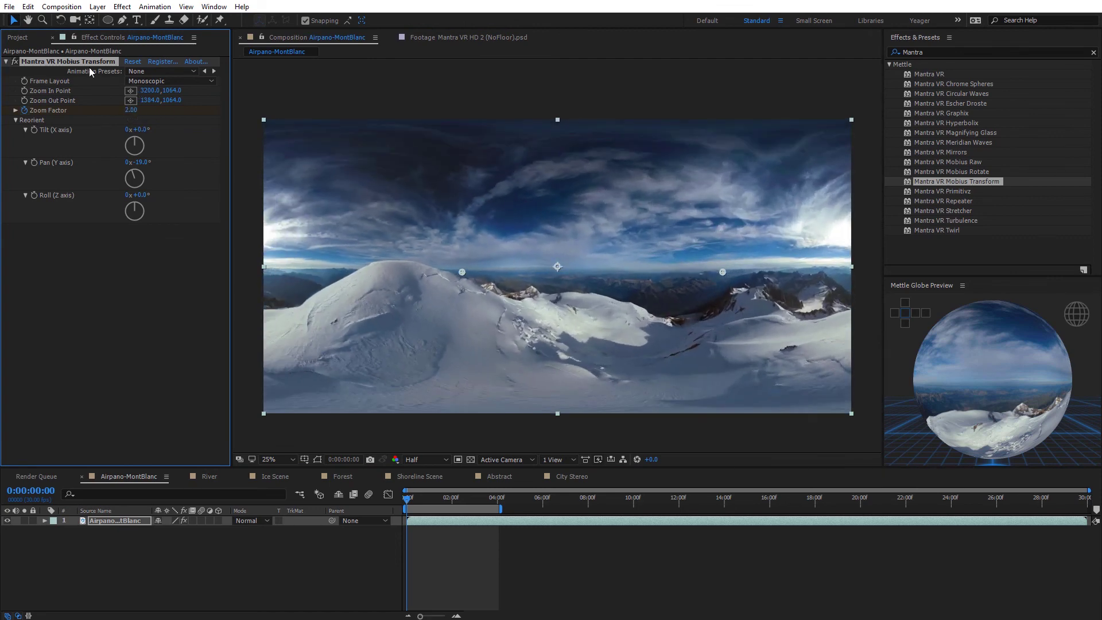
# Step: Replace the Mobius Transform effect on the layer with Mantra VR Primitivz
pyautogui.press('Delete')
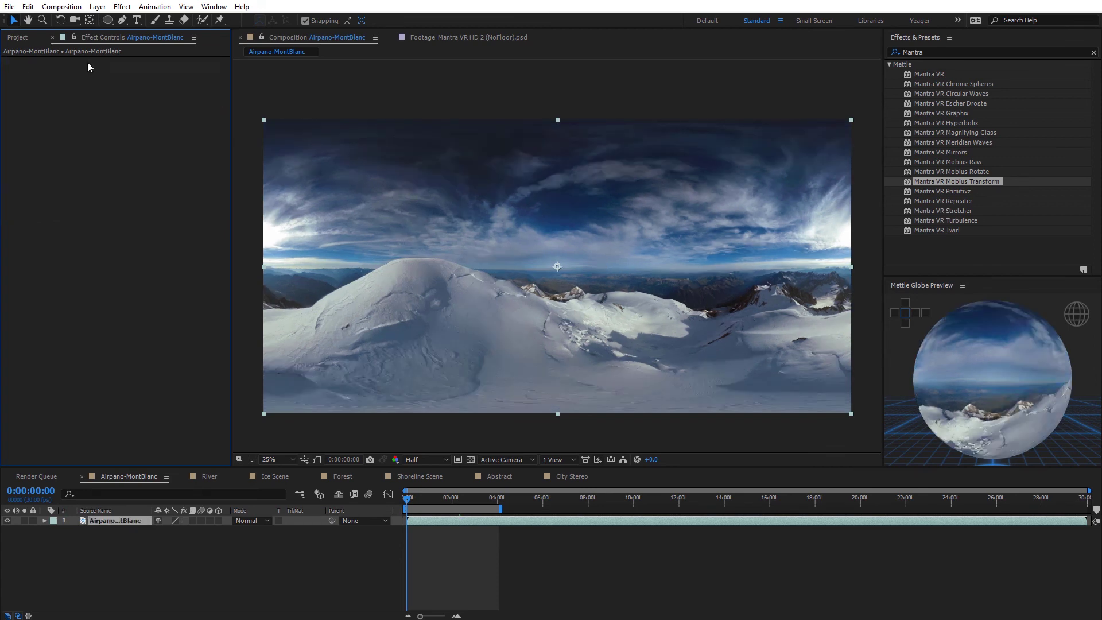
pyautogui.moveTo(947, 191); pyautogui.dragTo(656, 254)
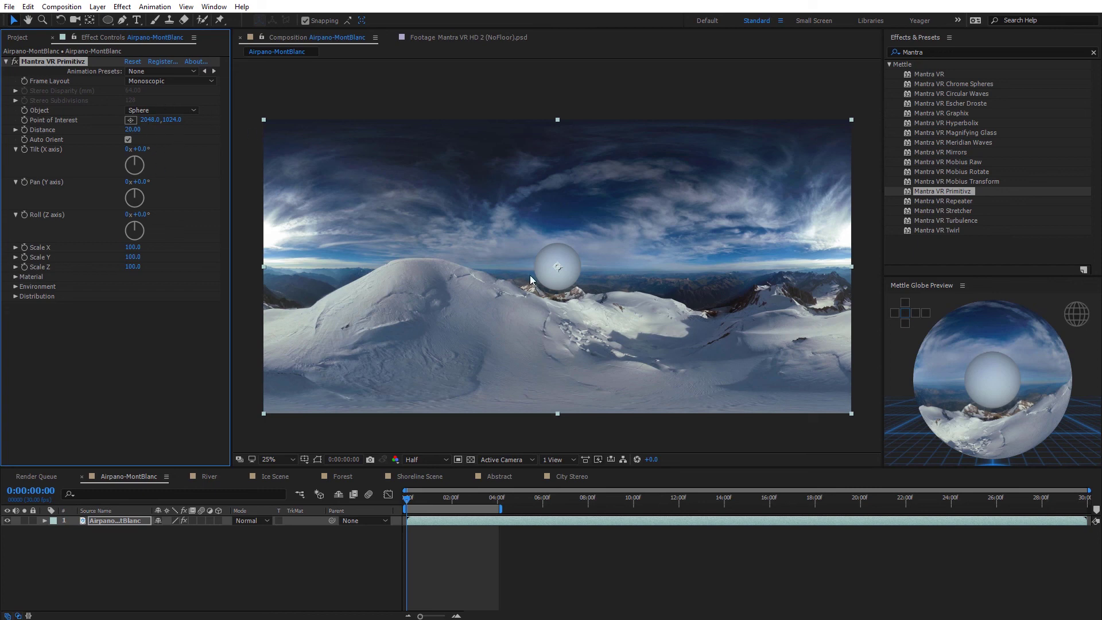
pyautogui.scroll(1, 573, 294)
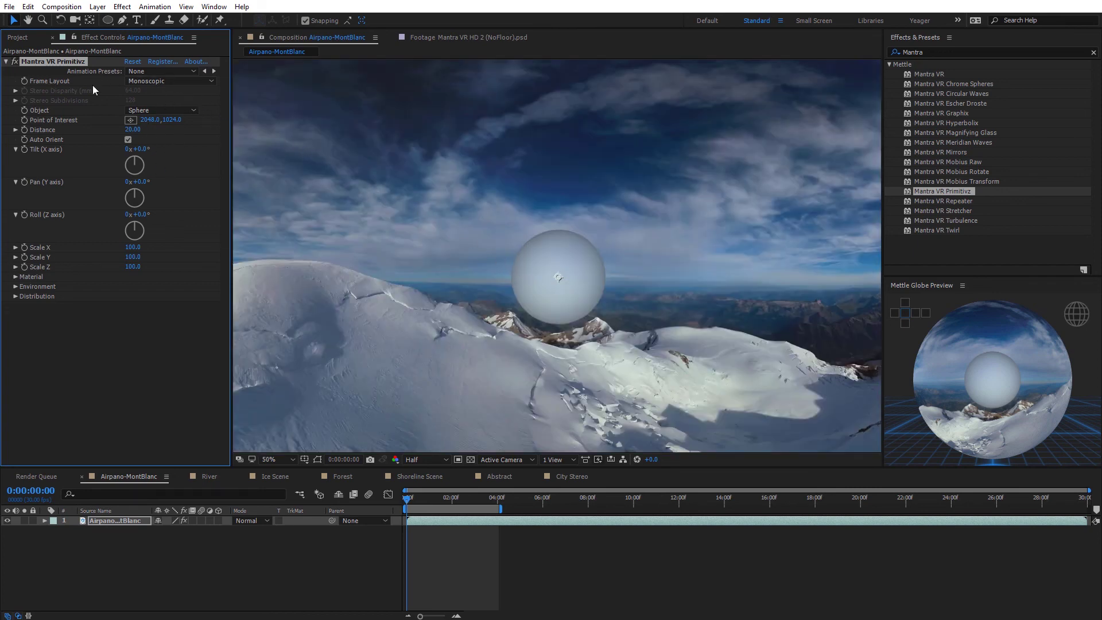
# Step: Change the Primitivz object to Cube and shift its Point of Interest to about 2048, 1016
pyautogui.click(160, 83)
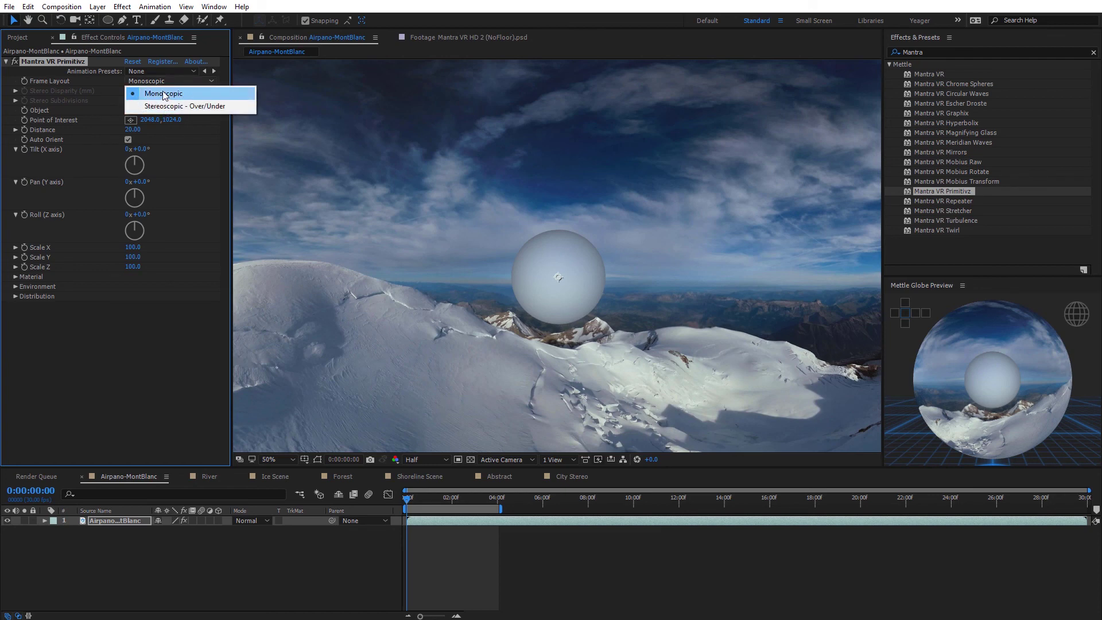
pyautogui.click(101, 76)
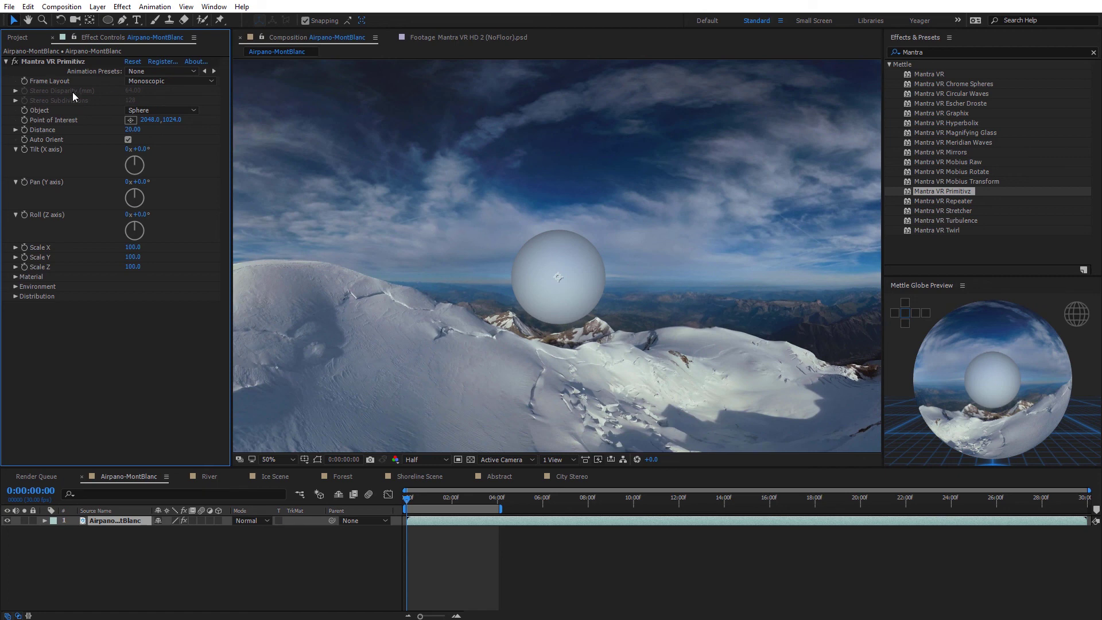
pyautogui.click(147, 110)
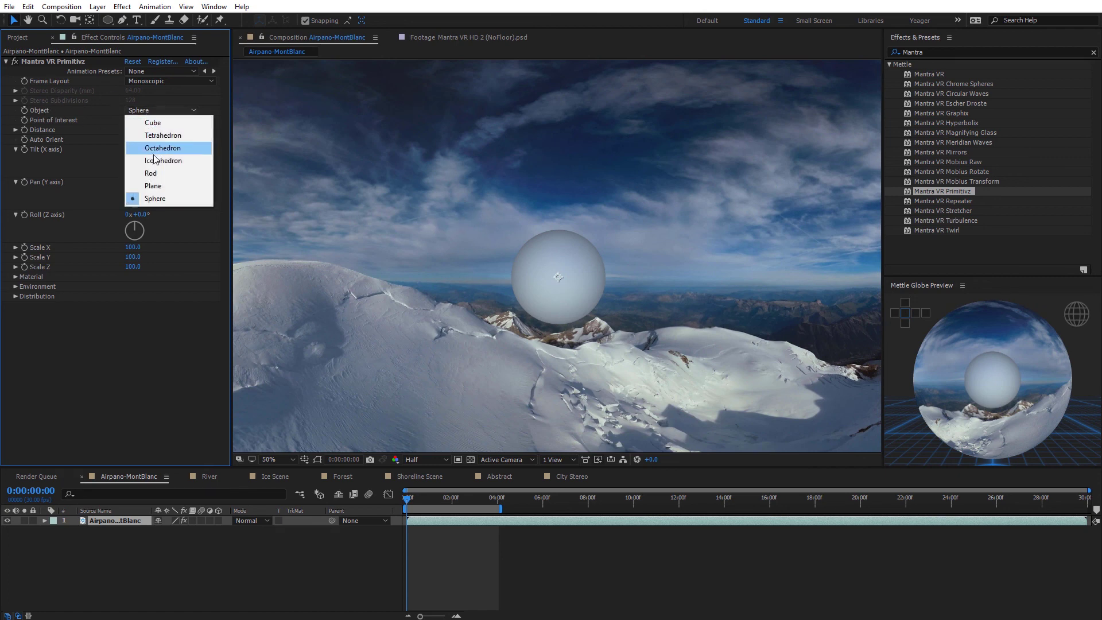
pyautogui.click(169, 124)
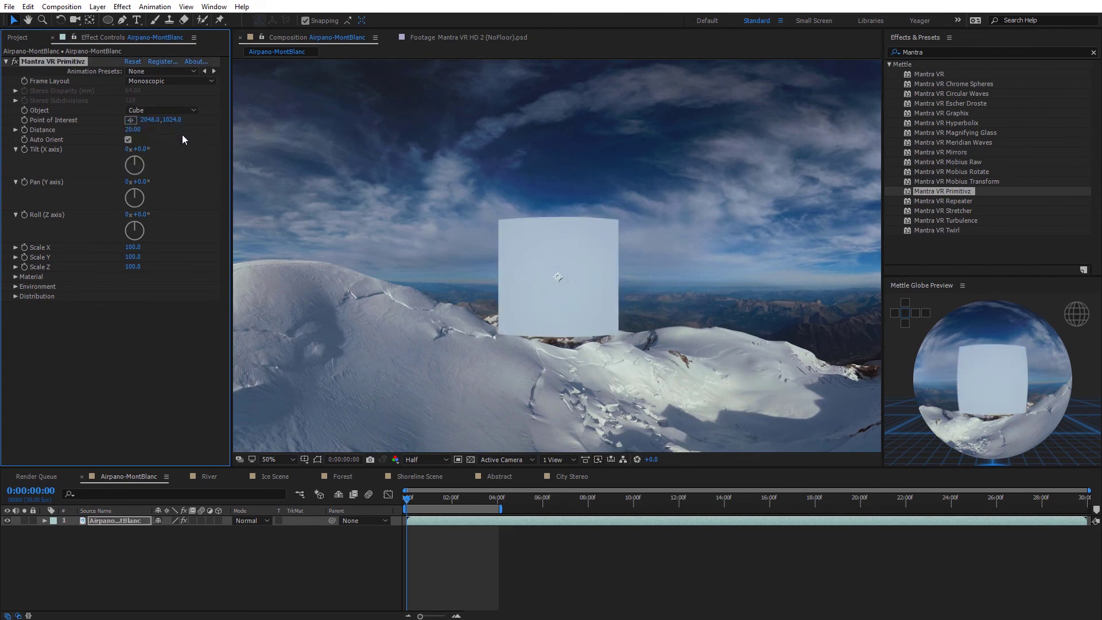
pyautogui.moveTo(558, 277)
pyautogui.mouseDown()
pyautogui.moveTo(557, 322)
pyautogui.moveTo(557, 284)
pyautogui.mouseUp()
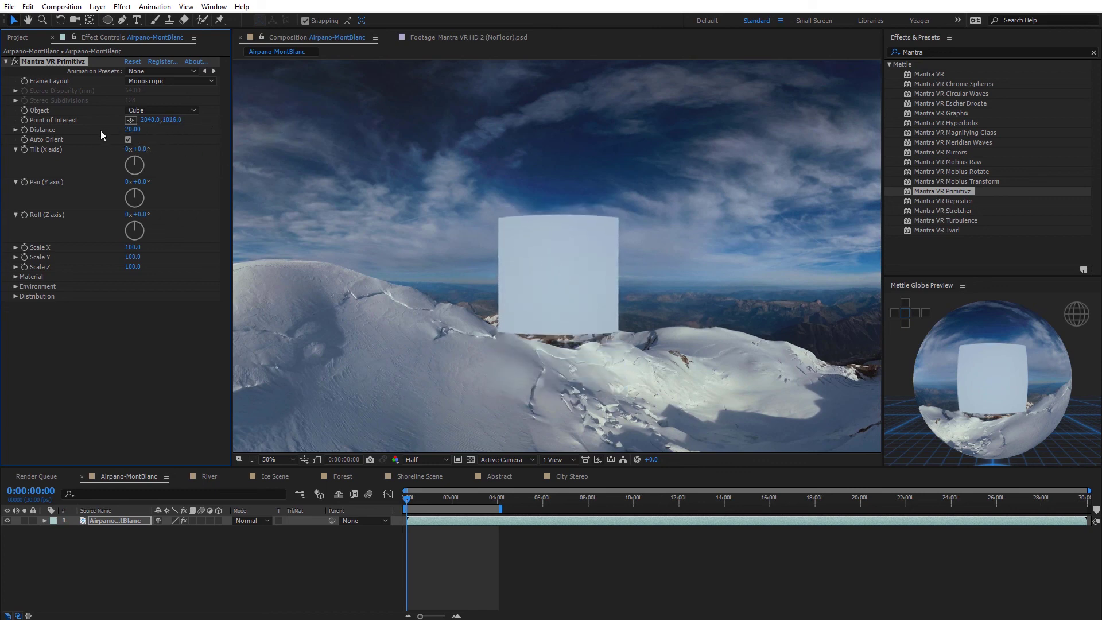
# Step: Set the cube's Distance to 21 and test Auto Orient by switching it off and back on
pyautogui.moveTo(133, 129)
pyautogui.mouseDown()
pyautogui.moveTo(122, 129)
pyautogui.moveTo(158, 131)
pyautogui.moveTo(132, 140)
pyautogui.mouseUp()
pyautogui.click(129, 139)
pyautogui.click(128, 139)
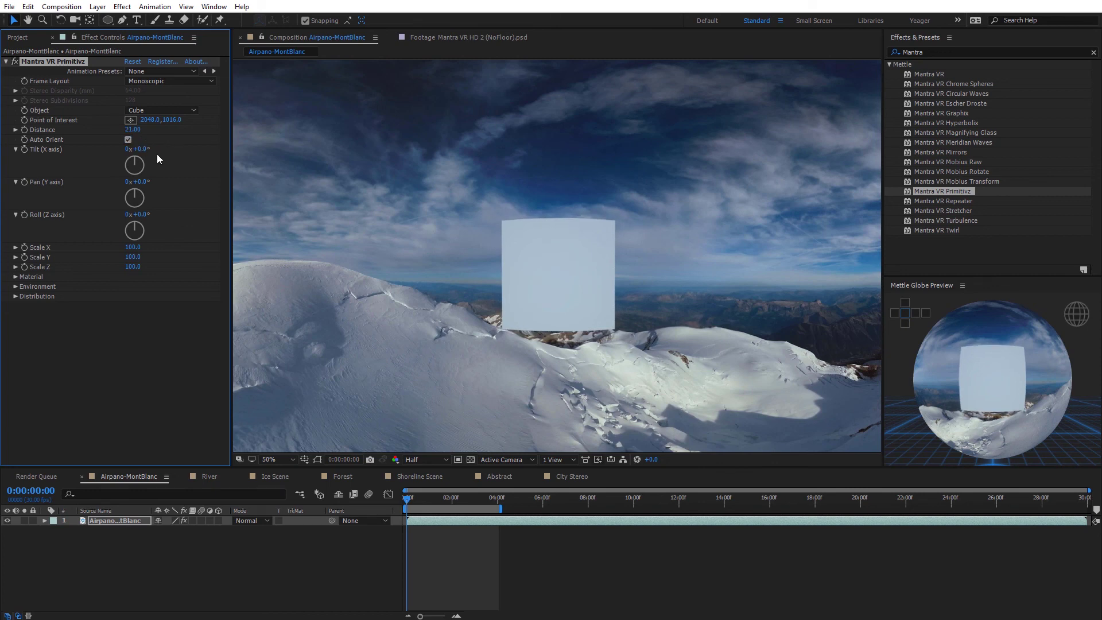
# Step: Rotate the cube by setting Tilt (X axis) to 42° and Pan (Y axis) to 58°
pyautogui.moveTo(134, 158); pyautogui.dragTo(141, 159)
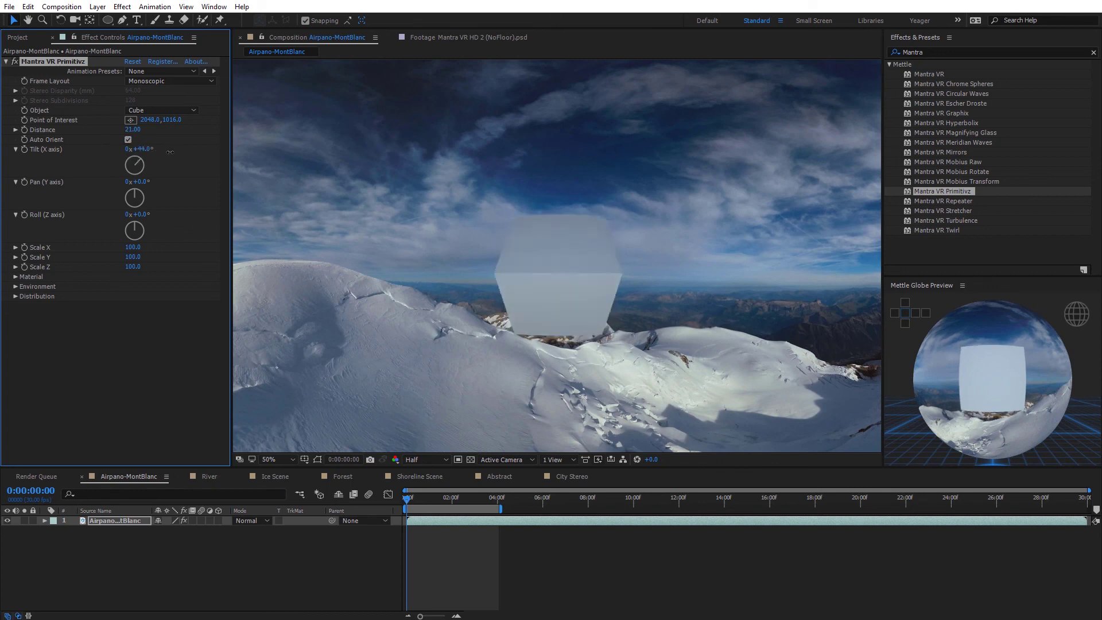
pyautogui.moveTo(147, 182); pyautogui.dragTo(171, 181)
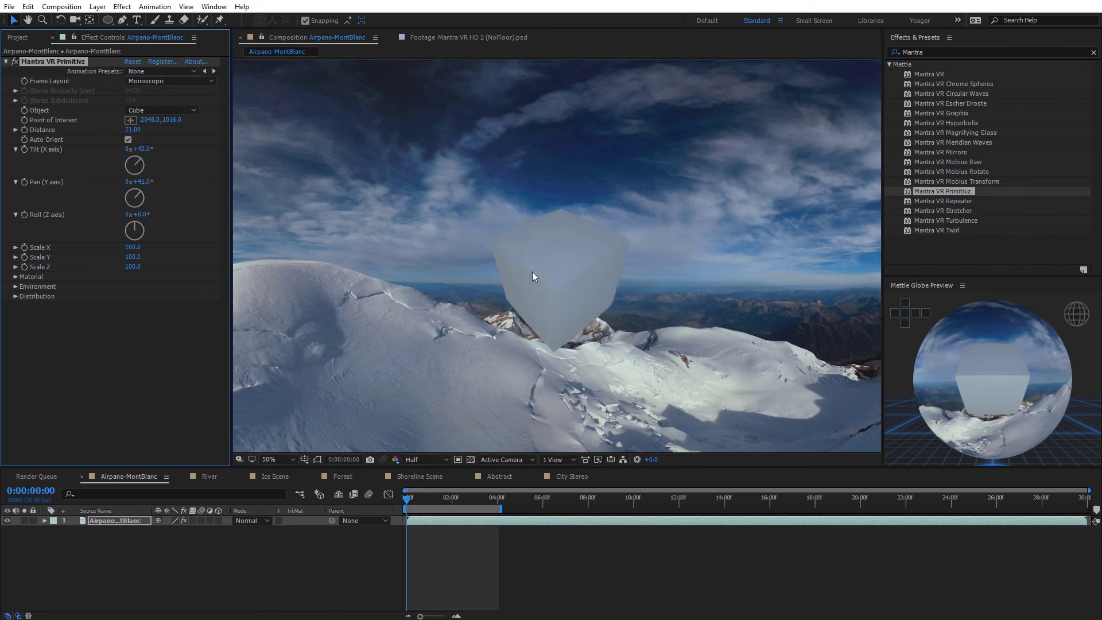
pyautogui.moveTo(137, 181); pyautogui.dragTo(172, 195)
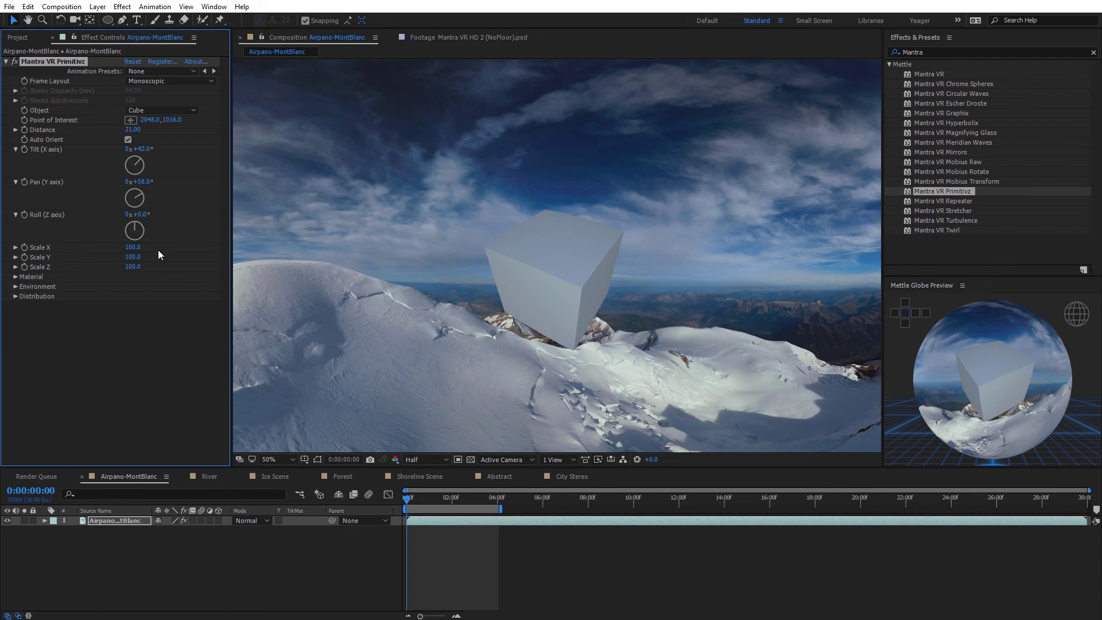
# Step: Try cube scales of 110, 80 and 90 on X, Y and Z, and reset all three to 100
pyautogui.moveTo(133, 247); pyautogui.dragTo(132, 269)
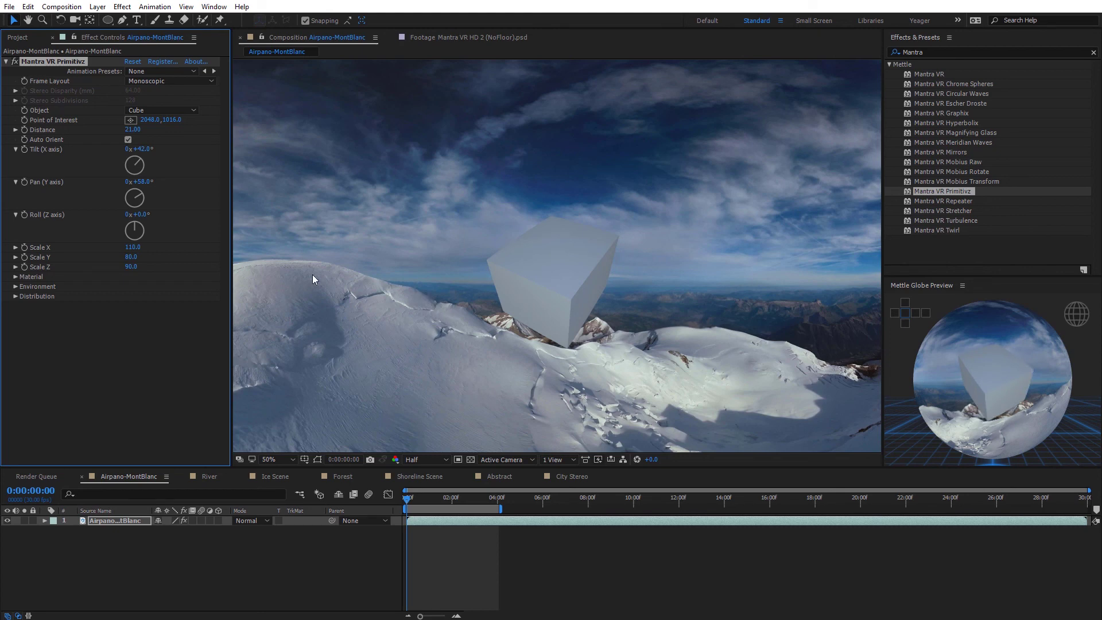
pyautogui.click(137, 248)
pyautogui.write('100')
pyautogui.press('Return')
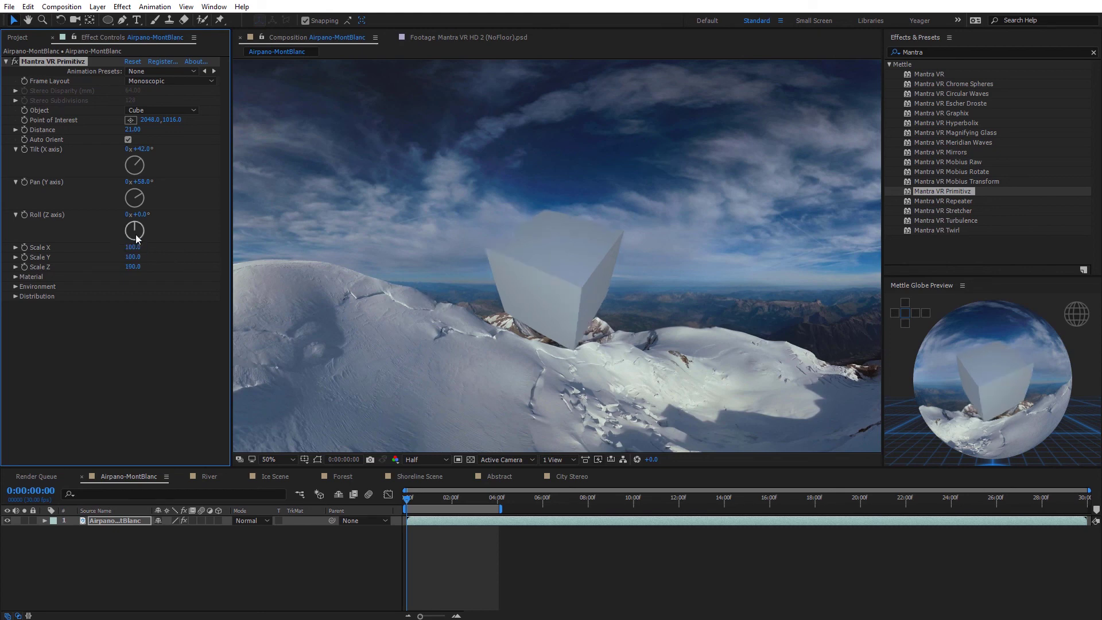
# Step: Set the cube material's Reflectivity and Diffuse to 100 and Ambient to 52, and set Pan (Y axis) to 98°
pyautogui.click(19, 278)
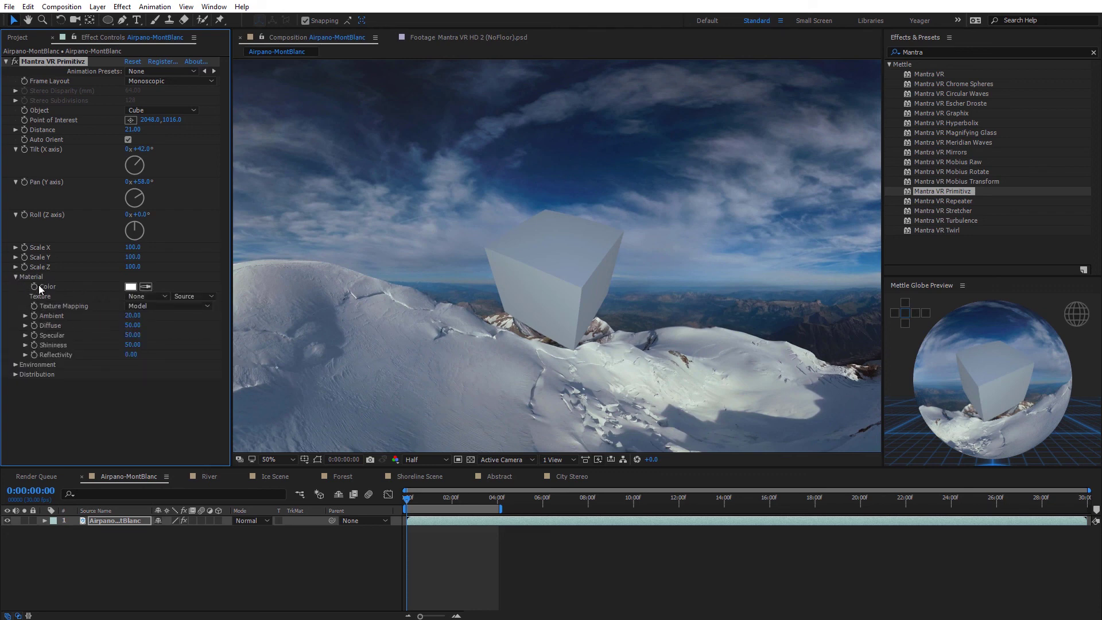
pyautogui.click(149, 297)
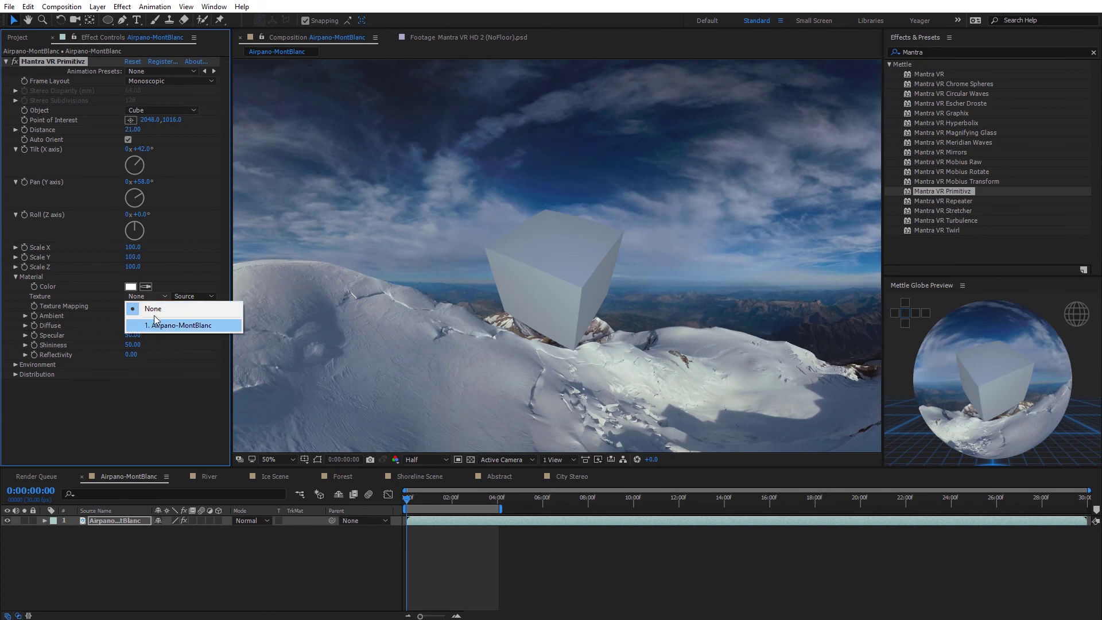
pyautogui.click(105, 298)
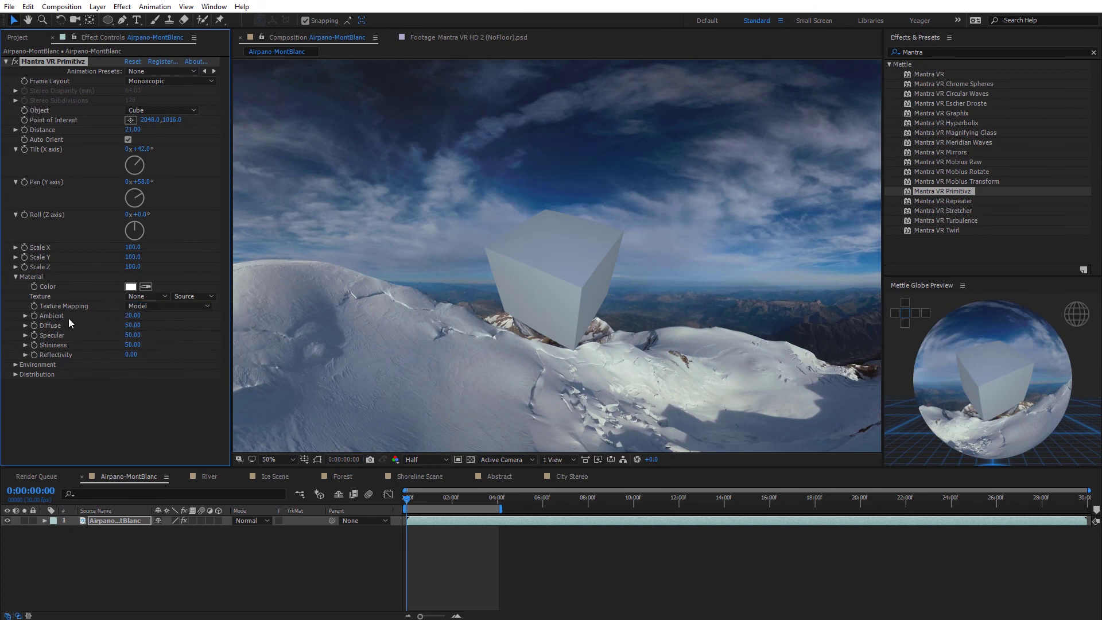
pyautogui.moveTo(124, 356); pyautogui.dragTo(517, 335)
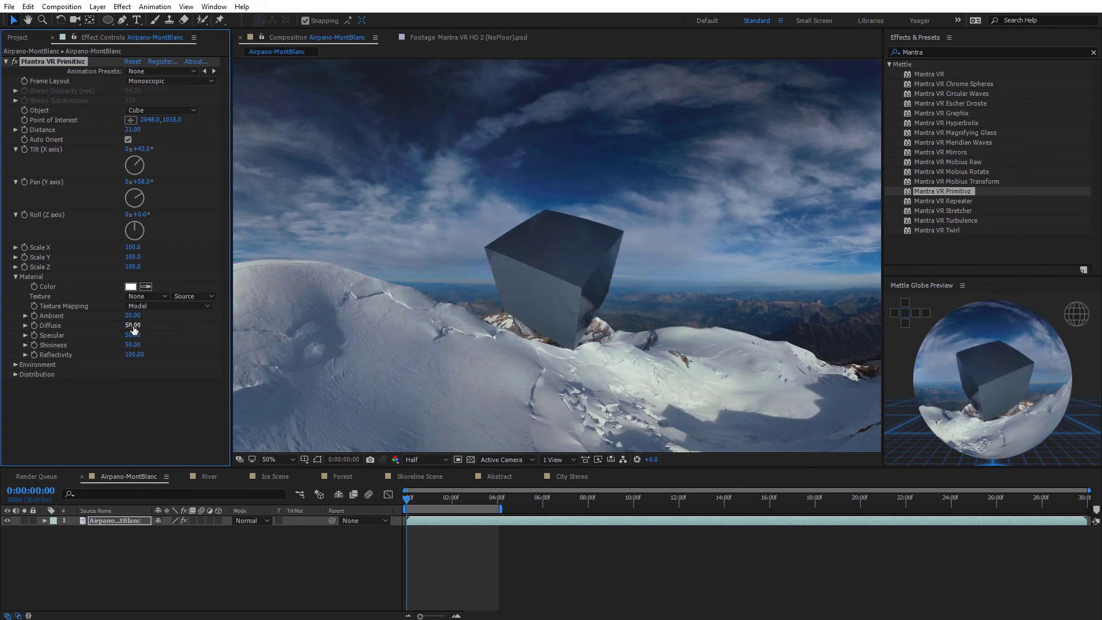
pyautogui.moveTo(143, 326); pyautogui.dragTo(153, 319)
pyautogui.moveTo(179, 184); pyautogui.dragTo(146, 150)
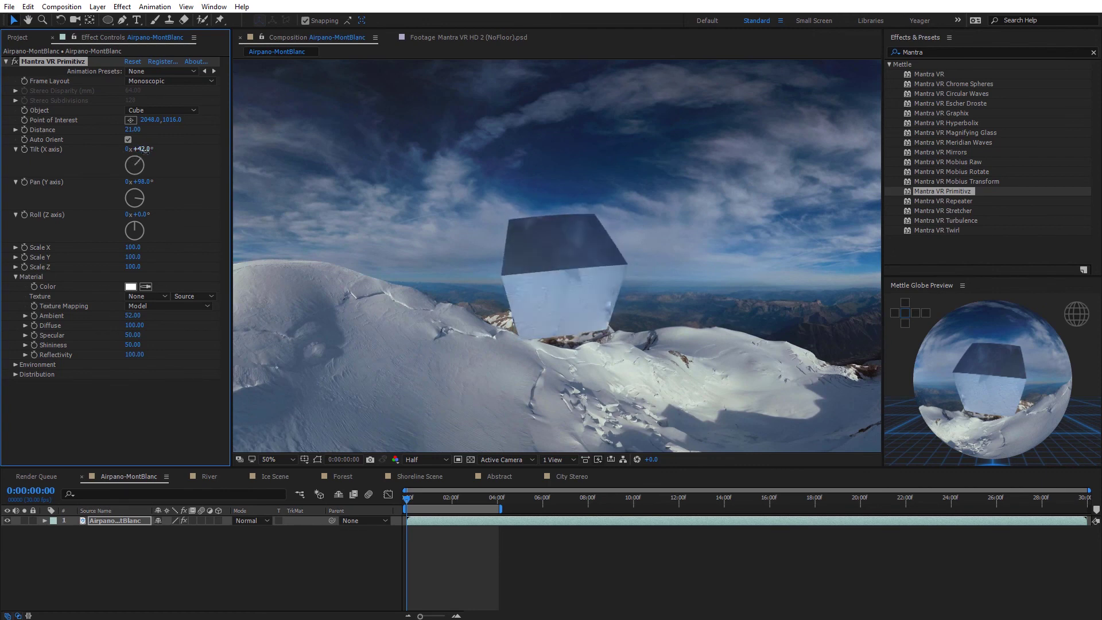
pyautogui.click(130, 287)
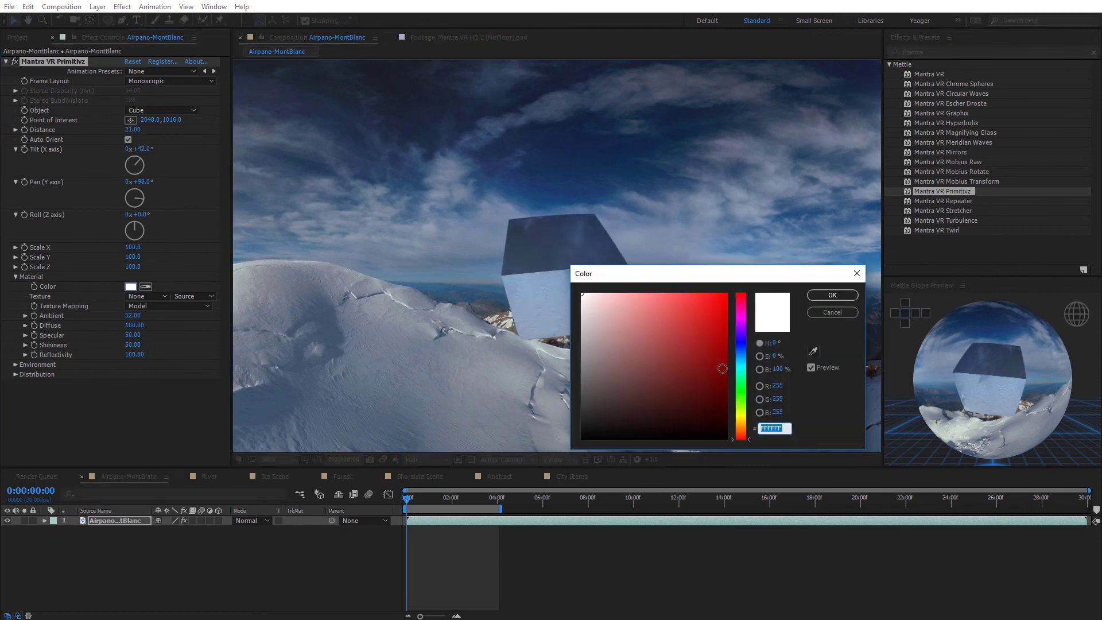
pyautogui.click(740, 365)
pyautogui.click(720, 301)
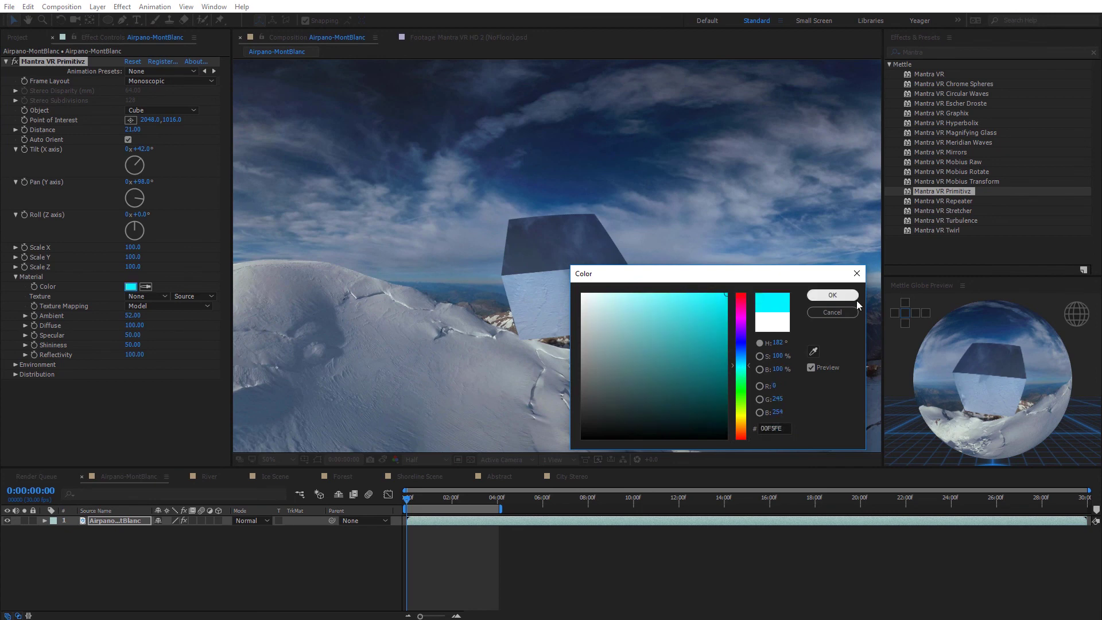
pyautogui.click(832, 312)
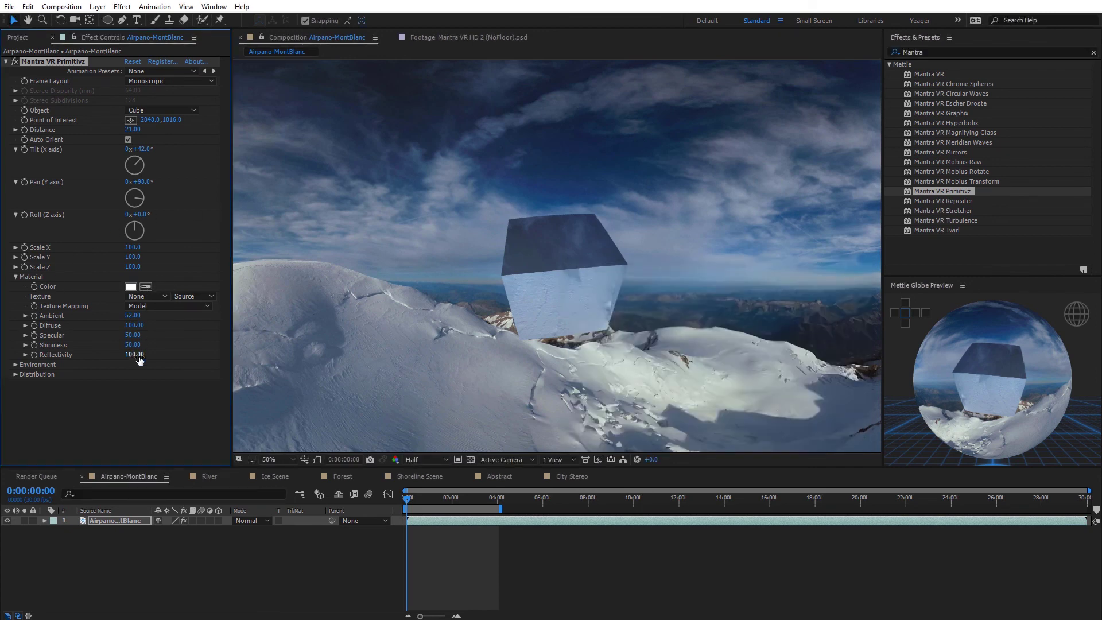
# Step: Set the material's Reflectivity to 41 and its color to bright green at hue 150°, and pan the cube to 131°
pyautogui.moveTo(129, 354); pyautogui.dragTo(101, 354)
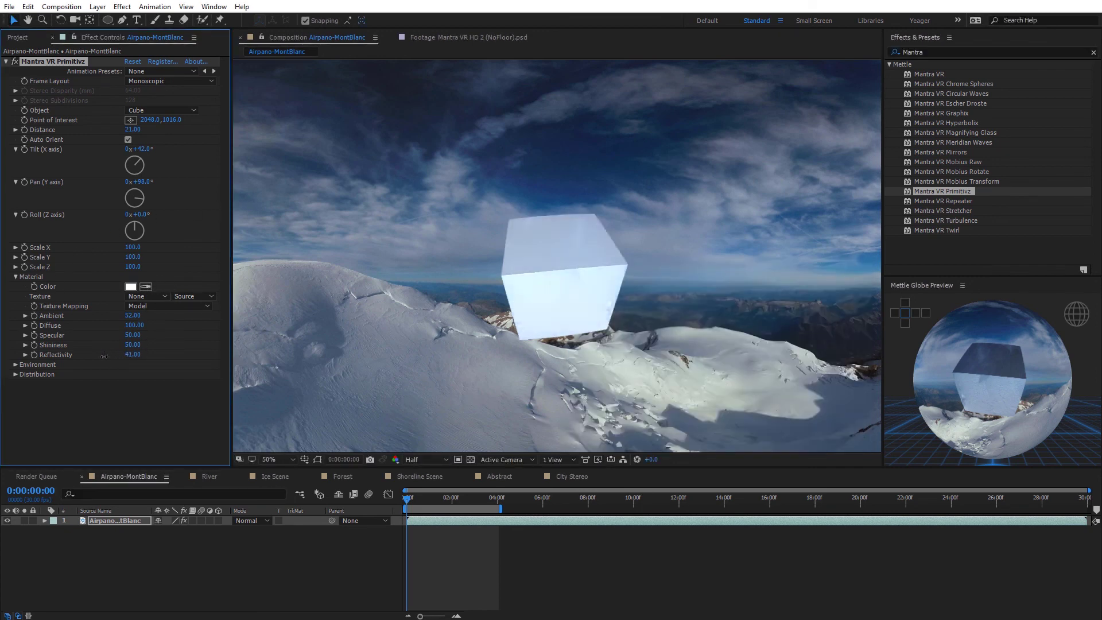
pyautogui.click(130, 287)
pyautogui.click(742, 379)
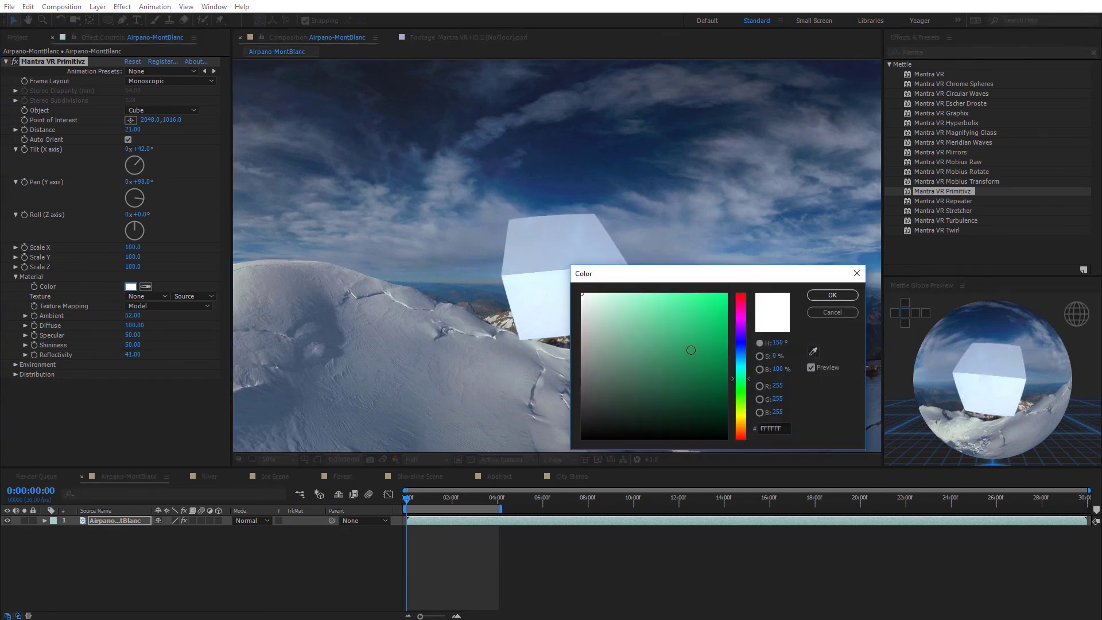
pyautogui.click(726, 294)
pyautogui.click(832, 295)
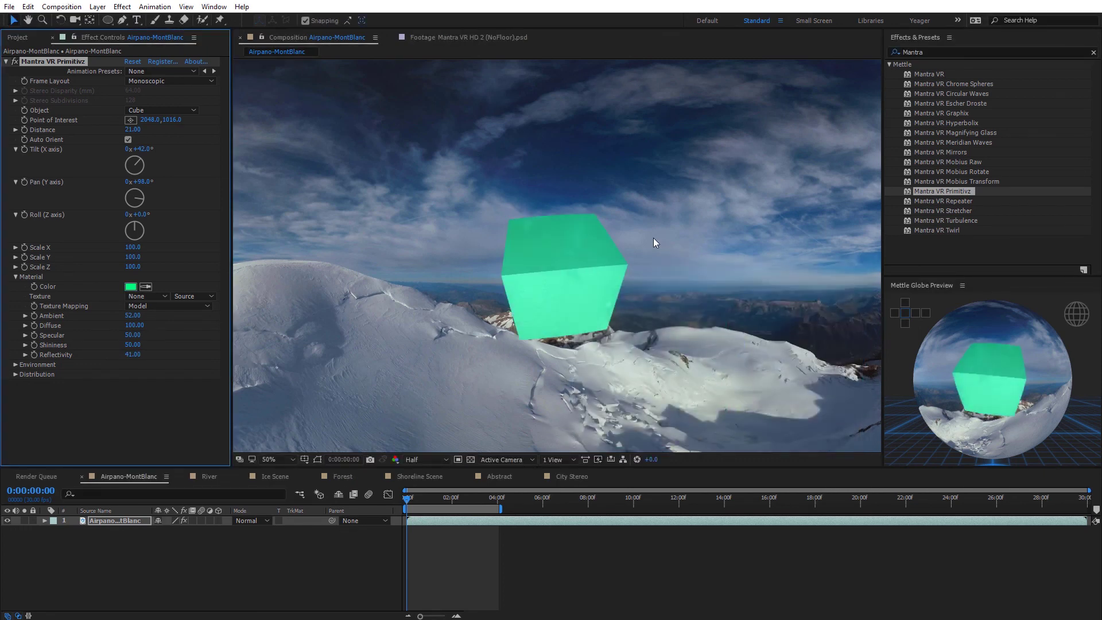
pyautogui.moveTo(159, 181); pyautogui.dragTo(165, 186)
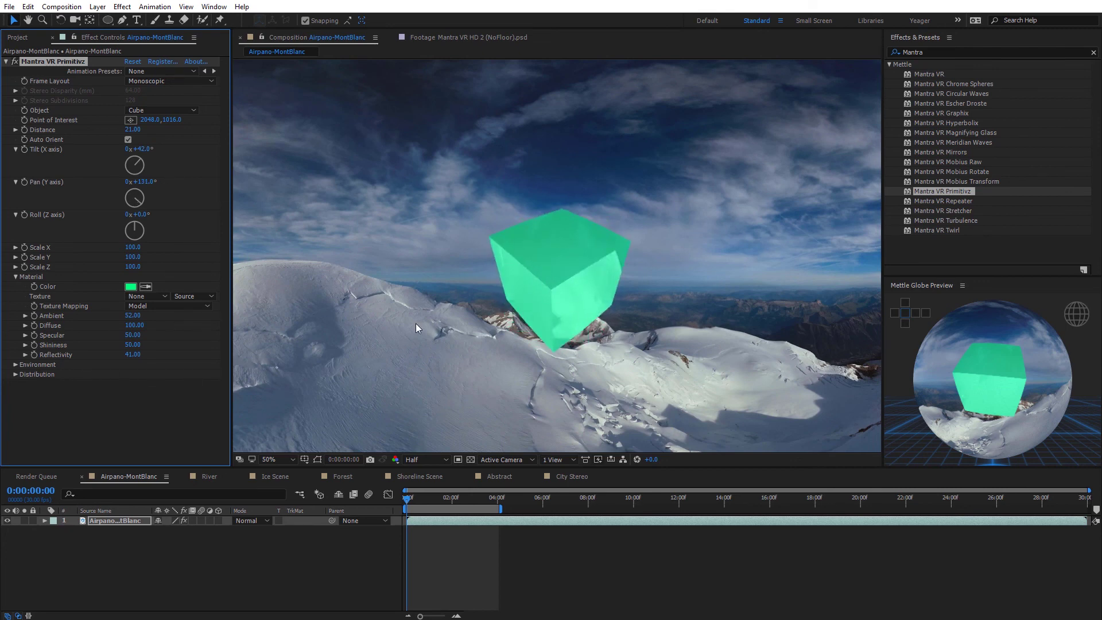
# Step: Expand the Environment settings and switch Draw Background off and back on
pyautogui.click(15, 365)
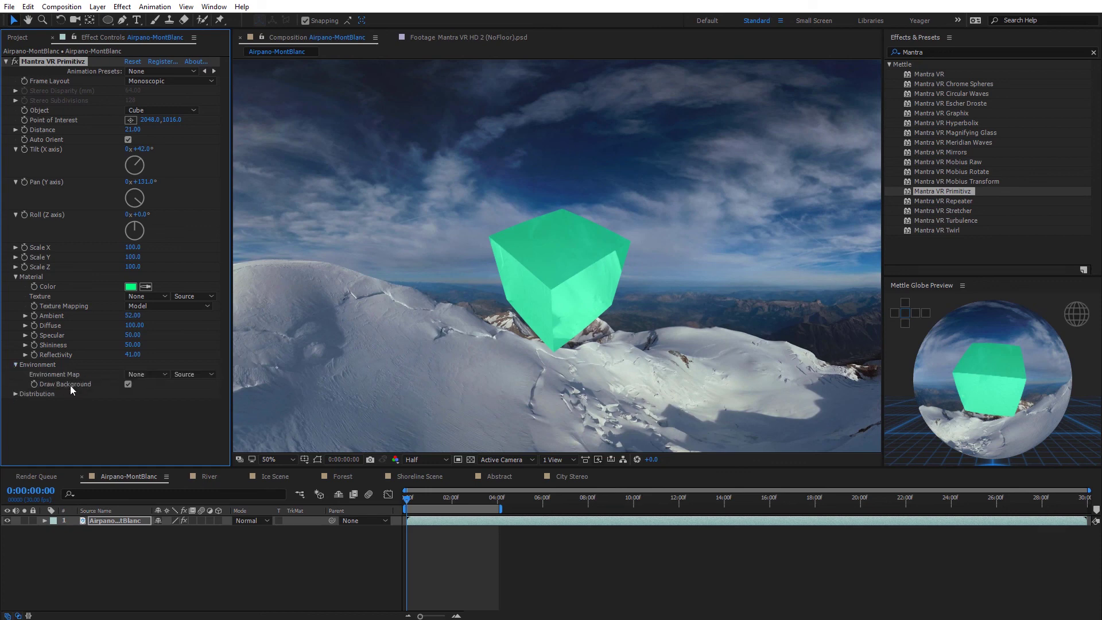
pyautogui.click(128, 384)
pyautogui.scroll(-1, 459, 306)
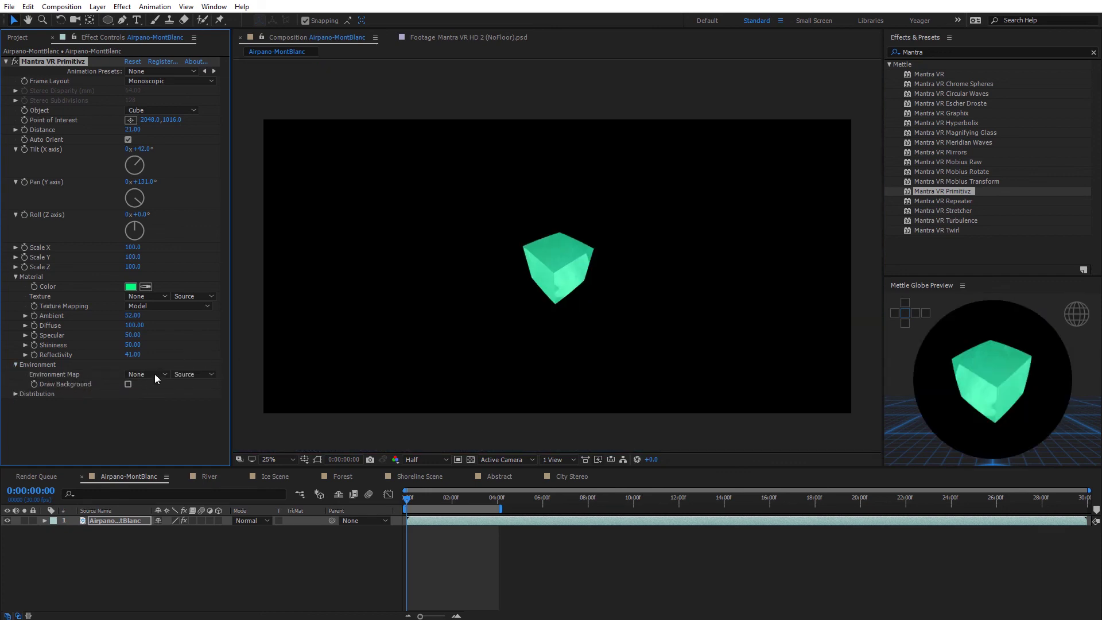
pyautogui.click(128, 385)
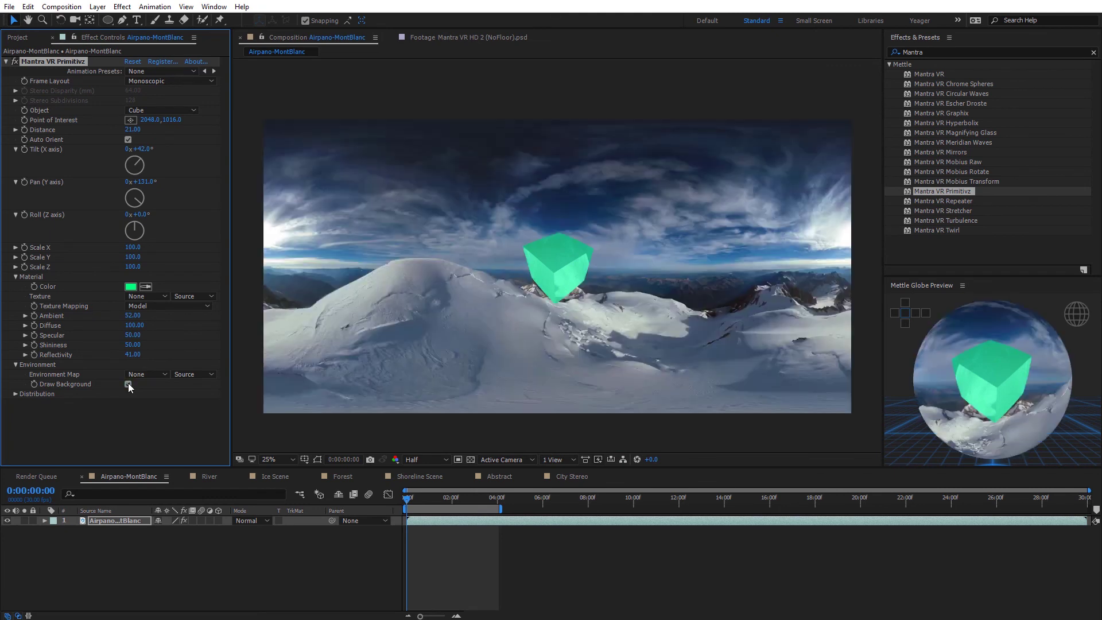
# Step: Distribute 14 cube instances with Rotation Around POI at 78°, and rotate them to Tilt 113° and Roll 38°
pyautogui.click(16, 394)
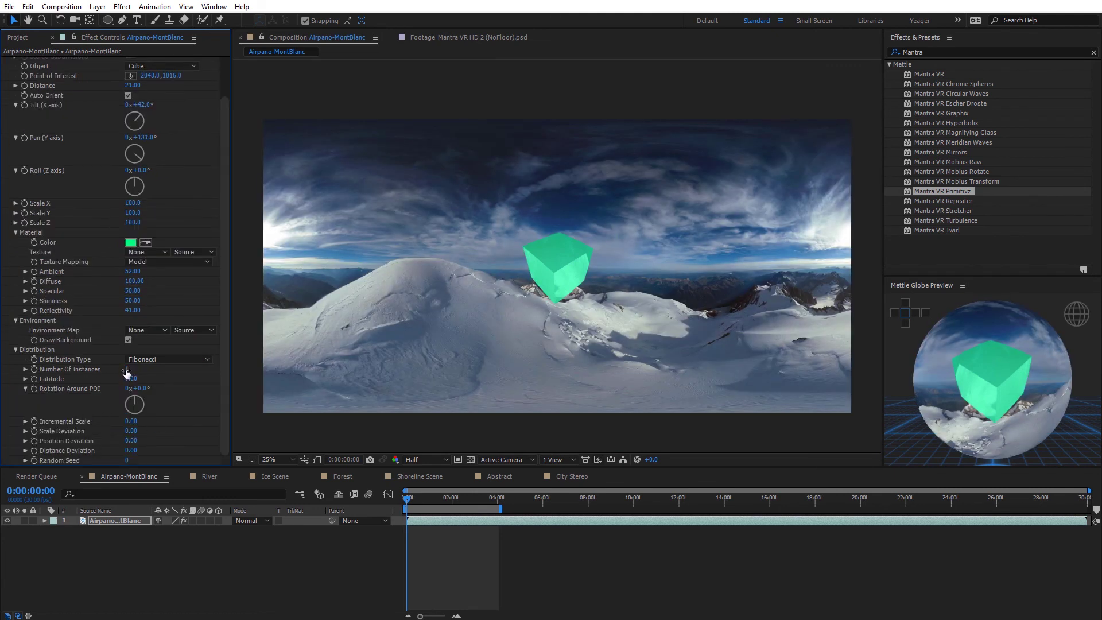
pyautogui.moveTo(143, 369)
pyautogui.mouseDown()
pyautogui.moveTo(205, 371)
pyautogui.moveTo(174, 389)
pyautogui.moveTo(189, 390)
pyautogui.moveTo(92, 380)
pyautogui.moveTo(139, 378)
pyautogui.mouseUp()
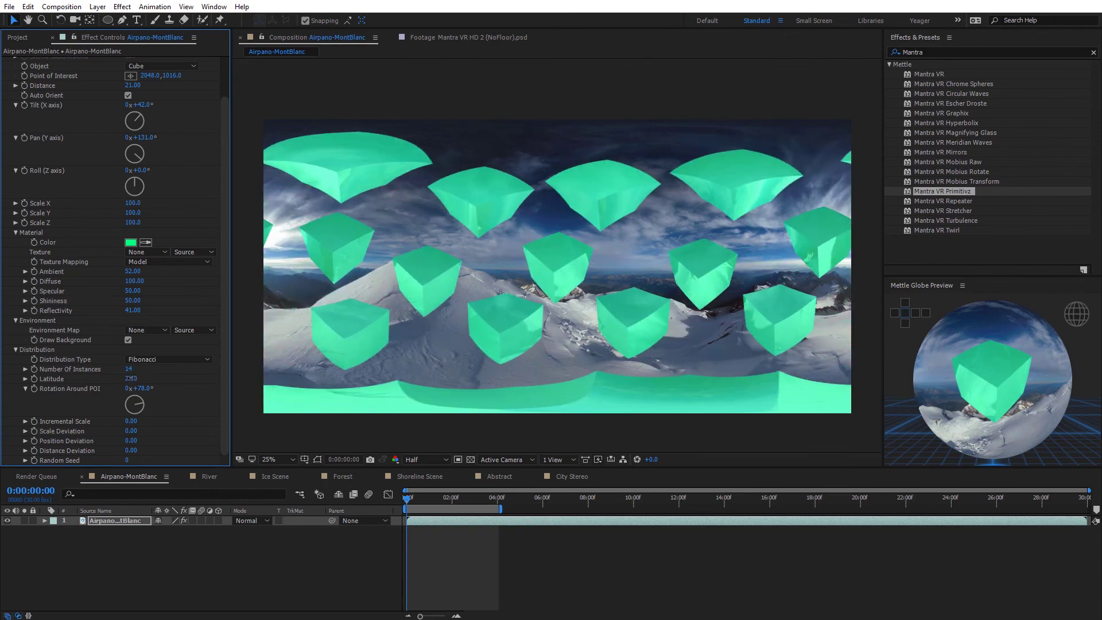
pyautogui.moveTo(140, 138); pyautogui.dragTo(168, 157)
pyautogui.moveTo(142, 170); pyautogui.dragTo(185, 173)
pyautogui.moveTo(145, 108); pyautogui.dragTo(197, 118)
# Step: Change the Primitivz object to Tetrahedron and set Pan (Y axis) to about 304°
pyautogui.click(178, 67)
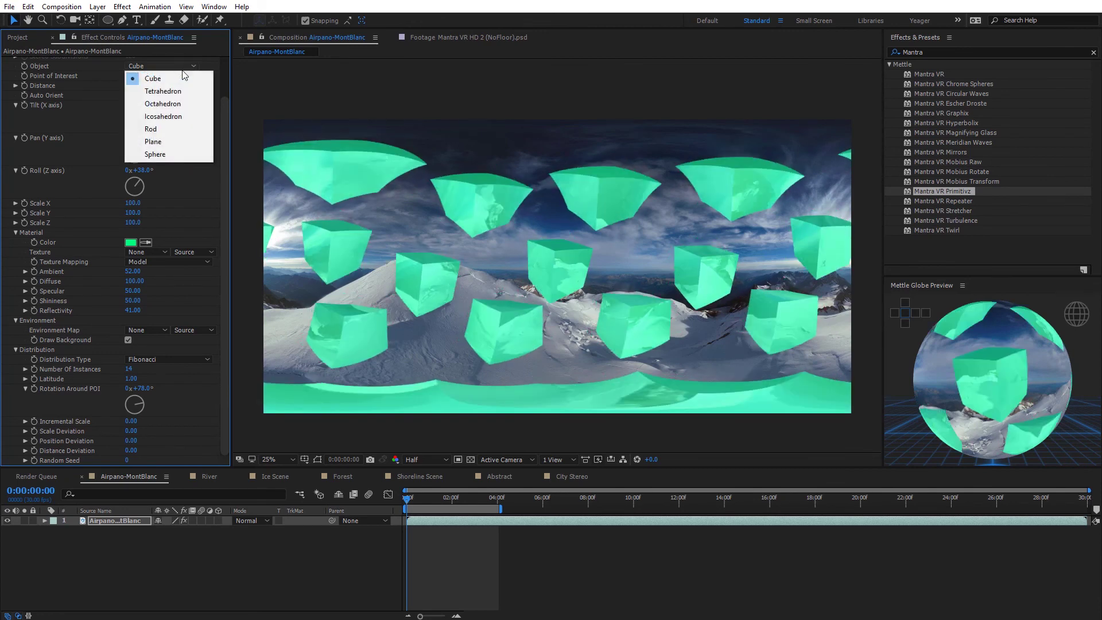
pyautogui.click(187, 94)
pyautogui.moveTo(150, 138); pyautogui.dragTo(197, 139)
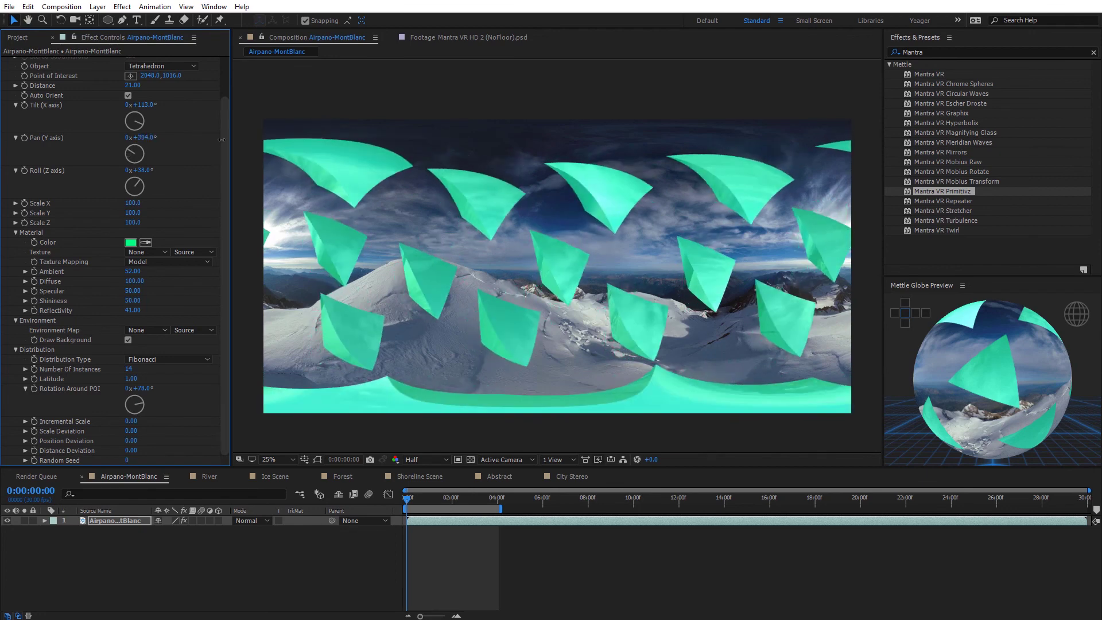
# Step: Switch the object to Rod with Pan at 1x+63° and 28 instances, and reduce the material's Diffuse and set Ambient to 39
pyautogui.click(163, 69)
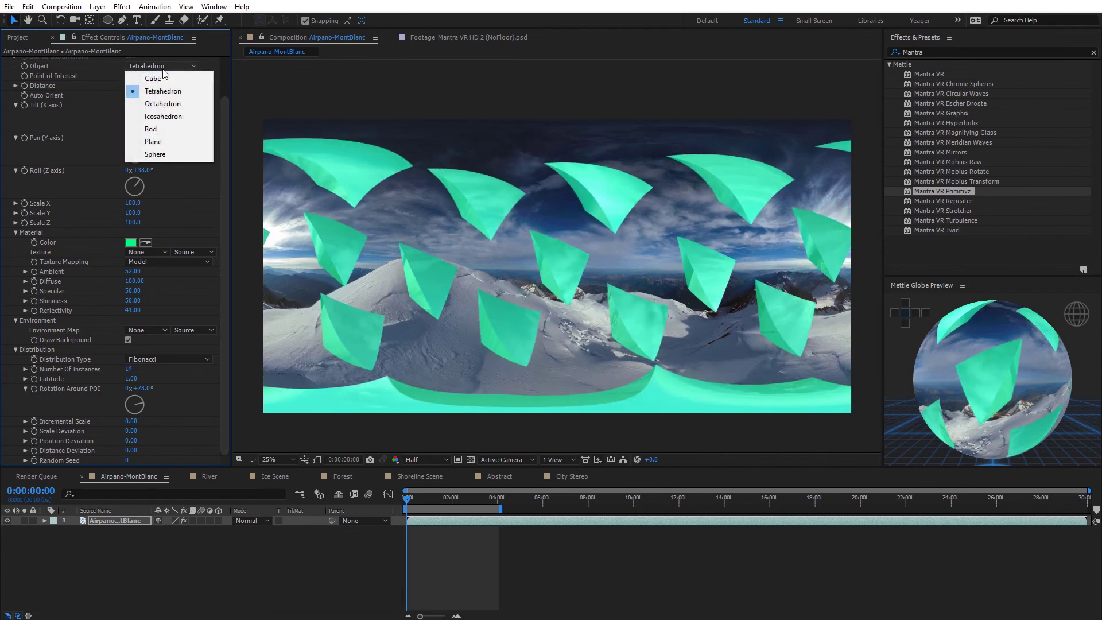
pyautogui.click(162, 128)
pyautogui.moveTo(151, 142); pyautogui.dragTo(214, 138)
pyautogui.moveTo(129, 370); pyautogui.dragTo(202, 369)
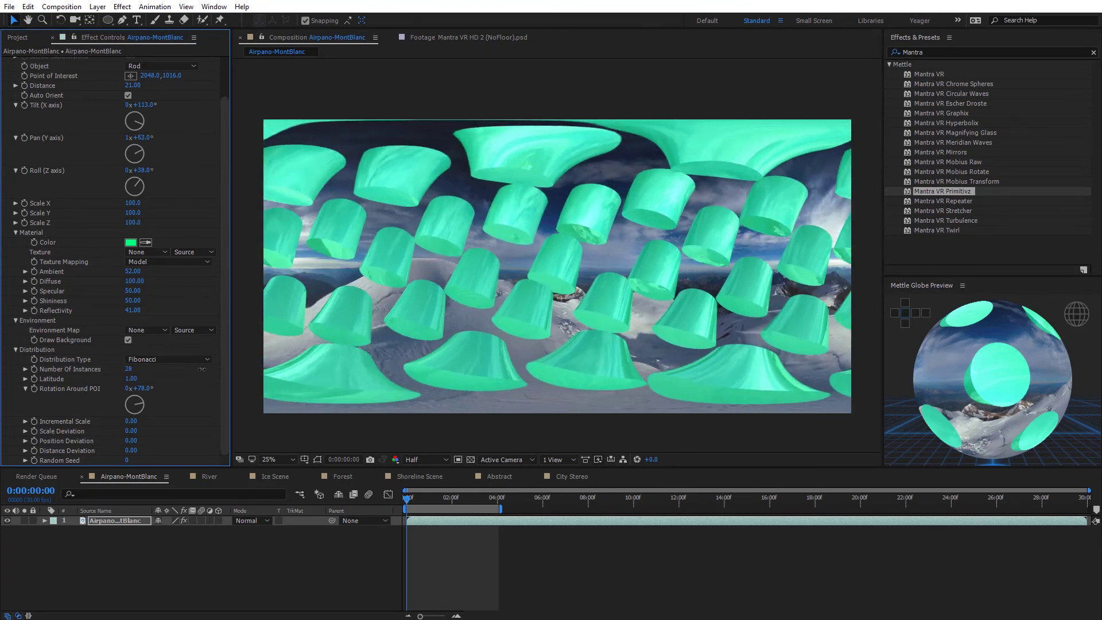
pyautogui.moveTo(135, 283); pyautogui.dragTo(153, 303)
pyautogui.scroll(3, 226, 294)
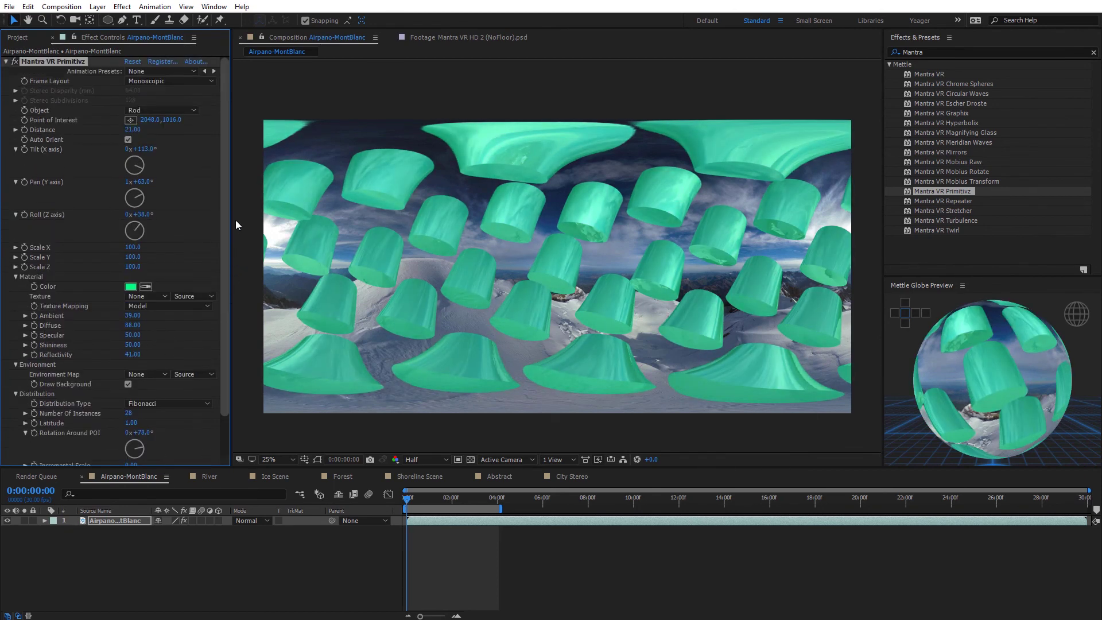
# Step: Add Mantra VR Escher Droste to the layer, set its Zoom Loop to about 118°, and move it above Primitivz
pyautogui.click(6, 62)
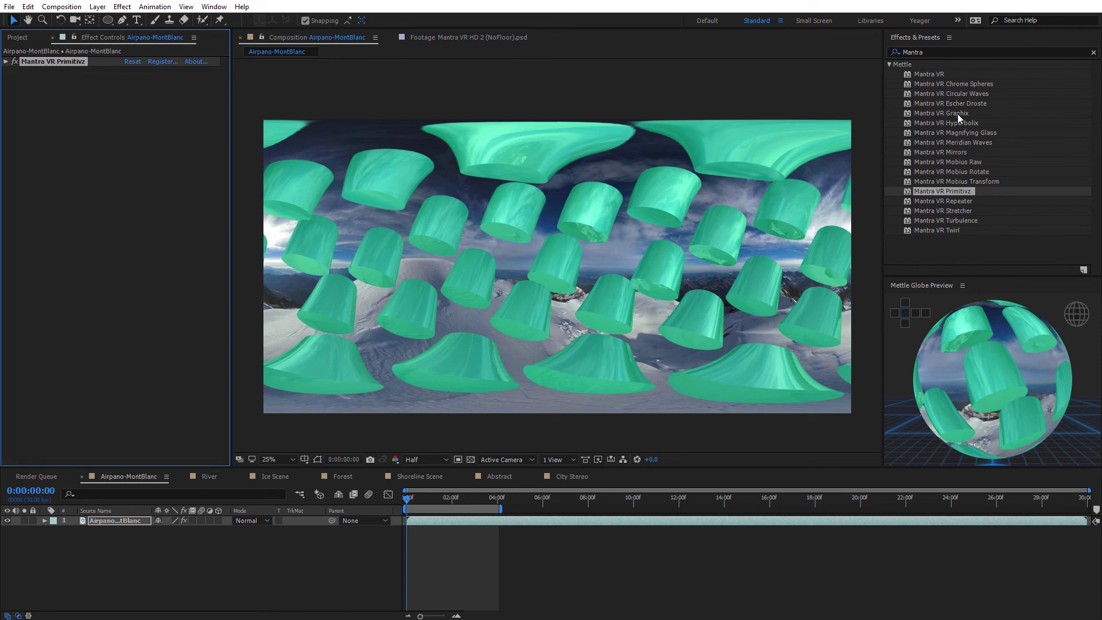
pyautogui.moveTo(956, 103); pyautogui.dragTo(155, 240)
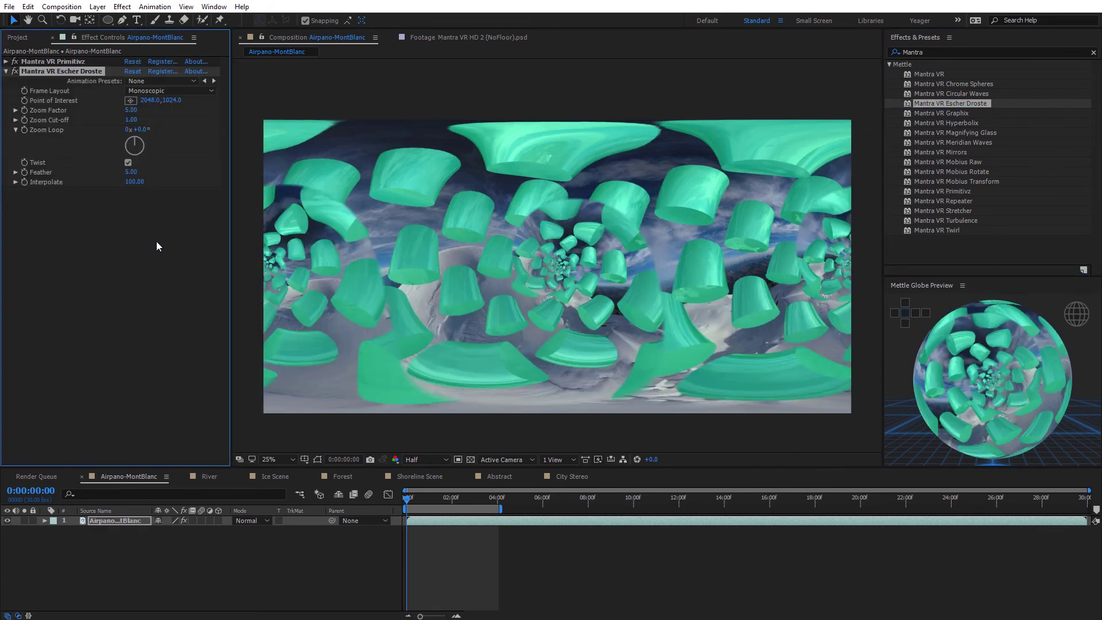
pyautogui.moveTo(142, 134); pyautogui.dragTo(116, 115)
pyautogui.moveTo(43, 73); pyautogui.dragTo(59, 59)
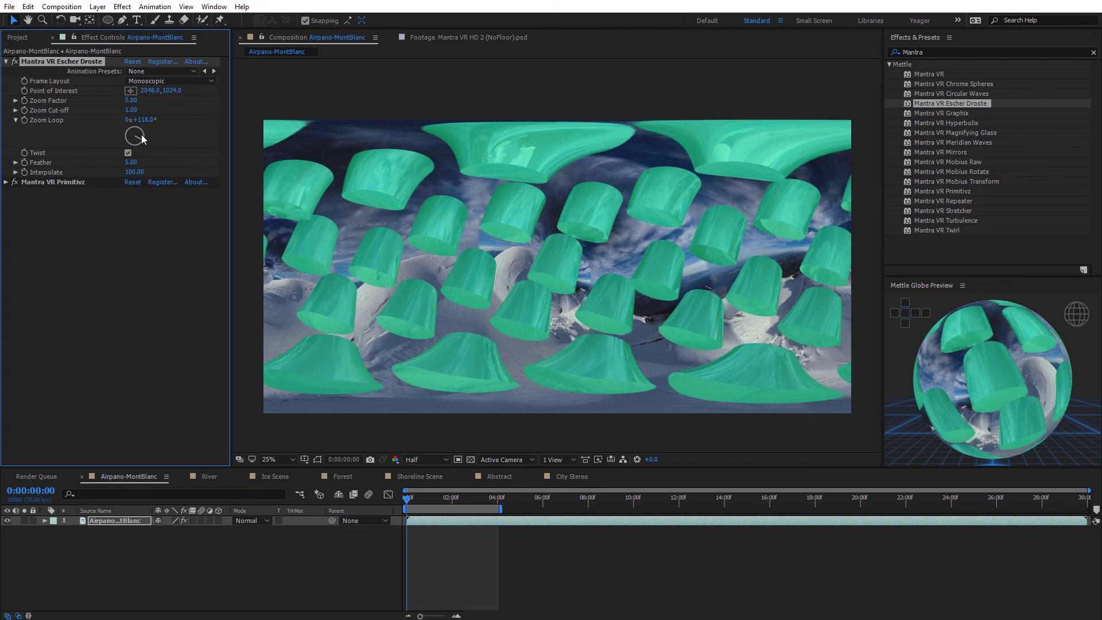
# Step: Advance the Escher Droste Zoom Loop to about 284°
pyautogui.moveTo(141, 119); pyautogui.dragTo(243, 162)
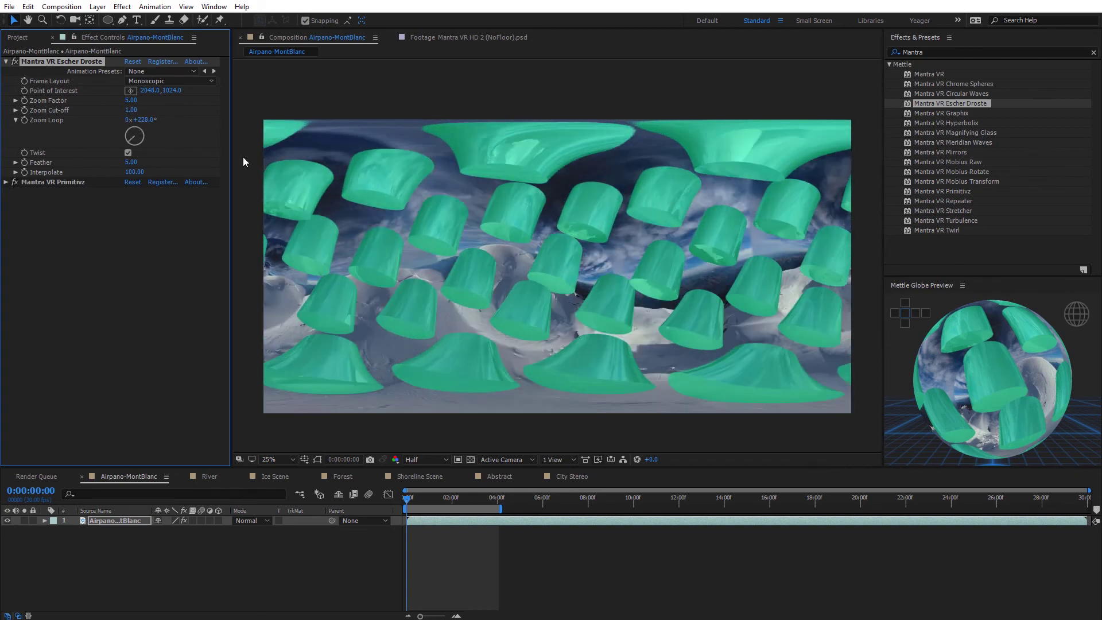
pyautogui.moveTo(142, 125); pyautogui.dragTo(189, 141)
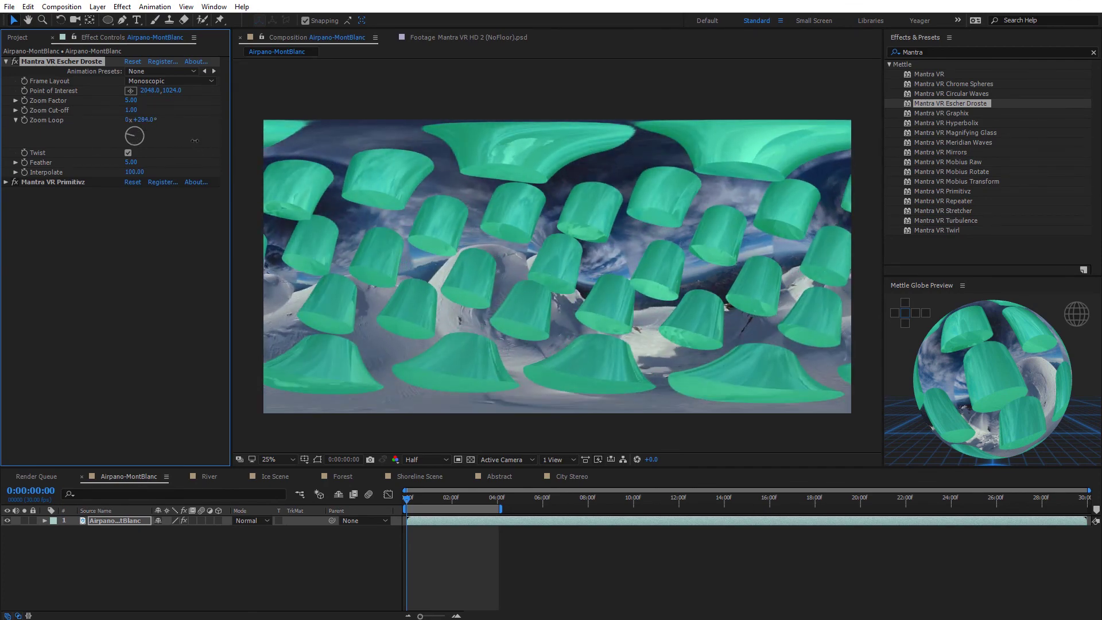
pyautogui.click(451, 176)
# Step: Delete the Primitivz and Escher Droste effects from the layer
pyautogui.click(75, 182)
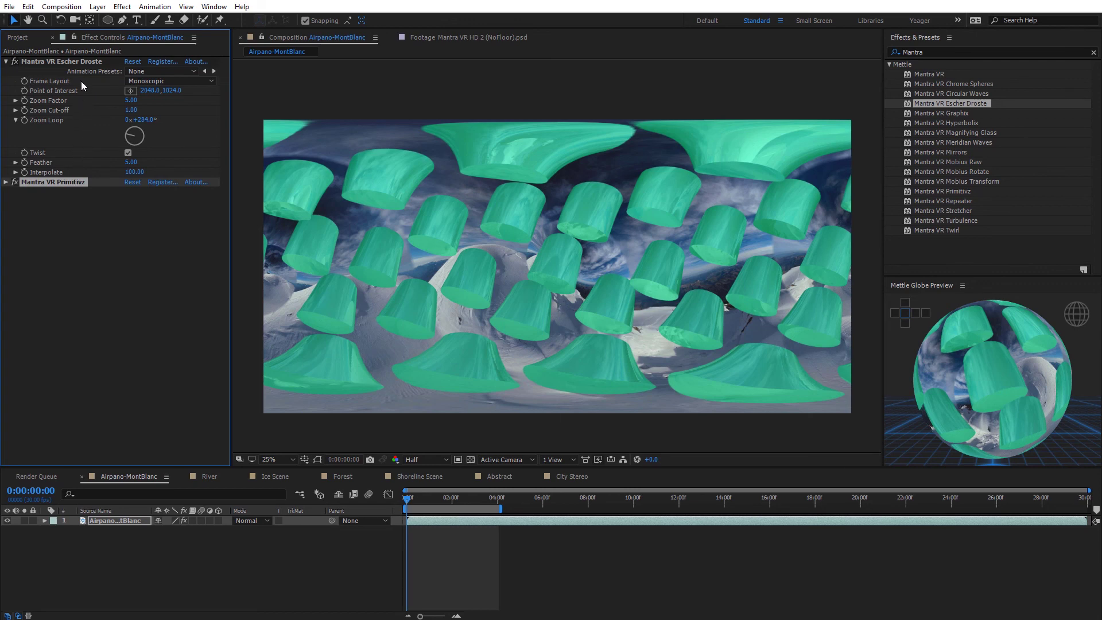
pyautogui.keyDown('ctrl'); pyautogui.click(71, 63); pyautogui.keyUp('ctrl')
pyautogui.press('Delete')
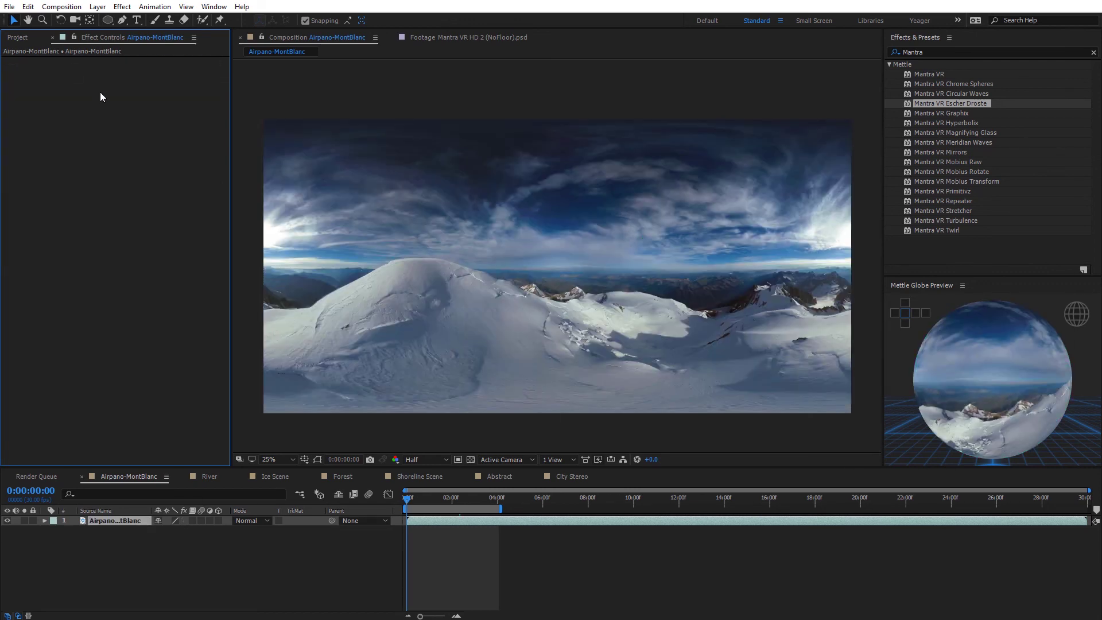
# Step: Apply Mantra VR Repeater to the mountain footage and set Repeat X to 2.40 and Repeat Y to 2.60
pyautogui.moveTo(945, 201); pyautogui.dragTo(659, 247)
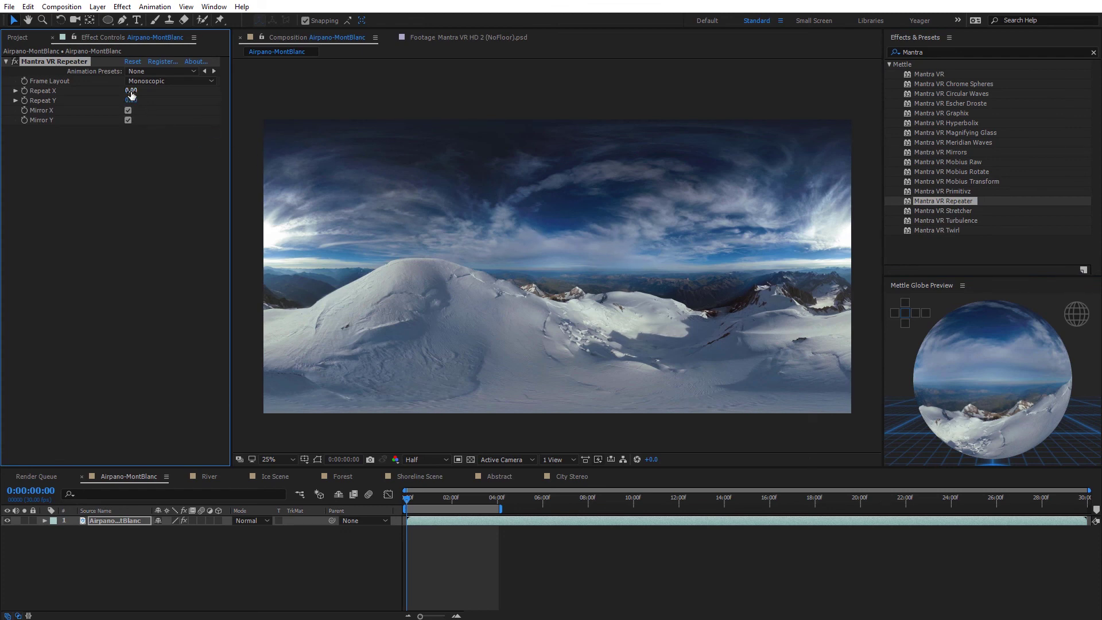
pyautogui.moveTo(132, 91)
pyautogui.mouseDown()
pyautogui.moveTo(144, 91)
pyautogui.moveTo(140, 101)
pyautogui.mouseUp()
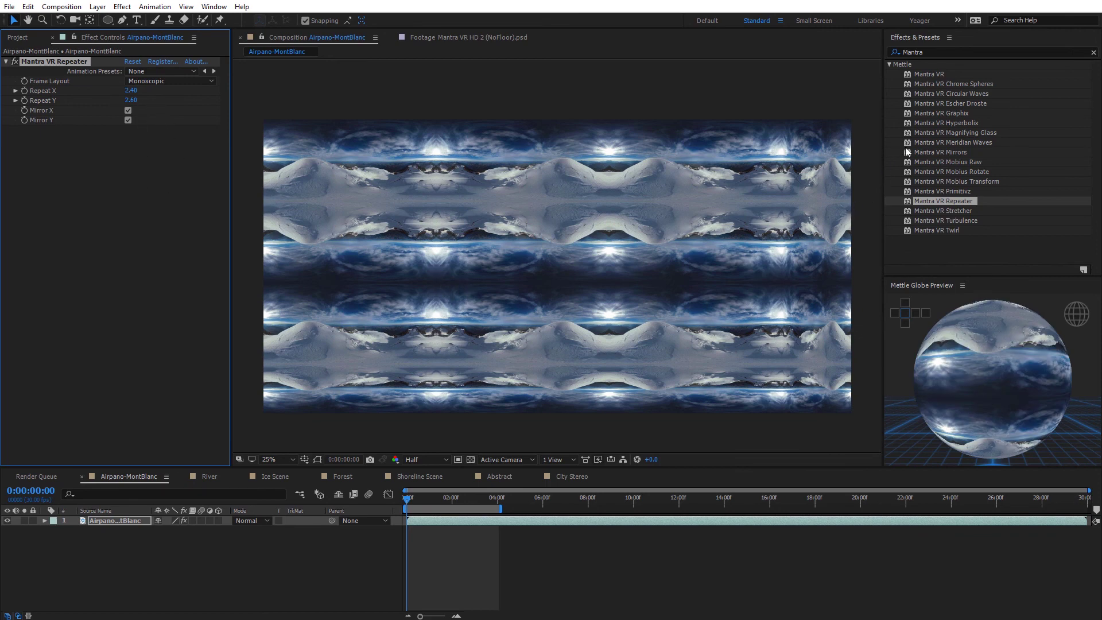
# Step: Try Mantra VR Circular Waves below the Repeater with its Phase at about 299°, and remove it again
pyautogui.moveTo(948, 93); pyautogui.dragTo(74, 58)
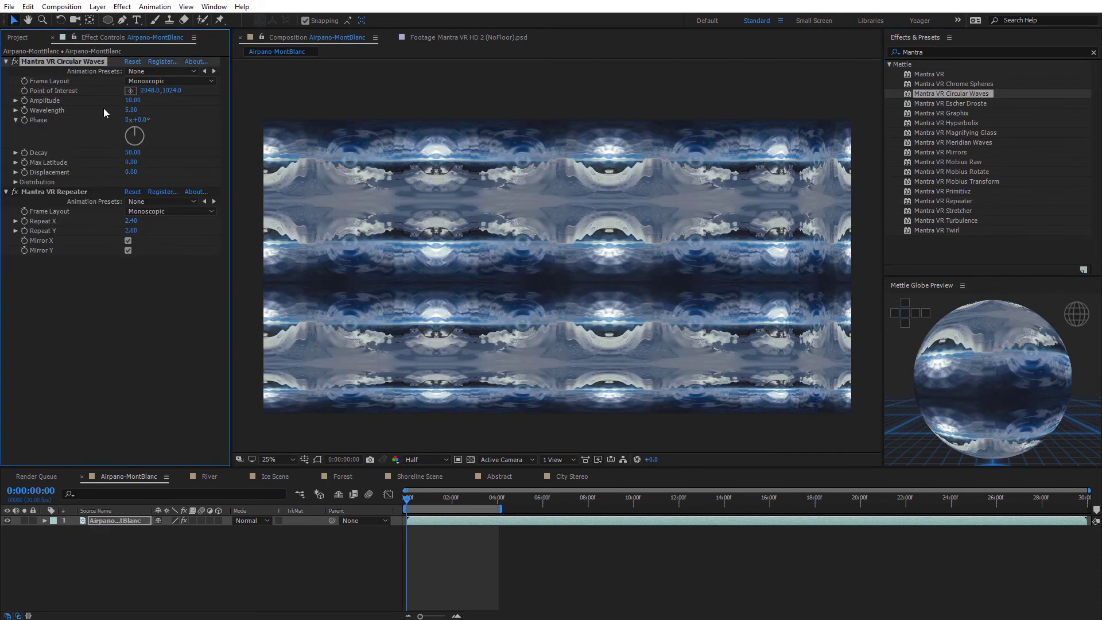
pyautogui.moveTo(137, 120); pyautogui.dragTo(375, 174)
pyautogui.moveTo(64, 59); pyautogui.dragTo(161, 277)
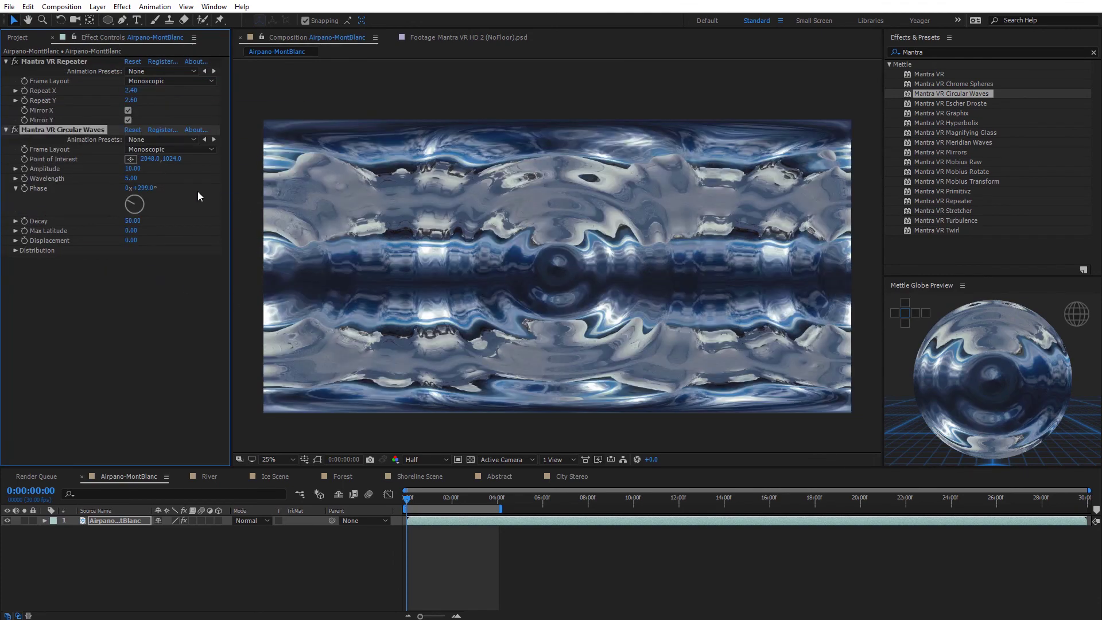
pyautogui.press('Delete')
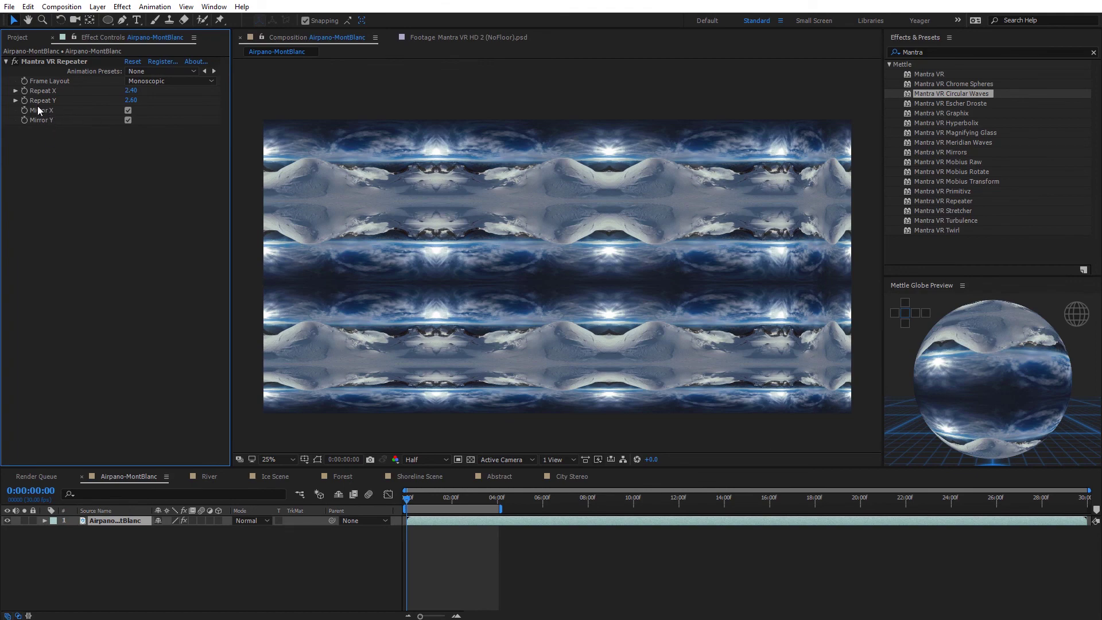
# Step: Toggle the Repeater's Mirror X and Mirror Y options to compare them, leaving Mirror X off and Mirror Y on
pyautogui.click(128, 110)
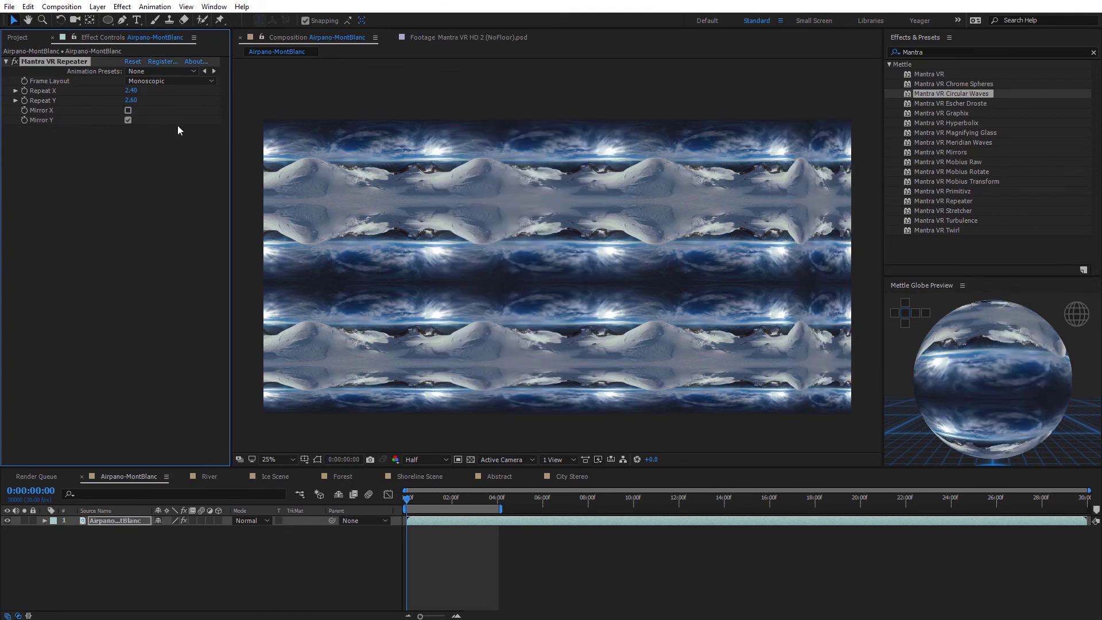
pyautogui.click(129, 120)
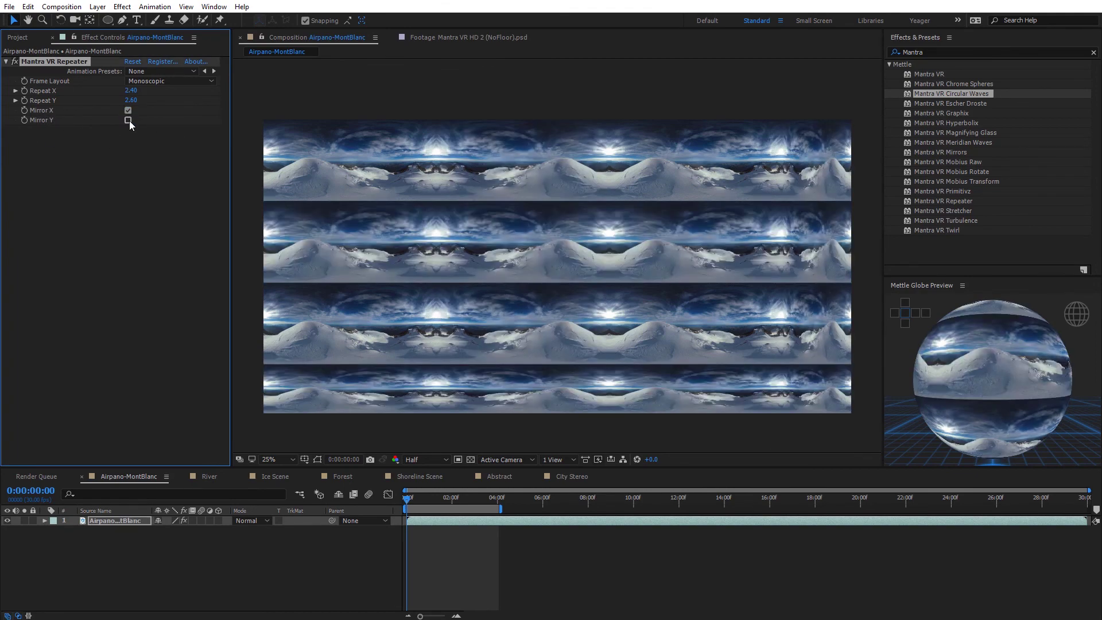
pyautogui.click(129, 121)
pyautogui.click(129, 111)
# Step: Set Repeat X to 3.00 and Repeat Y to -0.10, and look around the repeated mountains from inside the globe preview
pyautogui.moveTo(130, 100)
pyautogui.mouseDown()
pyautogui.moveTo(166, 100)
pyautogui.moveTo(128, 109)
pyautogui.moveTo(136, 90)
pyautogui.mouseUp()
pyautogui.doubleClick(990, 380)
pyautogui.moveTo(990, 380); pyautogui.dragTo(929, 391)
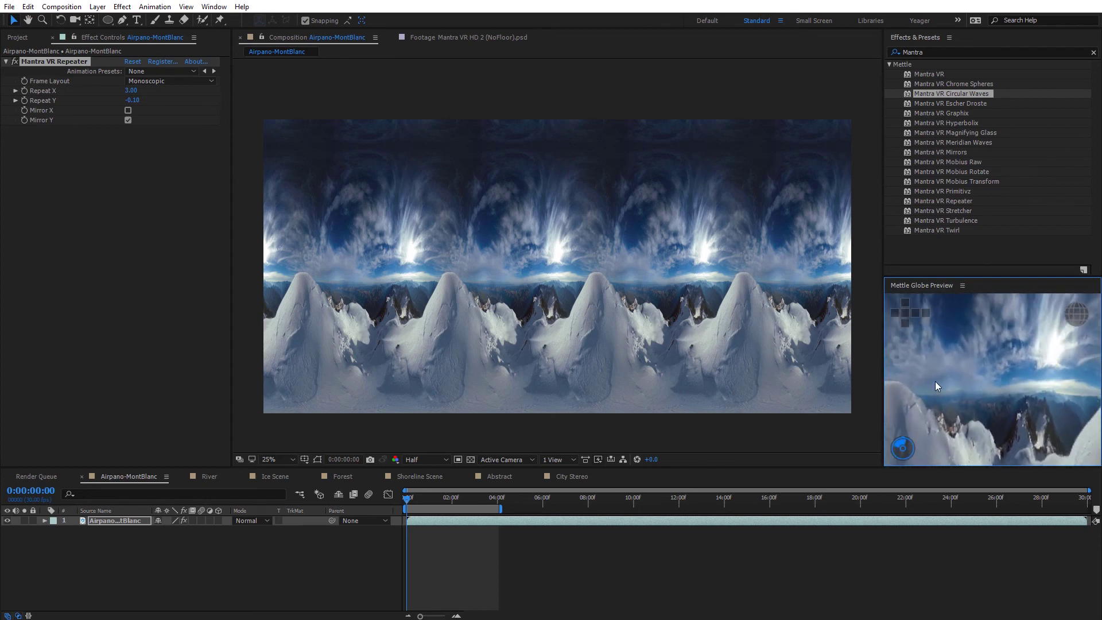
pyautogui.scroll(-5, 935, 381)
# Step: Replace the Repeater effect with Mantra VR Stretcher and set its Strength to 56
pyautogui.click(75, 61)
pyautogui.press('Delete')
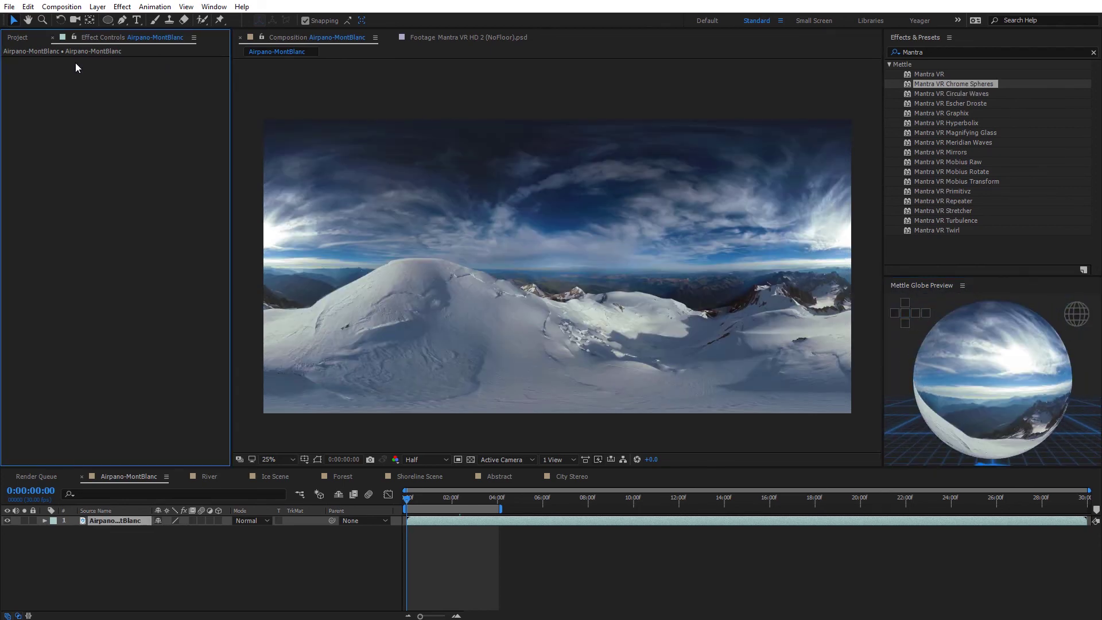
pyautogui.moveTo(956, 211); pyautogui.dragTo(681, 288)
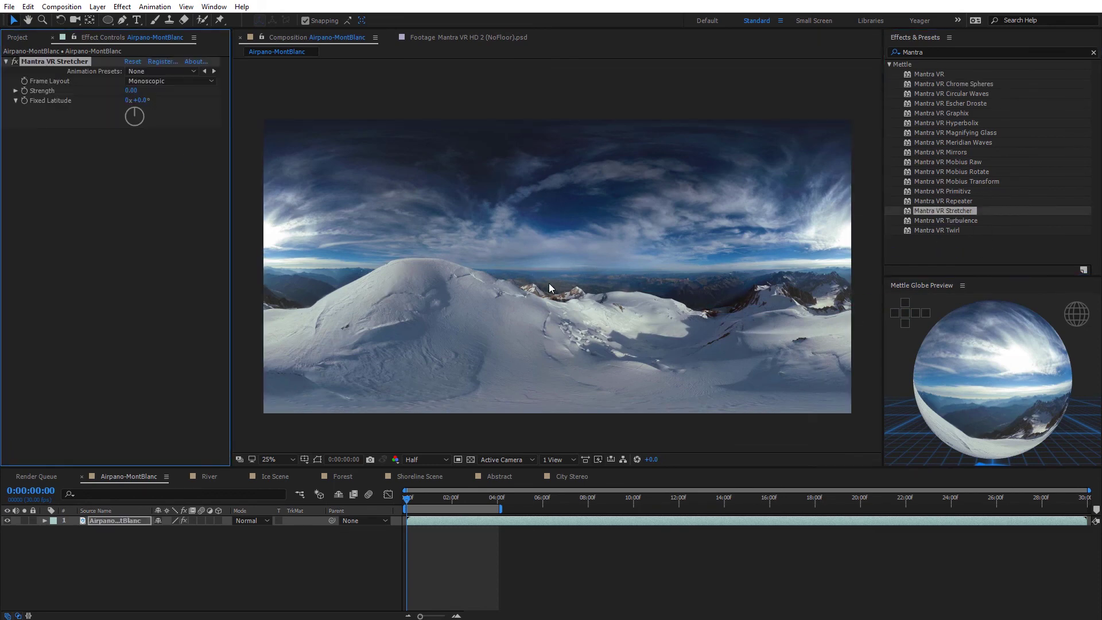
pyautogui.moveTo(134, 95); pyautogui.dragTo(170, 97)
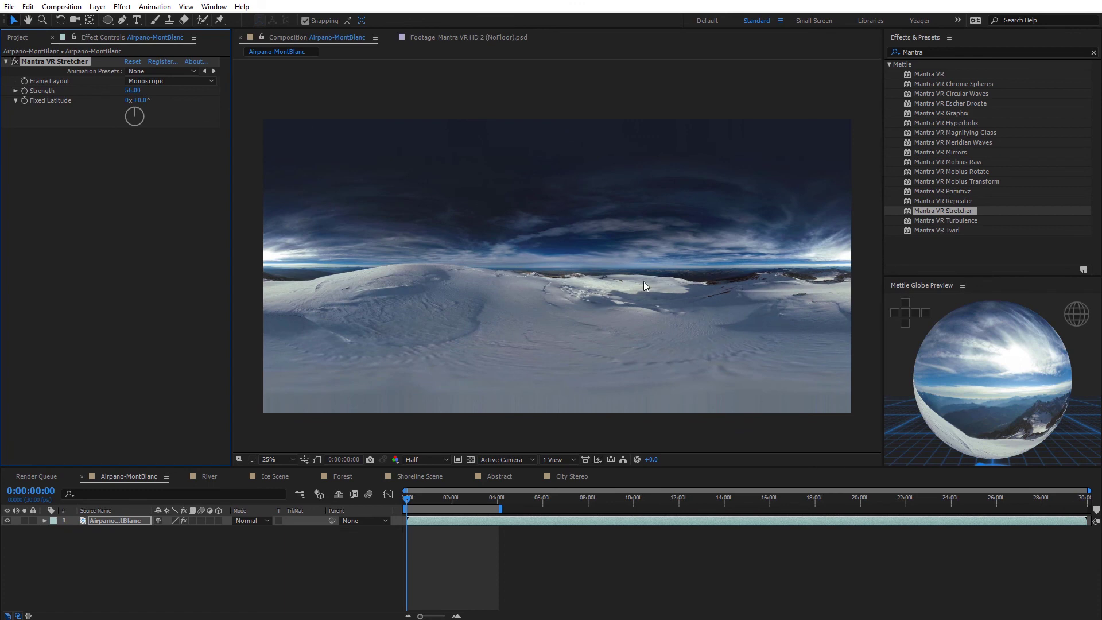
# Step: Undock the Mettle Globe Preview as a floating window and enlarge it over the composition view
pyautogui.doubleClick(1013, 383)
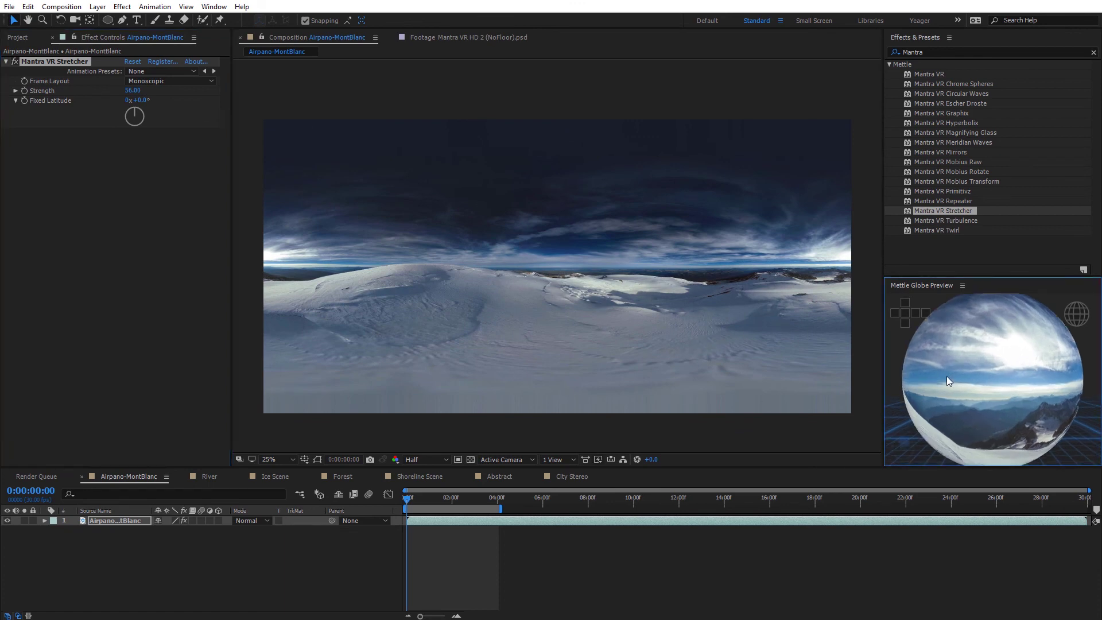
pyautogui.rightClick(968, 287)
pyautogui.click(1021, 303)
pyautogui.moveTo(923, 273); pyautogui.dragTo(348, 131)
pyautogui.moveTo(426, 386); pyautogui.dragTo(825, 498)
# Step: Look around the stretched landscape in the floating globe preview, and move its window aside
pyautogui.moveTo(612, 318); pyautogui.dragTo(603, 282)
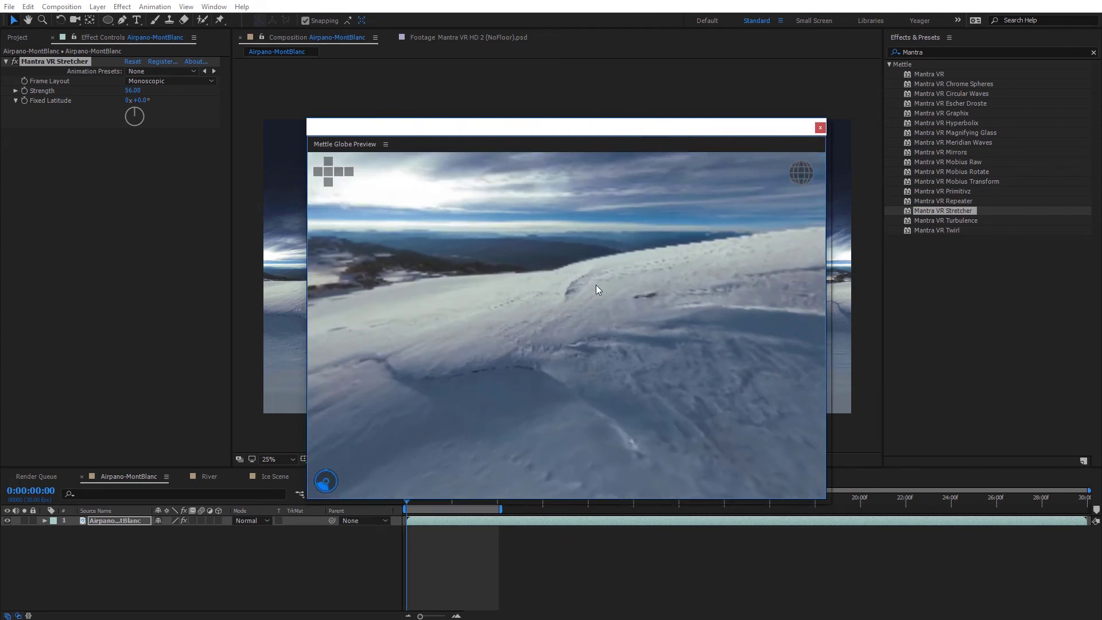
pyautogui.moveTo(535, 284); pyautogui.dragTo(602, 282)
pyautogui.moveTo(607, 238); pyautogui.dragTo(605, 255)
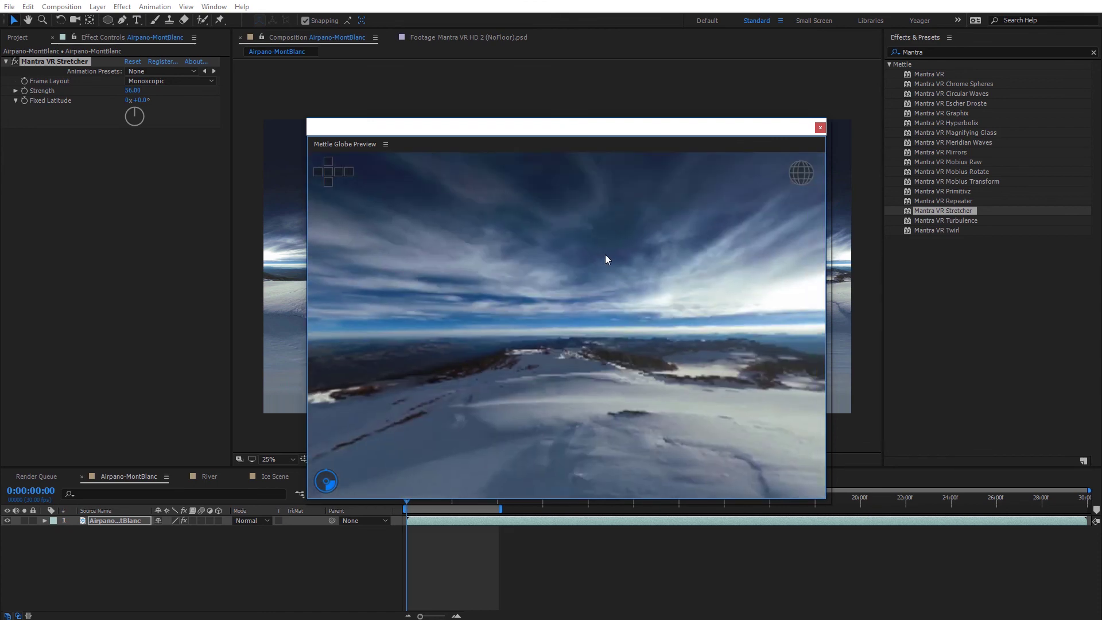
pyautogui.moveTo(322, 126); pyautogui.dragTo(1003, 217)
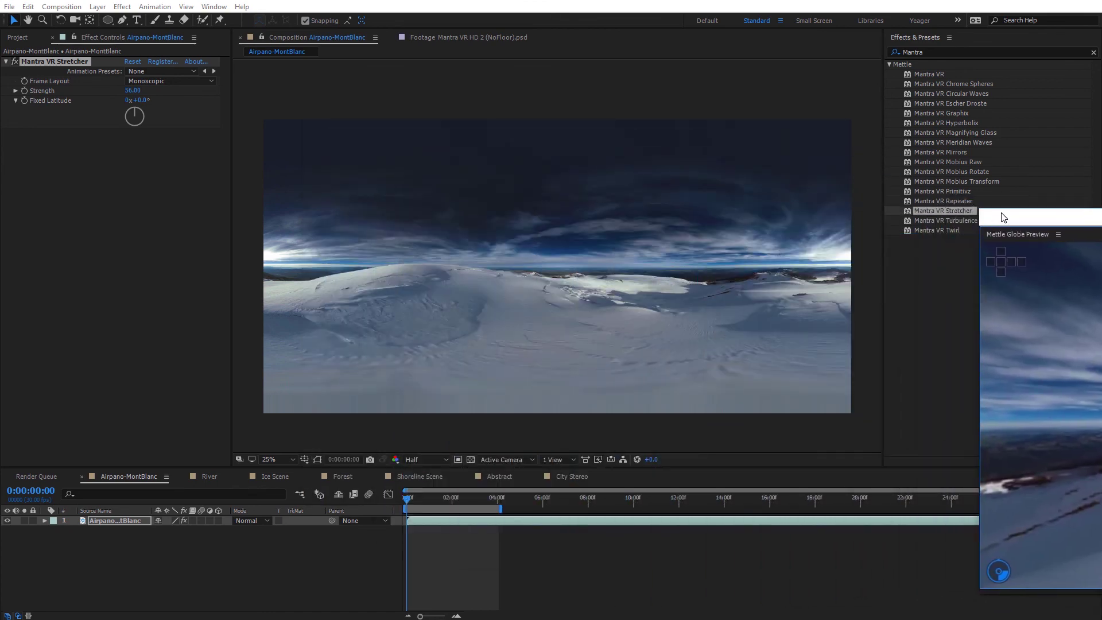
# Step: Set the Stretcher's Fixed Latitude to 90° and its Strength to -19
pyautogui.click(393, 256)
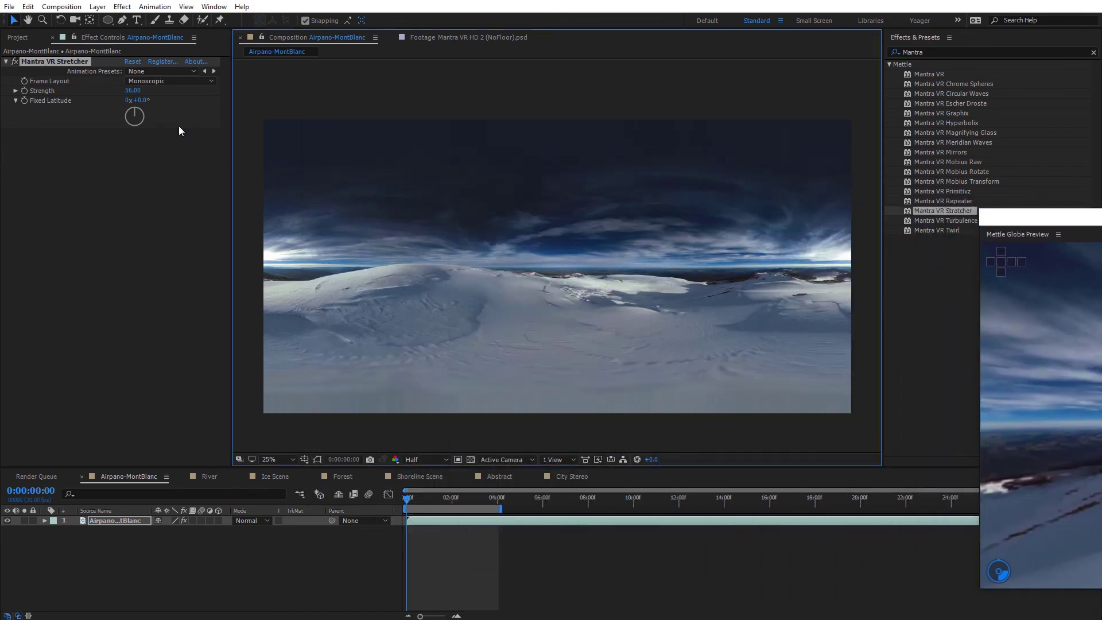
pyautogui.click(143, 101)
pyautogui.write('90')
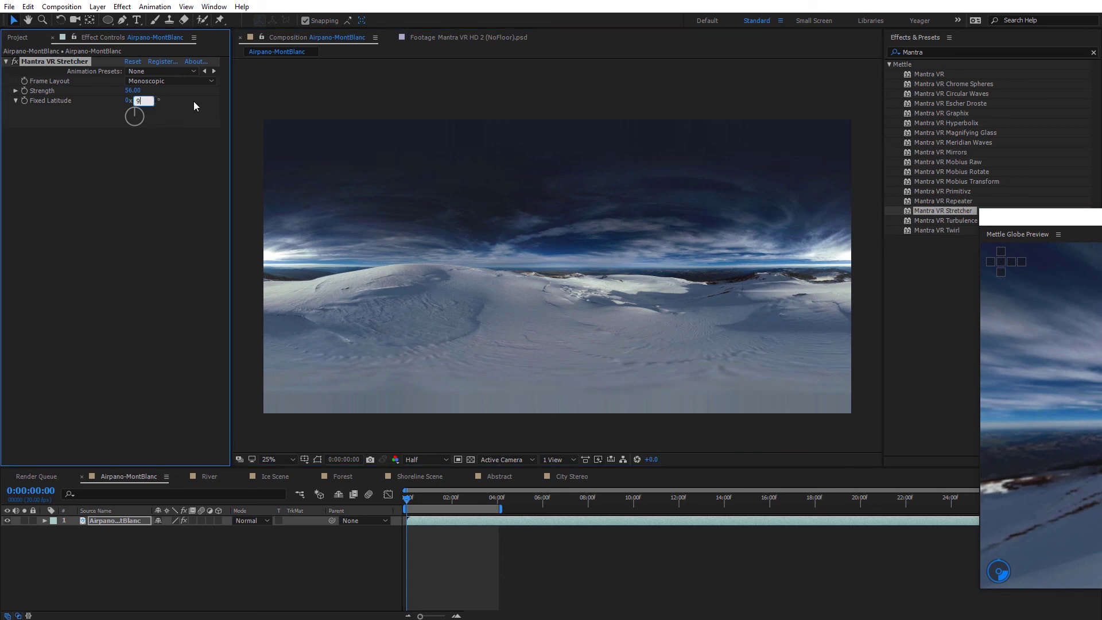
pyautogui.press('Return')
pyautogui.moveTo(128, 99); pyautogui.dragTo(104, 104)
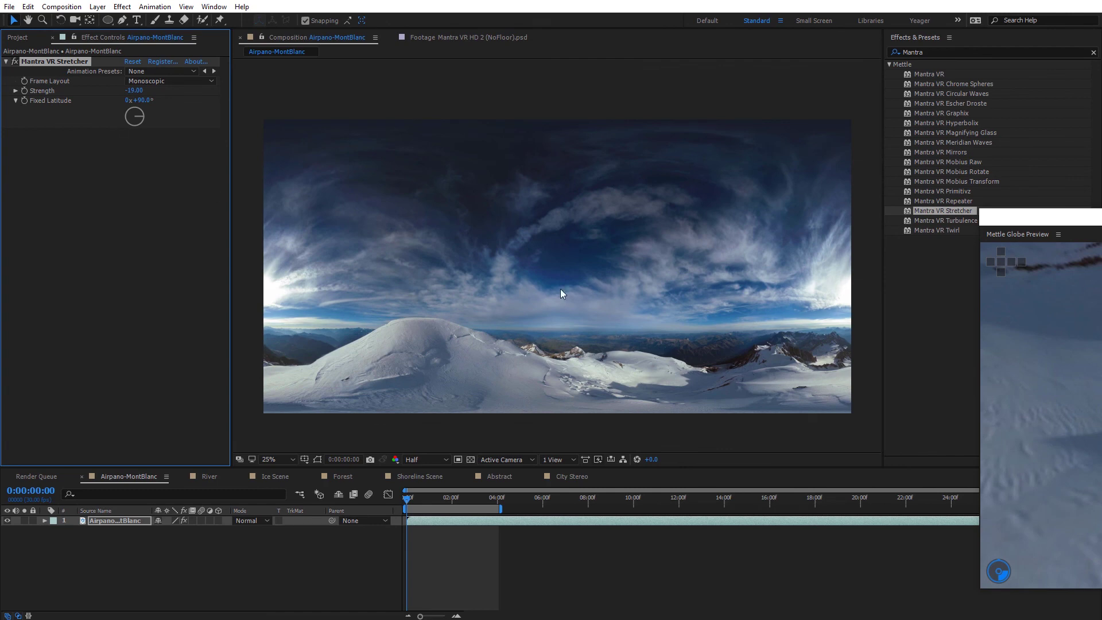
# Step: Bring the floating globe preview back over the composition and examine the stretched sky, horizon and ground
pyautogui.click(473, 341)
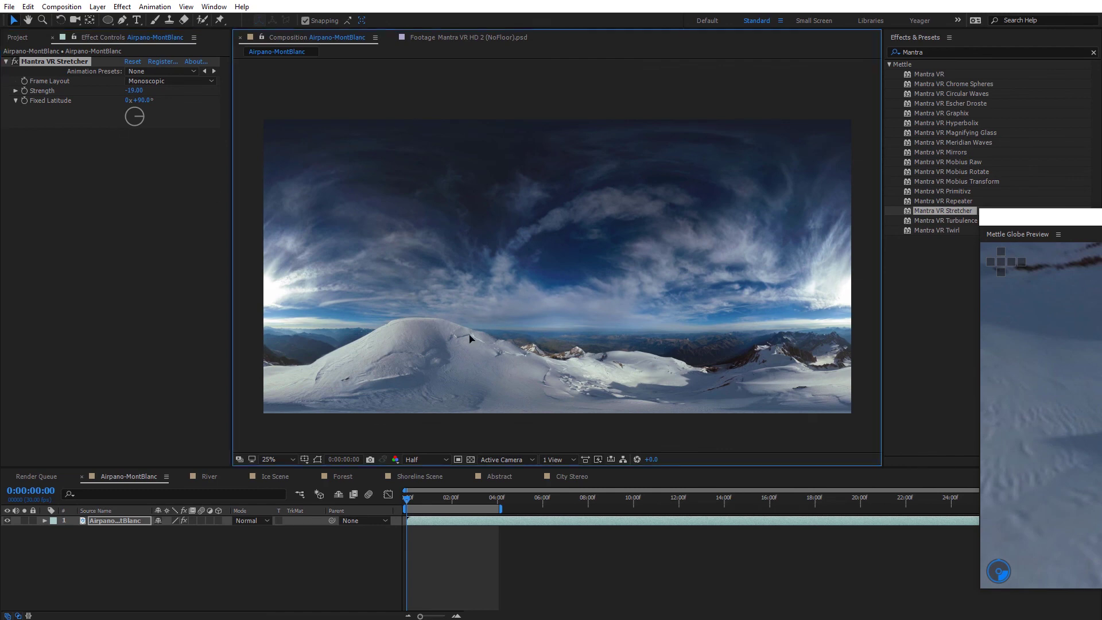
pyautogui.moveTo(1033, 216); pyautogui.dragTo(474, 98)
pyautogui.moveTo(622, 234); pyautogui.dragTo(597, 149)
pyautogui.moveTo(694, 271); pyautogui.dragTo(600, 279)
pyautogui.moveTo(459, 269); pyautogui.dragTo(546, 275)
# Step: Dock the globe preview back in its original place, and rotate the globe to view the ground and sky from outside
pyautogui.moveTo(322, 112); pyautogui.dragTo(952, 446)
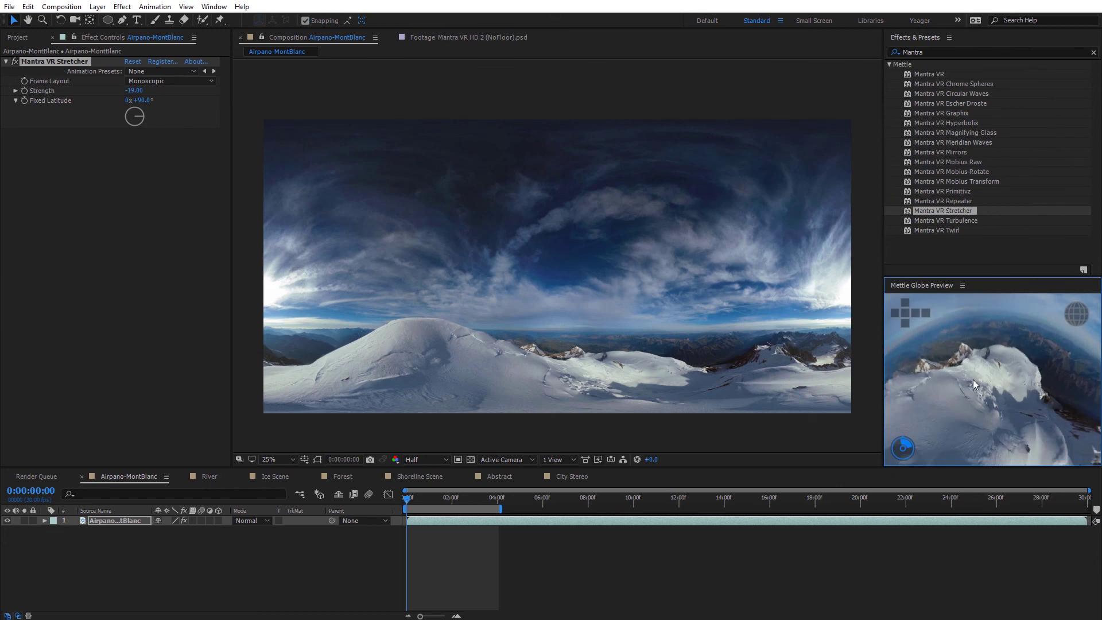
pyautogui.scroll(-5, 972, 360)
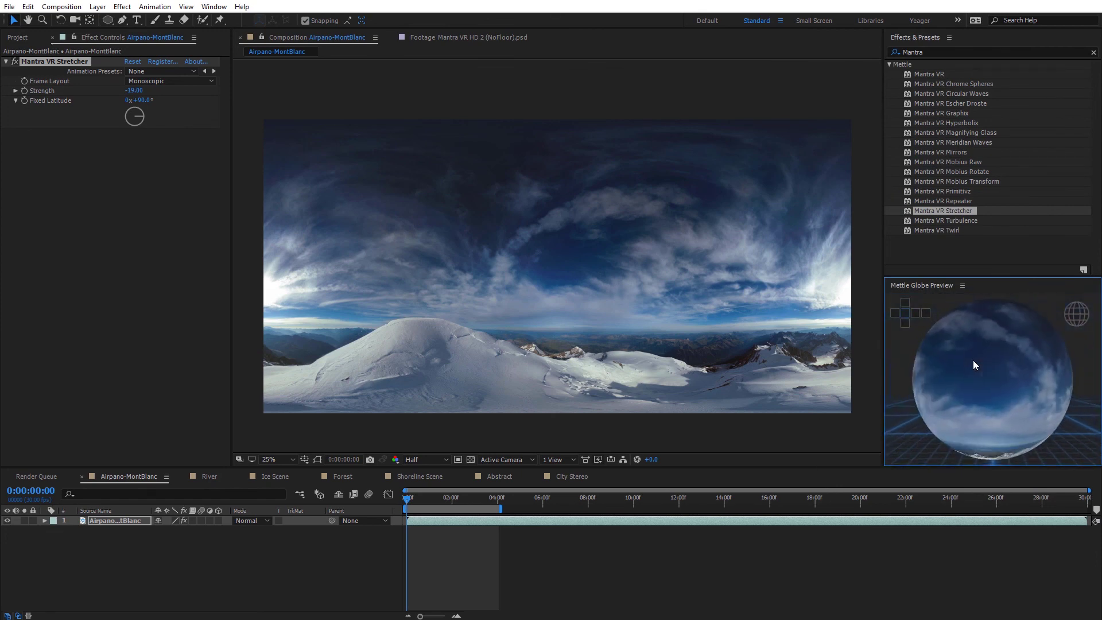
pyautogui.moveTo(979, 350); pyautogui.dragTo(983, 284)
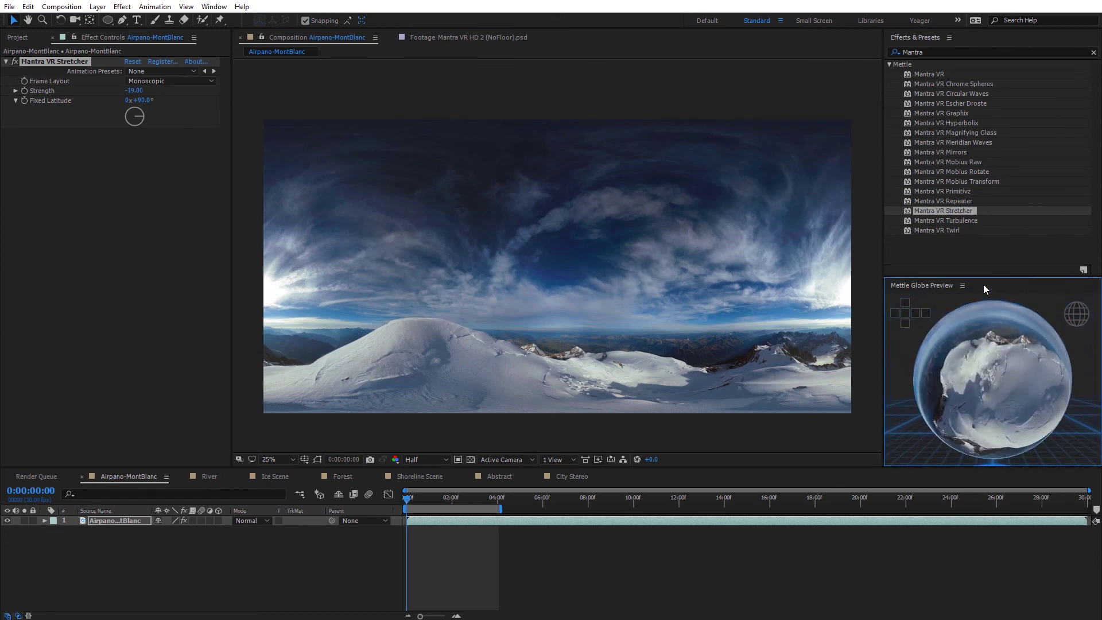
pyautogui.moveTo(1026, 394); pyautogui.dragTo(1037, 459)
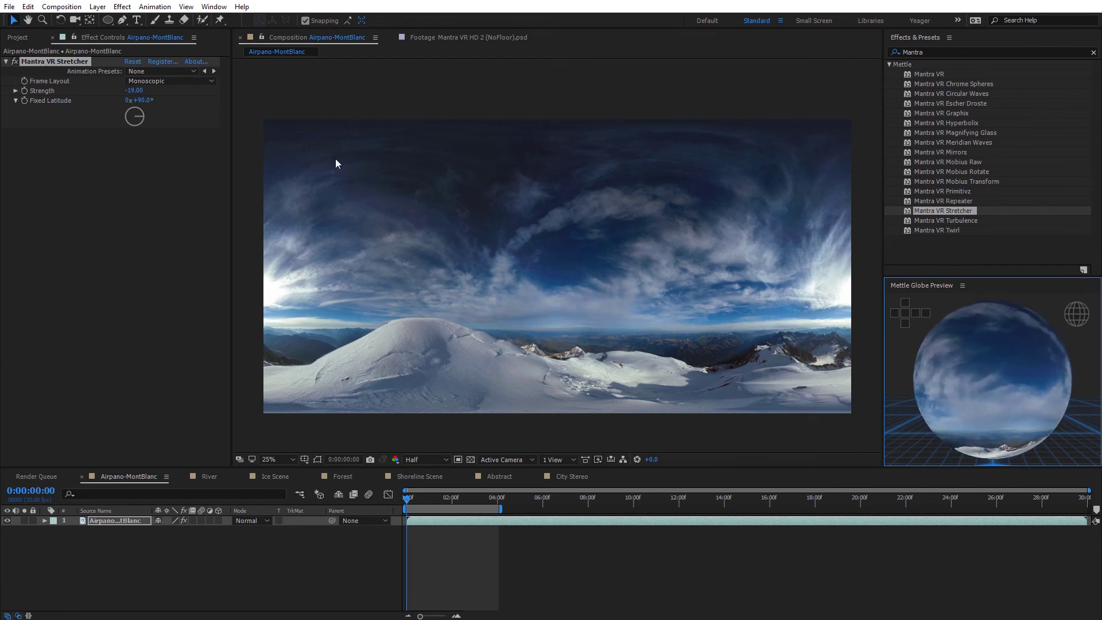
# Step: Set the Stretcher's Fixed Latitude to -64° and its Strength to -27
pyautogui.moveTo(143, 100); pyautogui.dragTo(88, 136)
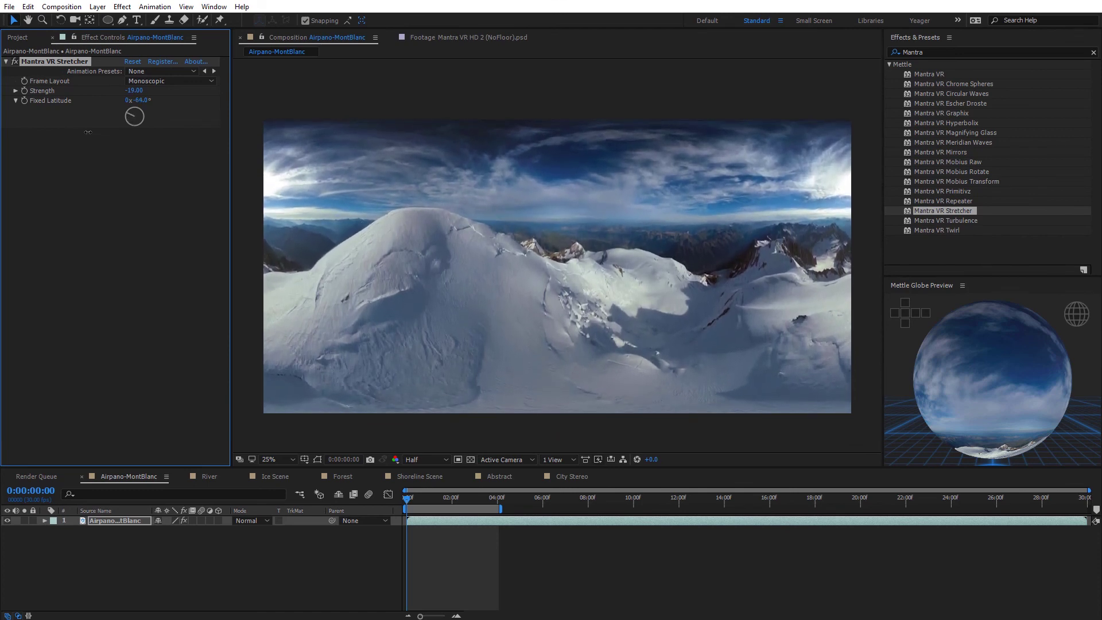
pyautogui.moveTo(132, 90)
pyautogui.mouseDown()
pyautogui.moveTo(152, 92)
pyautogui.moveTo(137, 96)
pyautogui.mouseUp()
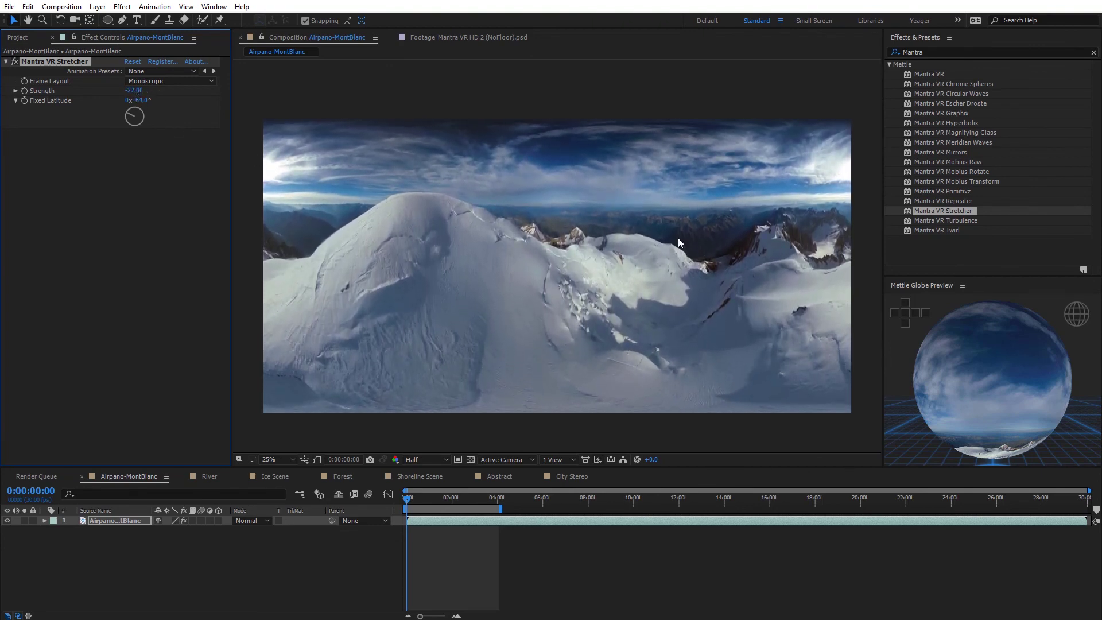
# Step: Add Mantra VR Hyperbolix to the layer, raise the Stretcher's Strength, and move the Stretcher below Hyperbolix
pyautogui.moveTo(962, 122); pyautogui.dragTo(105, 213)
pyautogui.moveTo(143, 97)
pyautogui.mouseDown()
pyautogui.moveTo(179, 94)
pyautogui.moveTo(153, 94)
pyautogui.mouseUp()
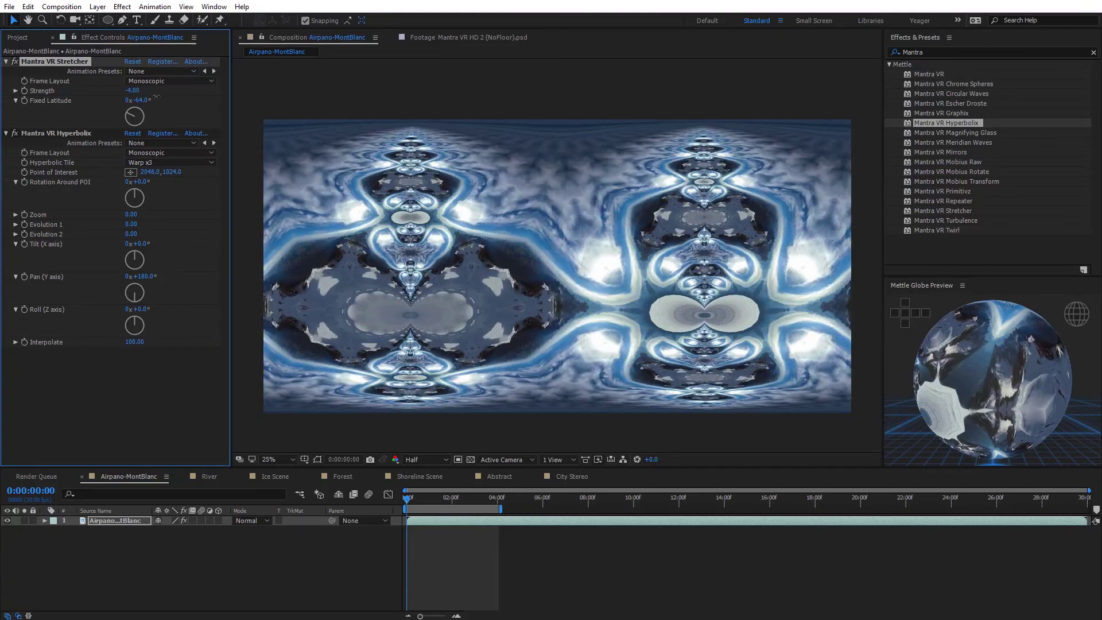
pyautogui.moveTo(66, 61); pyautogui.dragTo(138, 309)
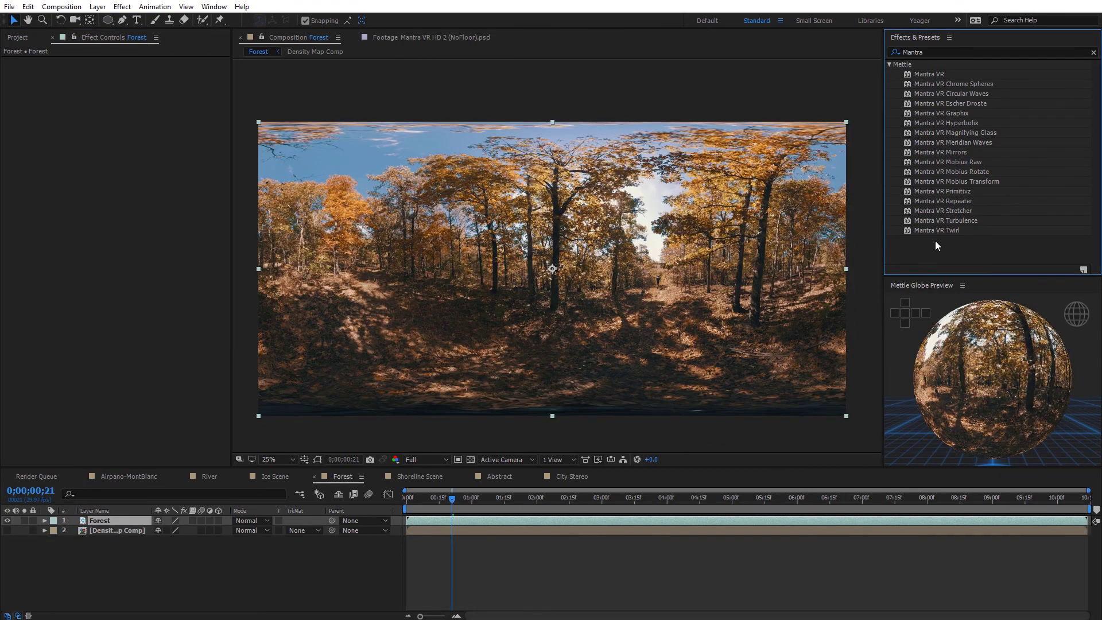
# Step: Apply Mantra VR Turbulence to the Forest layer and raise its Progress to about 25
pyautogui.moveTo(938, 221); pyautogui.dragTo(722, 257)
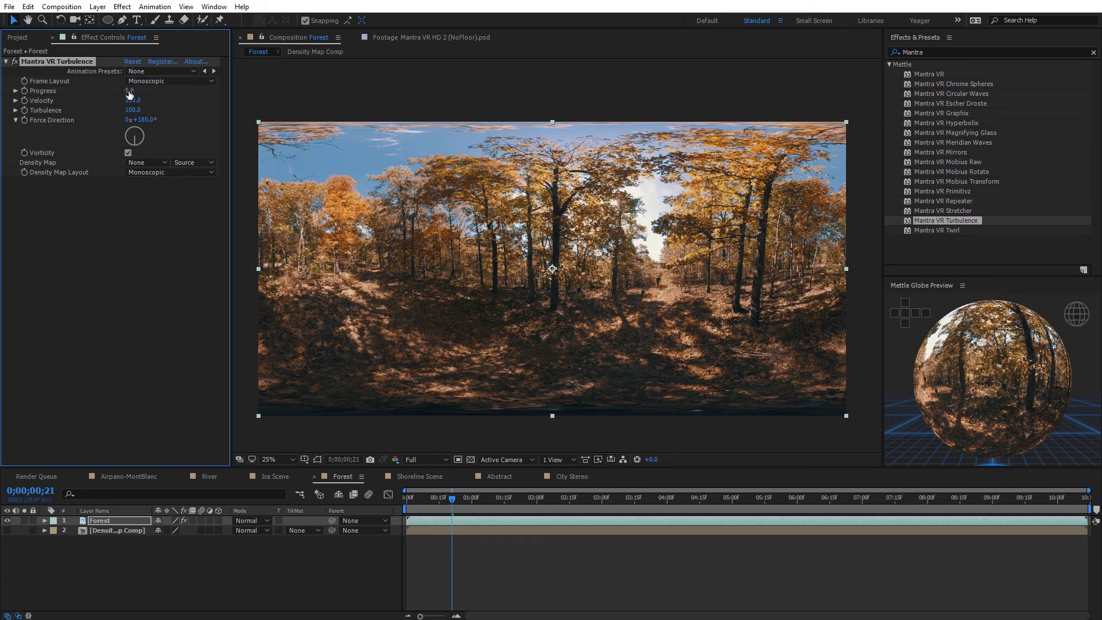
pyautogui.moveTo(130, 95); pyautogui.dragTo(139, 92)
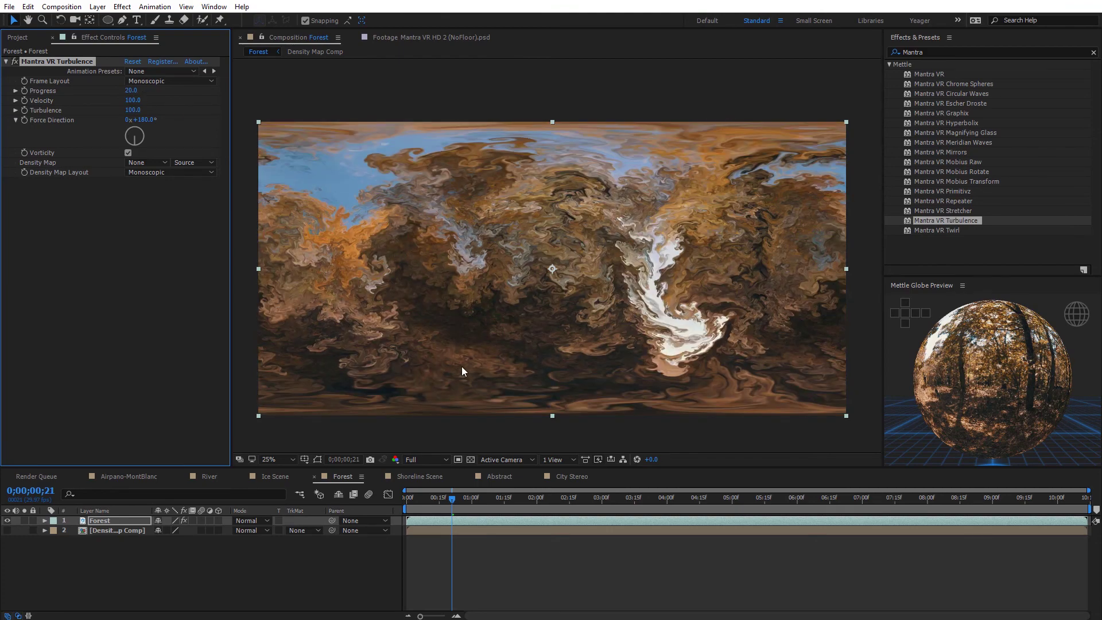
# Step: Inspect the swirled forest detail at 100% magnification and reduce the Turbulence Progress to 16
pyautogui.press('.')
pyautogui.press('.')
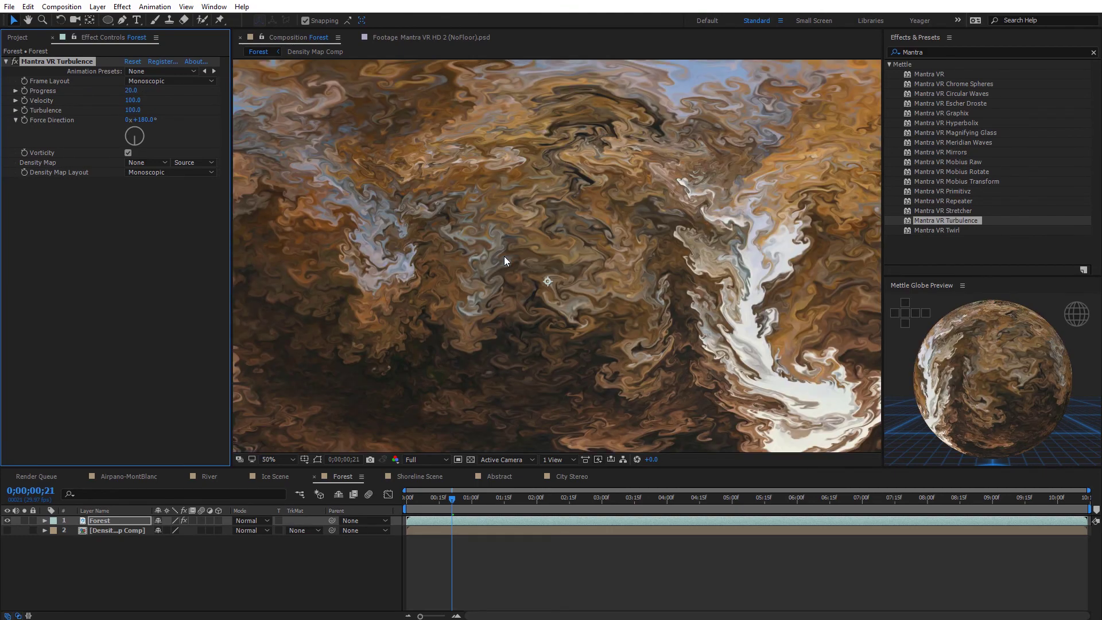
pyautogui.press('.')
pyautogui.moveTo(475, 214); pyautogui.dragTo(553, 277)
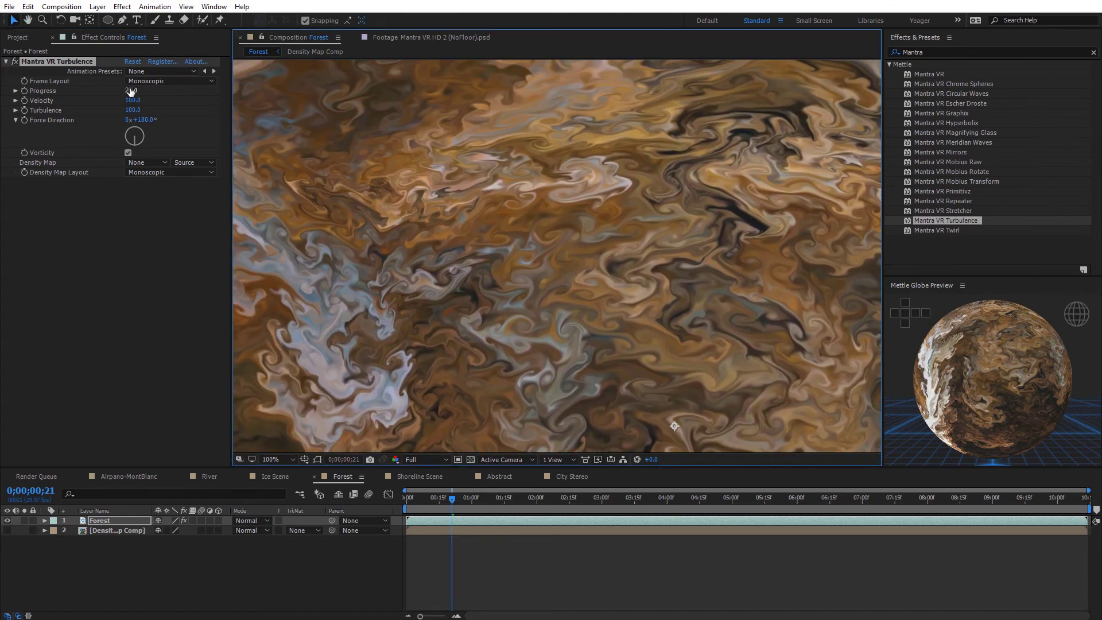
pyautogui.moveTo(129, 90); pyautogui.dragTo(125, 90)
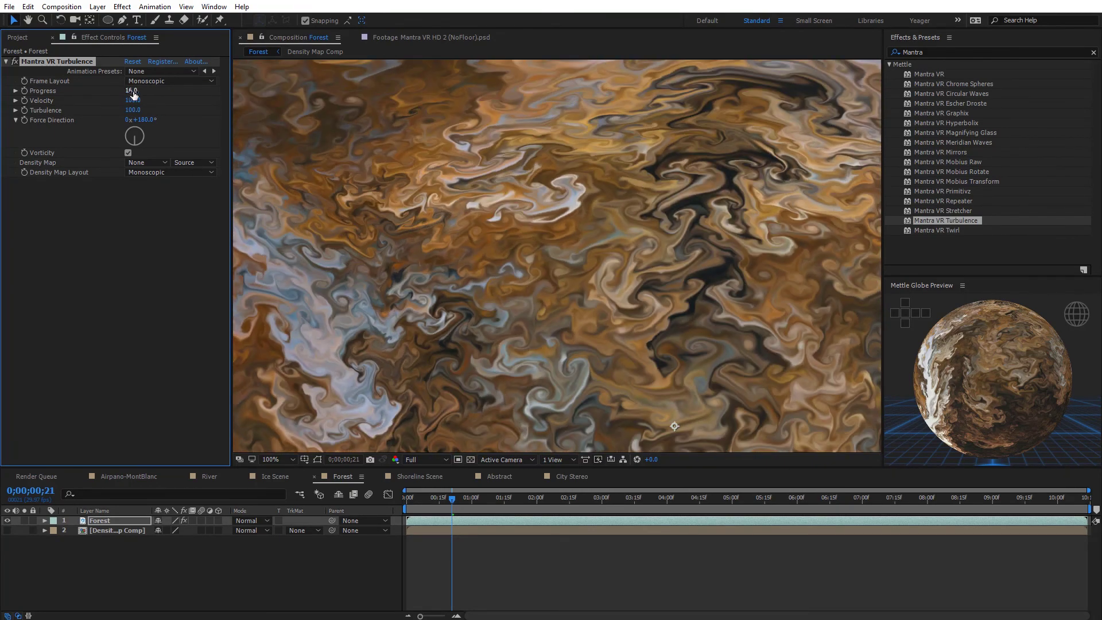
# Step: Check the turbulent forest inside the globe preview, and raise the Progress to about 25 with the whole frame in view
pyautogui.doubleClick(1004, 348)
pyautogui.moveTo(1004, 348); pyautogui.dragTo(941, 380)
pyautogui.doubleClick(941, 380)
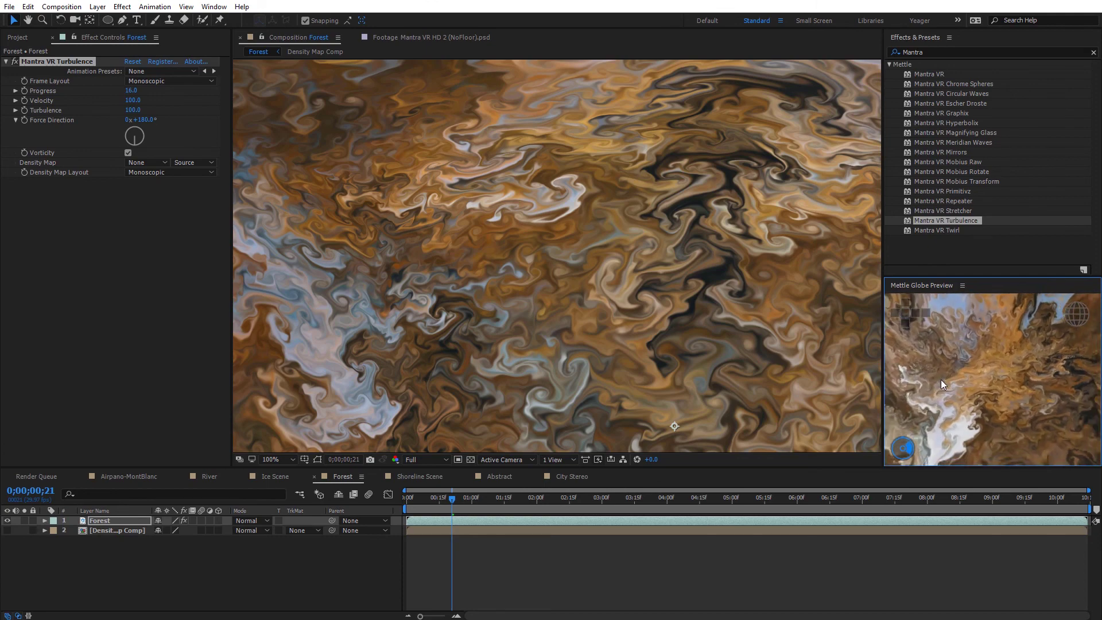
pyautogui.scroll(-4, 615, 312)
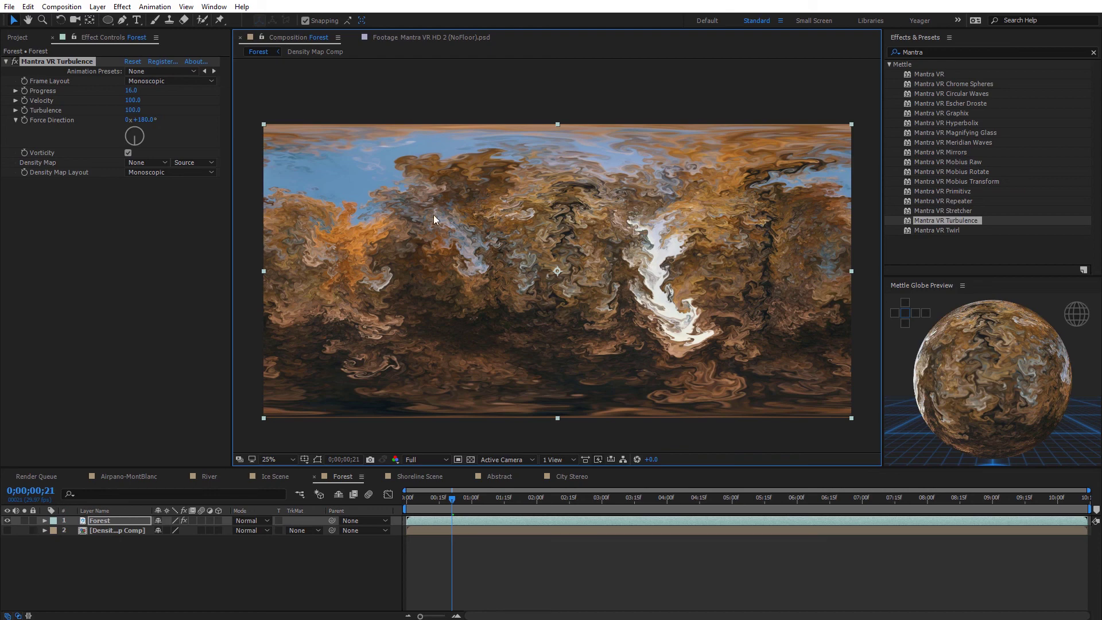
pyautogui.moveTo(132, 91); pyautogui.dragTo(138, 91)
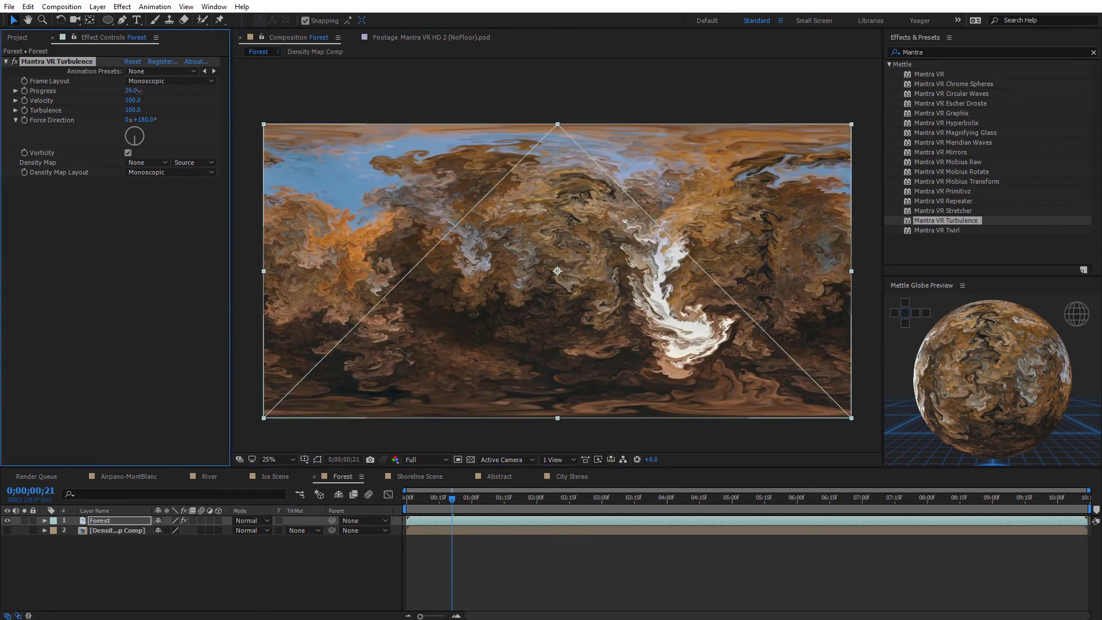
# Step: Lower the Turbulence effect's Velocity to 64 and Turbulence to 20, and compare the swirls with Vorticity off and on
pyautogui.press('.')
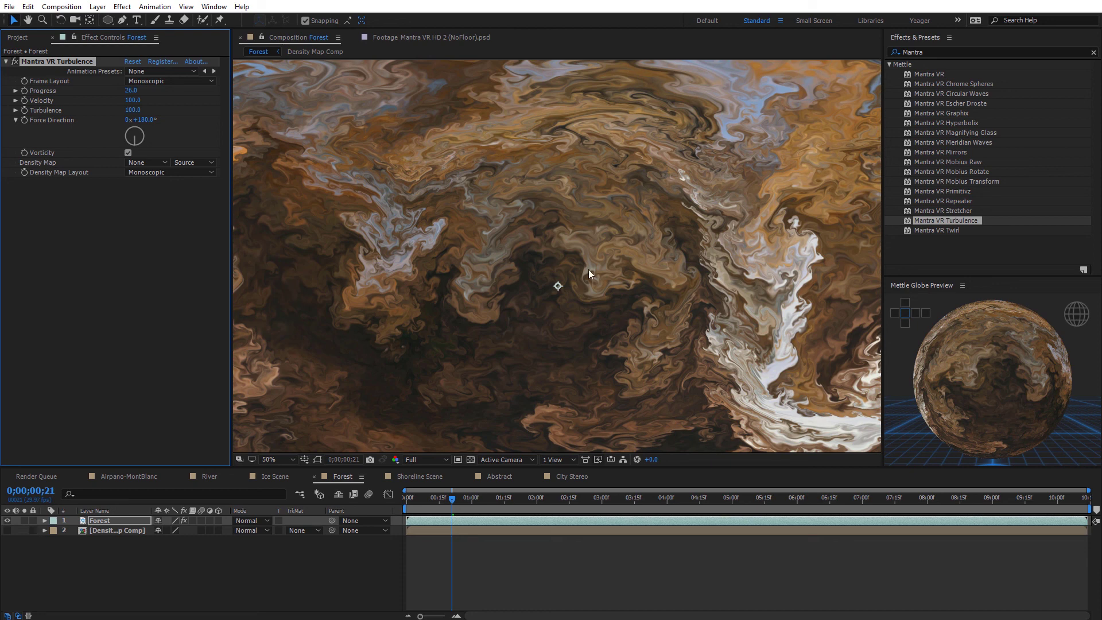
pyautogui.moveTo(138, 105); pyautogui.dragTo(97, 113)
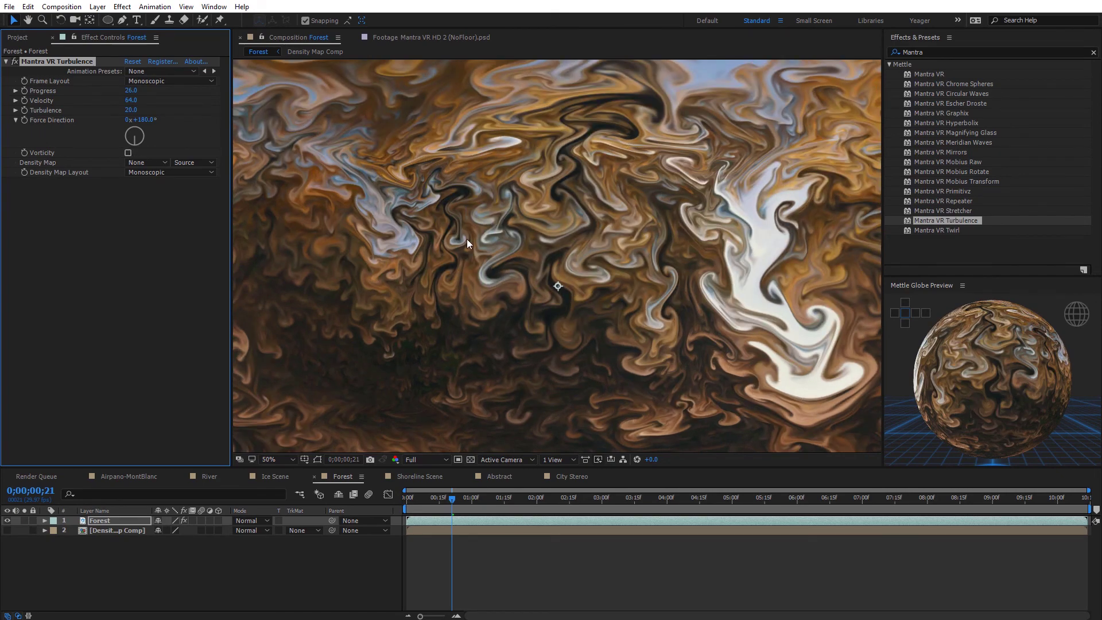
pyautogui.click(128, 153)
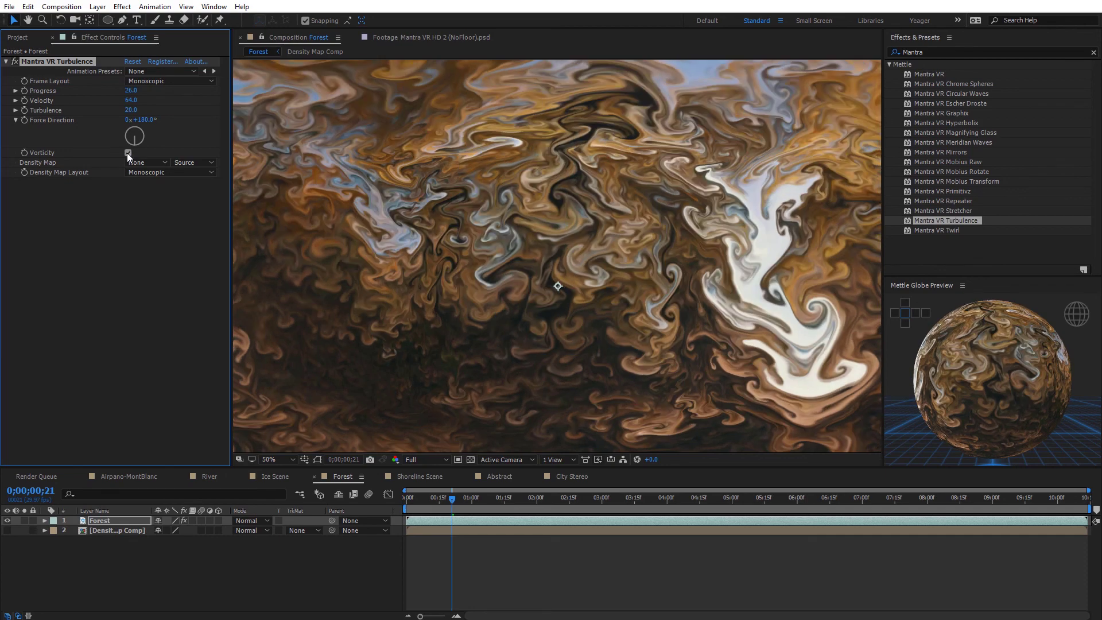
# Step: Set Turbulence to 100 and Velocity to 98 with Vorticity off
pyautogui.click(131, 109)
pyautogui.write('100')
pyautogui.press('Return')
pyautogui.moveTo(131, 100); pyautogui.dragTo(150, 101)
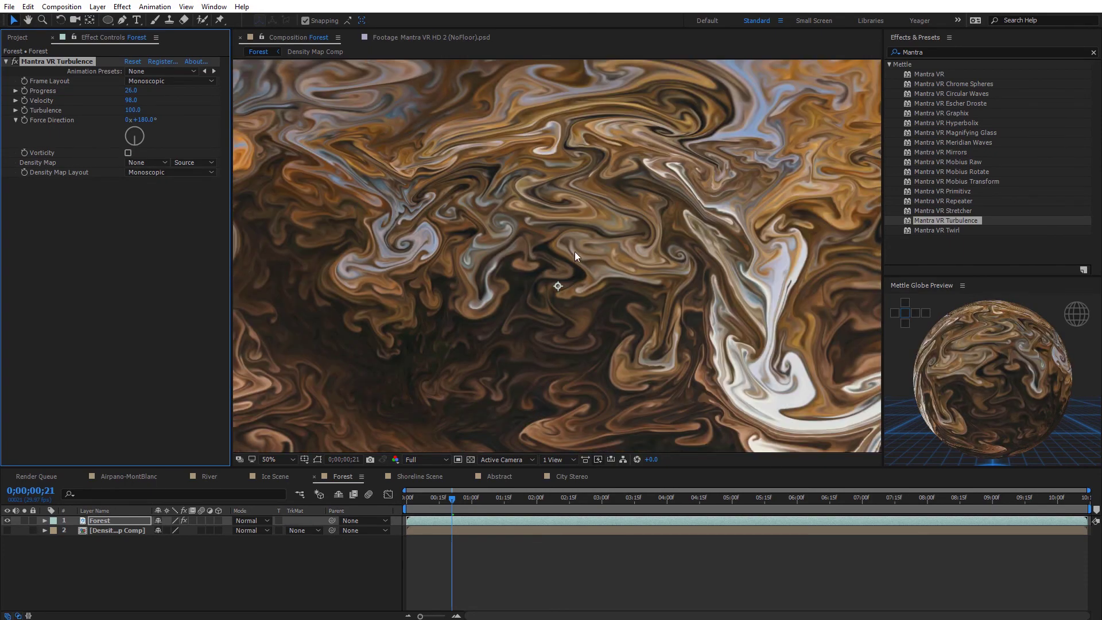
# Step: Reset the Turbulence effect to its defaults and look at the layers offered for its Density Map
pyautogui.scroll(-1, 505, 151)
pyautogui.click(137, 62)
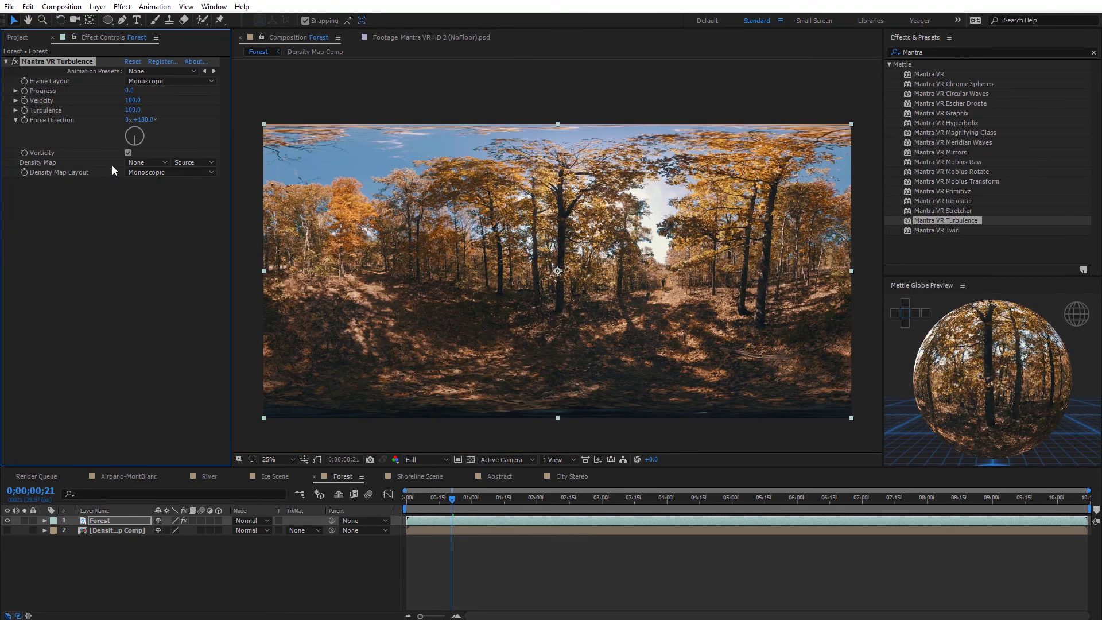
pyautogui.click(148, 163)
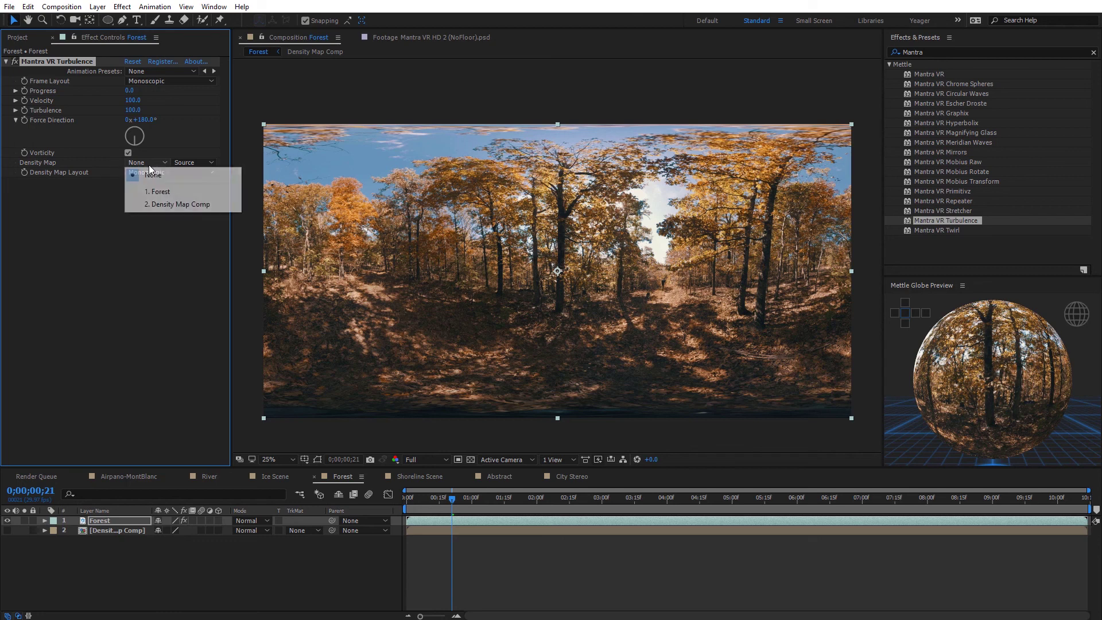
pyautogui.click(88, 190)
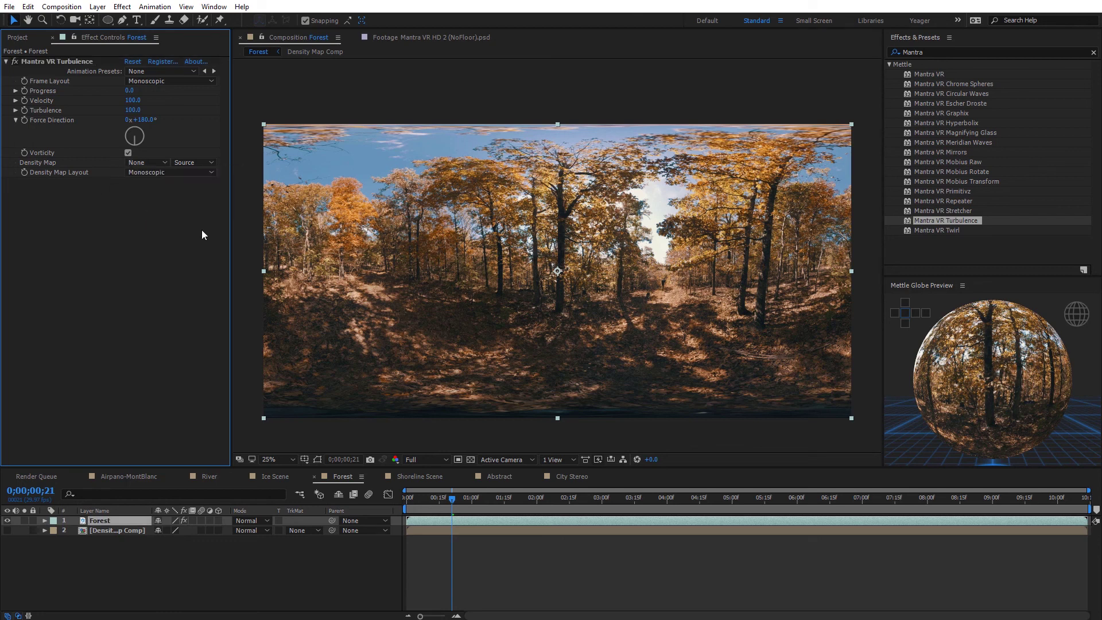
# Step: Move the Density Map Comp layer above the Forest layer and briefly show it to view the map
pyautogui.moveTo(139, 532); pyautogui.dragTo(133, 521)
pyautogui.click(7, 521)
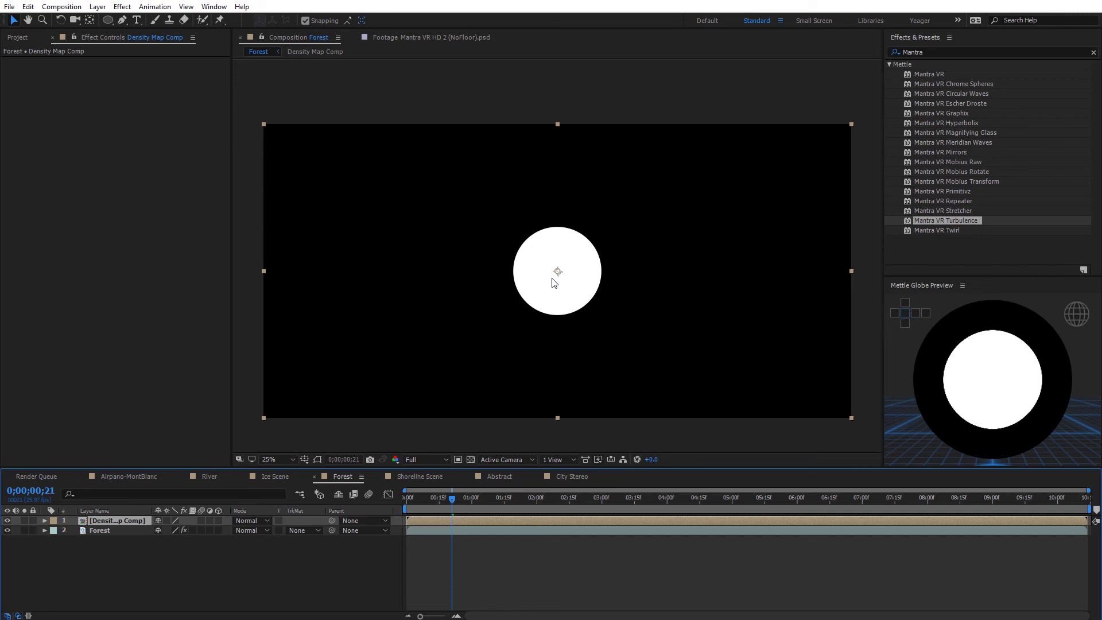
pyautogui.click(6, 521)
# Step: Assign Density Map Comp as the Density Map of the Forest layer's Turbulence effect
pyautogui.click(99, 532)
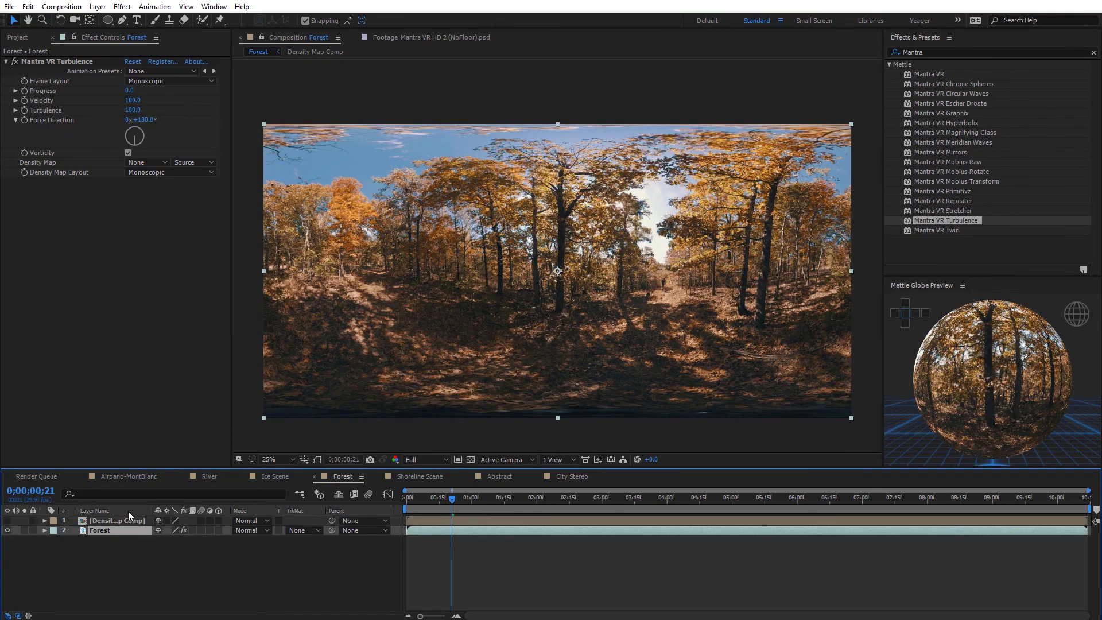
pyautogui.click(146, 162)
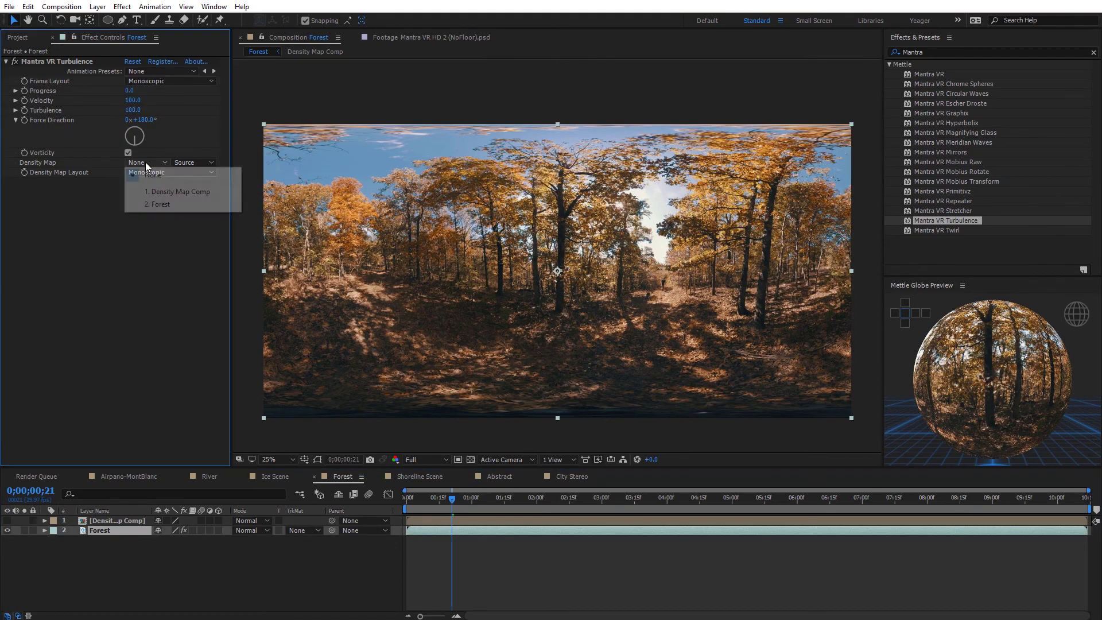
pyautogui.click(171, 191)
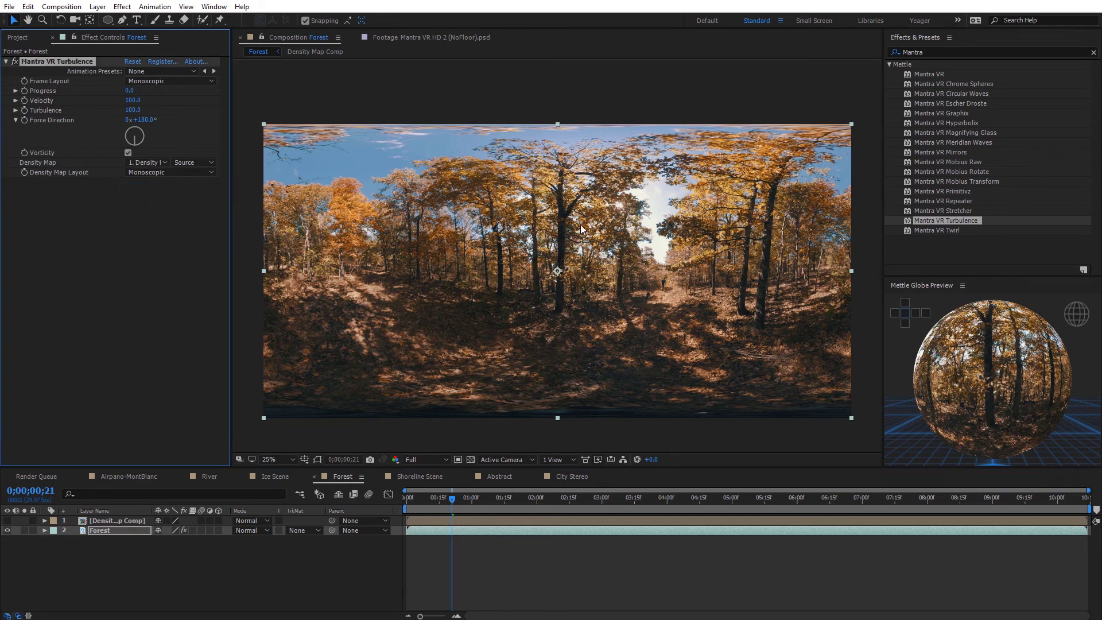
# Step: Raise the Turbulence Progress to 11 and inspect the masked distortion around the central tree at 50% magnification
pyautogui.click(129, 90)
pyautogui.write('8')
pyautogui.press('Return')
pyautogui.moveTo(132, 90); pyautogui.dragTo(135, 90)
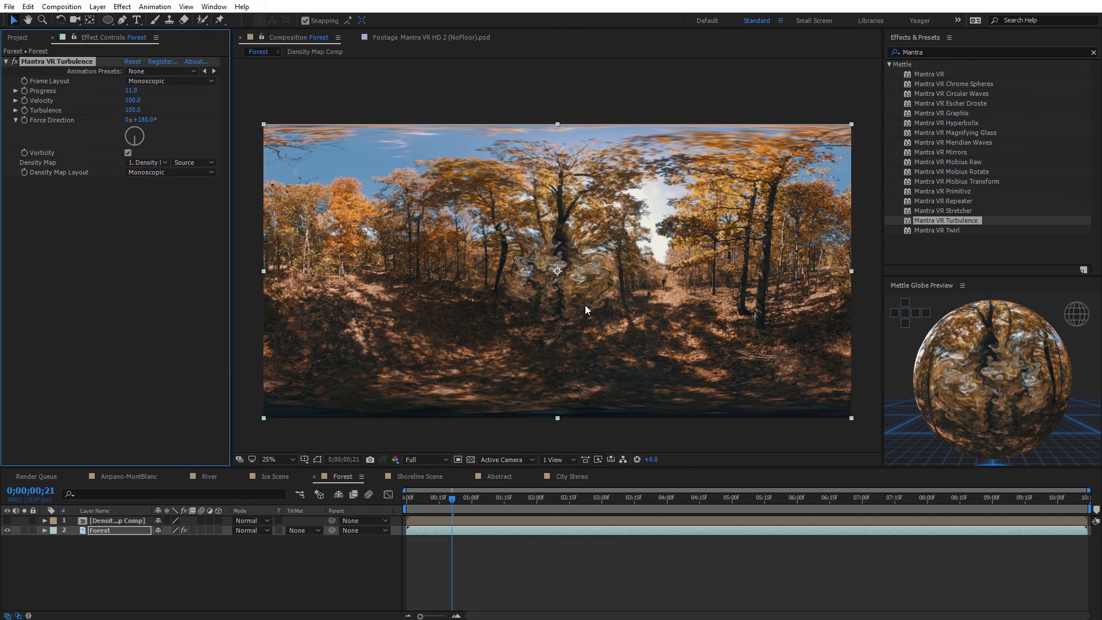
pyautogui.press('.')
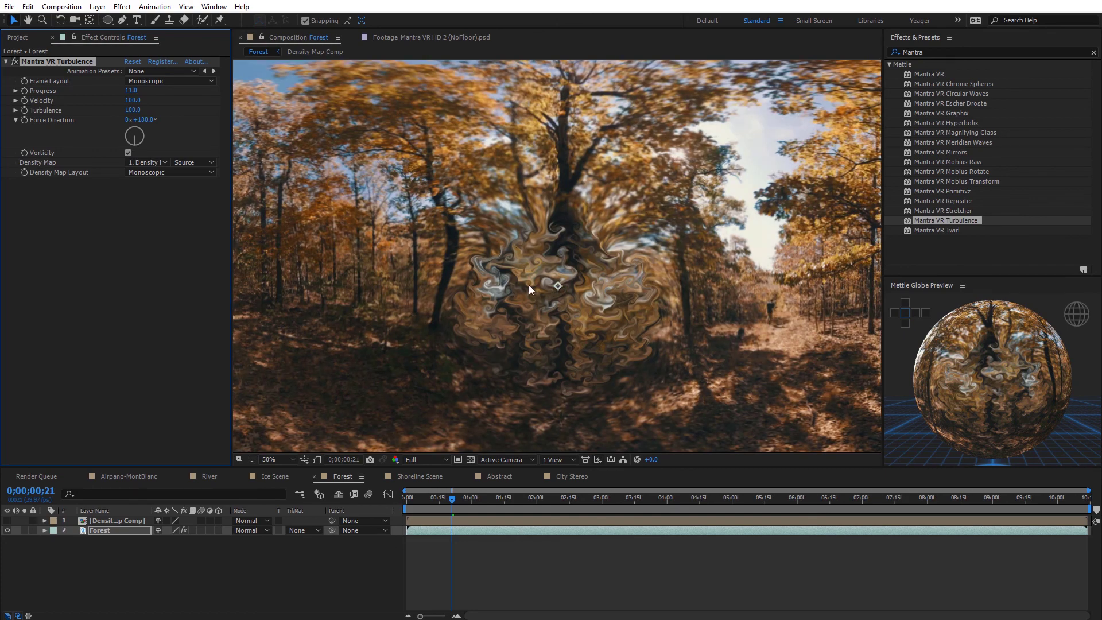
pyautogui.press(',')
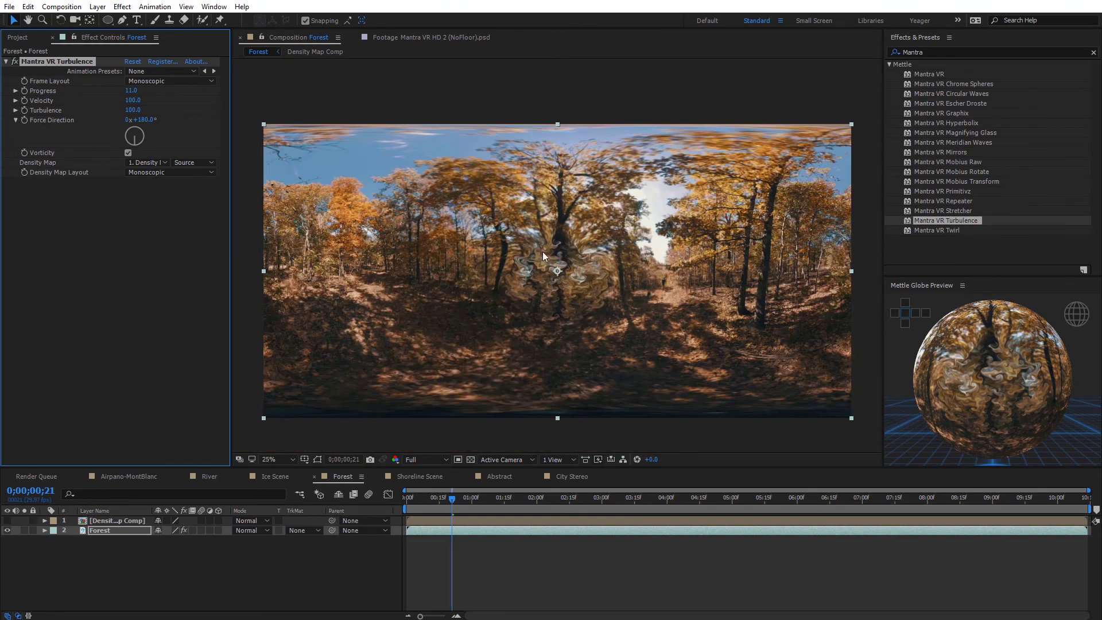
# Step: Raise the Turbulence Progress to 31 and examine the density-mapped area at the centre of the forest
pyautogui.moveTo(131, 90); pyautogui.dragTo(144, 90)
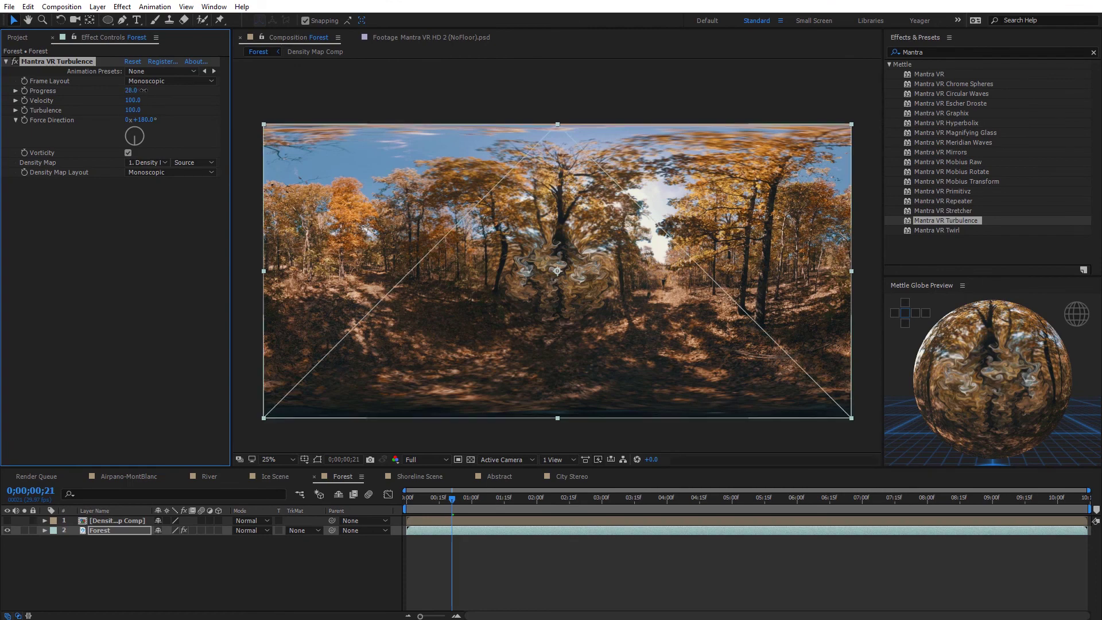
pyautogui.moveTo(143, 90); pyautogui.dragTo(145, 91)
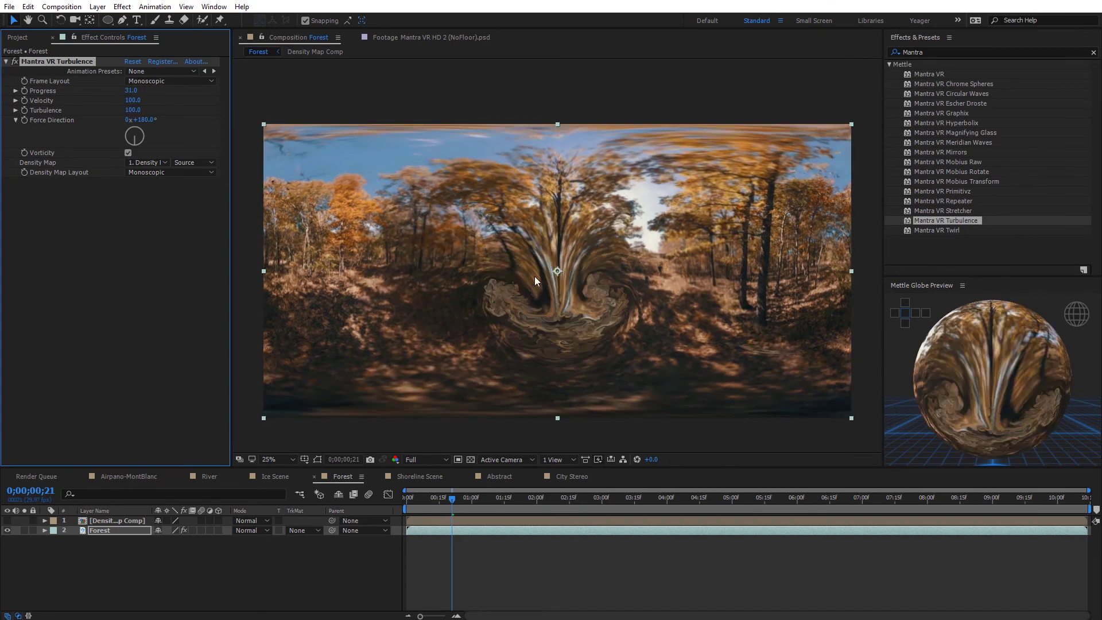
pyautogui.scroll(1, 625, 323)
pyautogui.scroll(-1, 625, 322)
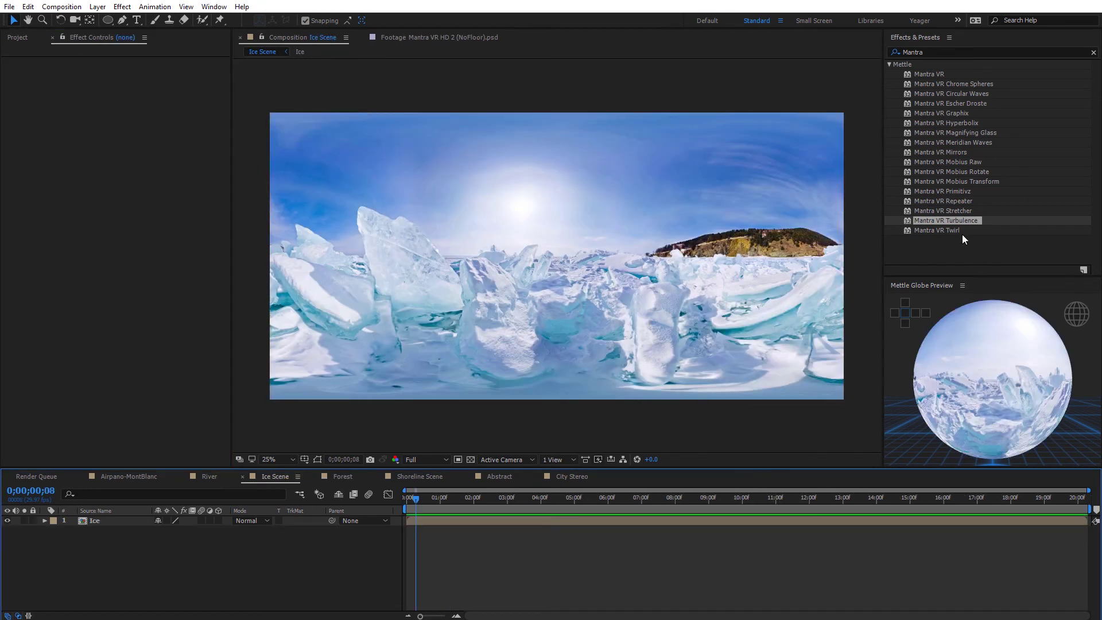
# Step: Apply Mantra VR Twirl to the Ice layer with Point of Interest at 1923, 1000 and Strength raised to 23.30
pyautogui.click(935, 232)
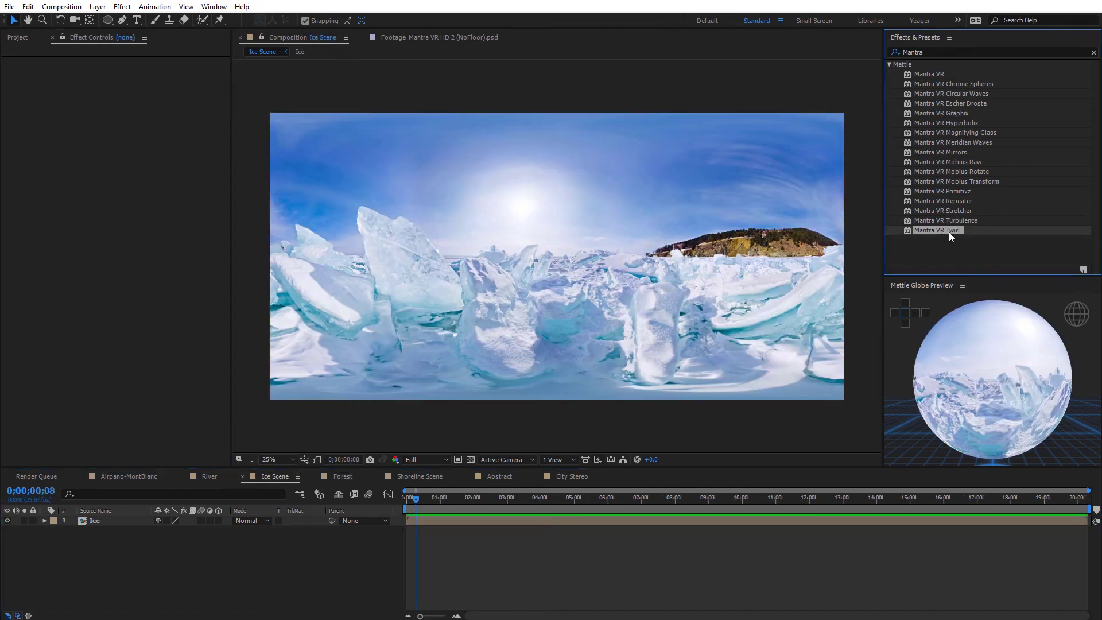
pyautogui.moveTo(947, 229); pyautogui.dragTo(612, 269)
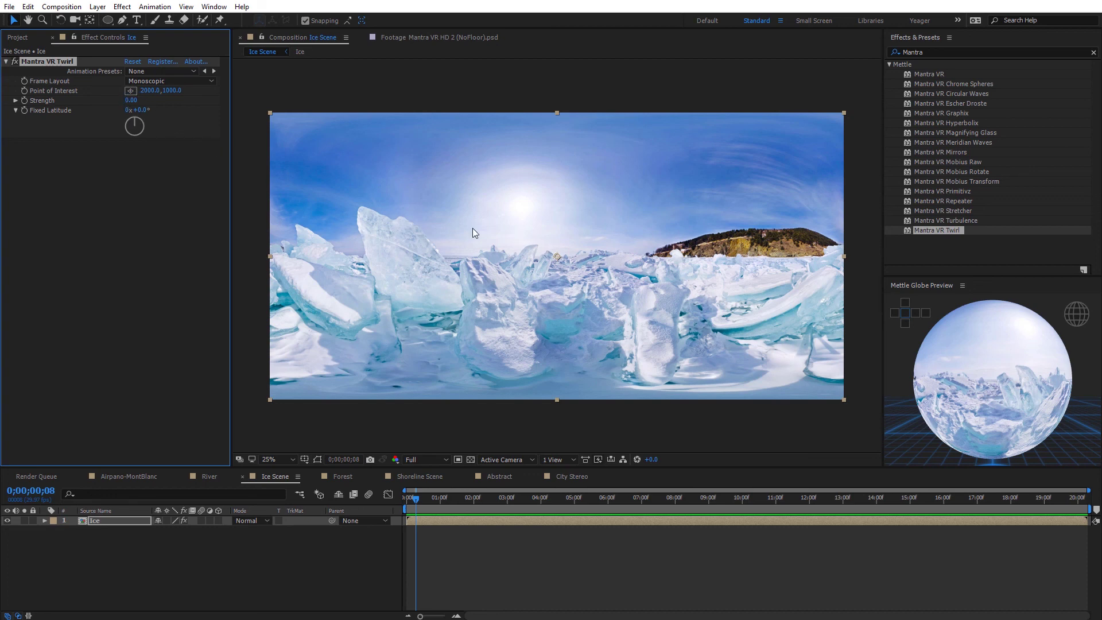
pyautogui.moveTo(150, 91); pyautogui.dragTo(259, 98)
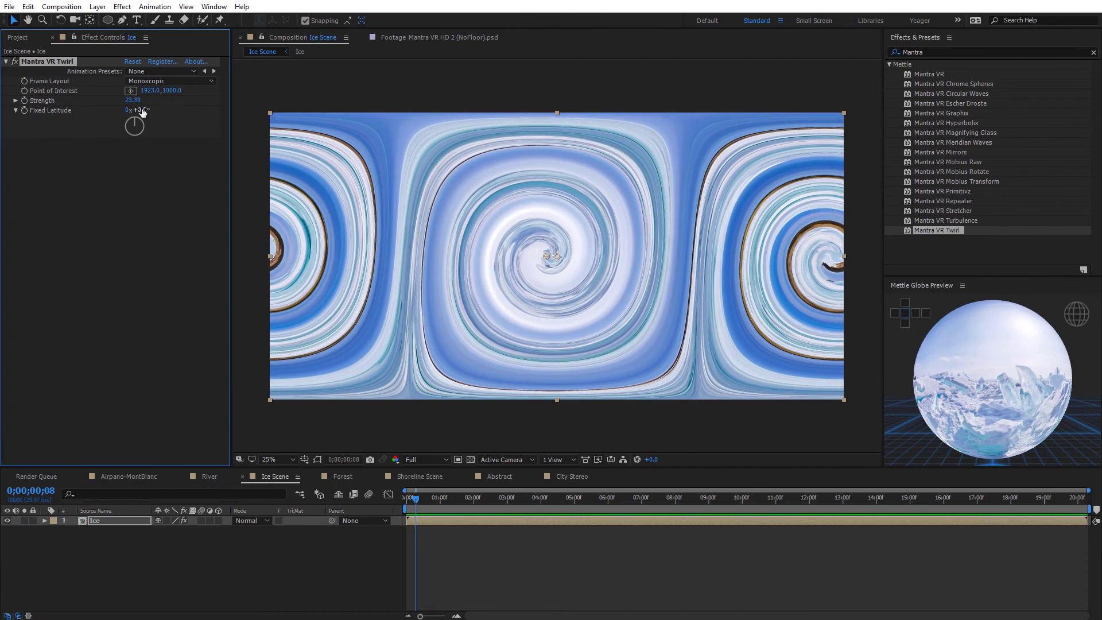
# Step: Set the Twirl's Strength to 9.10 and Fixed Latitude to 140°, and check the swirl in the globe preview
pyautogui.moveTo(140, 111)
pyautogui.mouseDown()
pyautogui.moveTo(188, 111)
pyautogui.moveTo(133, 105)
pyautogui.mouseUp()
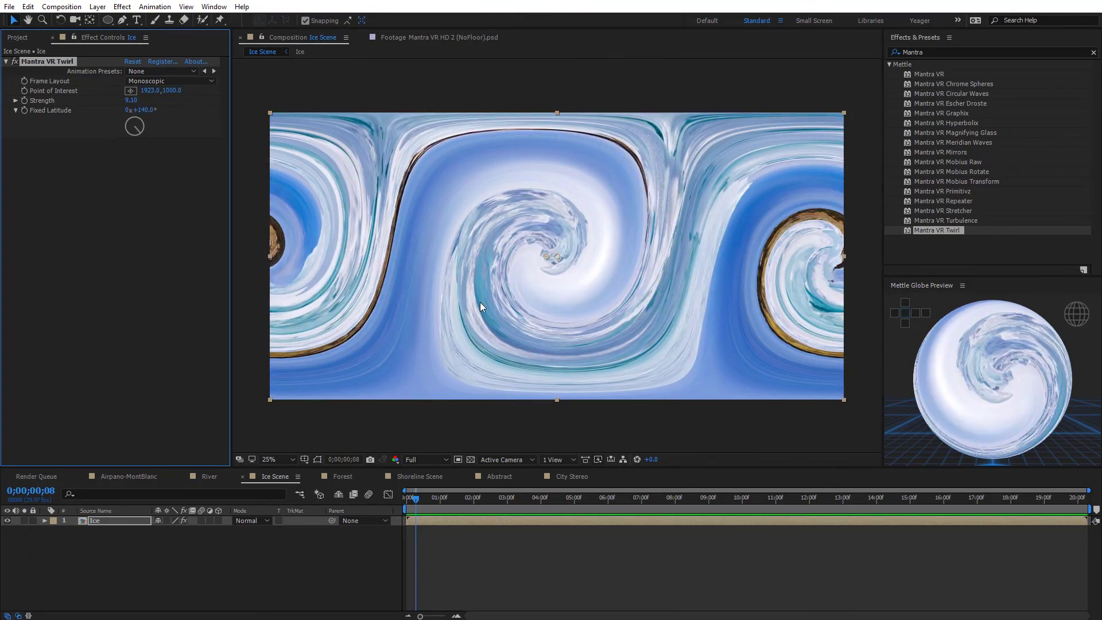
pyautogui.moveTo(1023, 387); pyautogui.dragTo(597, 320)
pyautogui.scroll(5, 1039, 392)
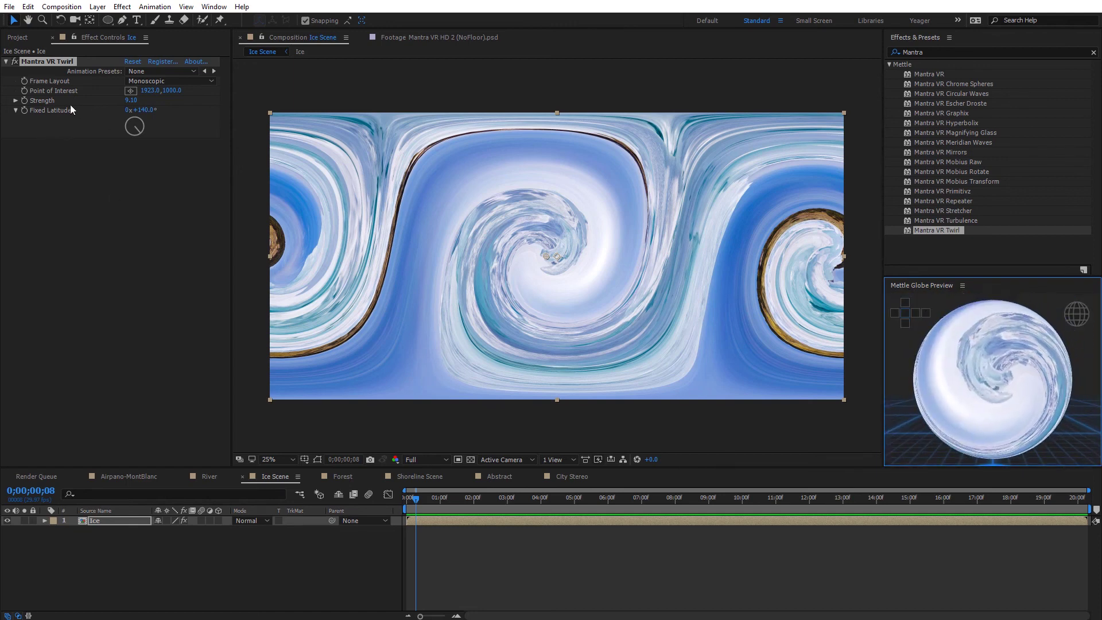
# Step: Set the Twirl Strength to 0 and vary it again from there
pyautogui.click(133, 100)
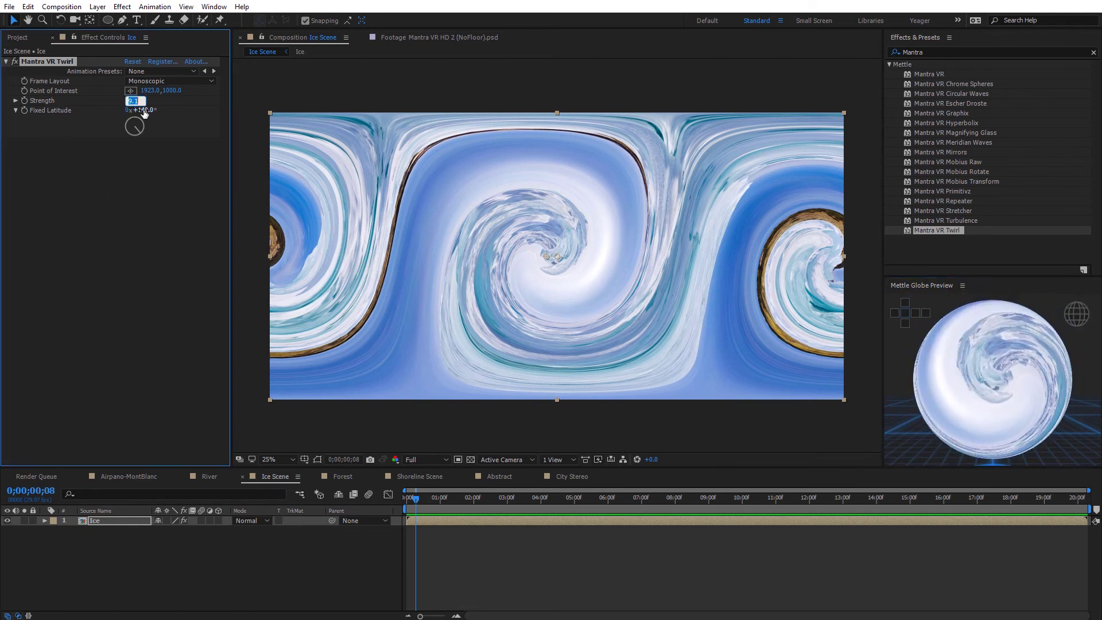
pyautogui.write('0')
pyautogui.press('Return')
pyautogui.moveTo(129, 100)
pyautogui.mouseDown()
pyautogui.moveTo(114, 104)
pyautogui.moveTo(157, 107)
pyautogui.moveTo(133, 107)
pyautogui.mouseUp()
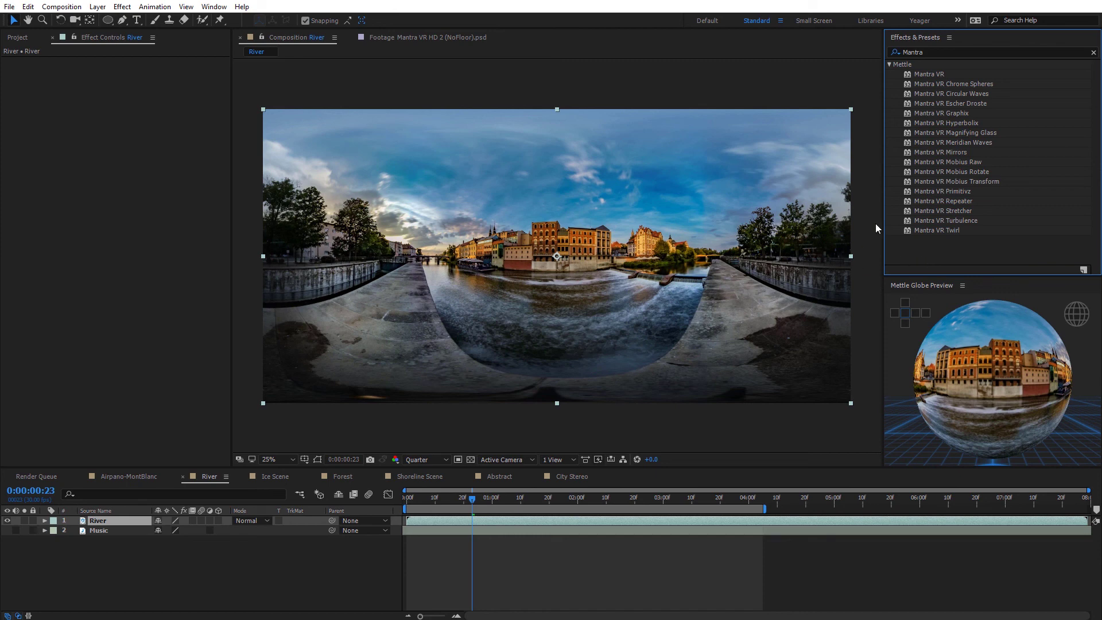
# Step: Apply the Mantra VR effect to the River layer, keeping its Frame Layout at Monoscopic
pyautogui.moveTo(931, 74); pyautogui.dragTo(612, 280)
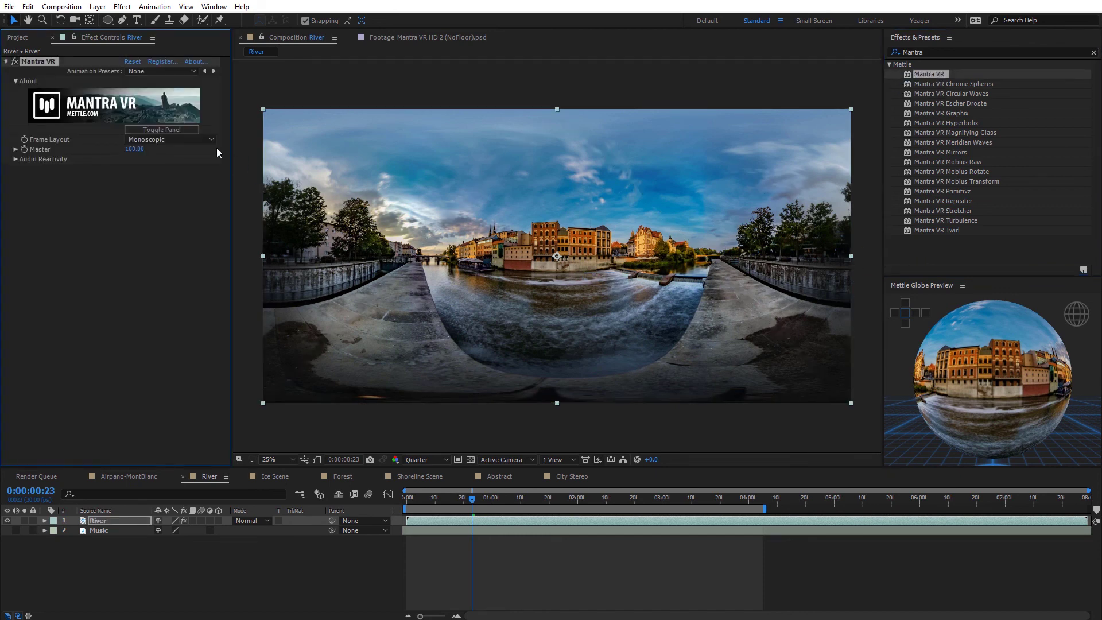
pyautogui.click(146, 139)
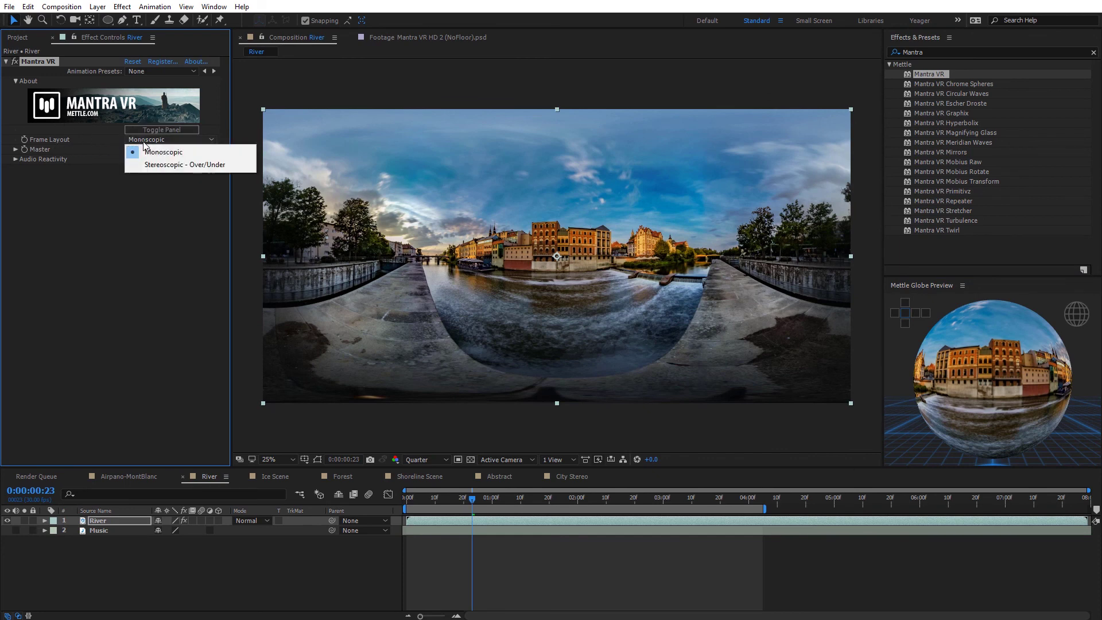
pyautogui.click(152, 152)
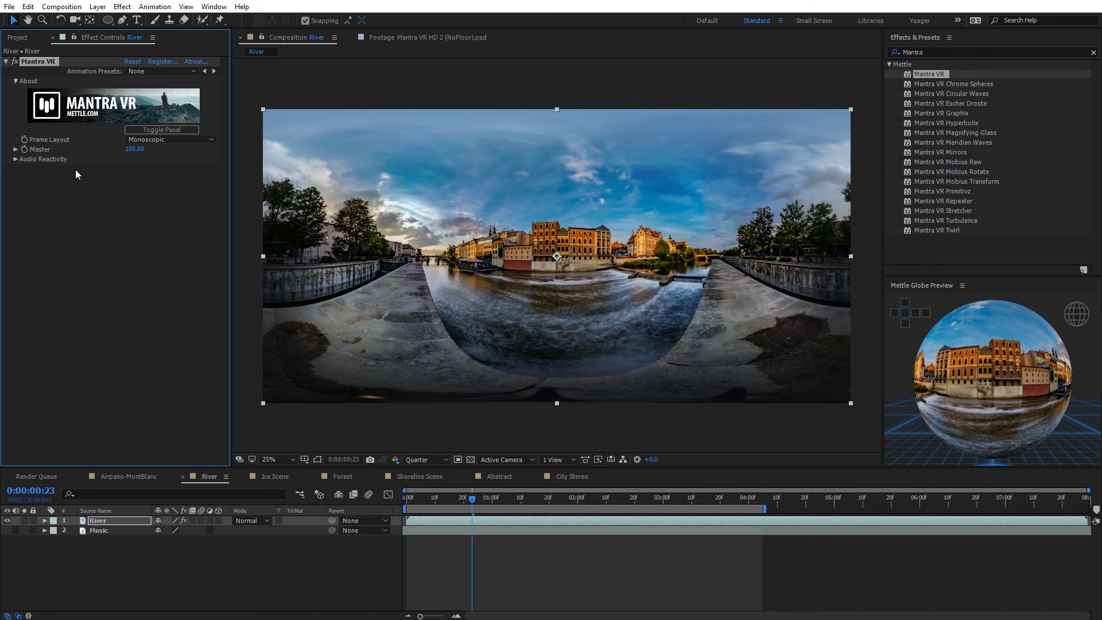
# Step: Open the Mettle Mantra VR Panel and view its available controls and presets
pyautogui.click(149, 130)
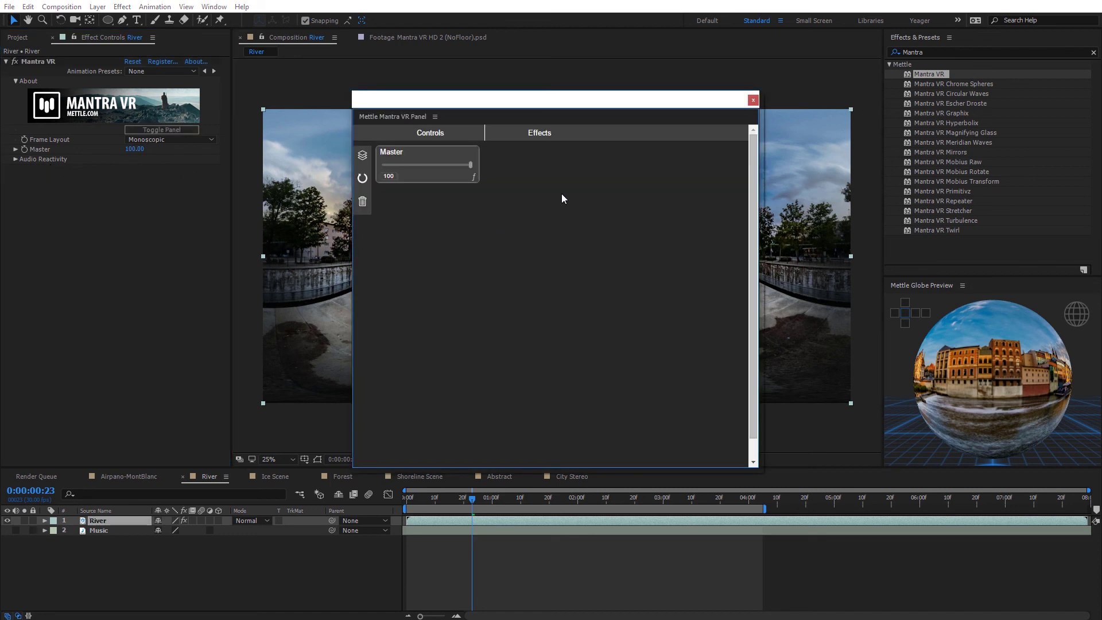
pyautogui.moveTo(450, 136)
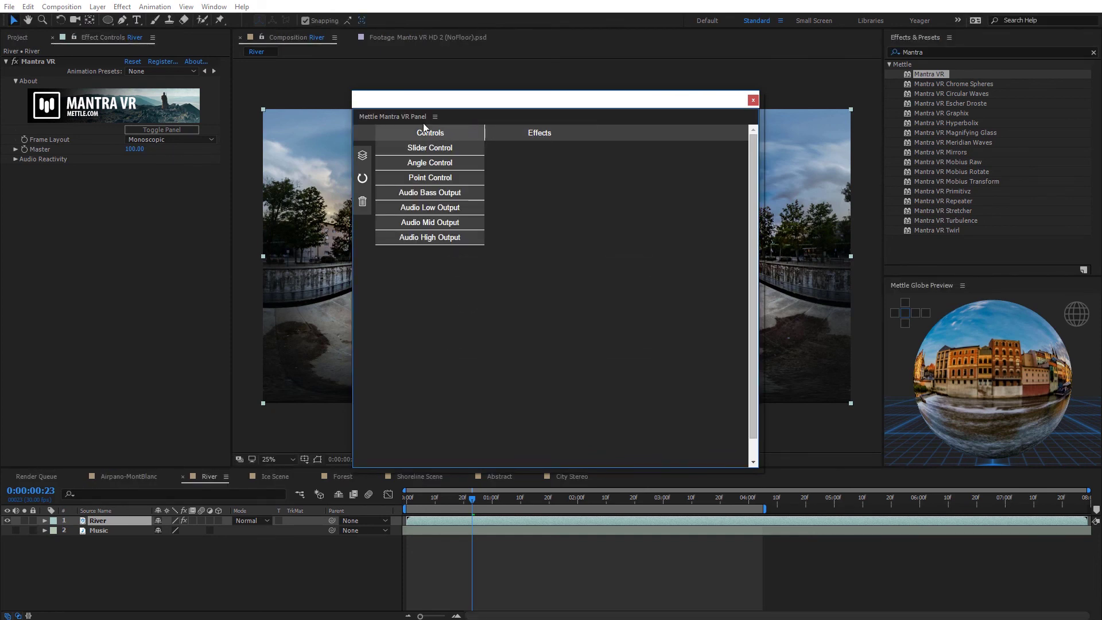
pyautogui.moveTo(362, 156)
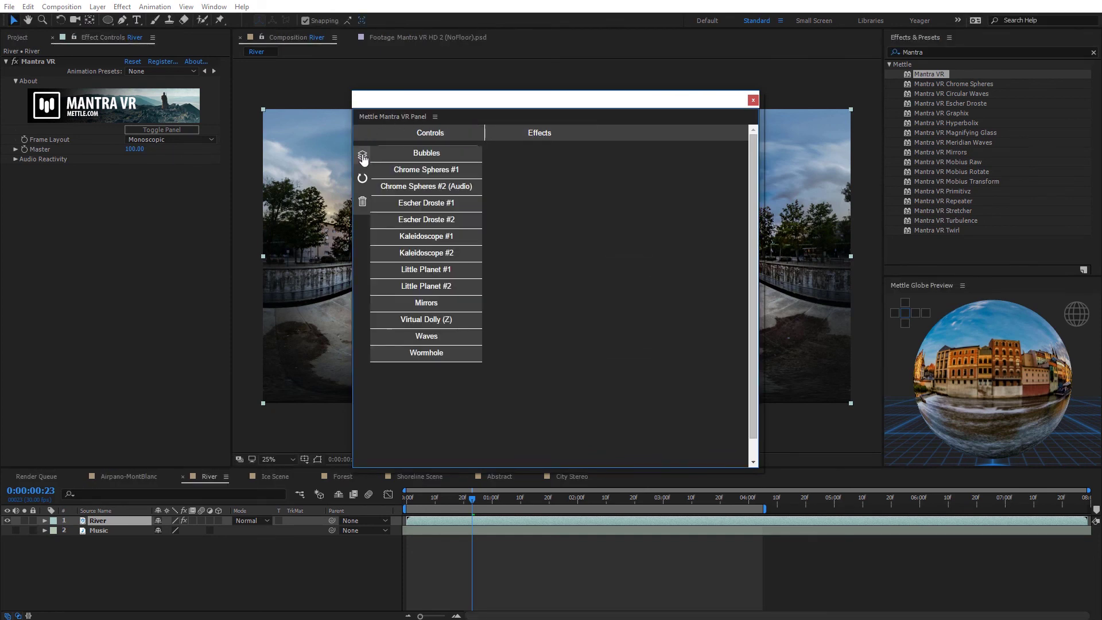
# Step: Load the Bubbles preset onto the River layer and preview the footage up to 0:00:02:24 with the panel out of the way
pyautogui.click(423, 158)
pyautogui.moveTo(399, 107); pyautogui.dragTo(891, 280)
pyautogui.moveTo(473, 500); pyautogui.dragTo(646, 505)
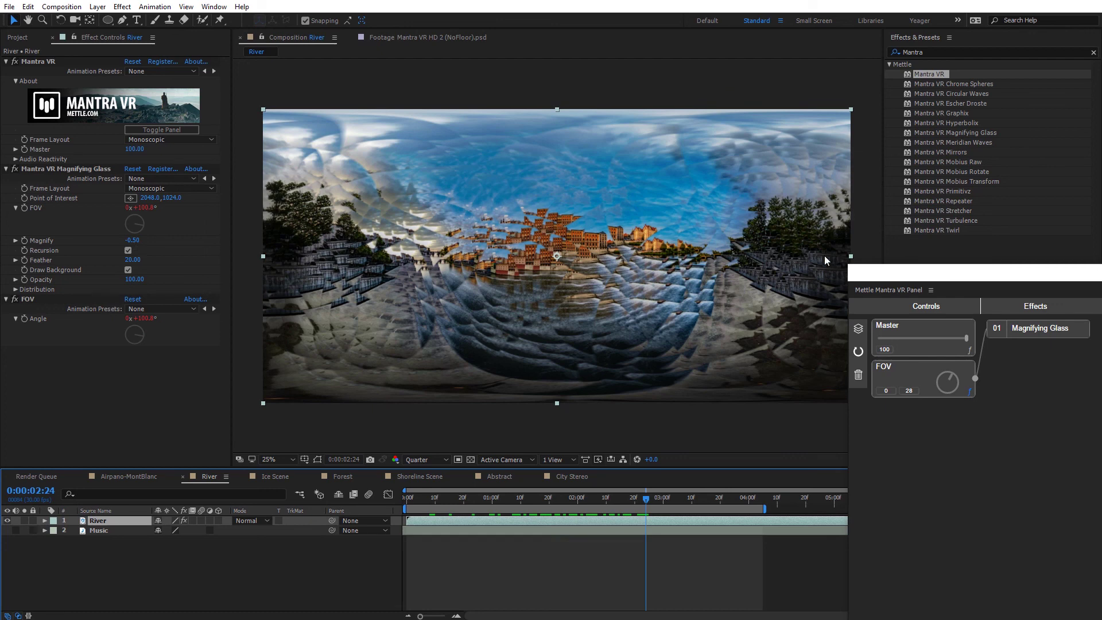
# Step: Bring the Mantra VR Panel back over the composition, view the Magnifying Glass node's parameters, and move the node away from the FOV control
pyautogui.moveTo(951, 278); pyautogui.dragTo(497, 170)
pyautogui.click(557, 222)
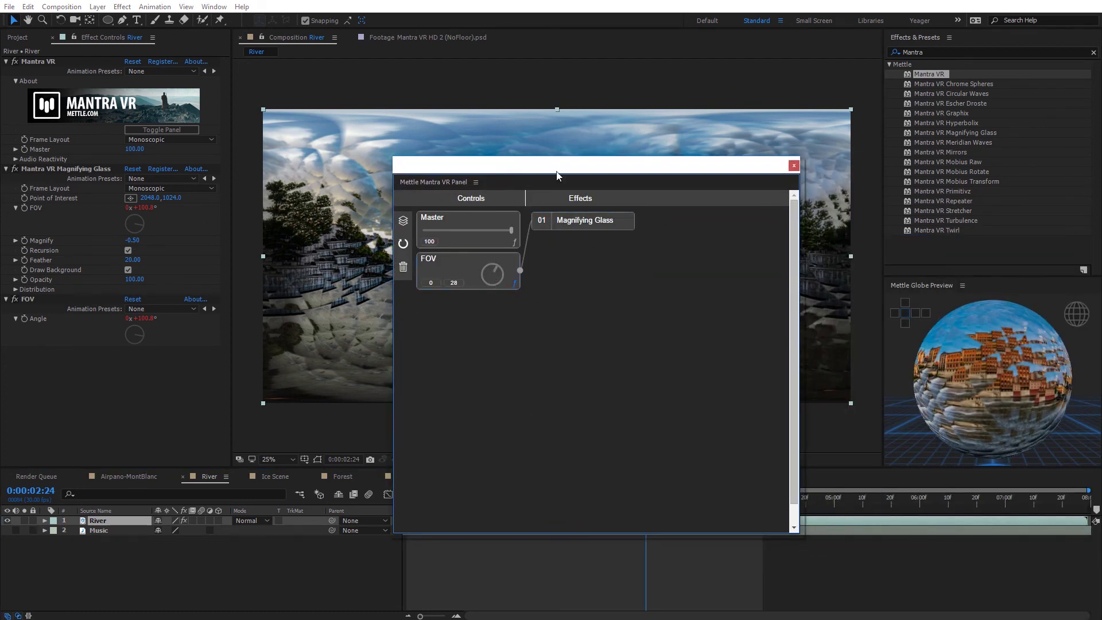
pyautogui.moveTo(562, 176); pyautogui.dragTo(634, 195)
pyautogui.moveTo(692, 243)
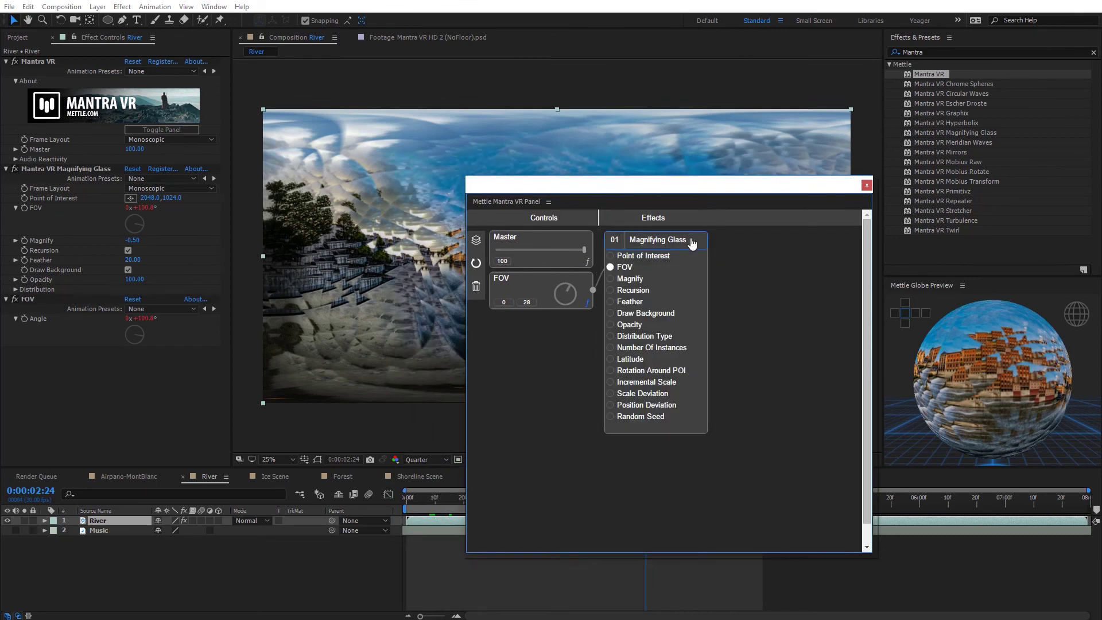
pyautogui.moveTo(692, 243); pyautogui.dragTo(762, 262)
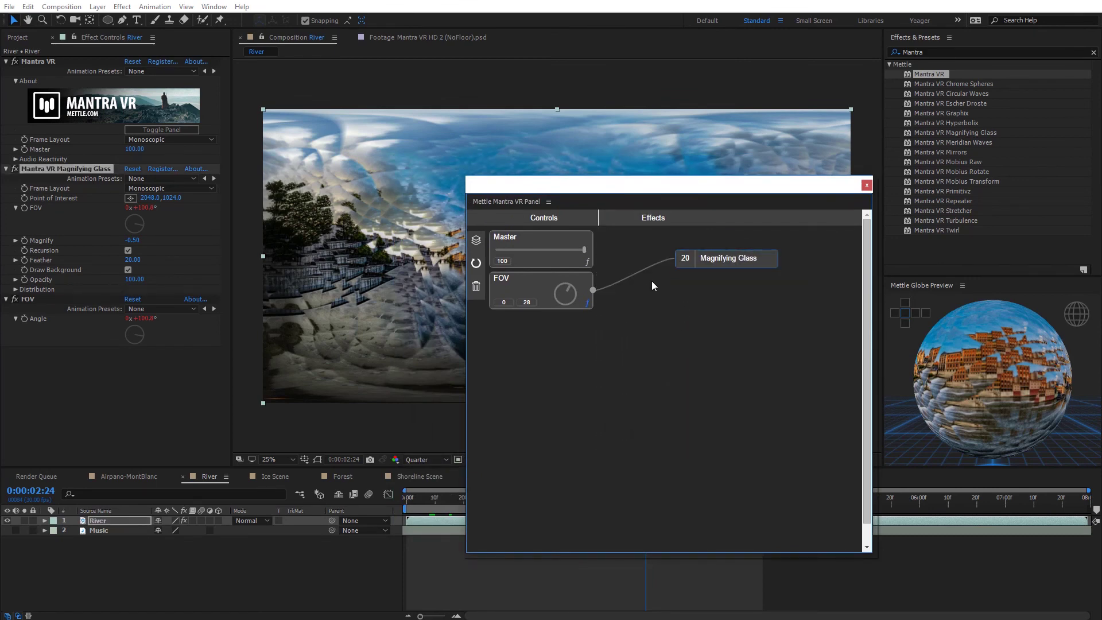
# Step: Clear the Bubbles preset, load the Escher Droste #2 preset onto the River layer, and uncover the composition
pyautogui.click(476, 287)
pyautogui.click(476, 239)
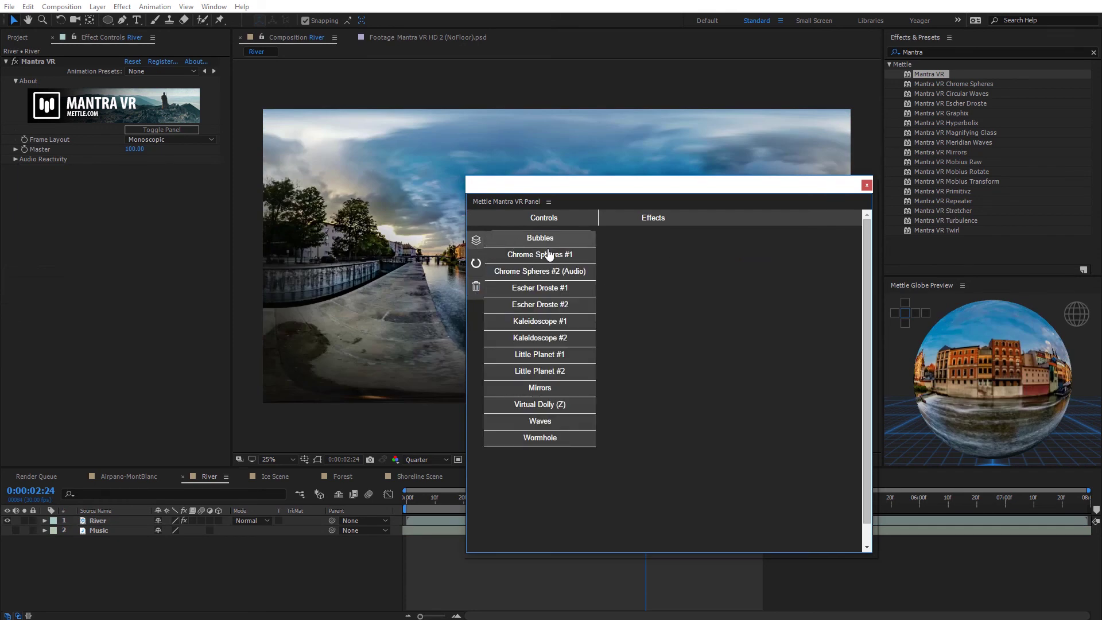
pyautogui.click(555, 307)
pyautogui.moveTo(533, 188); pyautogui.dragTo(954, 290)
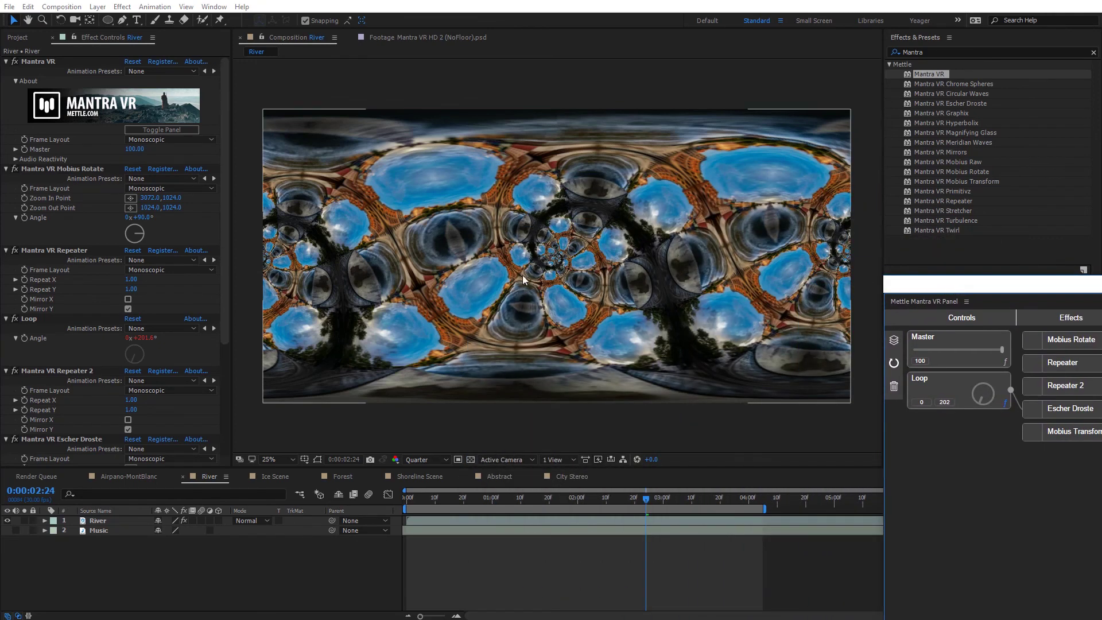
# Step: View the Escher Droste footage at 0:00:01:26, the Mobius Transform node's parameters, and the footage at 0:00:00:19
pyautogui.moveTo(650, 499); pyautogui.dragTo(566, 498)
pyautogui.moveTo(1027, 290); pyautogui.dragTo(660, 230)
pyautogui.moveTo(755, 311)
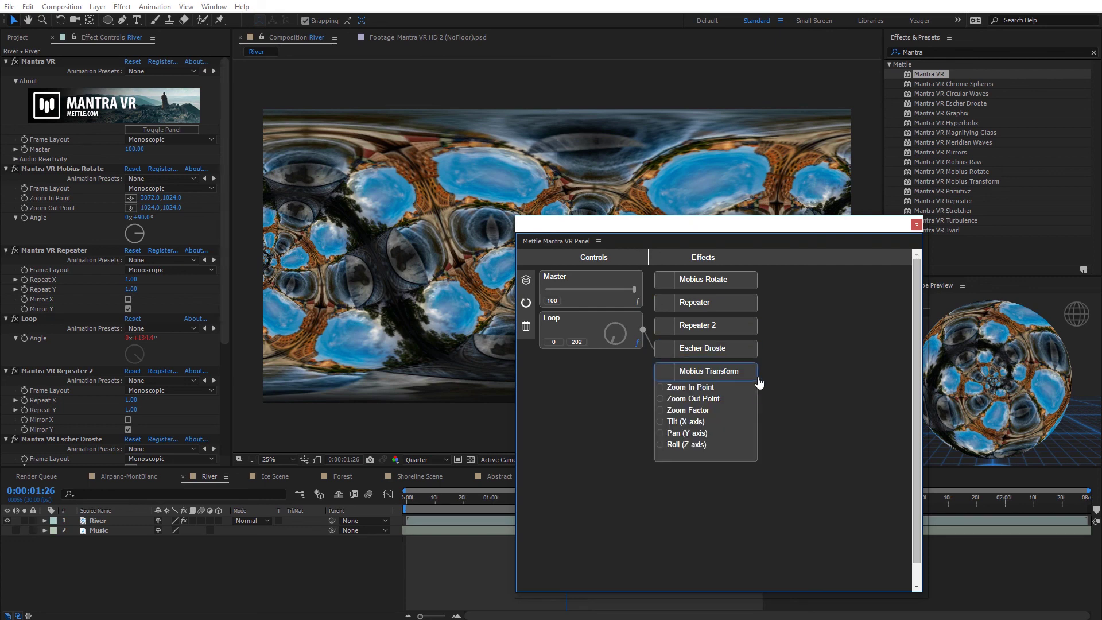
pyautogui.moveTo(740, 230); pyautogui.dragTo(1101, 333)
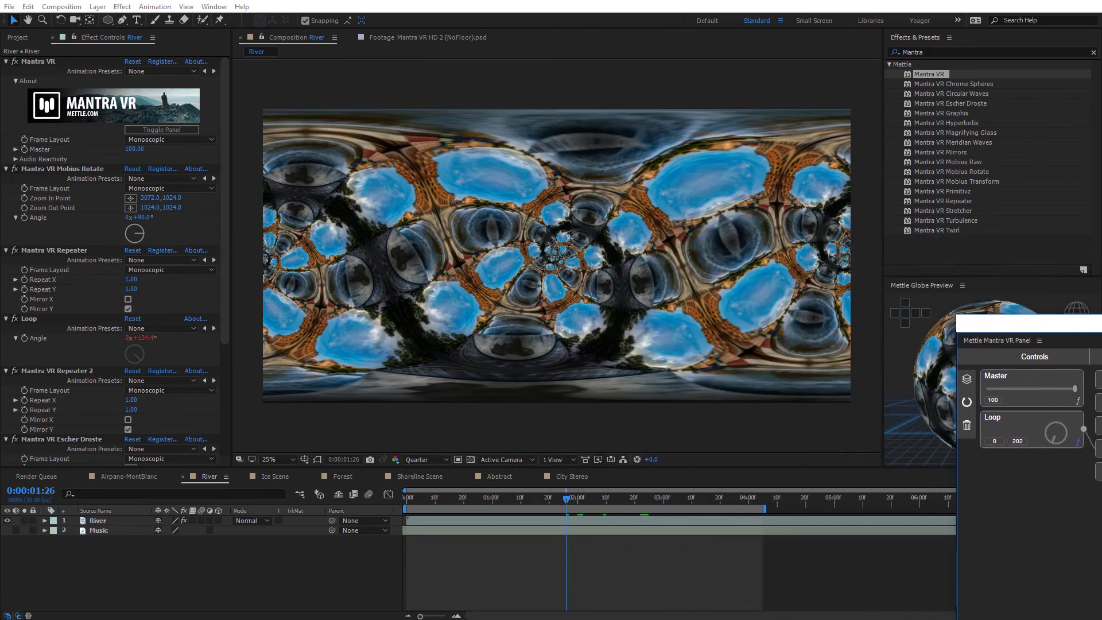
pyautogui.moveTo(568, 502); pyautogui.dragTo(459, 497)
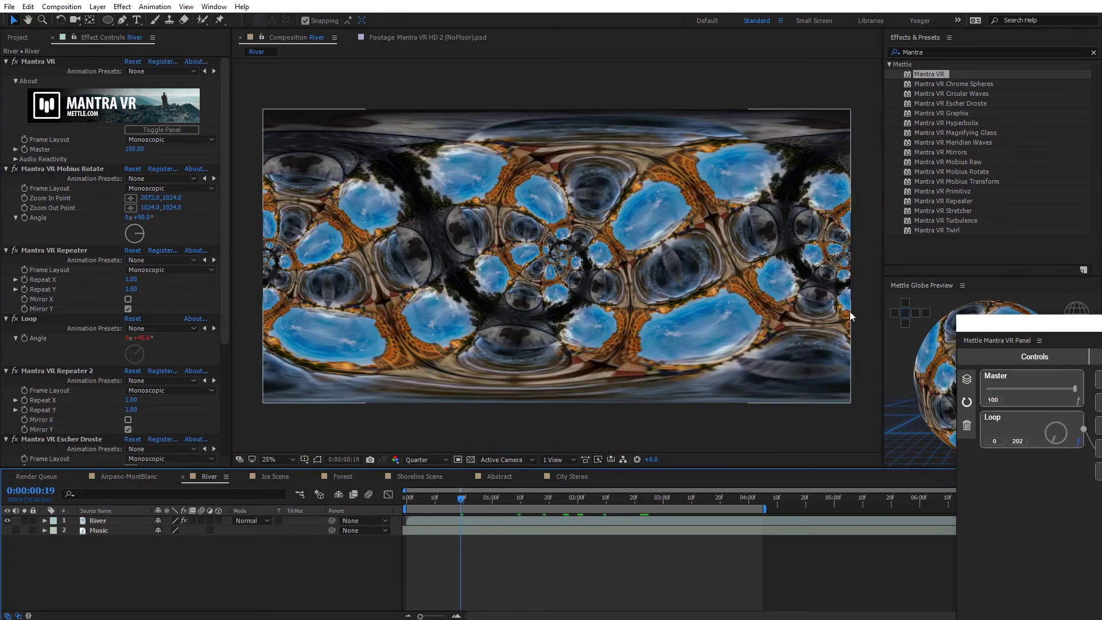
# Step: Uncover the Globe Preview and examine the Escher Droste distortion close up from a slightly rotated view
pyautogui.moveTo(994, 318); pyautogui.dragTo(995, 556)
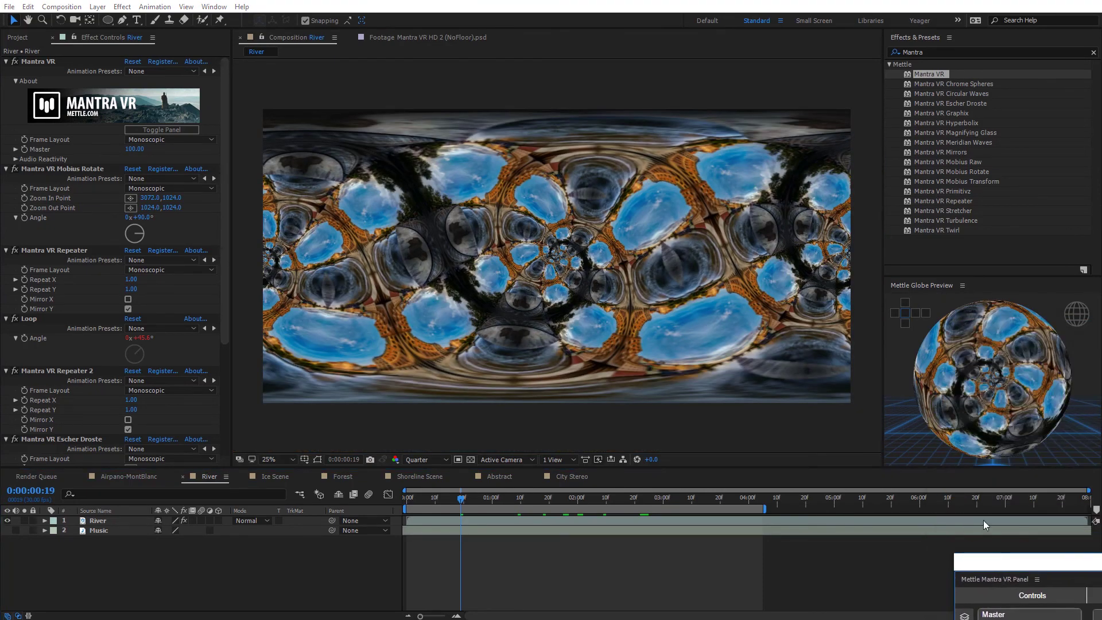
pyautogui.scroll(5, 983, 392)
pyautogui.moveTo(997, 371)
pyautogui.mouseDown()
pyautogui.moveTo(948, 418)
pyautogui.moveTo(983, 398)
pyautogui.moveTo(1019, 350)
pyautogui.moveTo(1030, 365)
pyautogui.moveTo(965, 401)
pyautogui.moveTo(986, 387)
pyautogui.mouseUp()
# Step: Clear the Escher Droste setup from the Mantra VR Panel and add a Circular Waves effect to the River layer
pyautogui.moveTo(1085, 563); pyautogui.dragTo(527, 139)
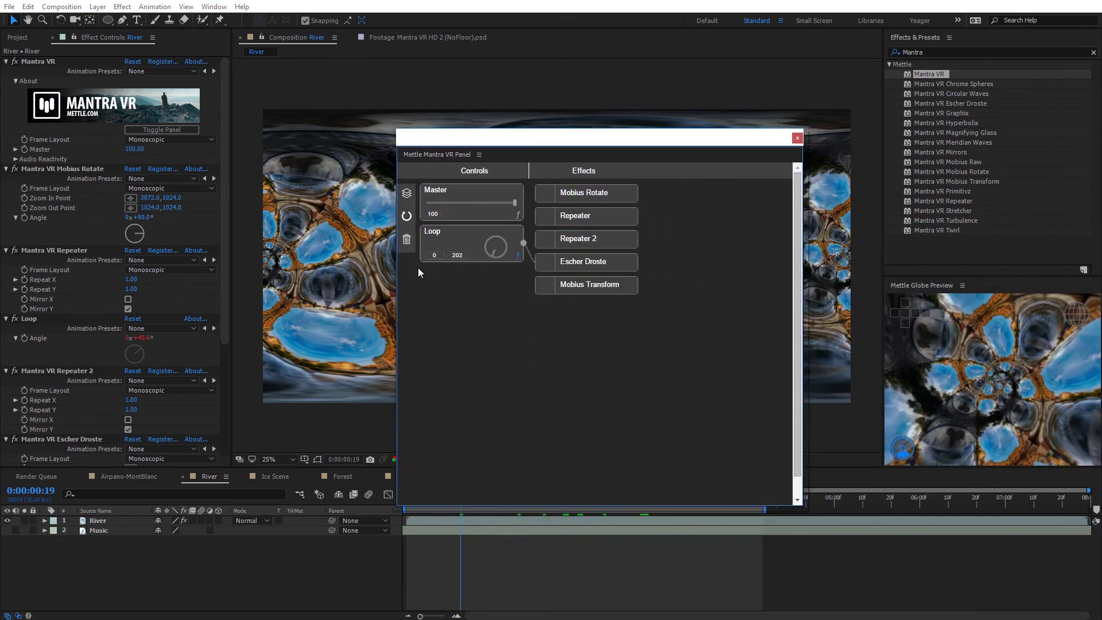
pyautogui.click(406, 241)
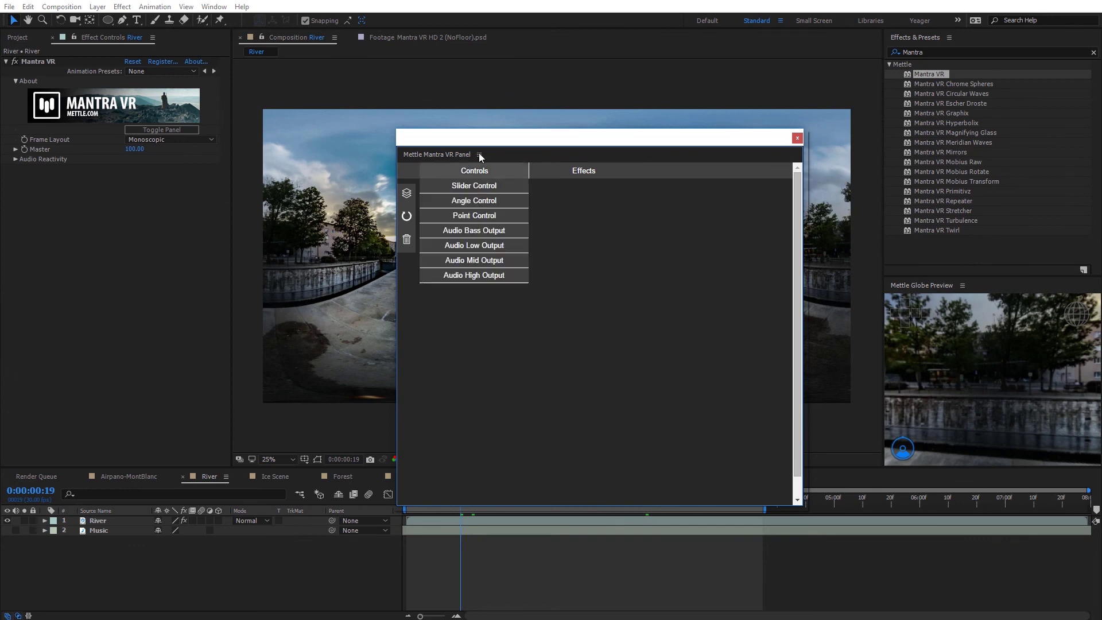
pyautogui.click(575, 171)
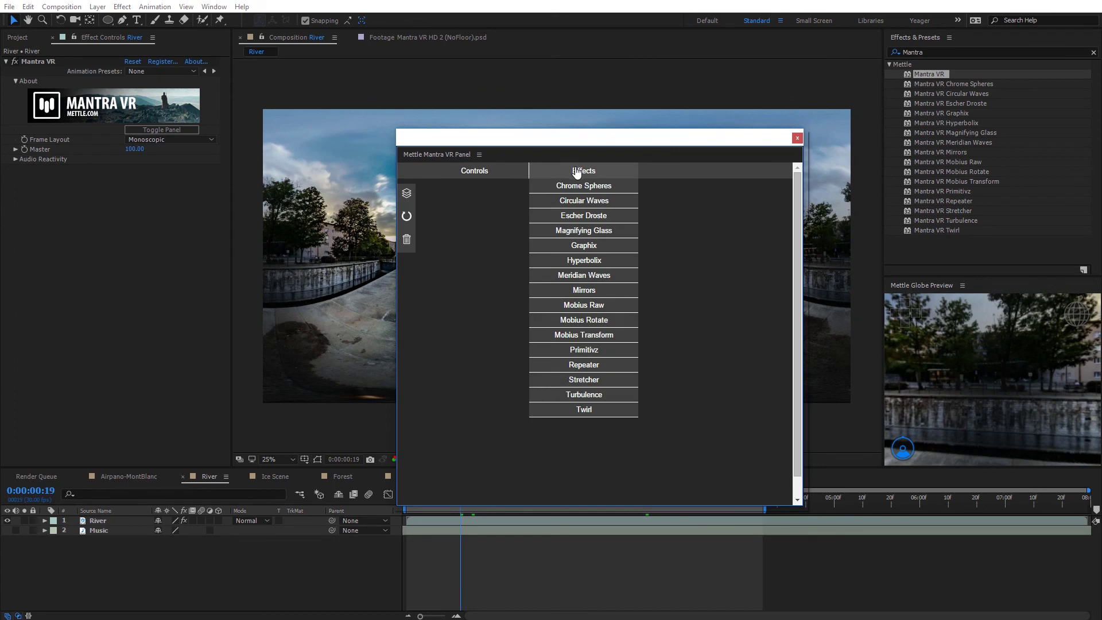
pyautogui.click(578, 205)
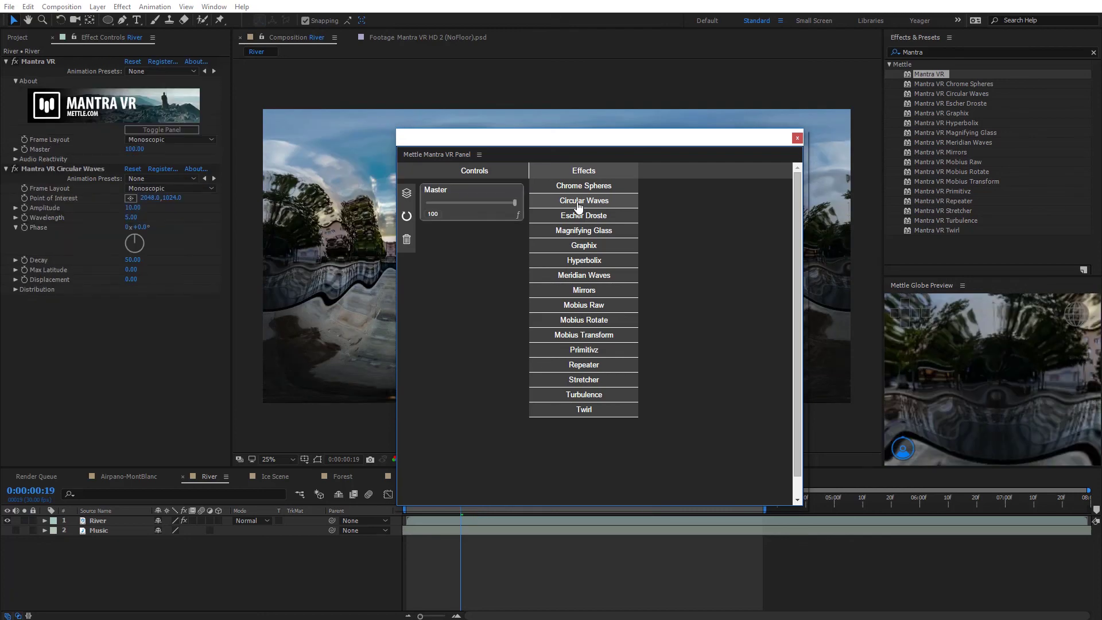
pyautogui.click(586, 194)
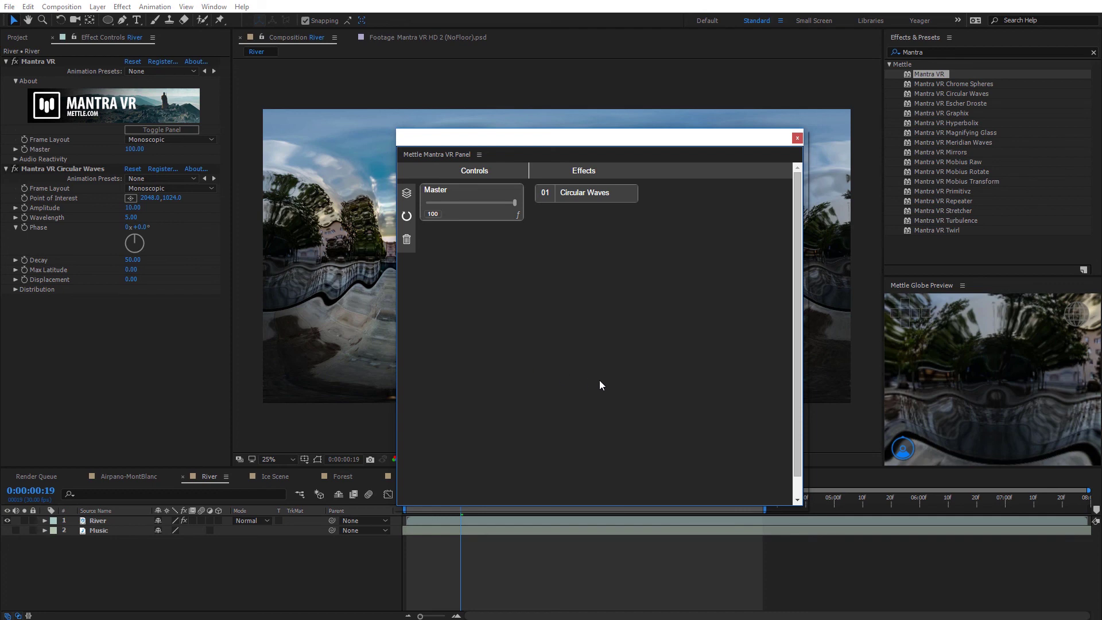
# Step: Add a Meridian Waves effect and place its node below the Circular Waves node
pyautogui.moveTo(594, 172)
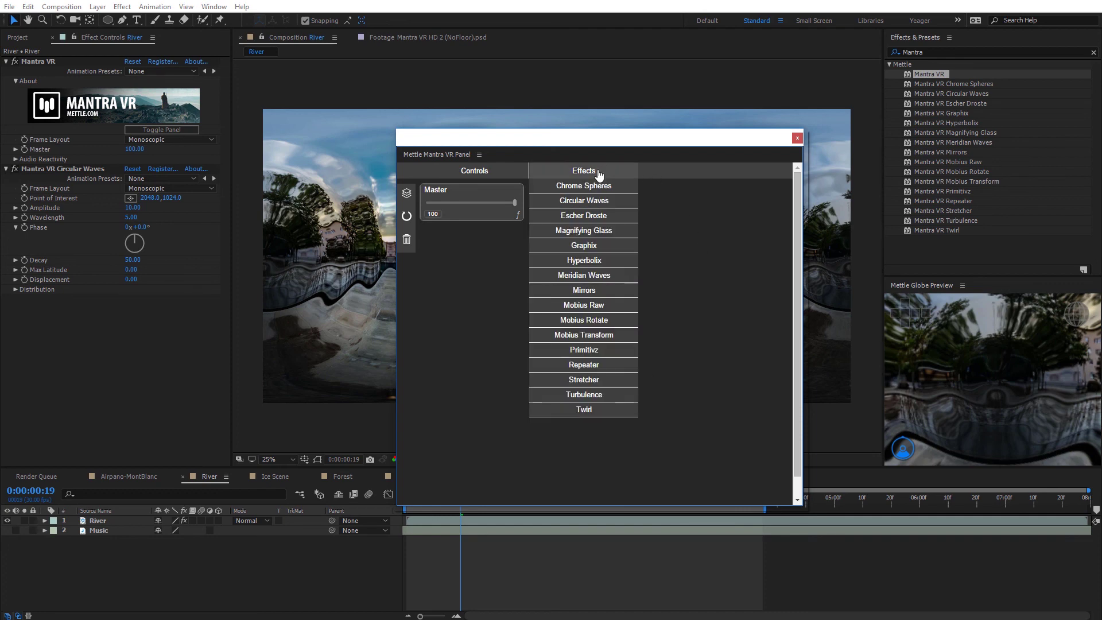
pyautogui.click(611, 278)
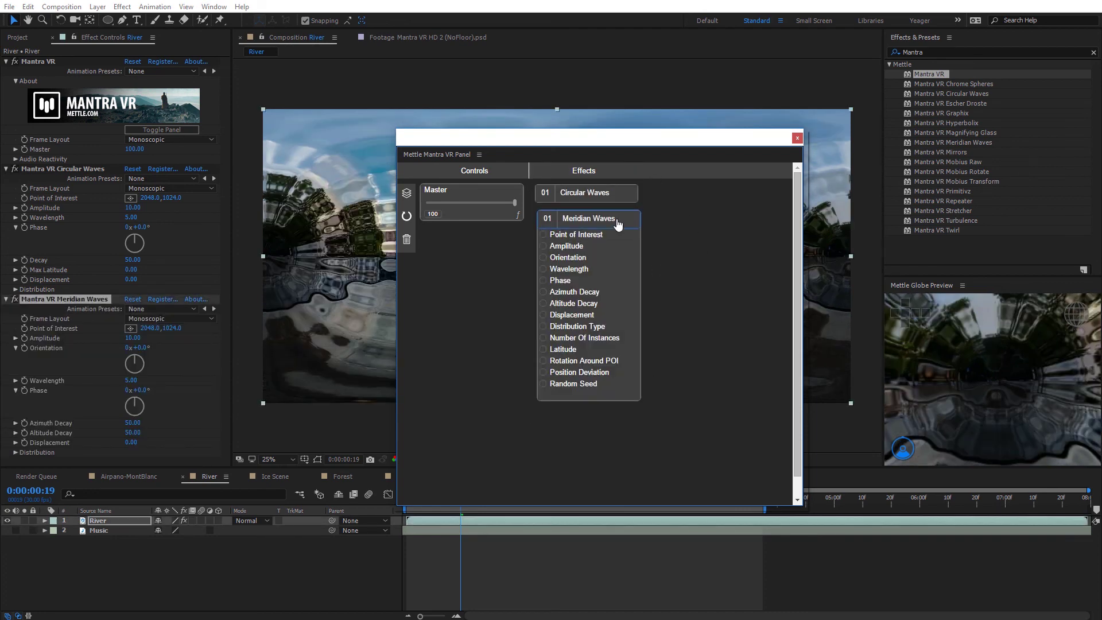
pyautogui.moveTo(623, 224); pyautogui.dragTo(653, 252)
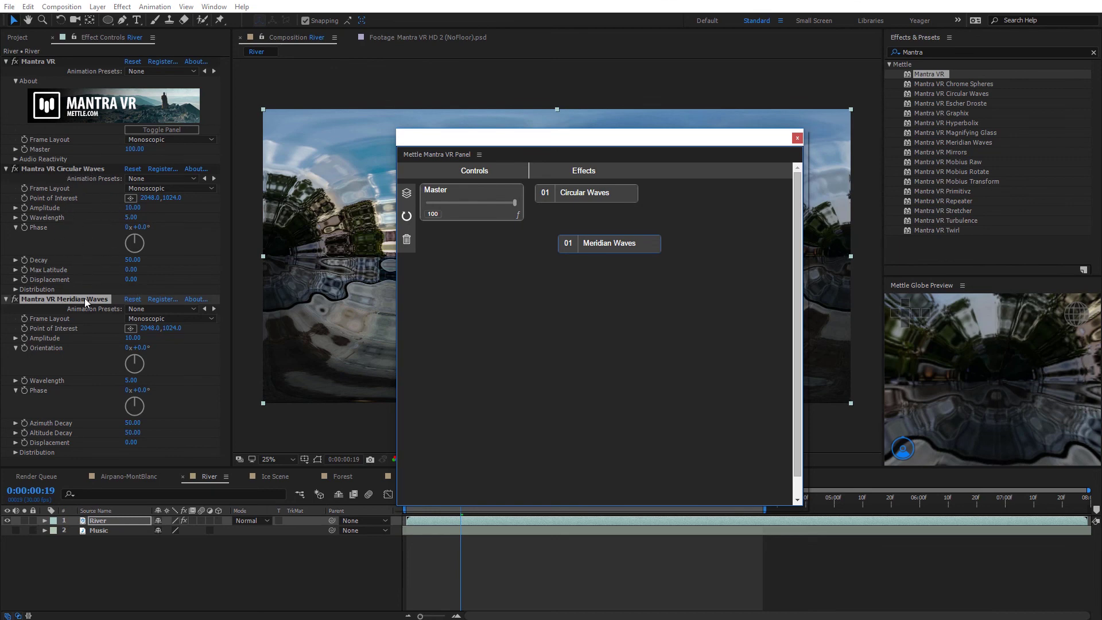
# Step: Reorder the effects by moving Circular Waves below Meridian Waves, and arrange both nodes near the start of the Effects column
pyautogui.moveTo(583, 202)
pyautogui.moveTo(602, 198); pyautogui.dragTo(632, 284)
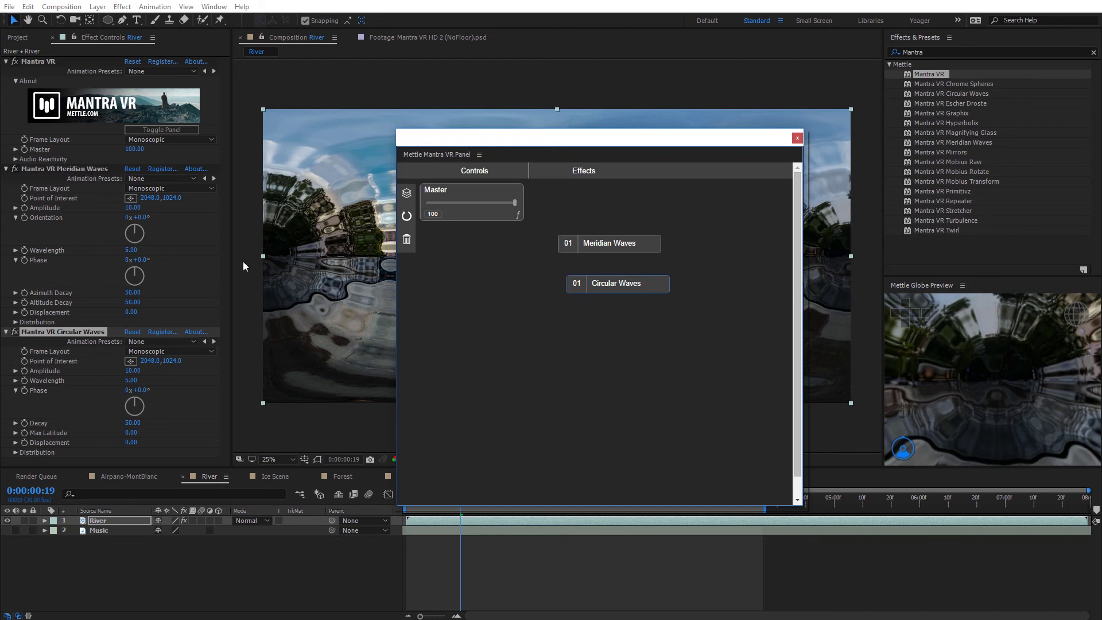
pyautogui.moveTo(616, 241)
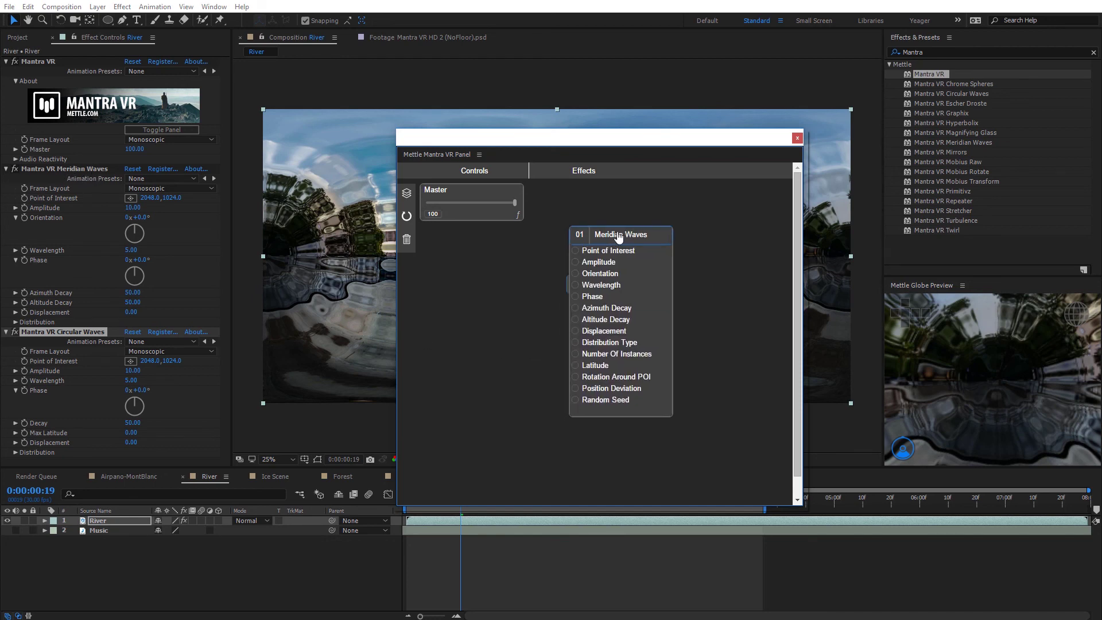
pyautogui.click(614, 194)
pyautogui.moveTo(649, 283)
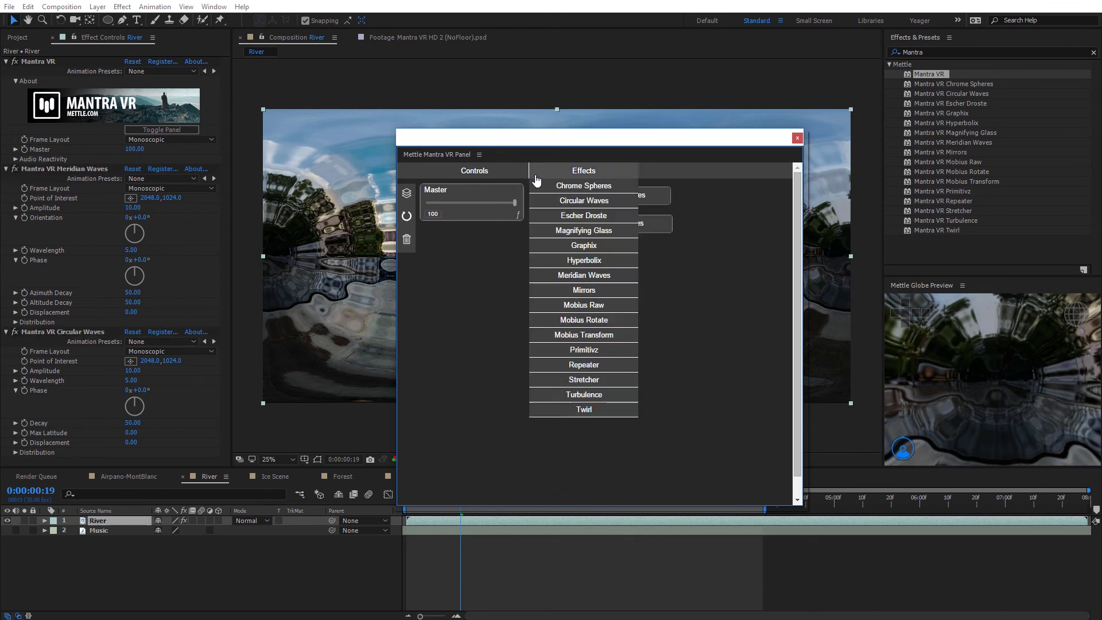
# Step: Add a Slider Control and place it just below the Master control
pyautogui.moveTo(501, 172)
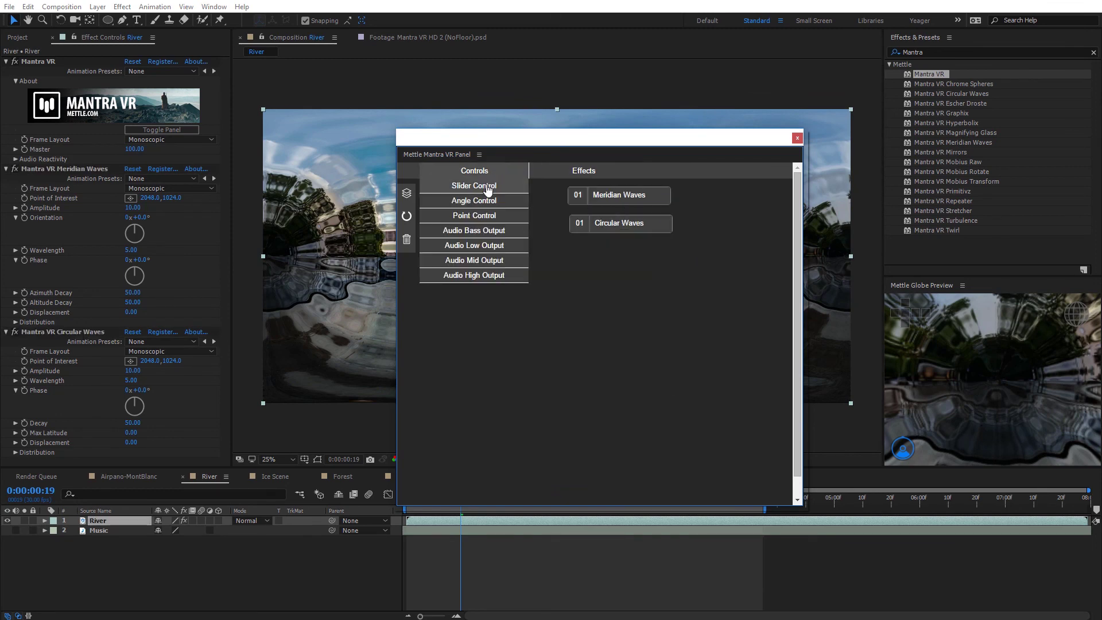
pyautogui.click(487, 187)
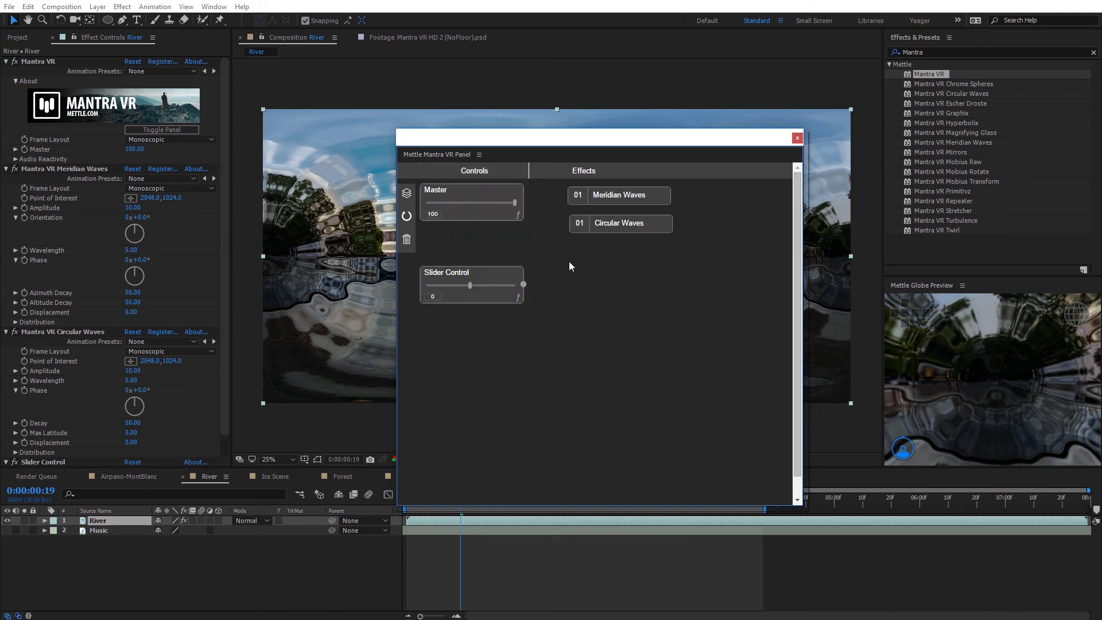
pyautogui.moveTo(501, 276); pyautogui.dragTo(502, 246)
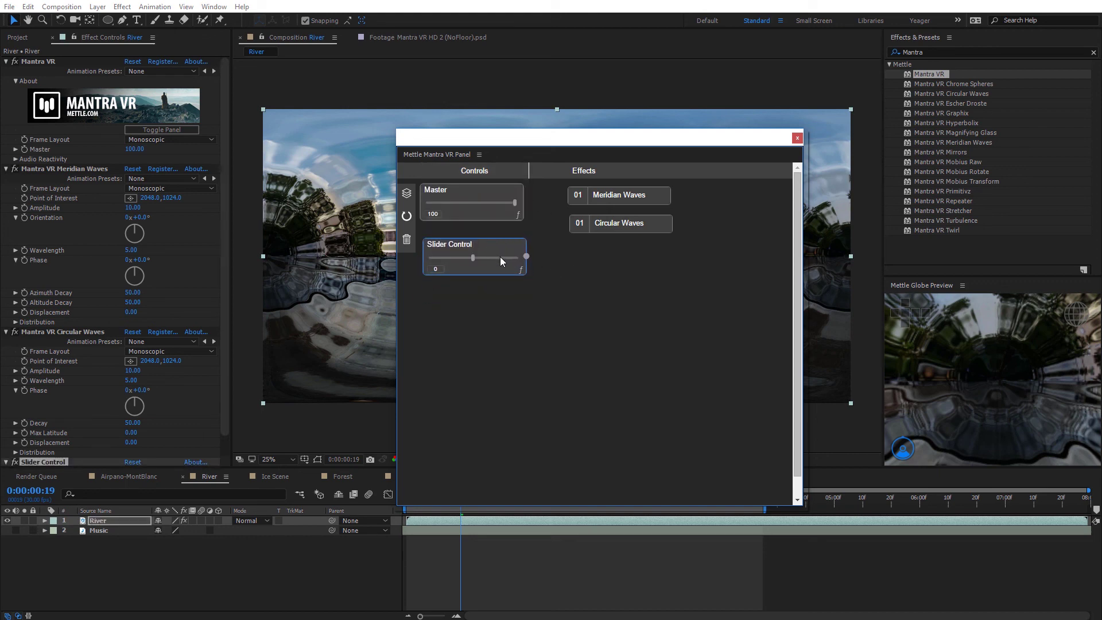
# Step: Connect the Slider Control to the Amplitude of Meridian Waves and Circular Waves, and set the slider to 17
pyautogui.moveTo(526, 256); pyautogui.dragTo(592, 228)
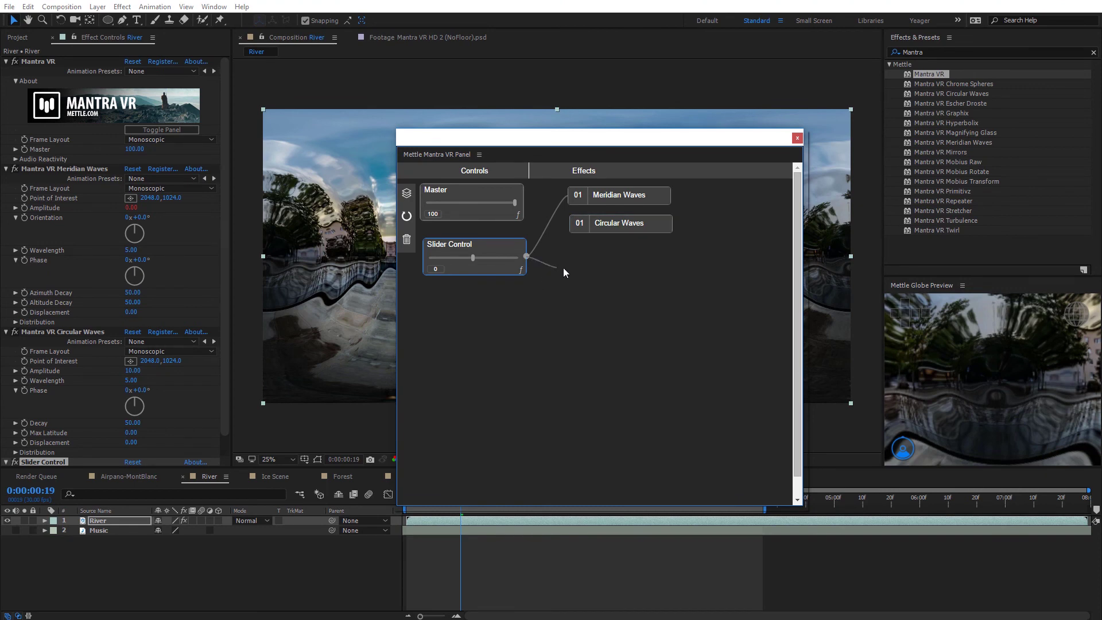
pyautogui.moveTo(576, 240)
pyautogui.mouseDown()
pyautogui.moveTo(600, 238)
pyautogui.moveTo(593, 253)
pyautogui.mouseUp()
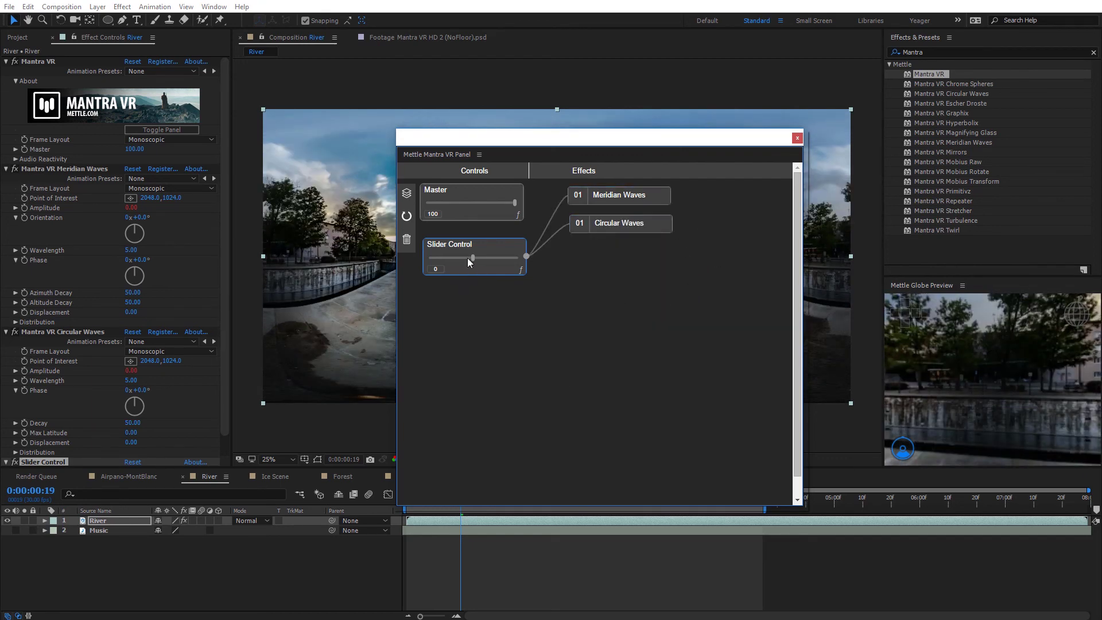
pyautogui.moveTo(490, 143); pyautogui.dragTo(778, 154)
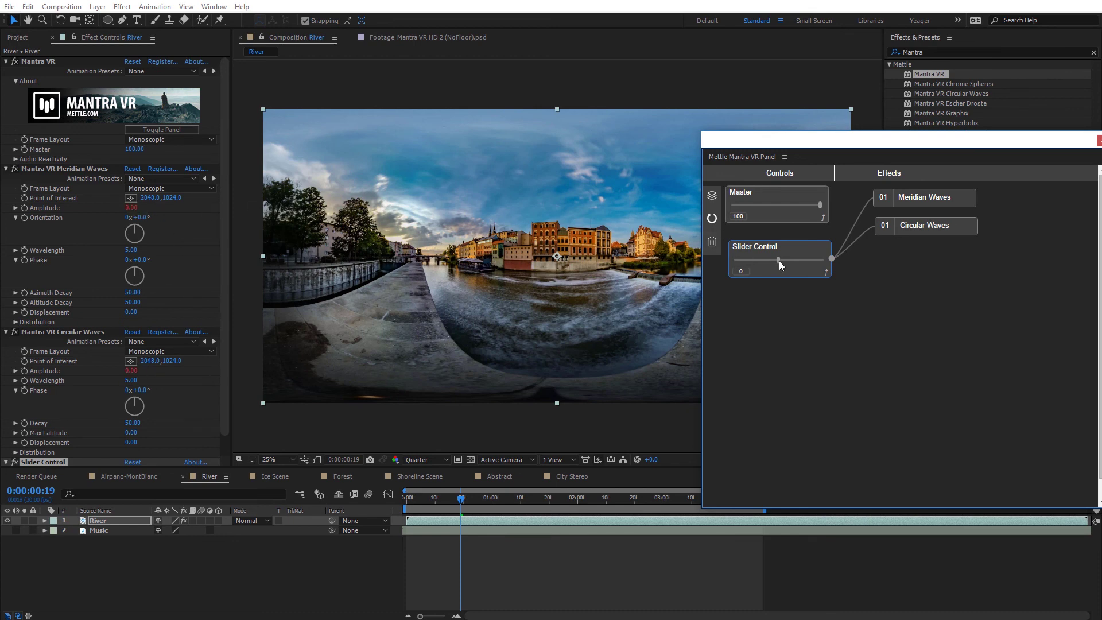
pyautogui.moveTo(779, 260); pyautogui.dragTo(787, 261)
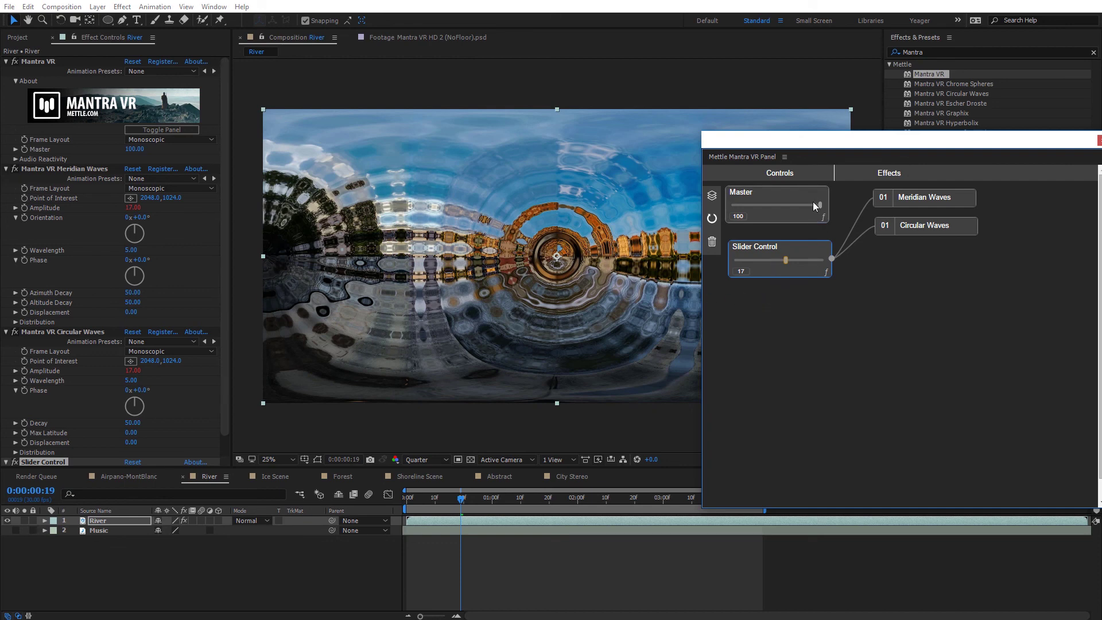
# Step: Add an Angle Control and move the Circular Waves node farther away from the Meridian Waves node
pyautogui.click(782, 174)
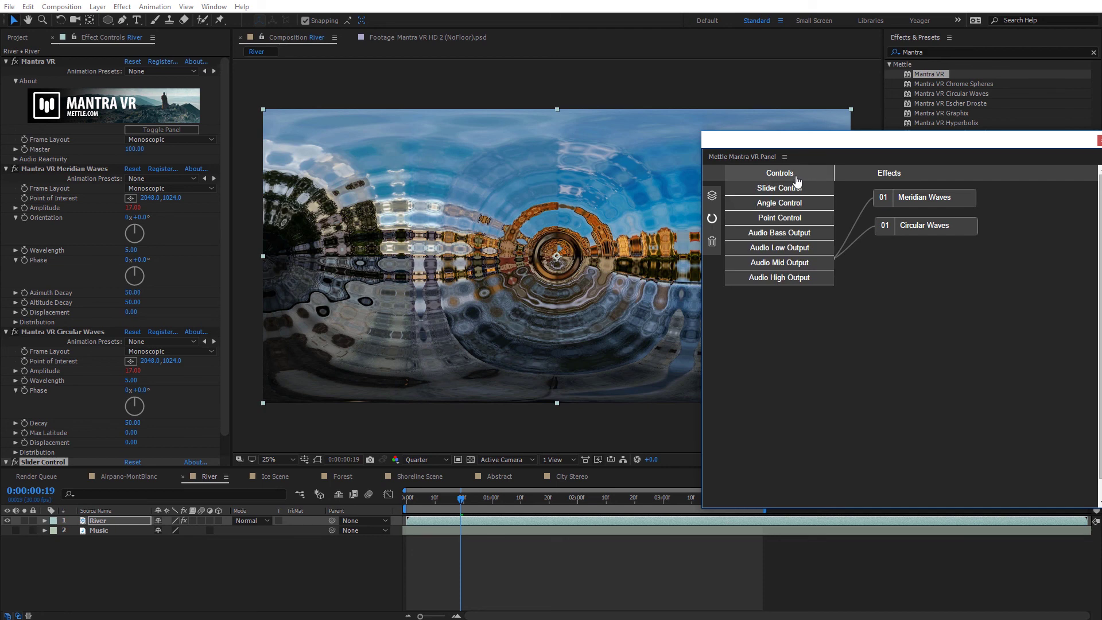
pyautogui.click(779, 204)
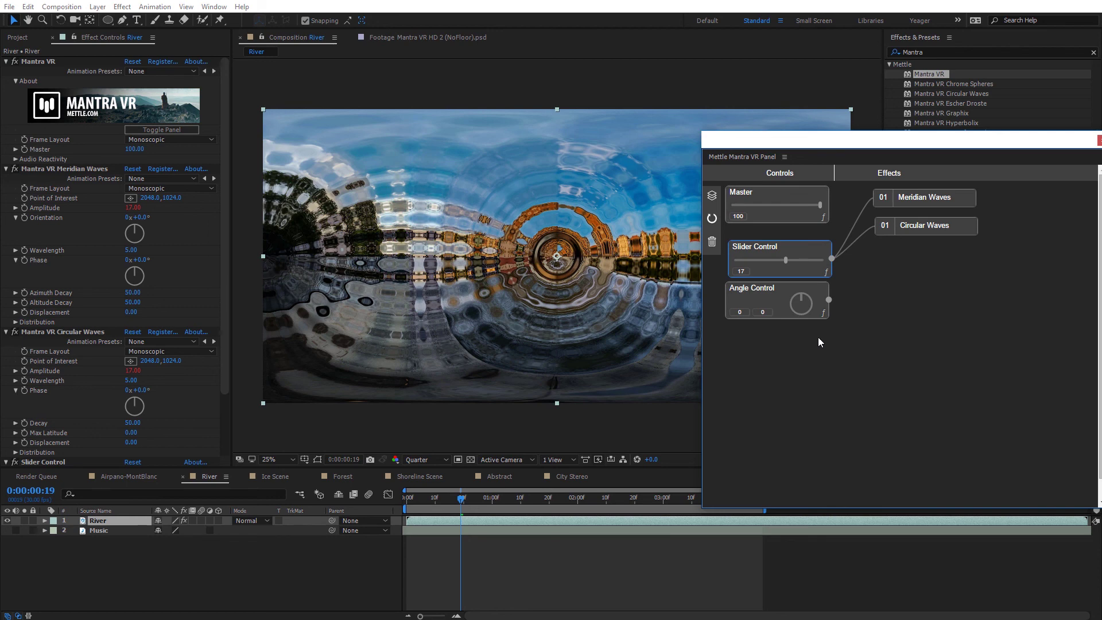
pyautogui.moveTo(939, 228); pyautogui.dragTo(968, 264)
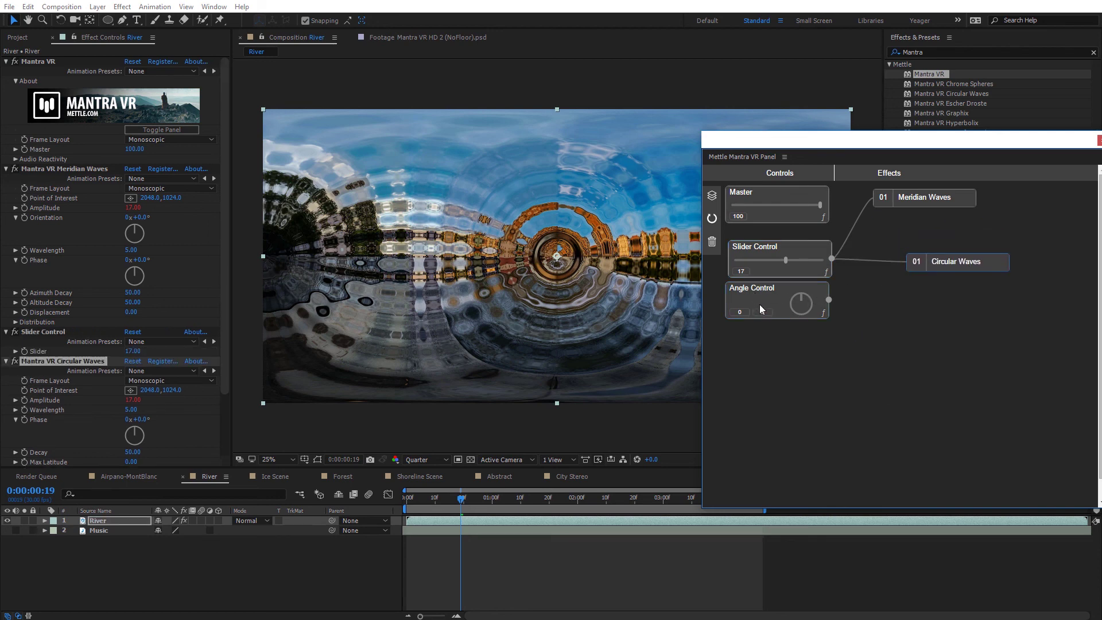
# Step: Connect the Angle Control to the Phase of Circular Waves and Meridian Waves, and set the angle to -73
pyautogui.moveTo(828, 299); pyautogui.dragTo(893, 260)
pyautogui.moveTo(830, 299); pyautogui.dragTo(931, 311)
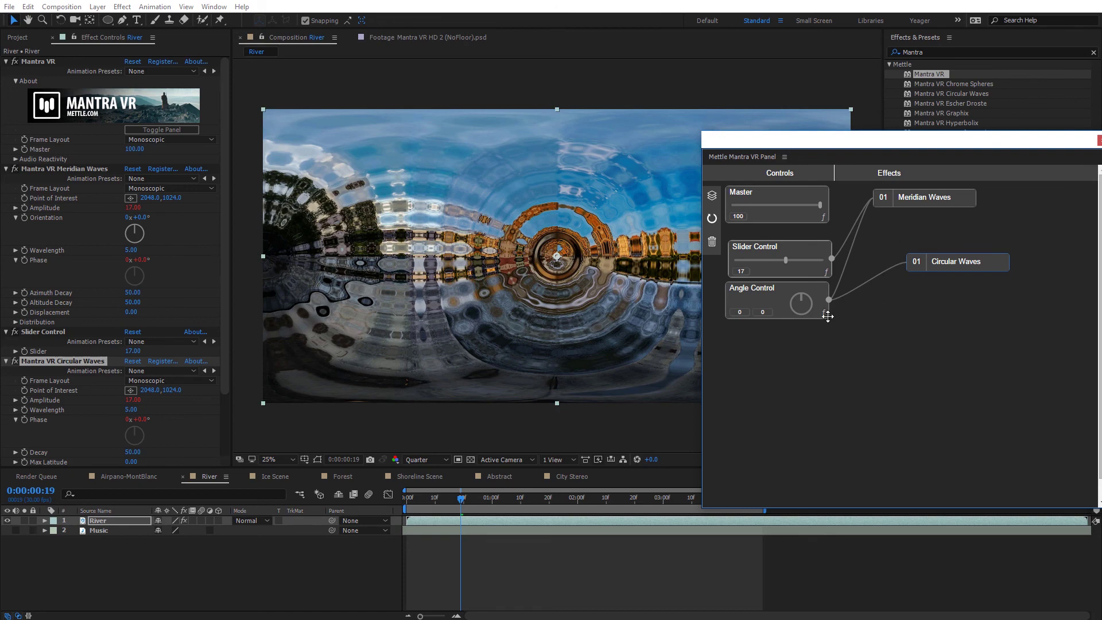
pyautogui.moveTo(804, 303)
pyautogui.mouseDown()
pyautogui.moveTo(814, 295)
pyautogui.moveTo(825, 312)
pyautogui.moveTo(775, 295)
pyautogui.moveTo(811, 302)
pyautogui.mouseUp()
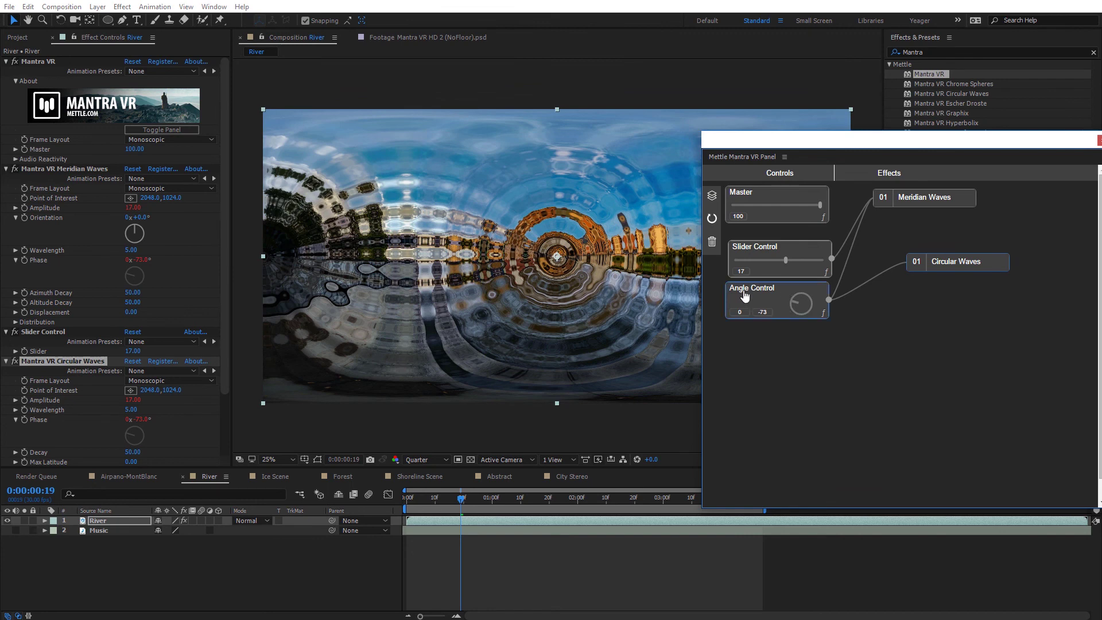
# Step: Enable the expression time*1000 on the Angle Control and save it
pyautogui.click(822, 314)
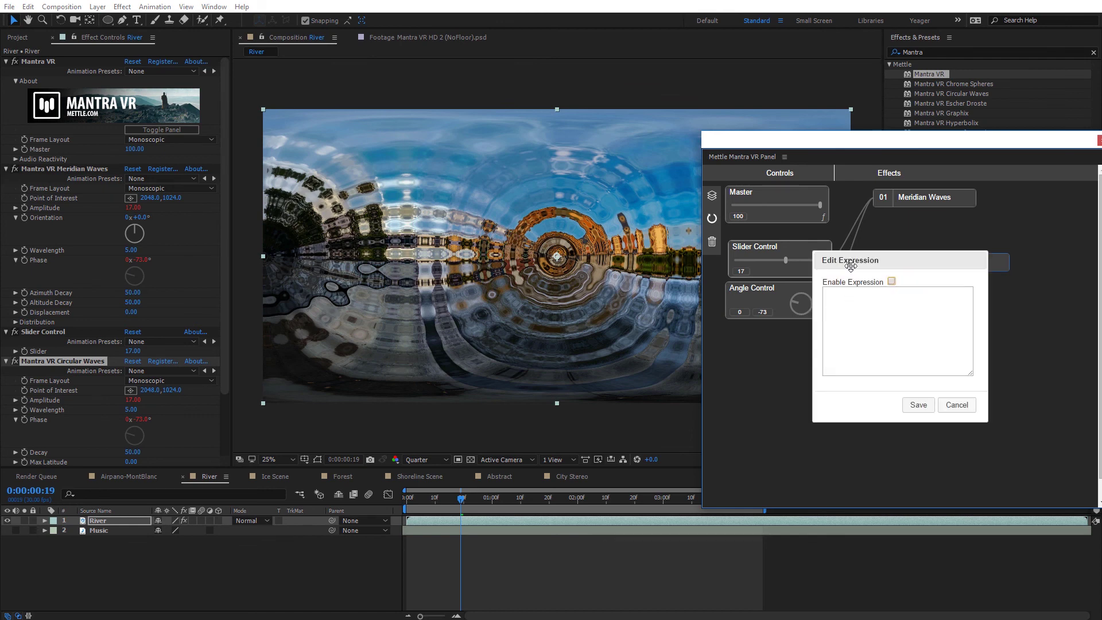
pyautogui.moveTo(858, 260); pyautogui.dragTo(800, 319)
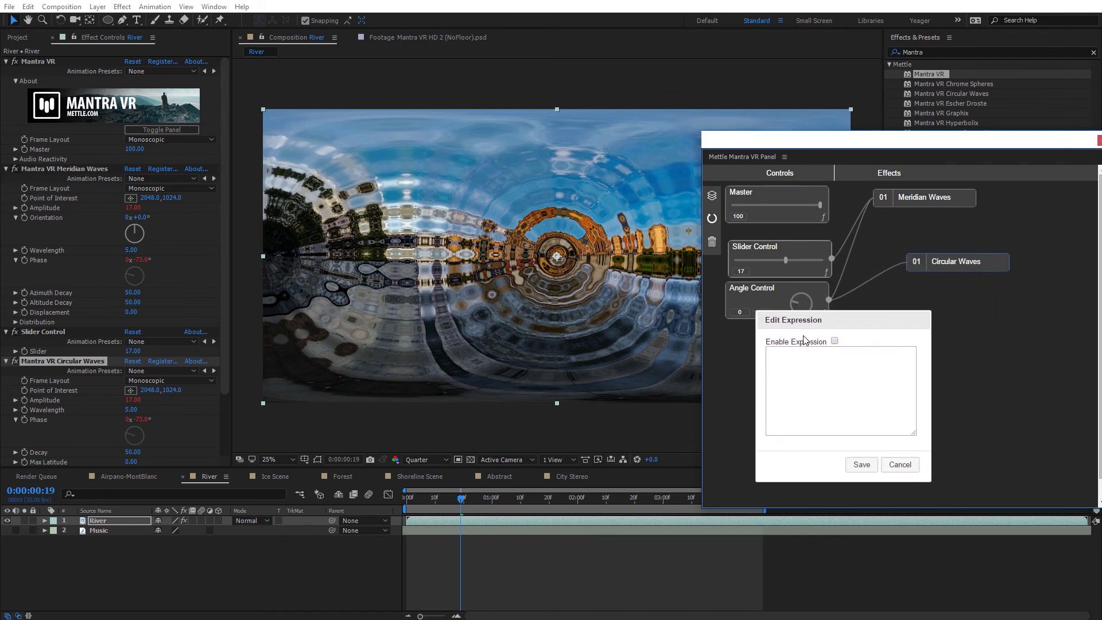
pyautogui.click(799, 359)
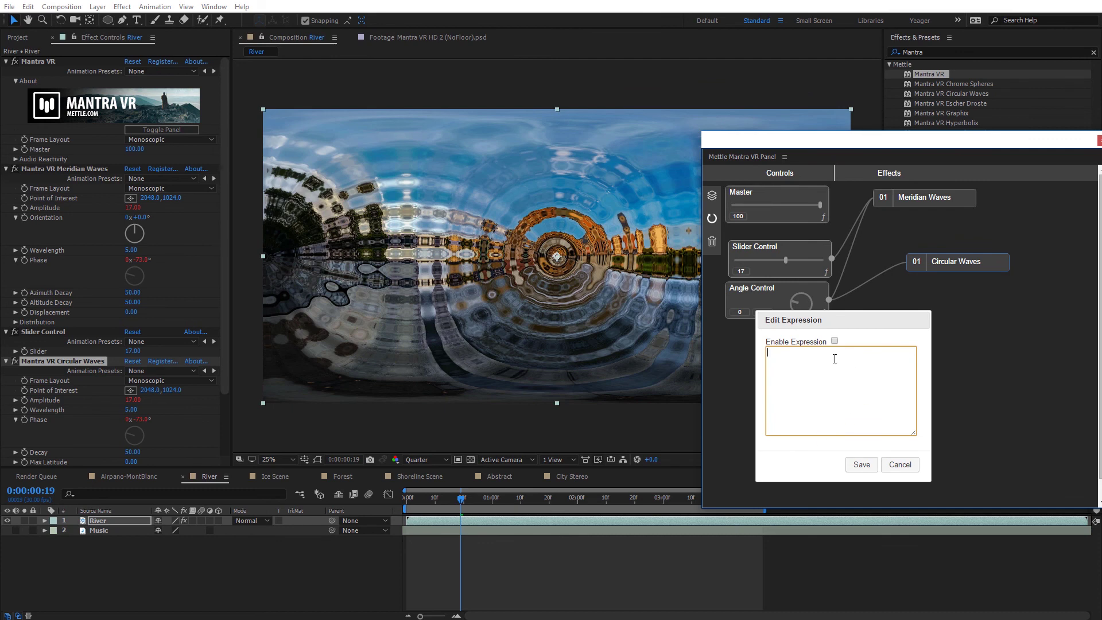
pyautogui.write('me*1000')
pyautogui.click(834, 341)
pyautogui.click(861, 464)
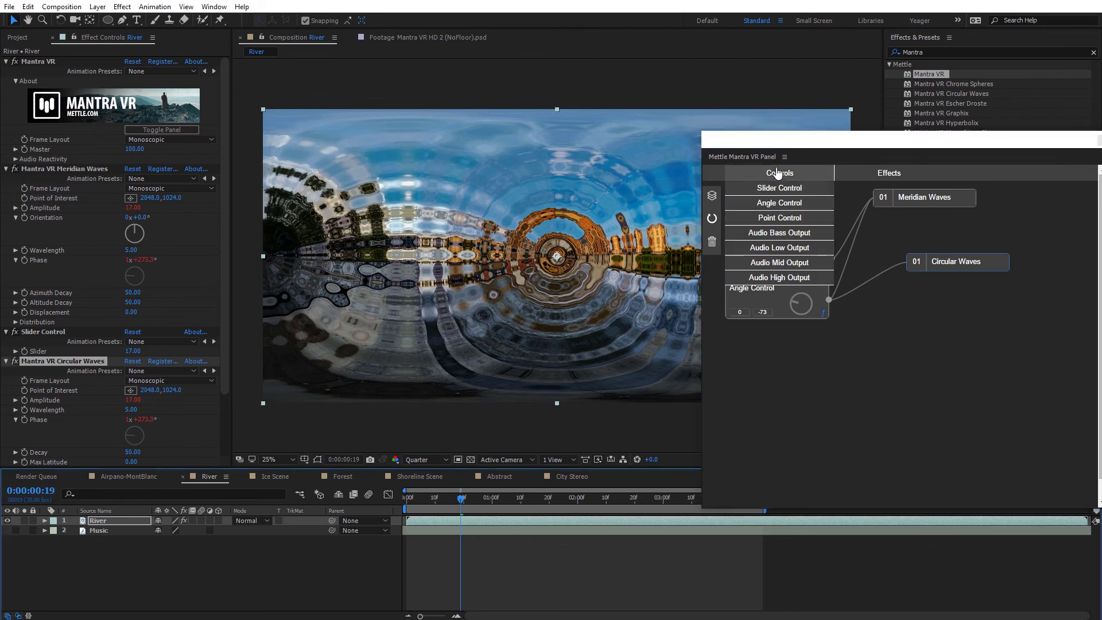
# Step: Uncover the composition, end the work area at 0:00:02:00, and preview the animated waves
pyautogui.moveTo(733, 142); pyautogui.dragTo(916, 168)
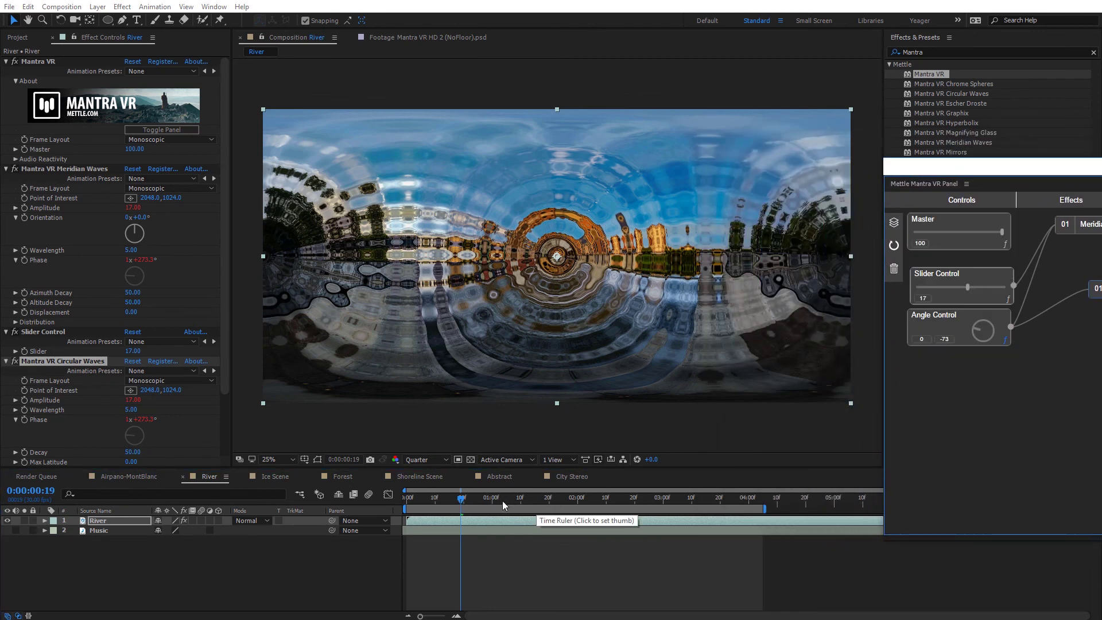
pyautogui.click(577, 499)
pyautogui.press('n')
pyautogui.press('space')
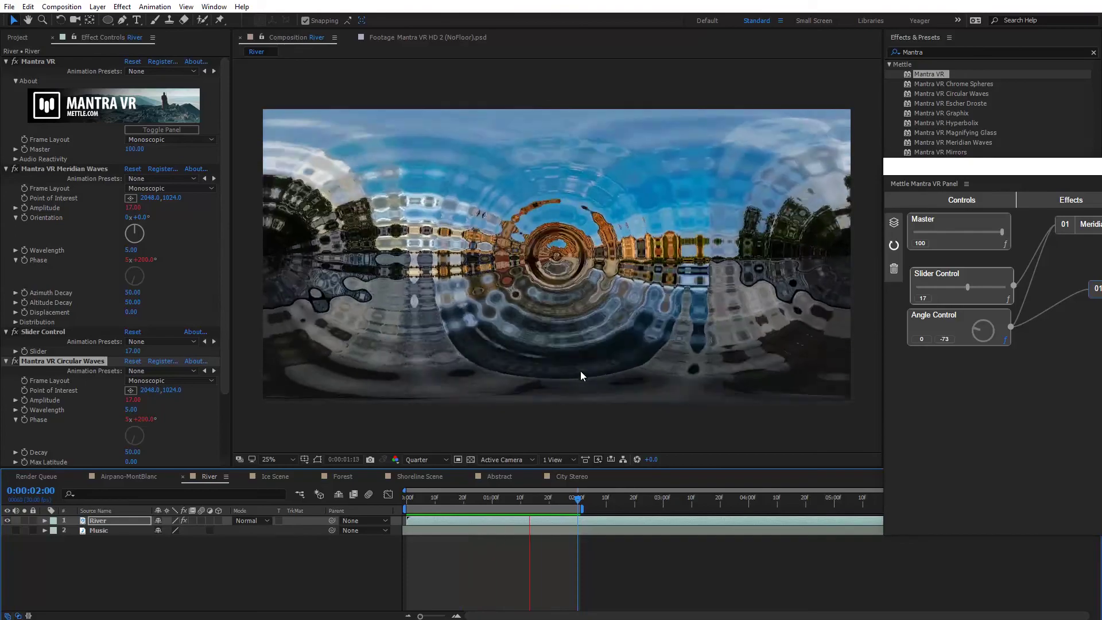
# Step: Stop the preview at 0:00:01:05, change the Angle Control's expression to time*400, and save it
pyautogui.click(507, 499)
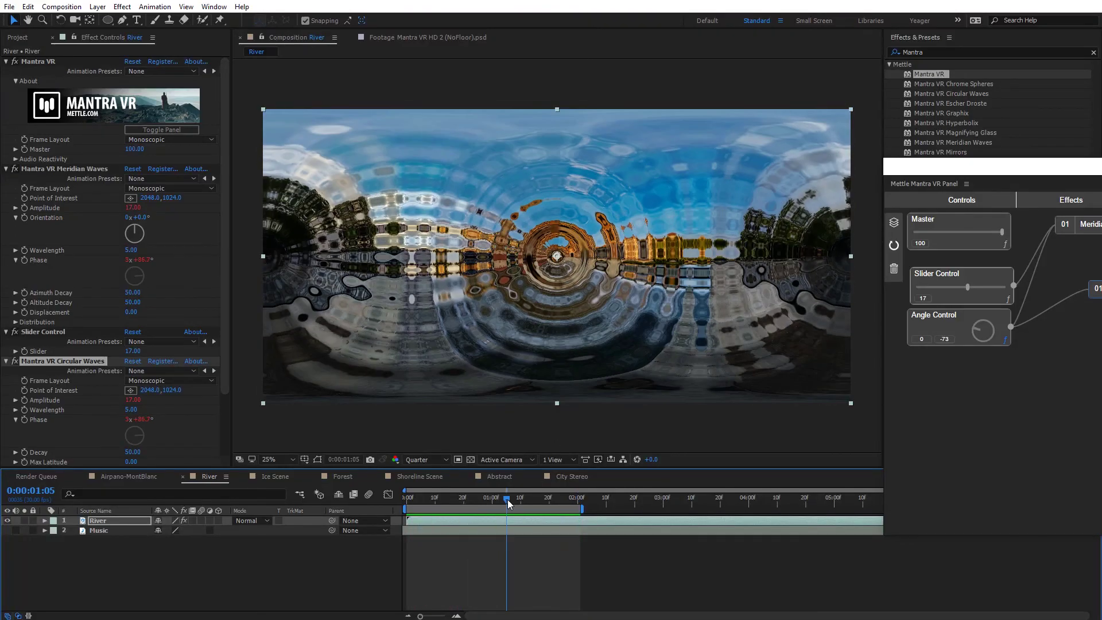
pyautogui.moveTo(966, 167); pyautogui.dragTo(540, 132)
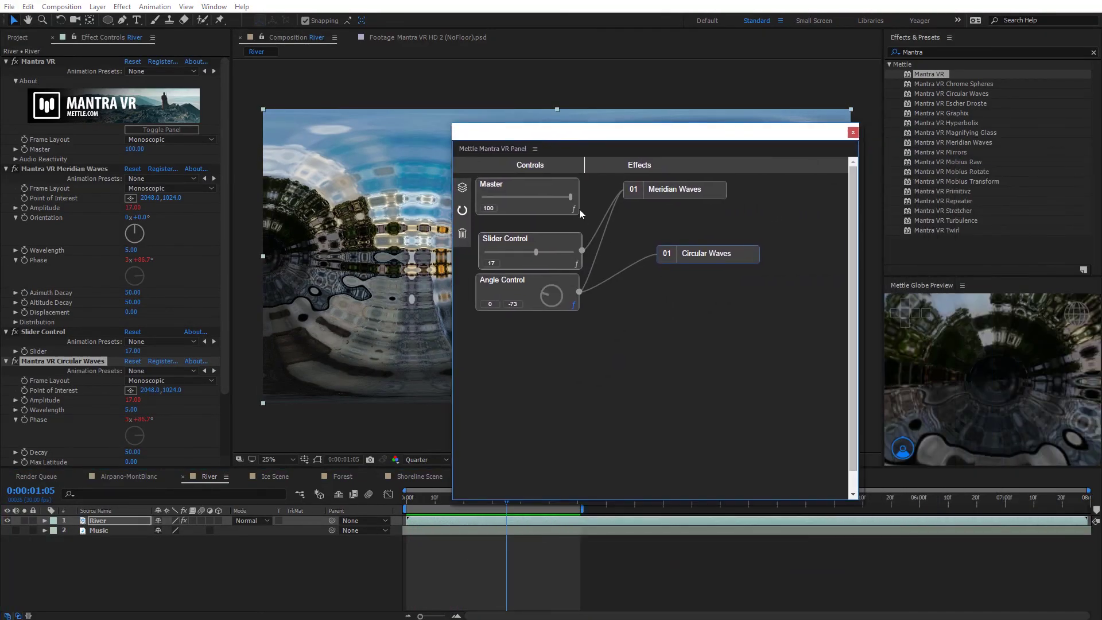
pyautogui.click(573, 307)
pyautogui.click(550, 348)
pyautogui.moveTo(550, 347); pyautogui.dragTo(535, 350)
pyautogui.write('400')
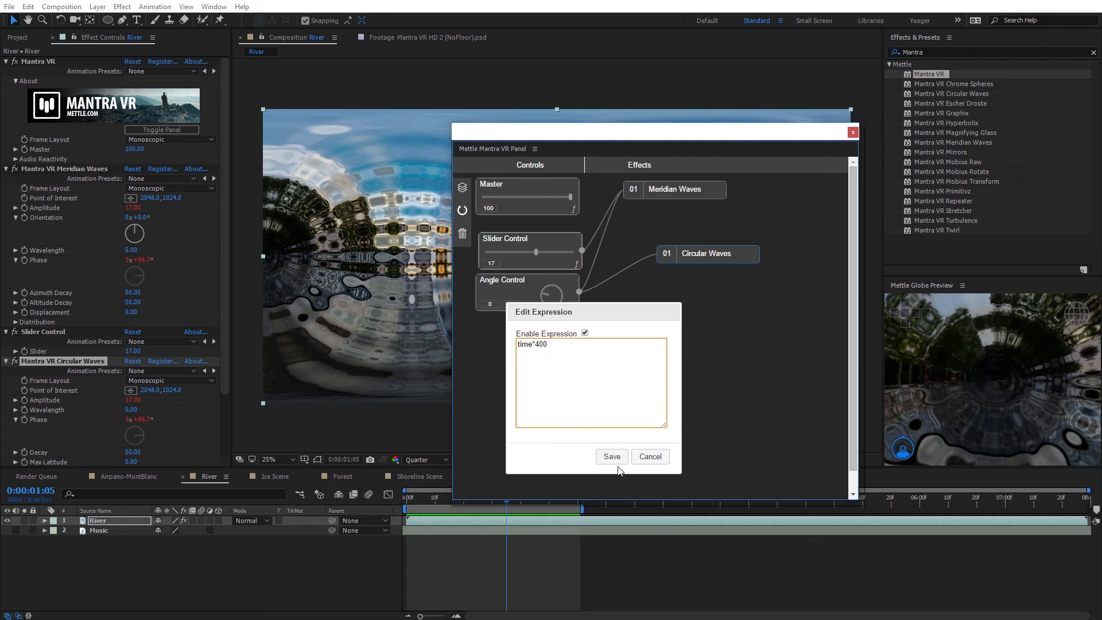
pyautogui.click(612, 456)
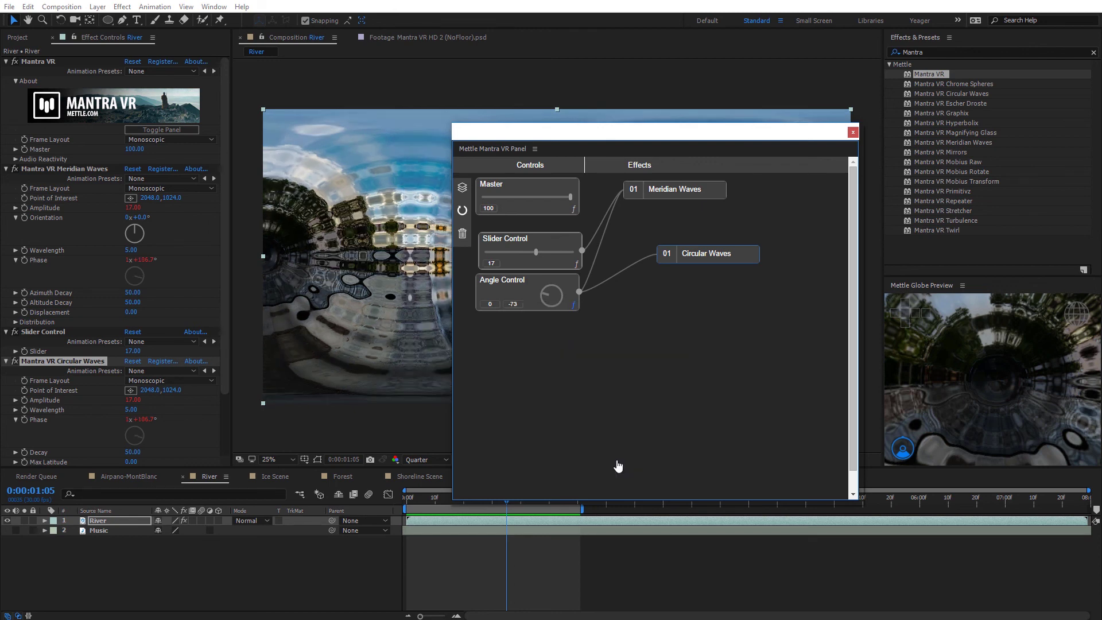
# Step: Uncover the composition, go to 0:00:00:23, and preview the slower wave animation
pyautogui.moveTo(577, 137); pyautogui.dragTo(992, 131)
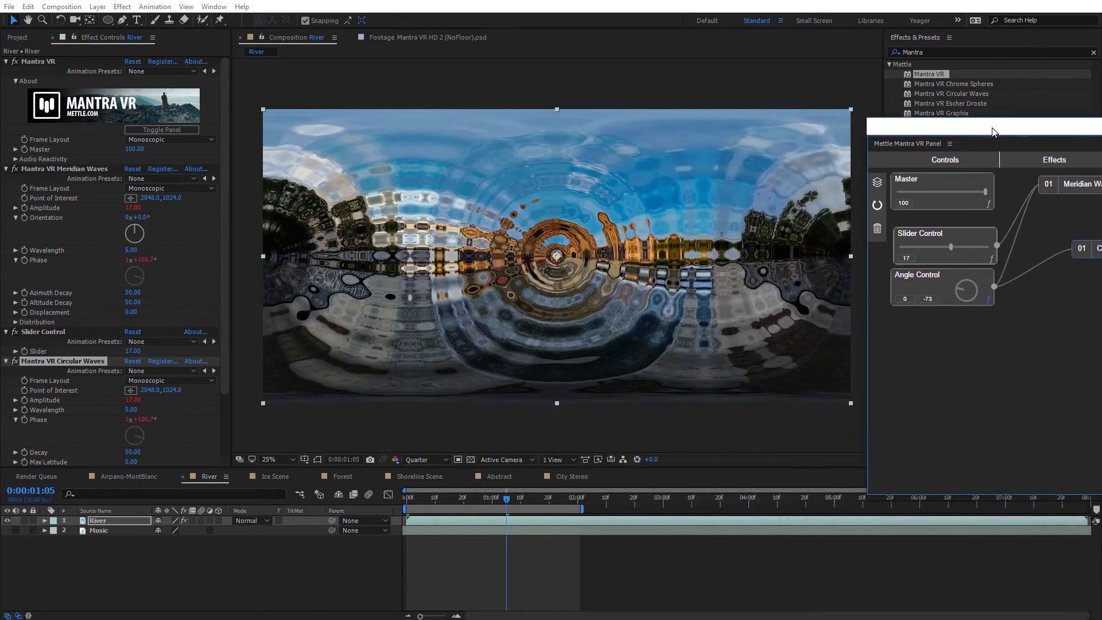
pyautogui.click(472, 499)
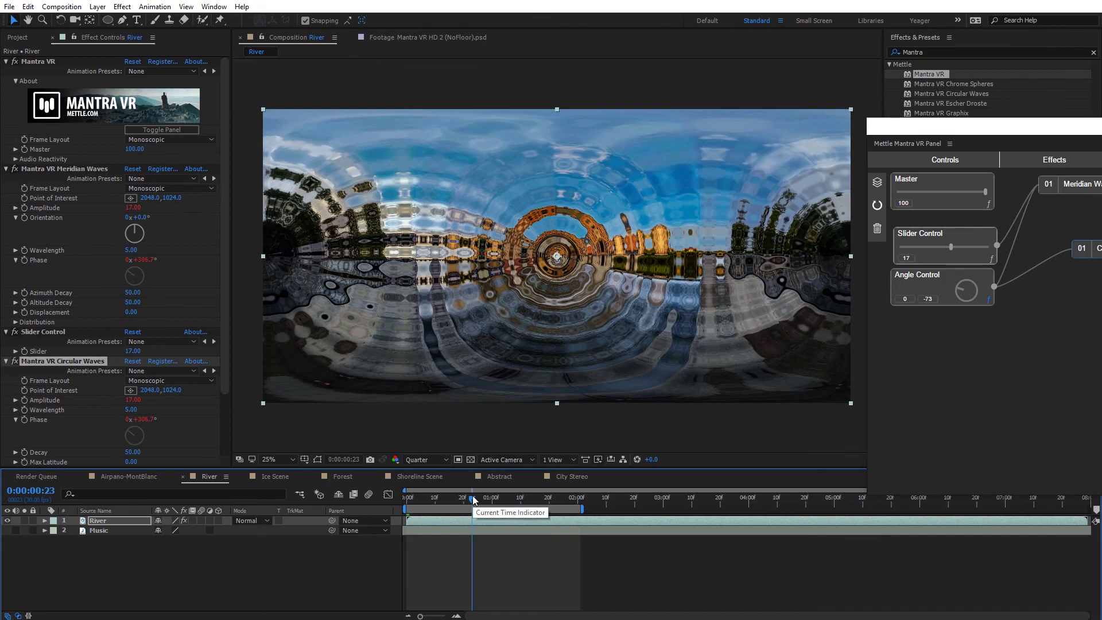
pyautogui.press('space')
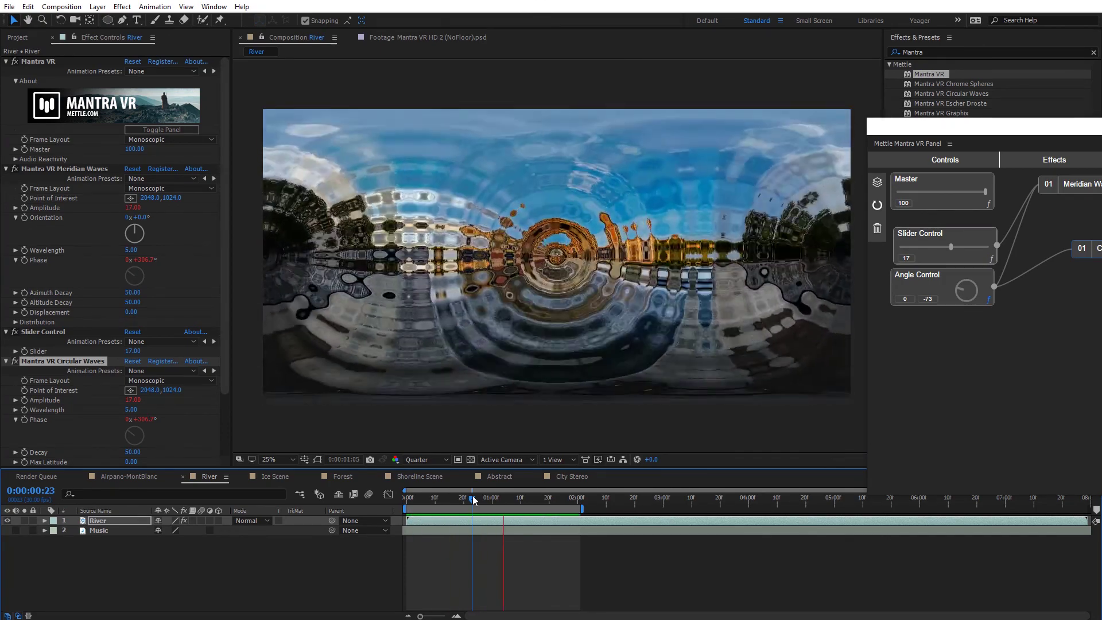
pyautogui.press('space')
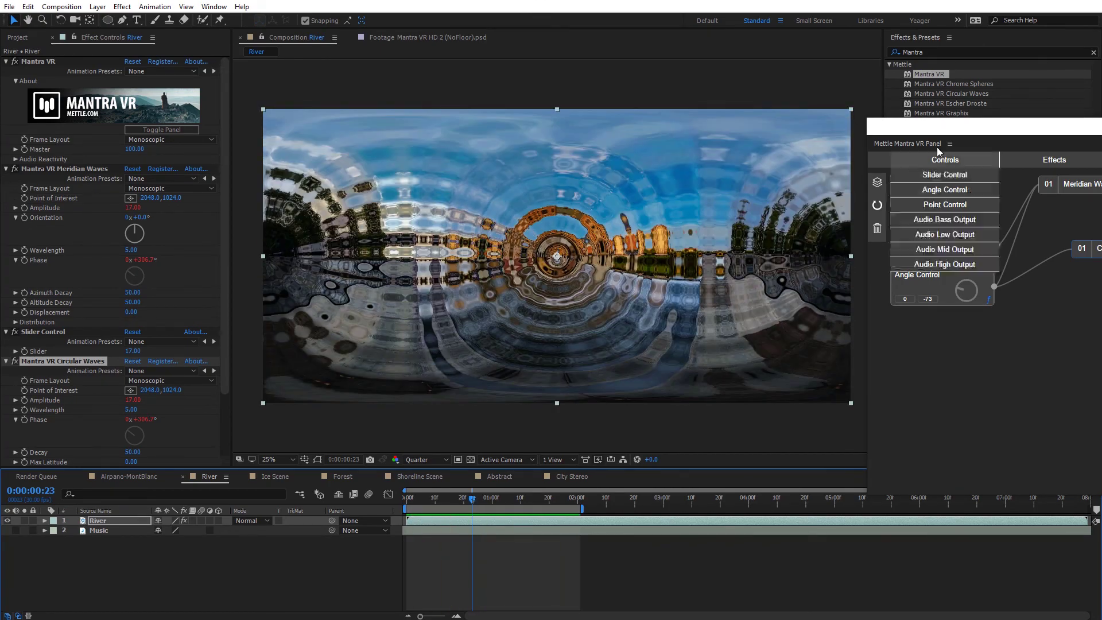
# Step: Disable the Angle Control's expression, save it, and scrub the uncovered composition to 0:00:00:28
pyautogui.moveTo(945, 128); pyautogui.dragTo(493, 123)
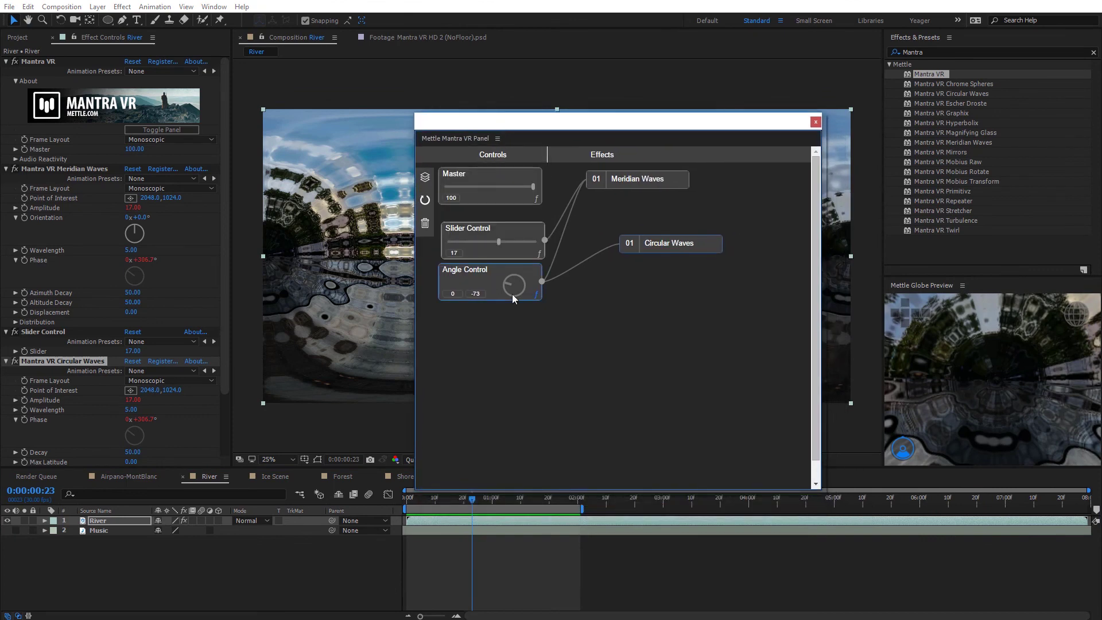
pyautogui.click(536, 293)
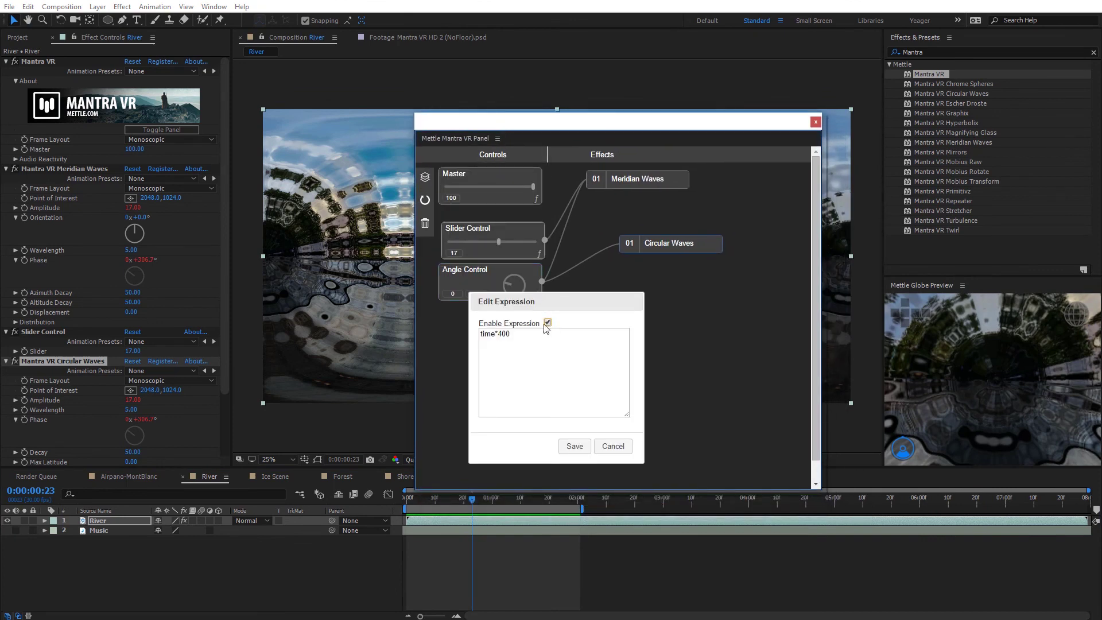
pyautogui.click(580, 446)
pyautogui.moveTo(475, 123); pyautogui.dragTo(888, 136)
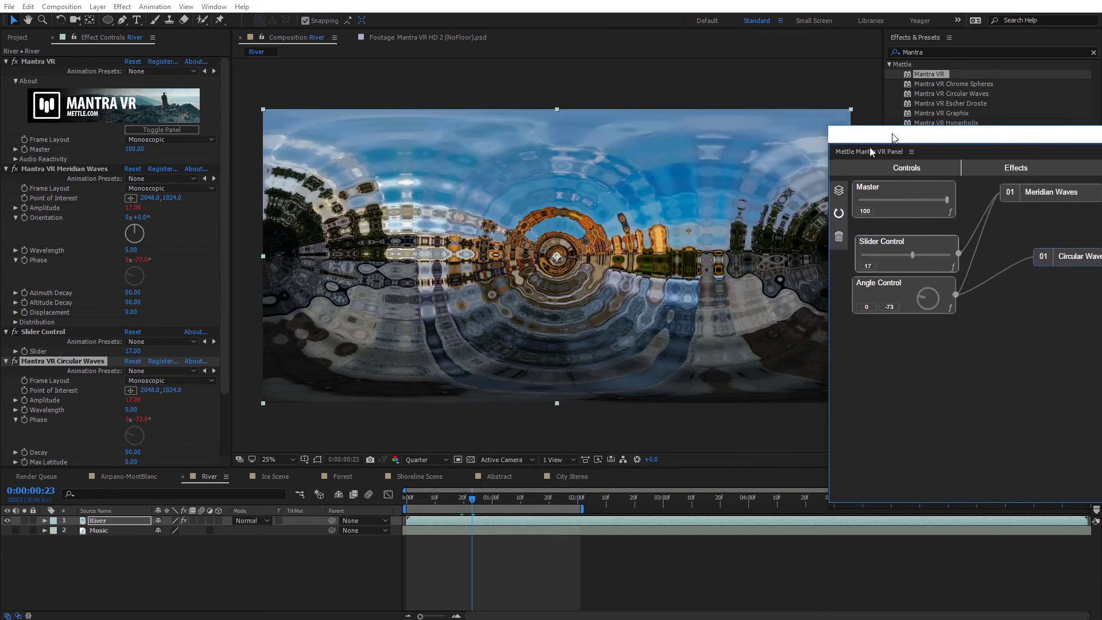
pyautogui.moveTo(459, 497); pyautogui.dragTo(487, 505)
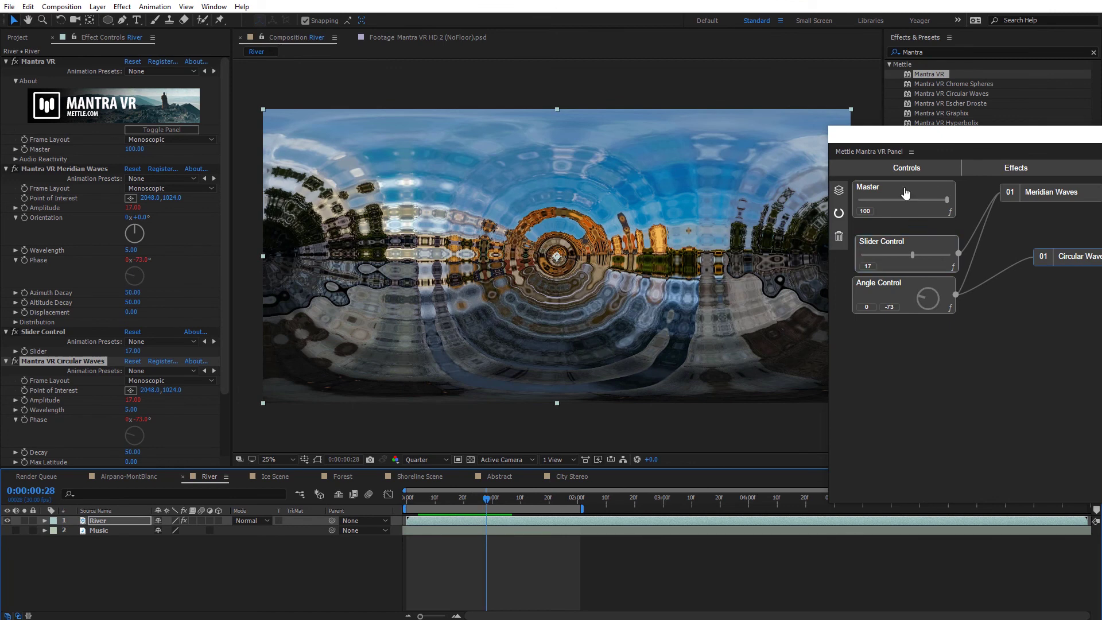
# Step: Re-enable the time*400 expression on the Angle Control and save it
pyautogui.moveTo(912, 142); pyautogui.dragTo(478, 158)
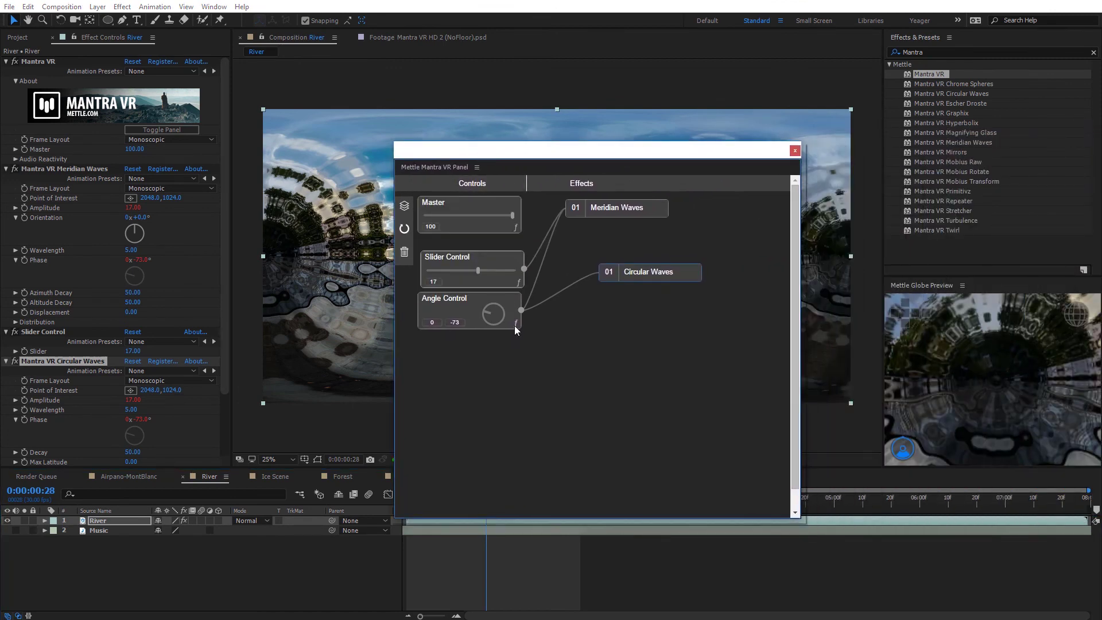
pyautogui.click(515, 323)
pyautogui.click(527, 352)
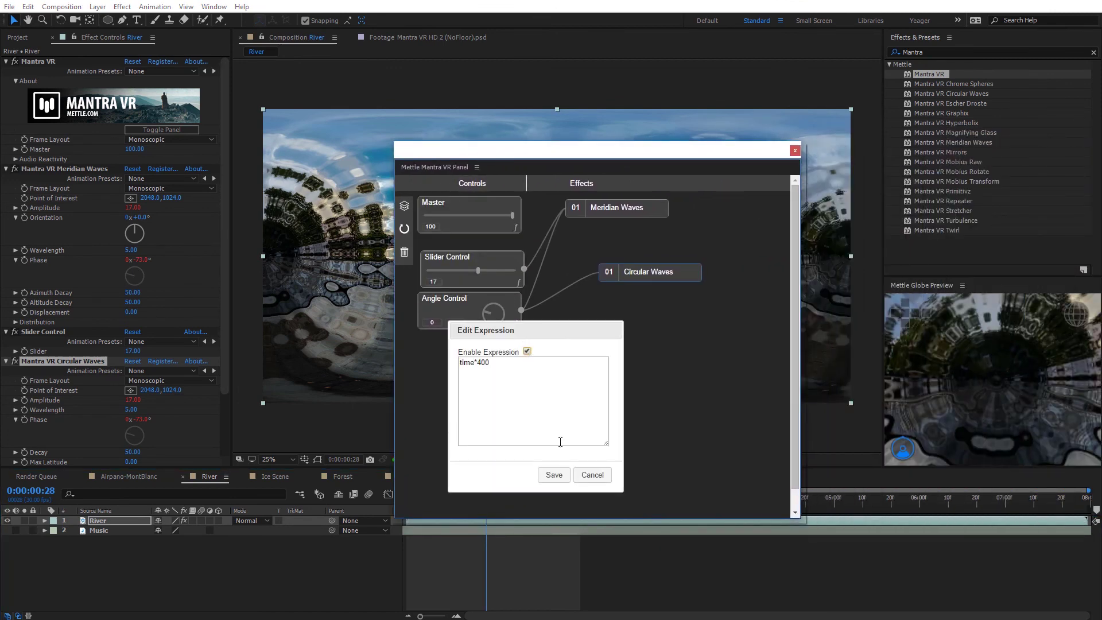
pyautogui.click(554, 475)
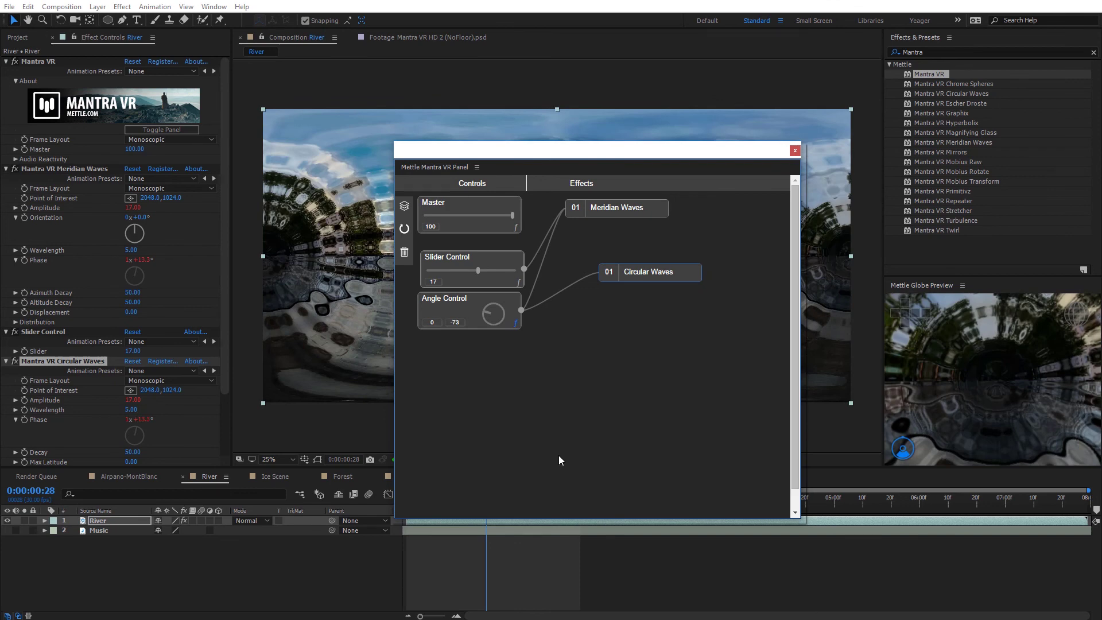
# Step: Add a Point Control and connect it to the Point of Interest of Meridian Waves and Circular Waves
pyautogui.click(472, 183)
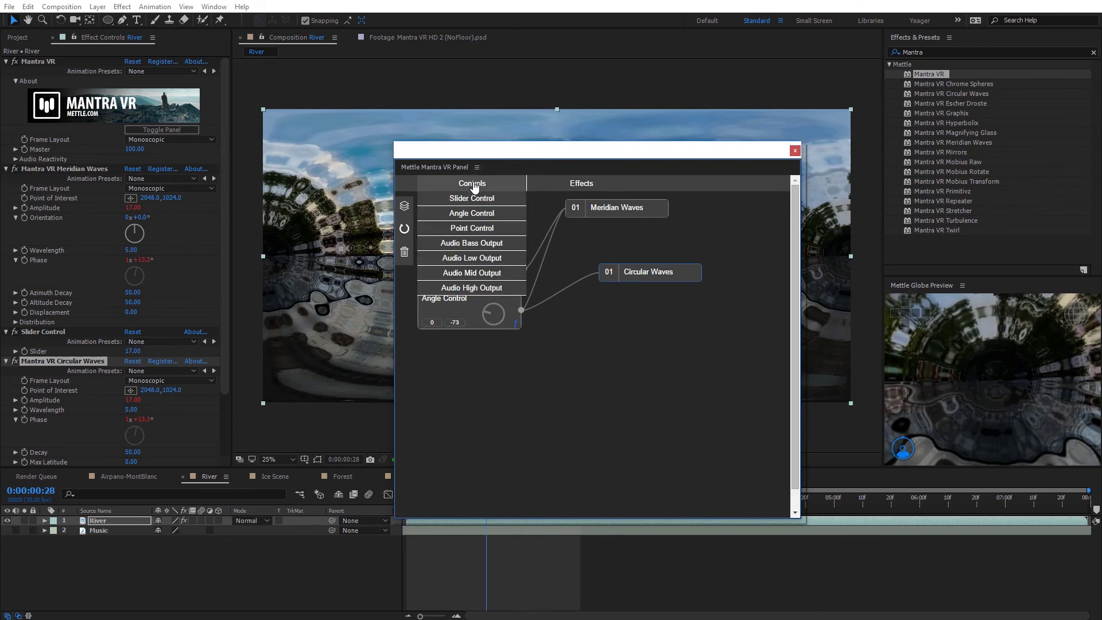
pyautogui.click(485, 228)
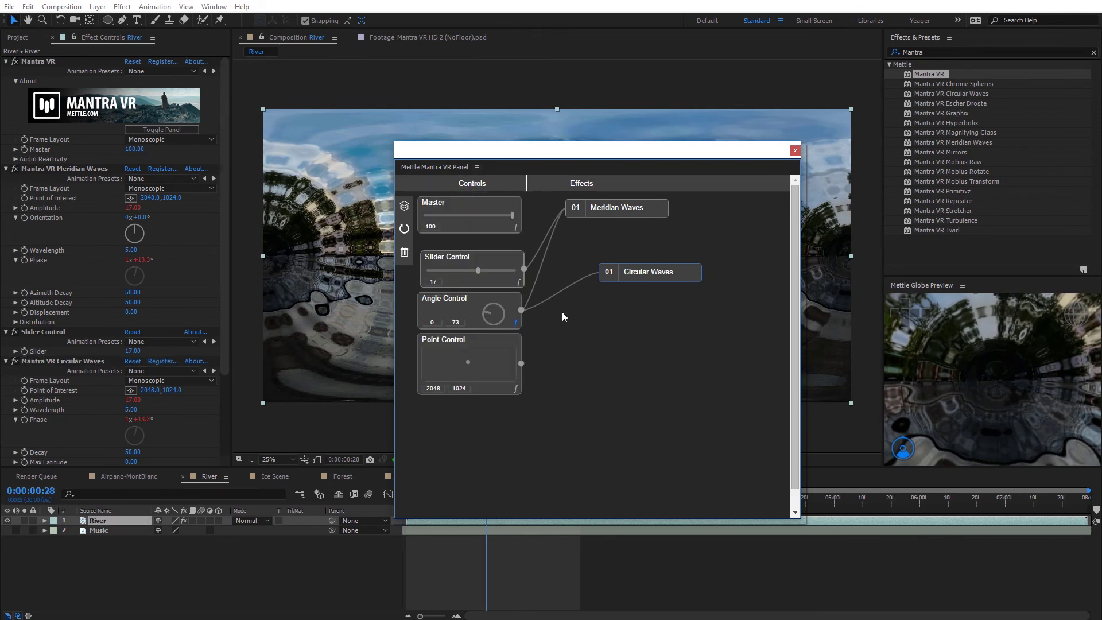
pyautogui.moveTo(565, 156); pyautogui.dragTo(762, 147)
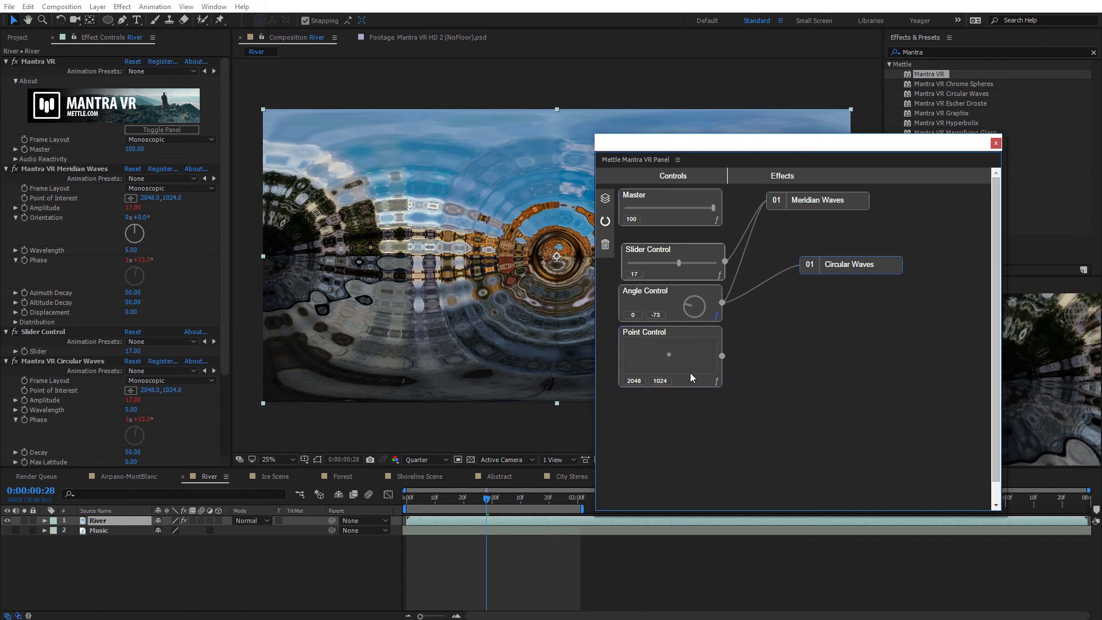
pyautogui.moveTo(722, 356); pyautogui.dragTo(790, 223)
pyautogui.moveTo(721, 356); pyautogui.dragTo(814, 283)
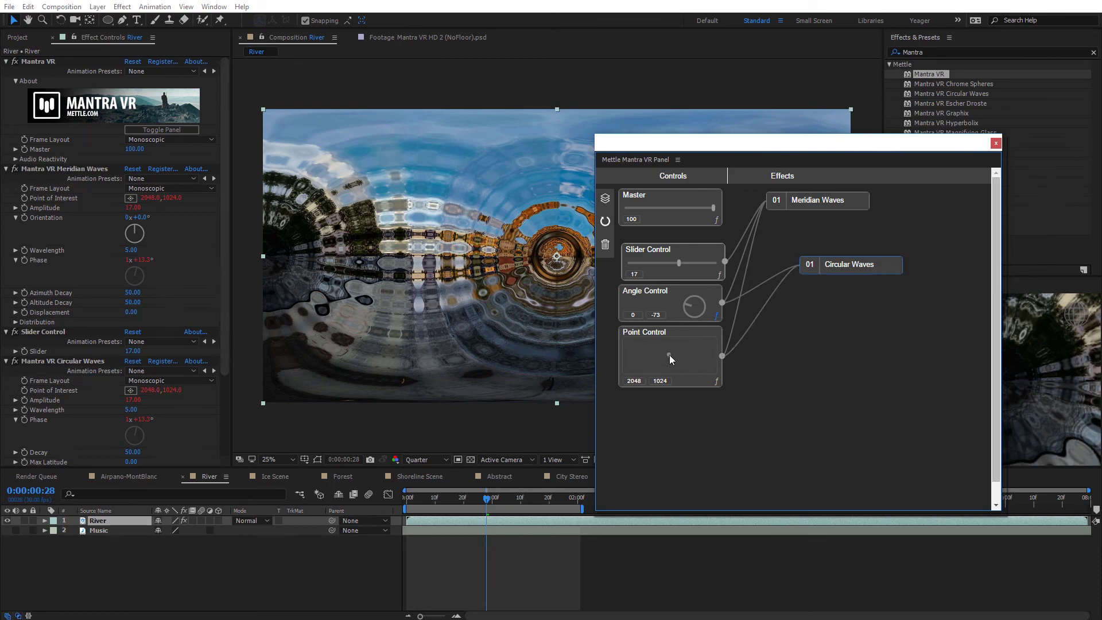
# Step: Reposition the Point Control to about 1436, 872, with the panel moved aside to reveal more of the composition
pyautogui.moveTo(667, 356); pyautogui.dragTo(694, 350)
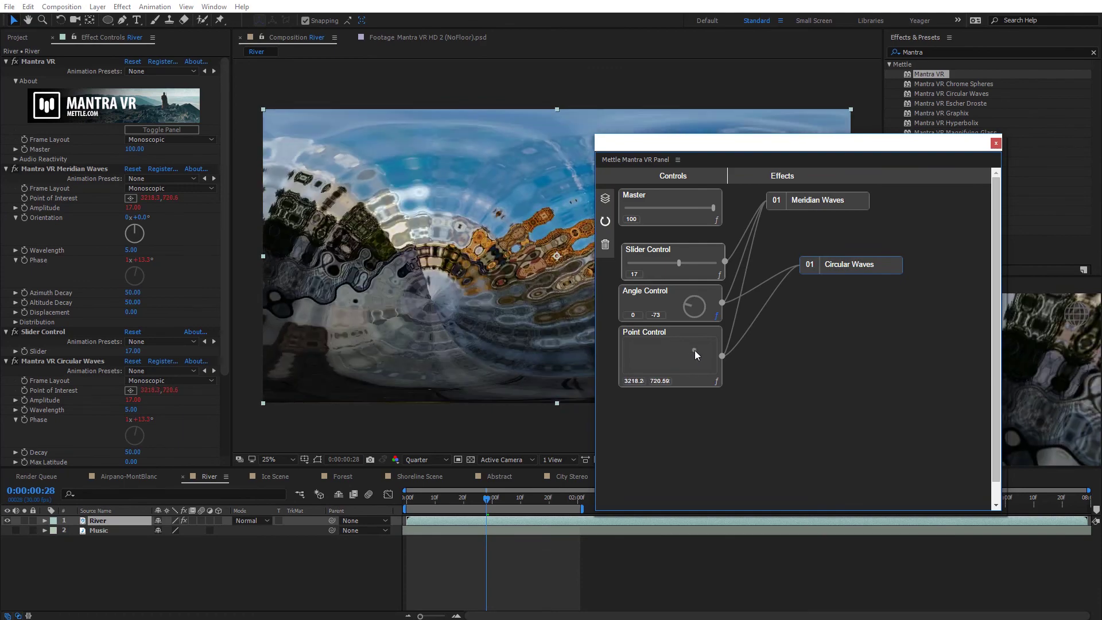
pyautogui.moveTo(681, 142); pyautogui.dragTo(814, 151)
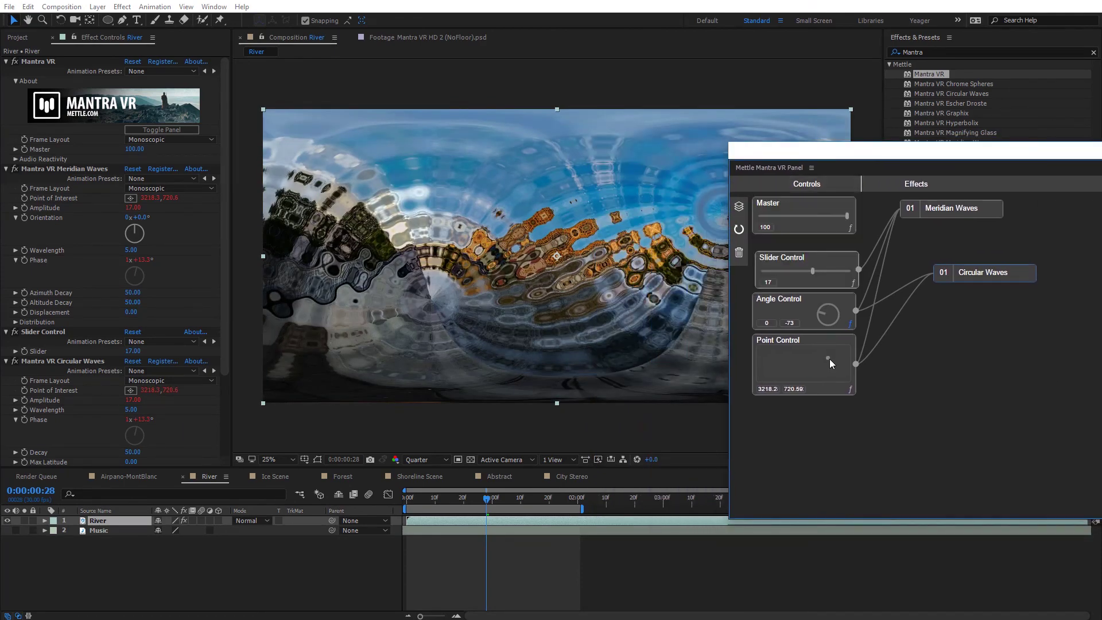
pyautogui.moveTo(828, 357); pyautogui.dragTo(789, 360)
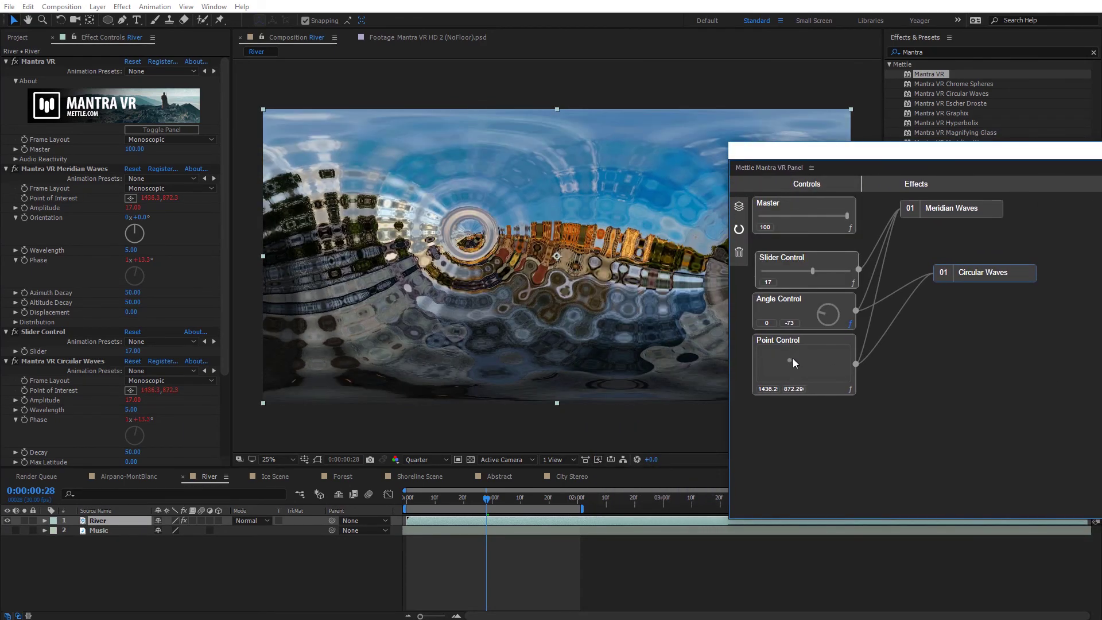
# Step: Enable the expression wiggle(3,300) on the Point Control and save it
pyautogui.click(849, 392)
pyautogui.click(863, 383)
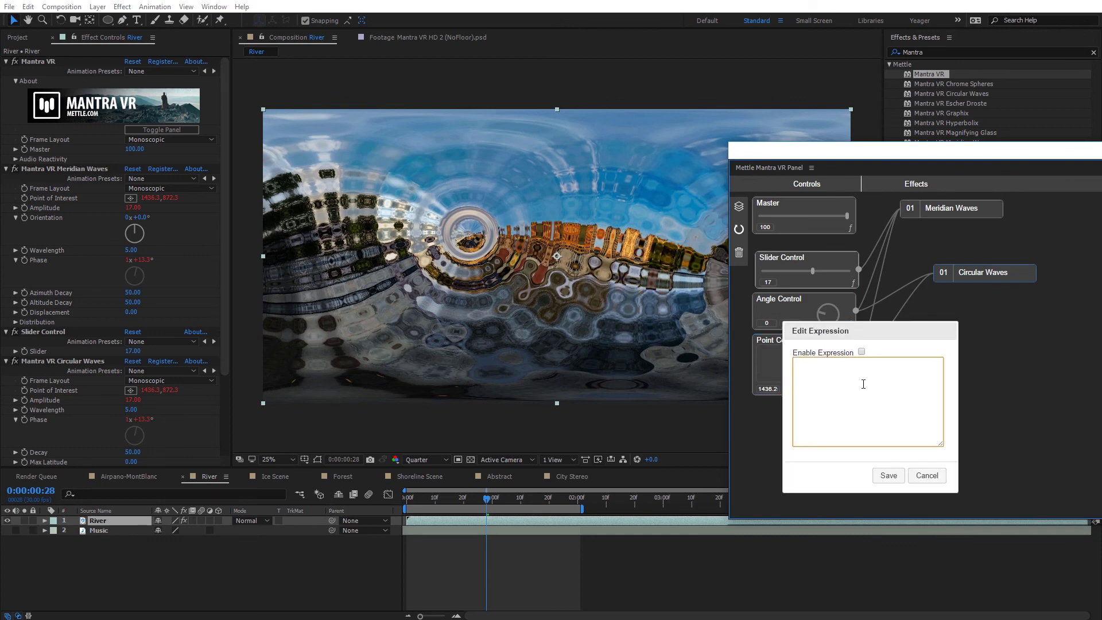
pyautogui.write('wiggle(3,300')
pyautogui.click(862, 352)
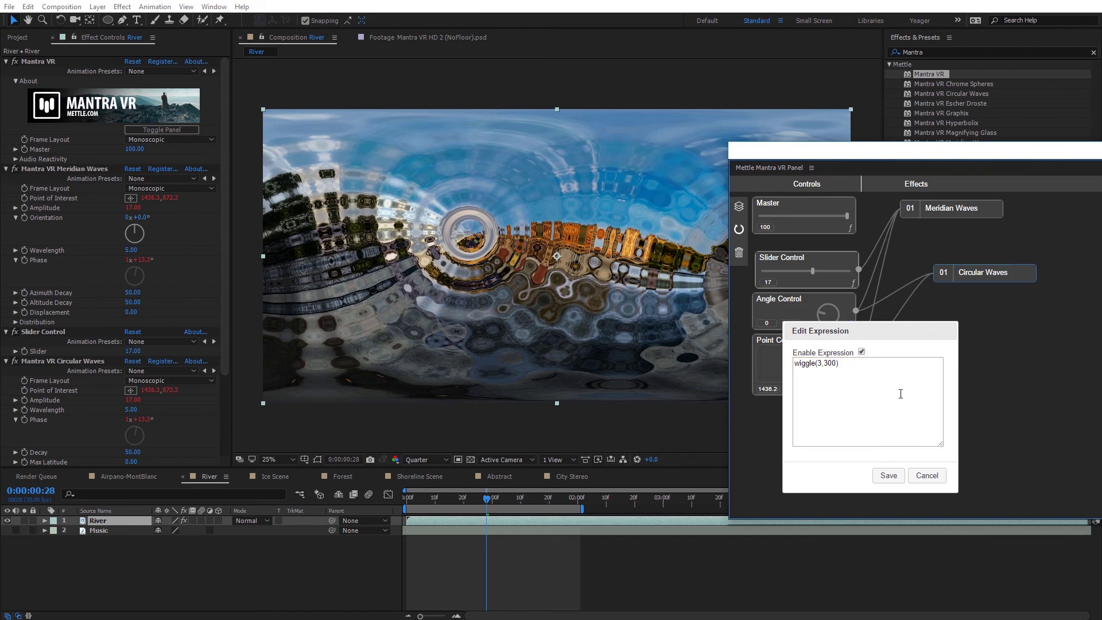
pyautogui.click(896, 476)
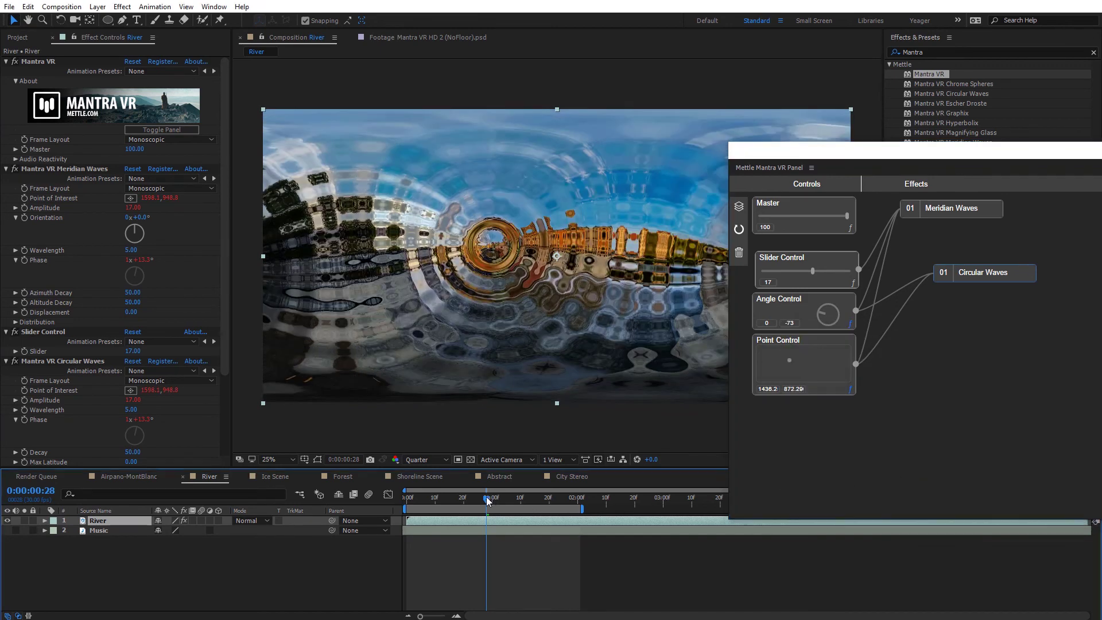
# Step: Preview the wiggling waves, stop at 0:00:01:00, and review the River layer's effect and control settings
pyautogui.press('space')
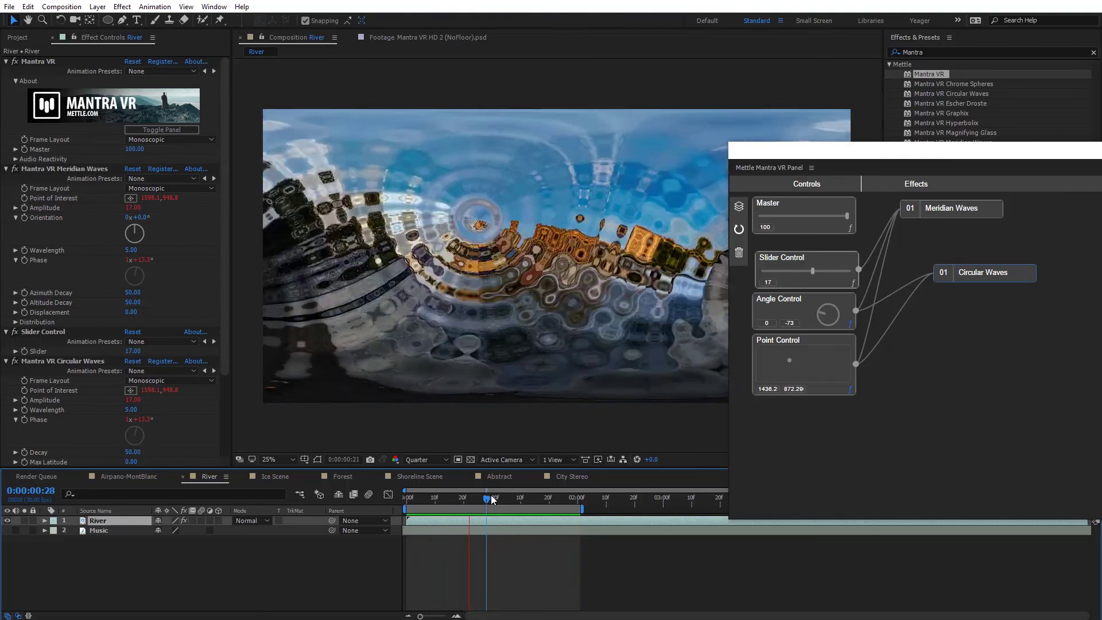
pyautogui.click(491, 498)
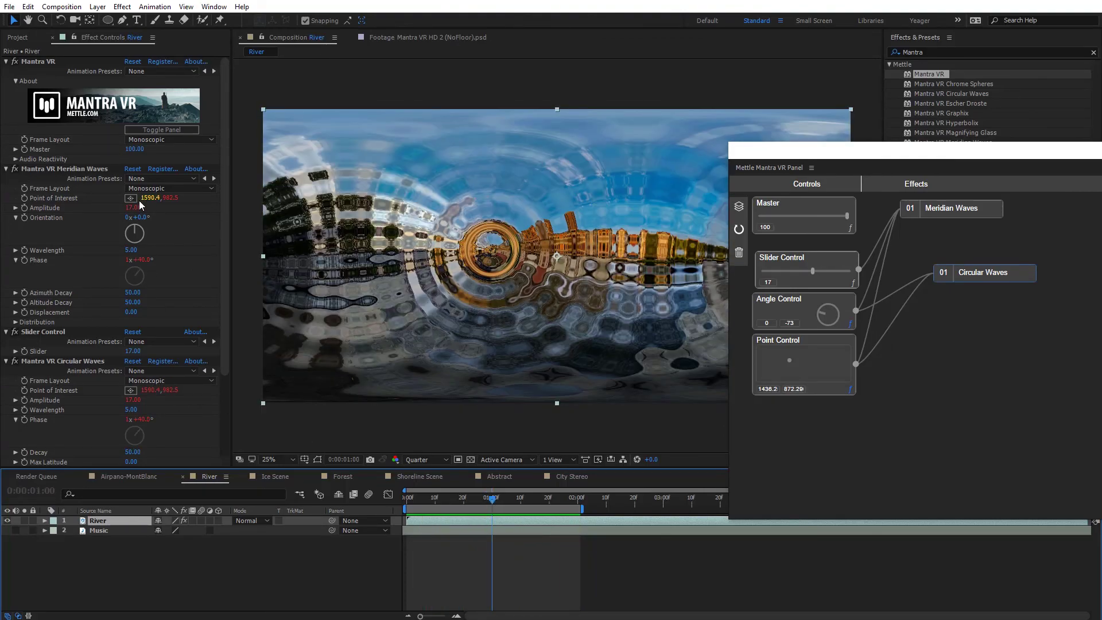
pyautogui.moveTo(225, 198); pyautogui.dragTo(226, 280)
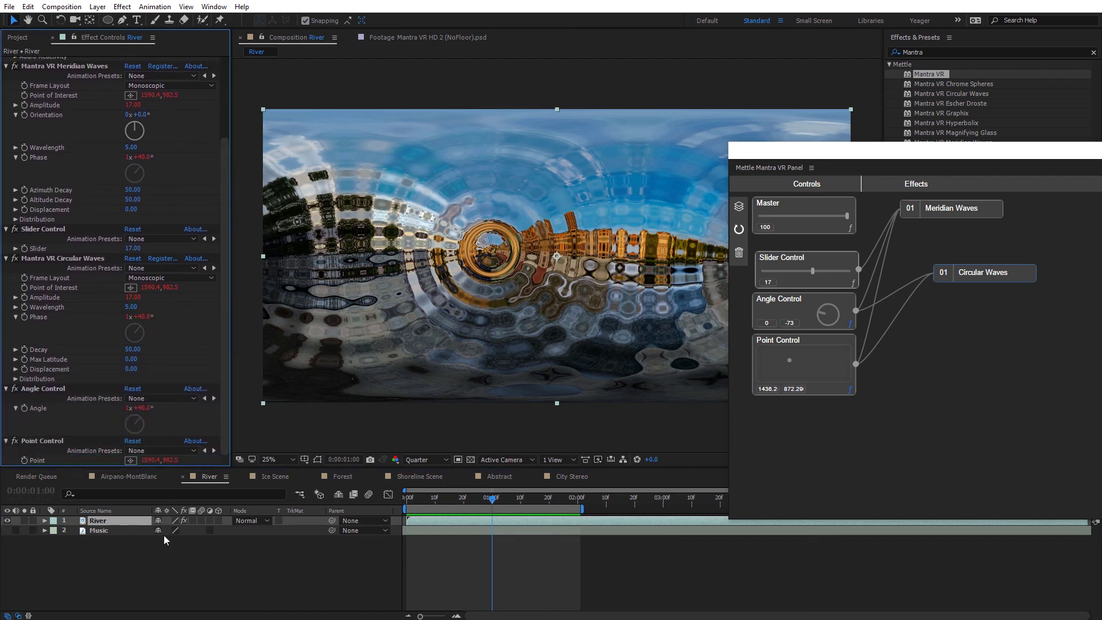
pyautogui.moveTo(221, 412); pyautogui.dragTo(235, 330)
# Step: Add an Escher Droste effect, place its node below Circular Waves, and connect the Point Control to it
pyautogui.moveTo(811, 158); pyautogui.dragTo(468, 130)
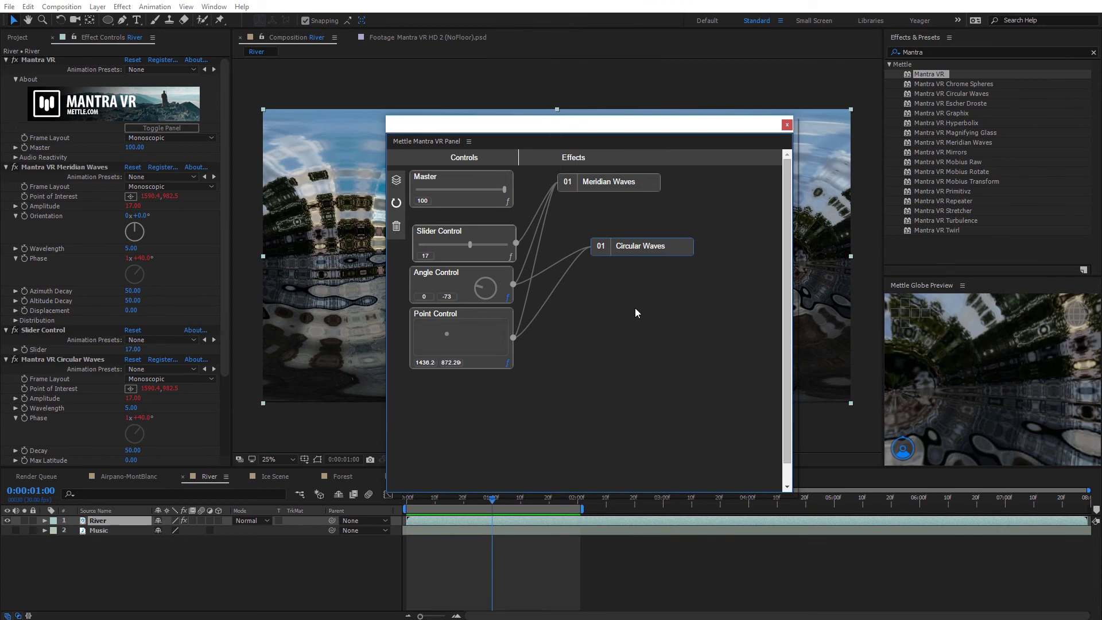
pyautogui.click(573, 158)
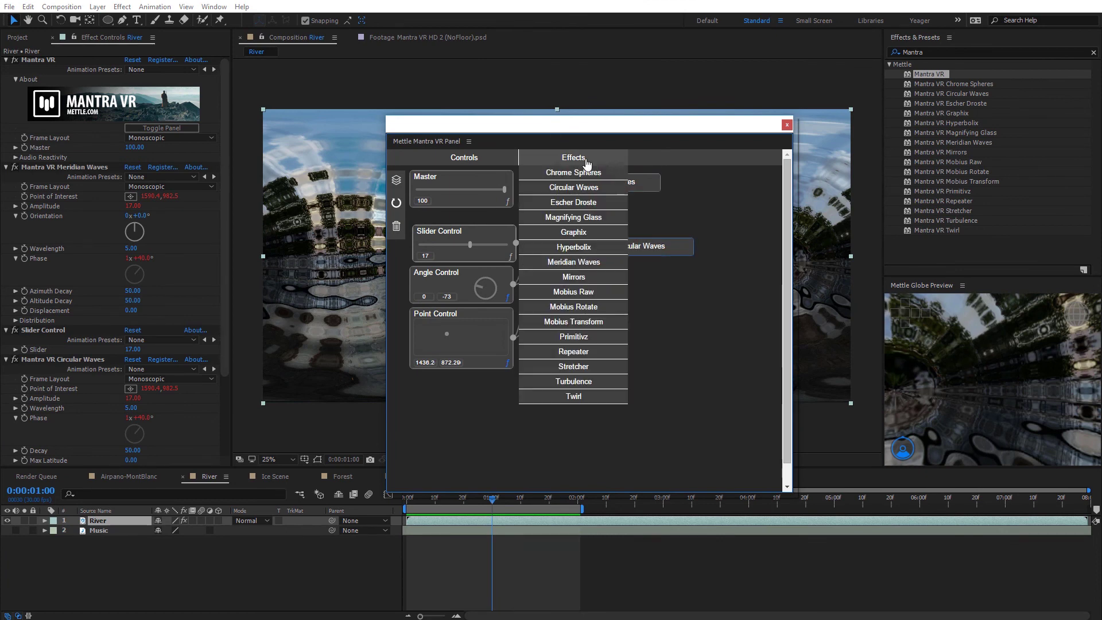
pyautogui.click(574, 202)
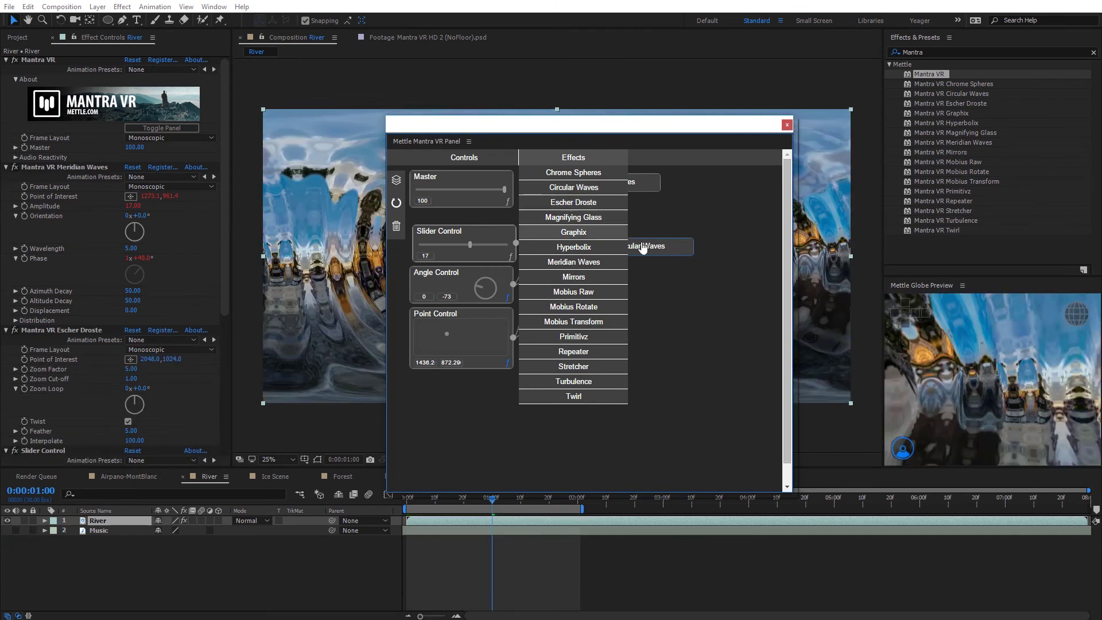
pyautogui.moveTo(586, 235); pyautogui.dragTo(623, 327)
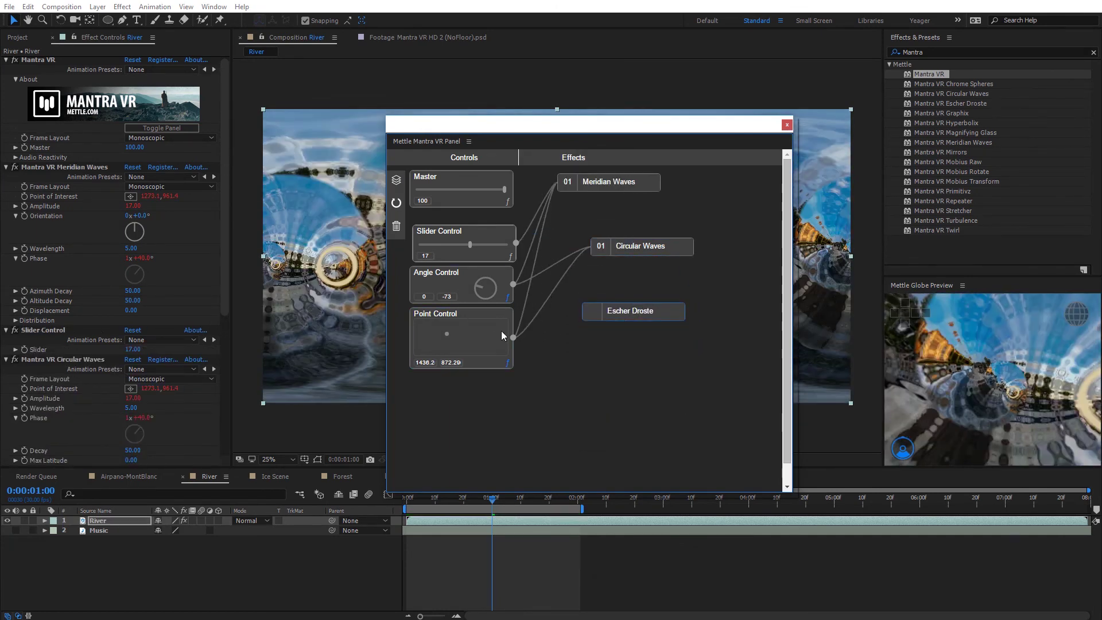
pyautogui.moveTo(511, 337); pyautogui.dragTo(610, 328)
# Step: Uncover the composition to preview the Escher Droste animation, and bring the Mantra VR panel back over it
pyautogui.moveTo(563, 125); pyautogui.dragTo(985, 150)
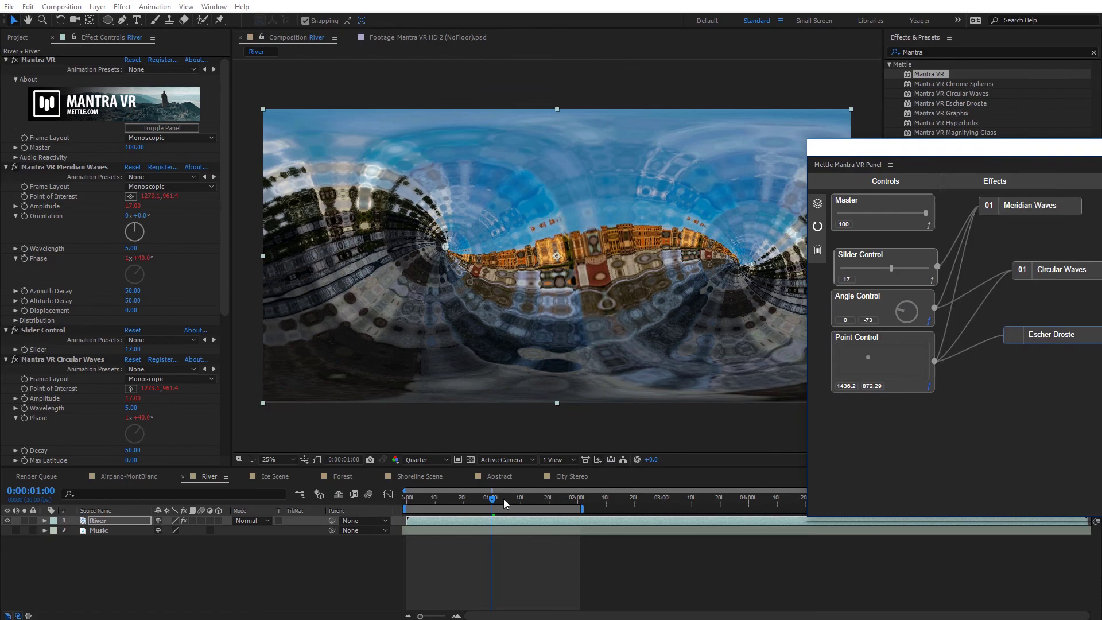
pyautogui.press('space')
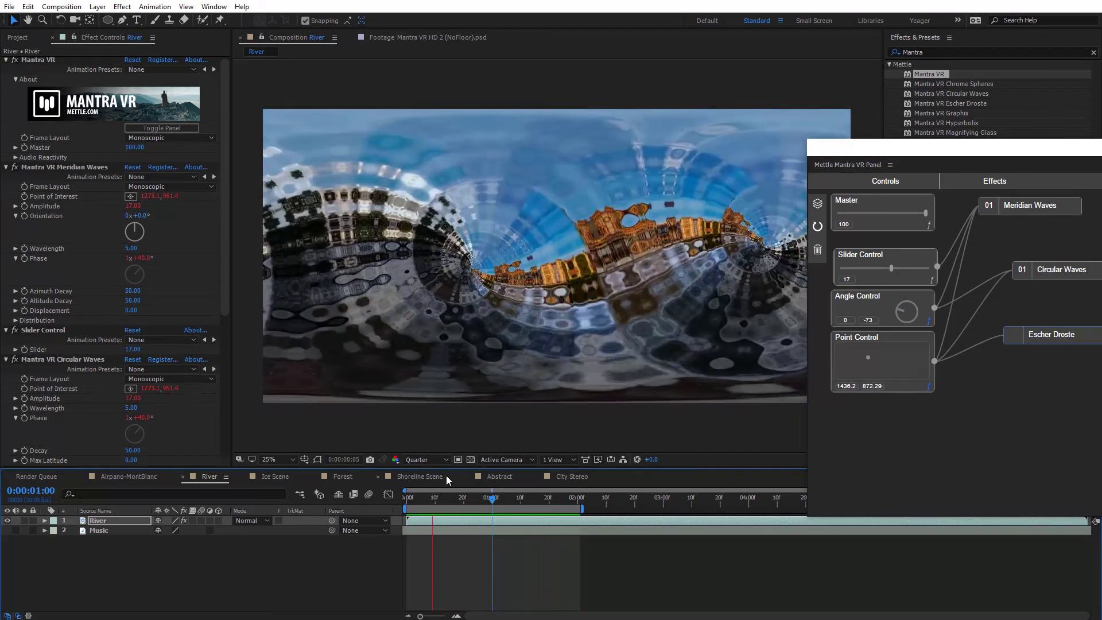
pyautogui.press('space')
pyautogui.moveTo(828, 157); pyautogui.dragTo(449, 153)
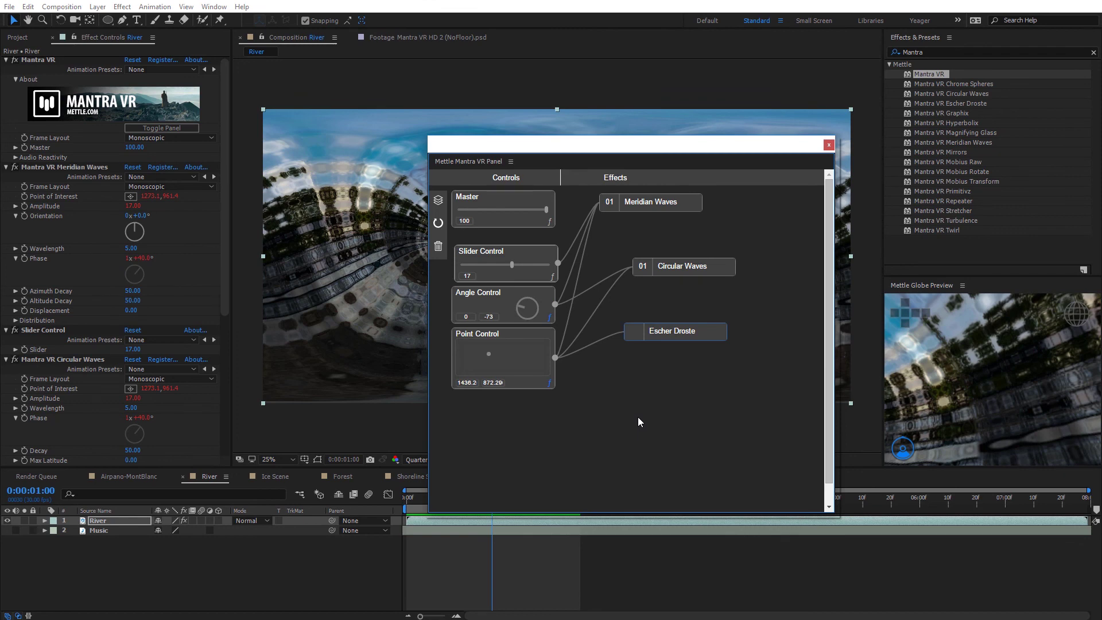
# Step: Clear all added controls and effects from the River layer's Mantra VR setup and close the panel
pyautogui.click(438, 245)
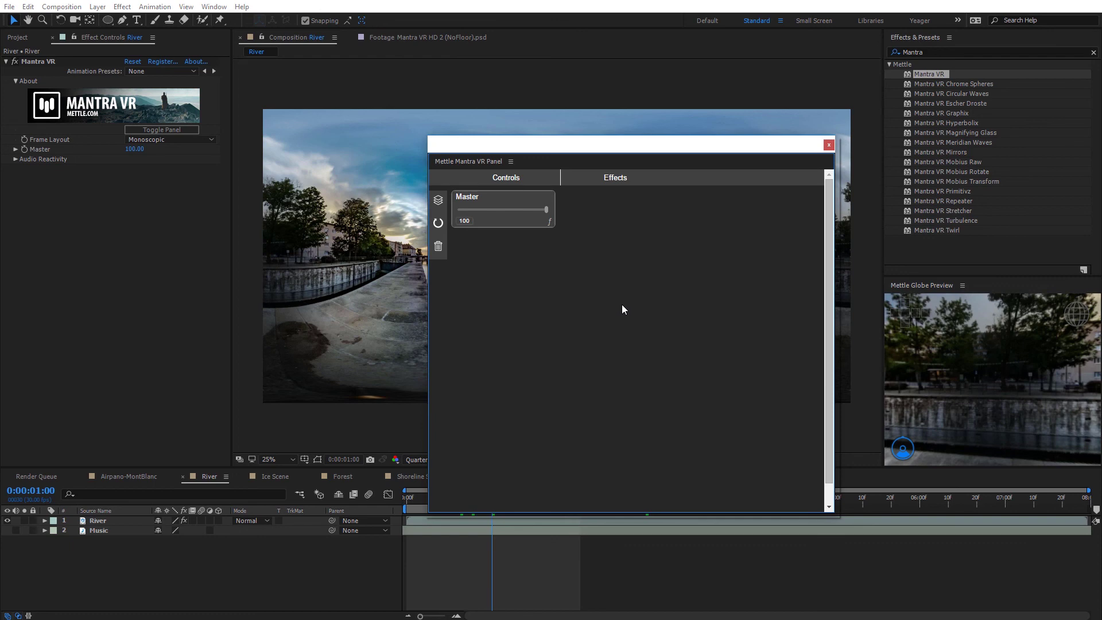
pyautogui.click(829, 145)
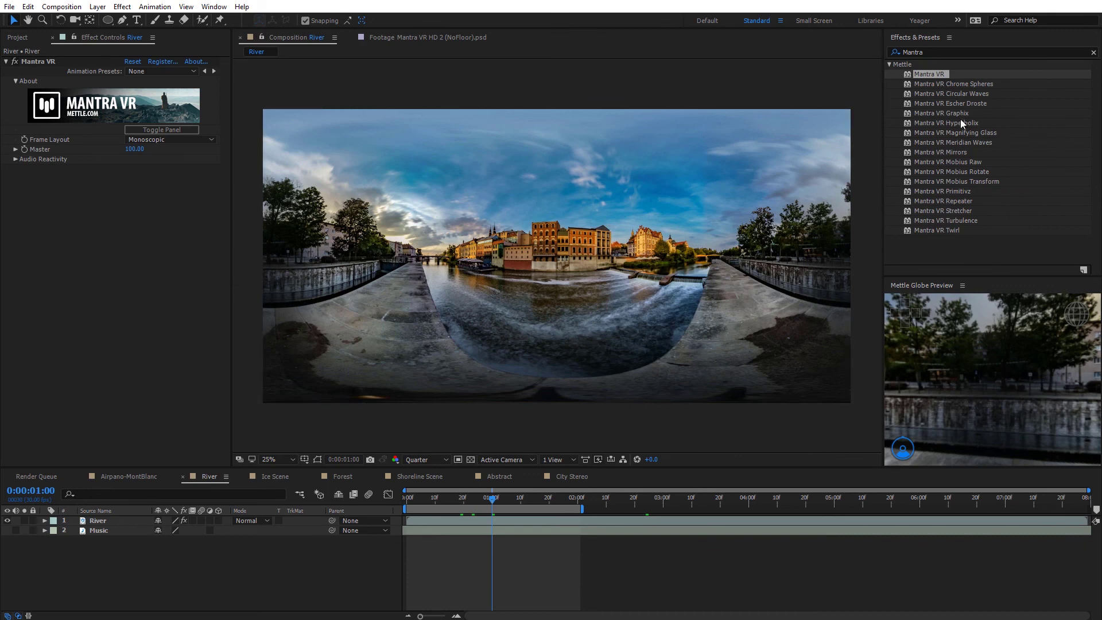
# Step: Apply Mantra VR Escher Droste to the River layer and test Master by lowering it to 0 and restoring it to 100
pyautogui.moveTo(958, 108); pyautogui.dragTo(180, 214)
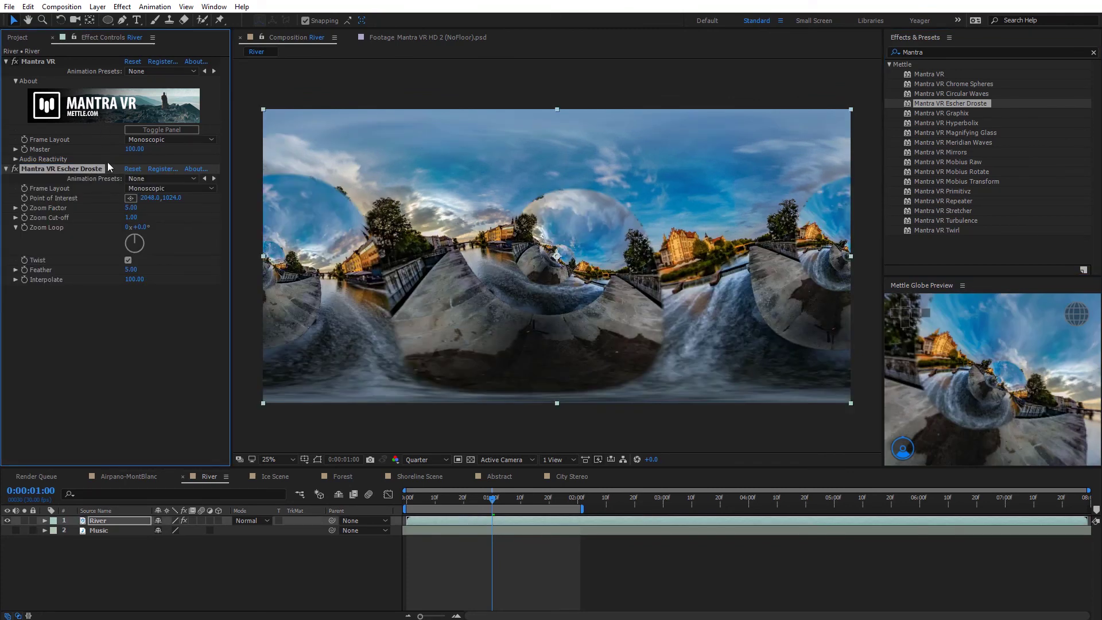
pyautogui.moveTo(127, 149); pyautogui.dragTo(87, 164)
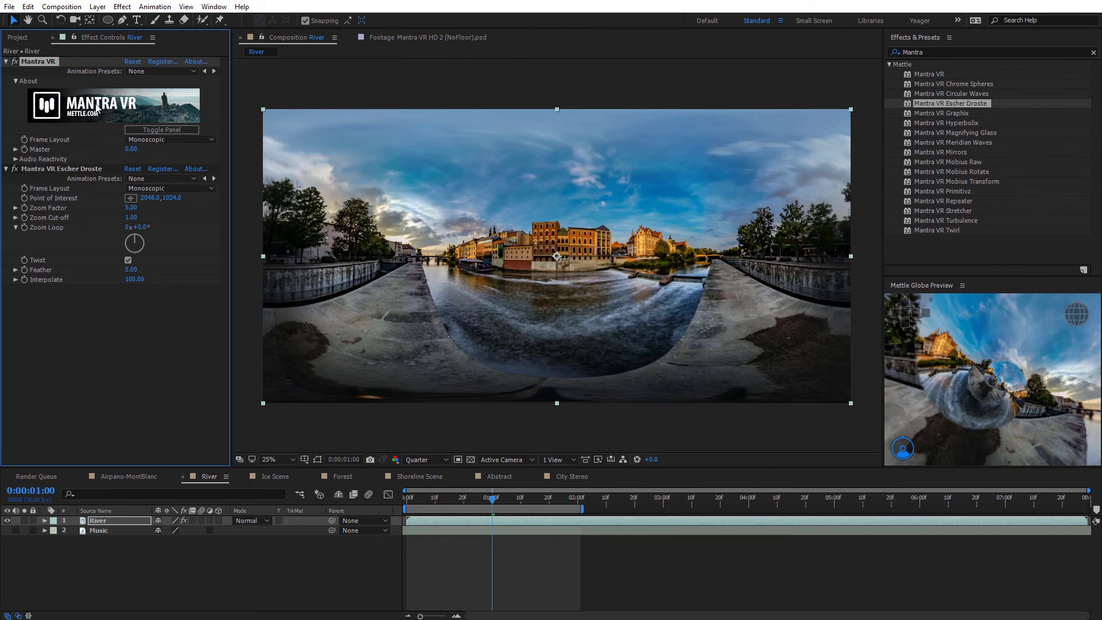
pyautogui.moveTo(133, 150); pyautogui.dragTo(212, 150)
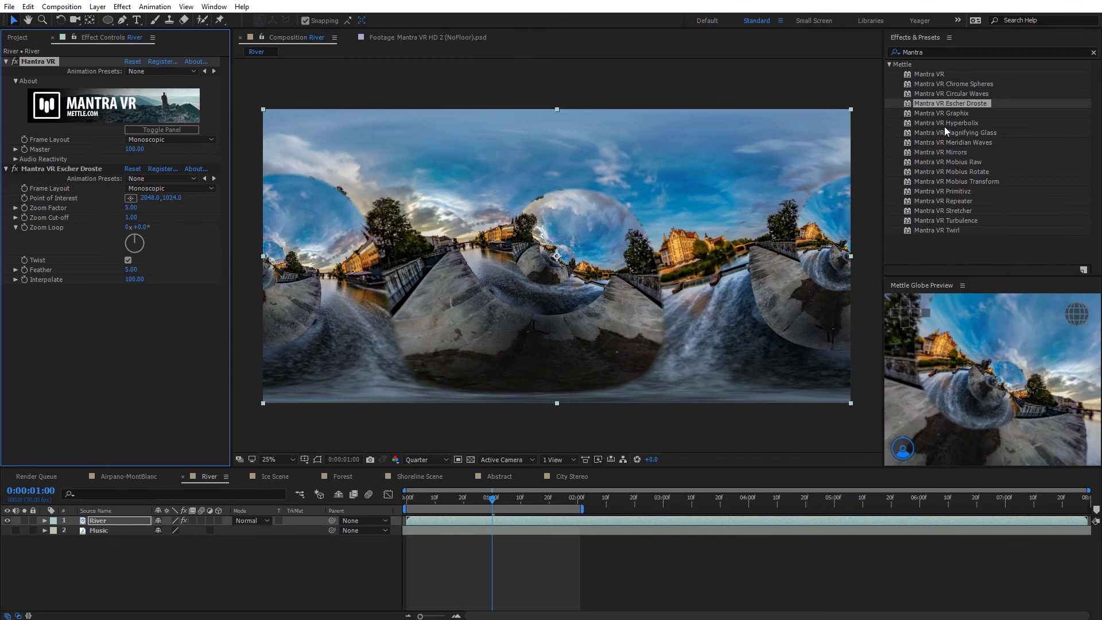
# Step: Apply Mantra VR Hyperbolix below Escher Droste on the River layer and lower Master to 0
pyautogui.moveTo(942, 125); pyautogui.dragTo(150, 319)
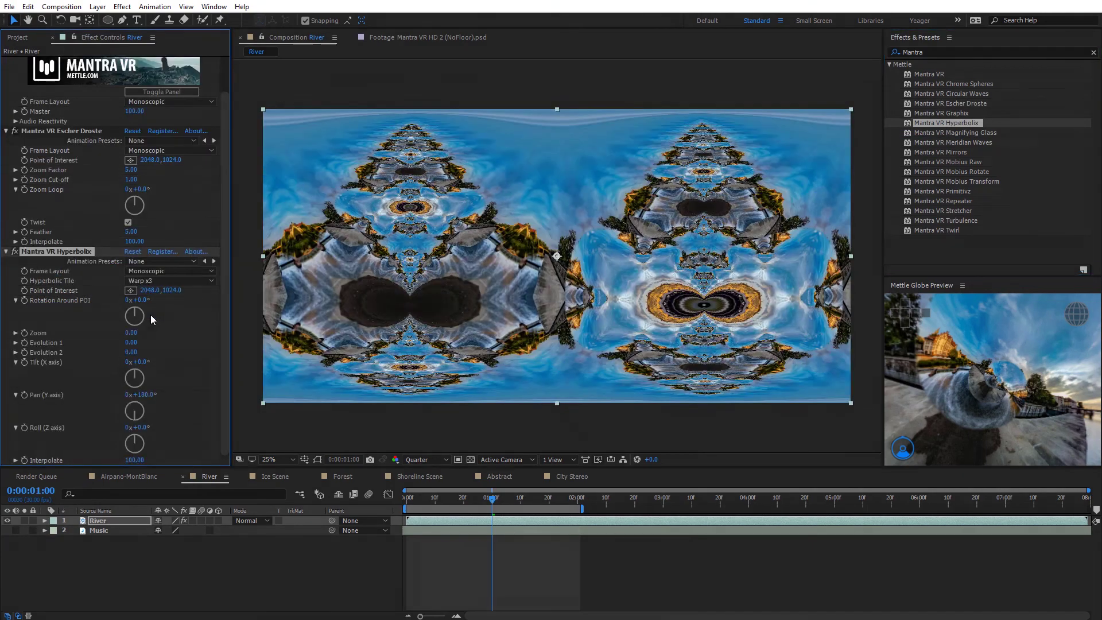
pyautogui.moveTo(135, 110); pyautogui.dragTo(78, 117)
pyautogui.moveTo(223, 182); pyautogui.dragTo(226, 140)
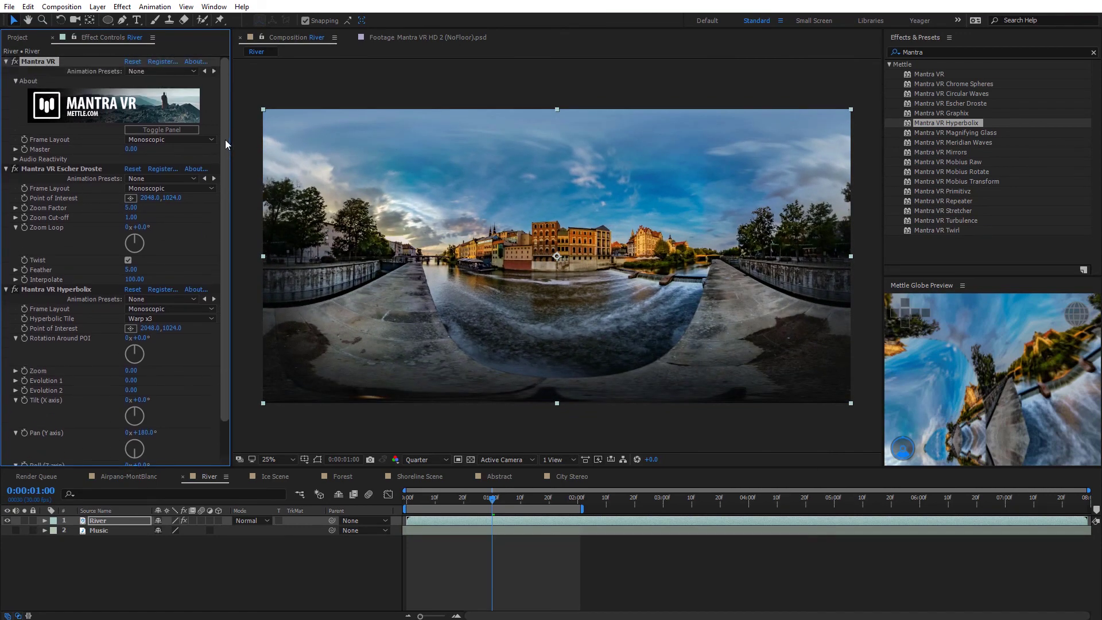
# Step: Delete the Escher Droste and Hyperbolix effects from the River layer
pyautogui.click(53, 170)
pyautogui.press('Delete')
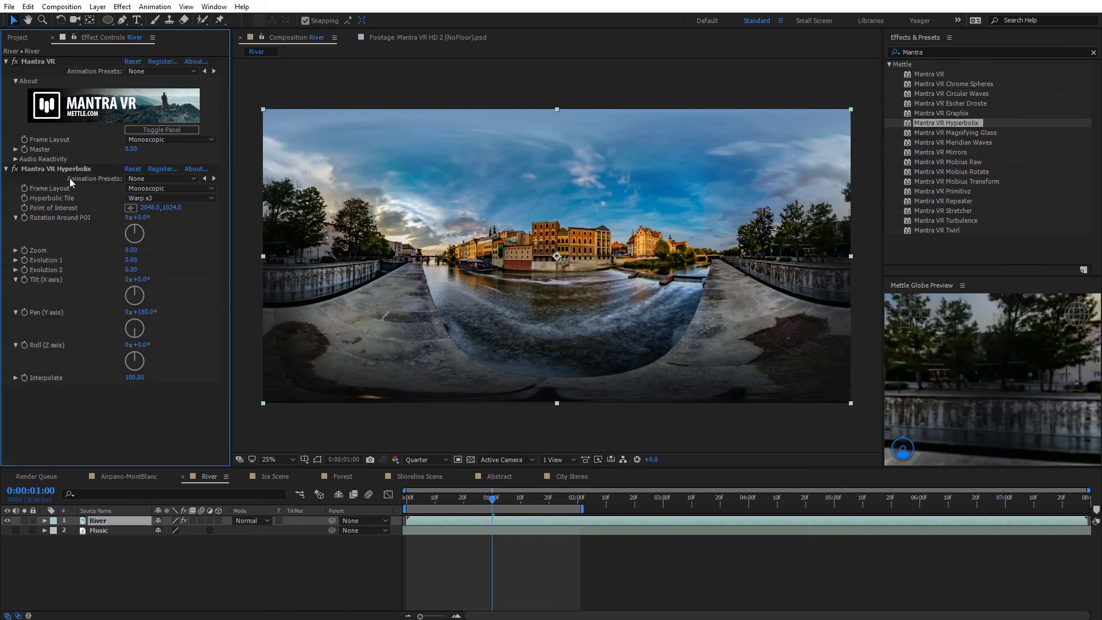
pyautogui.click(67, 167)
pyautogui.press('Delete')
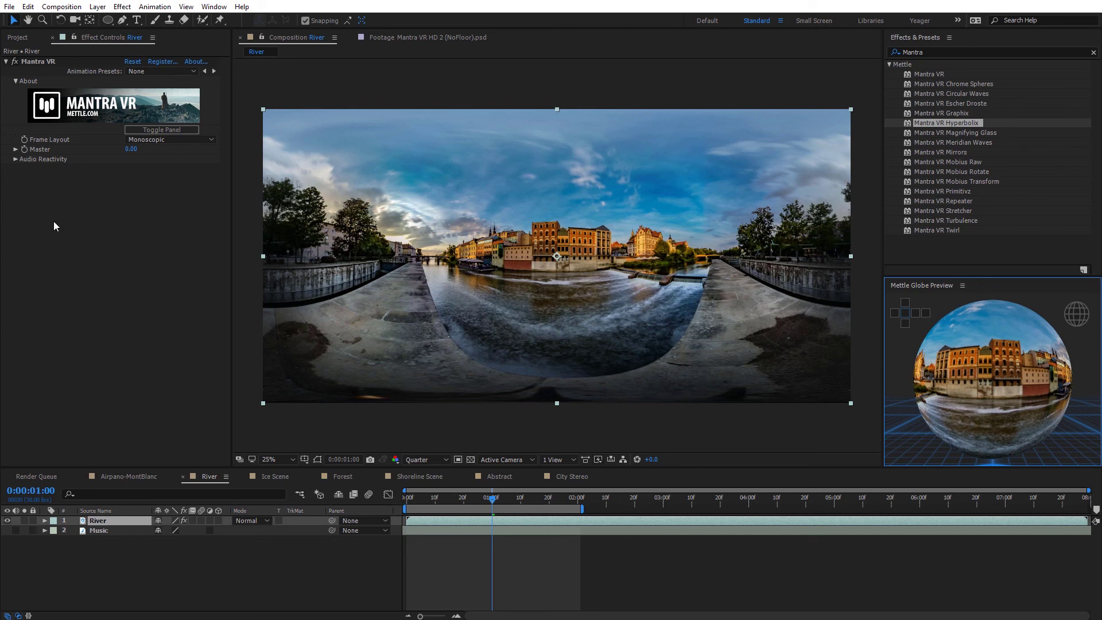
# Step: Expand Mantra VR's Audio Reactivity settings on the River layer and set Audio Layer to 2. Music
pyautogui.click(16, 159)
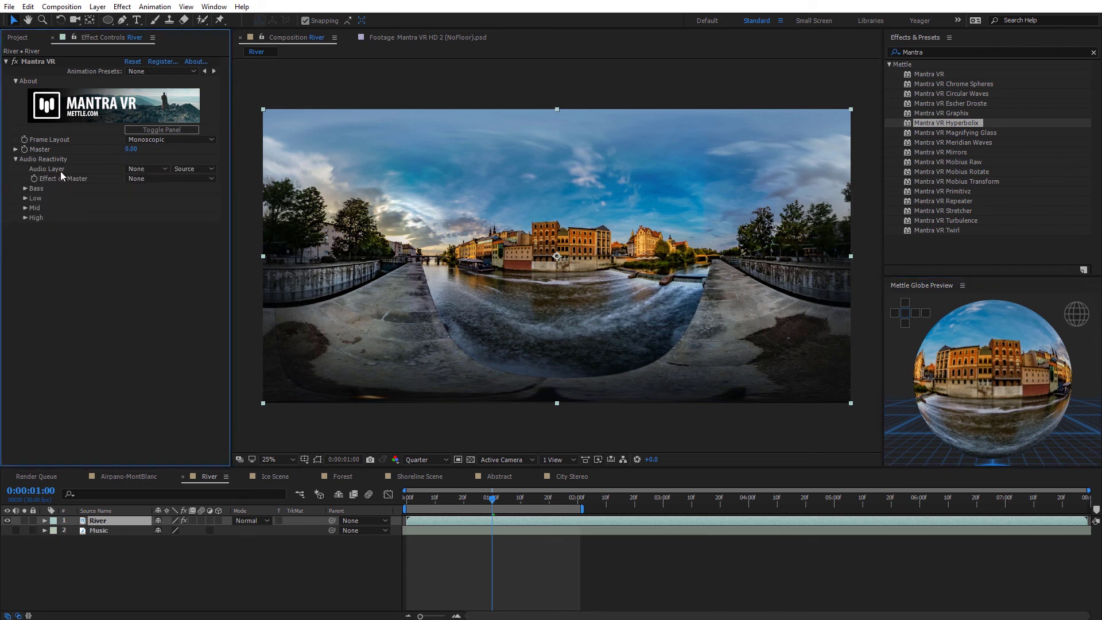
pyautogui.click(98, 531)
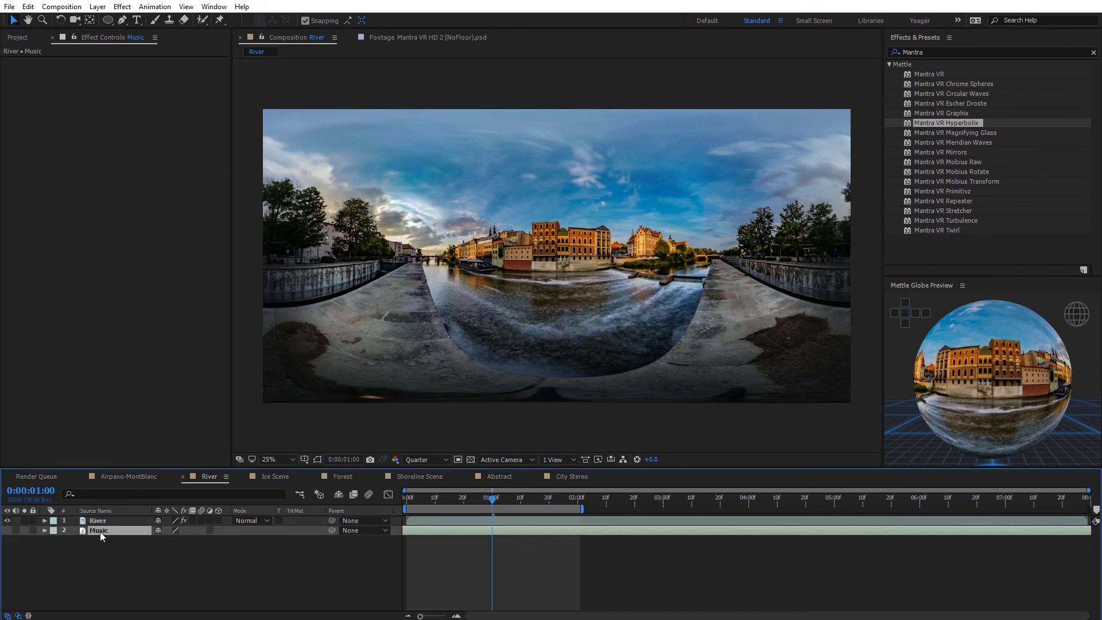
pyautogui.click(99, 520)
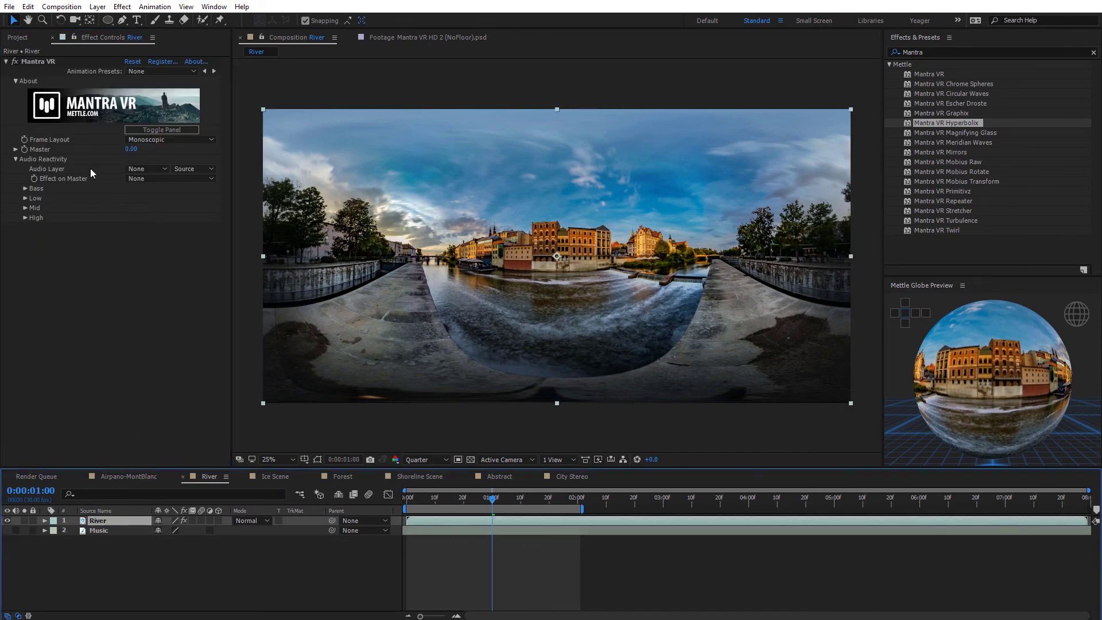
pyautogui.click(144, 170)
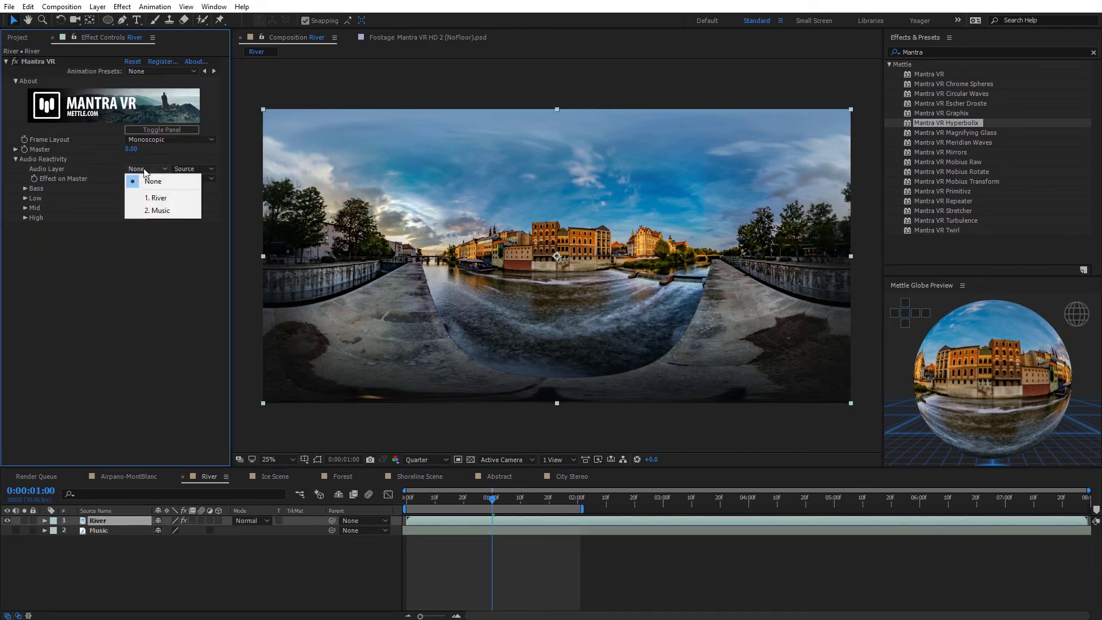
pyautogui.click(158, 212)
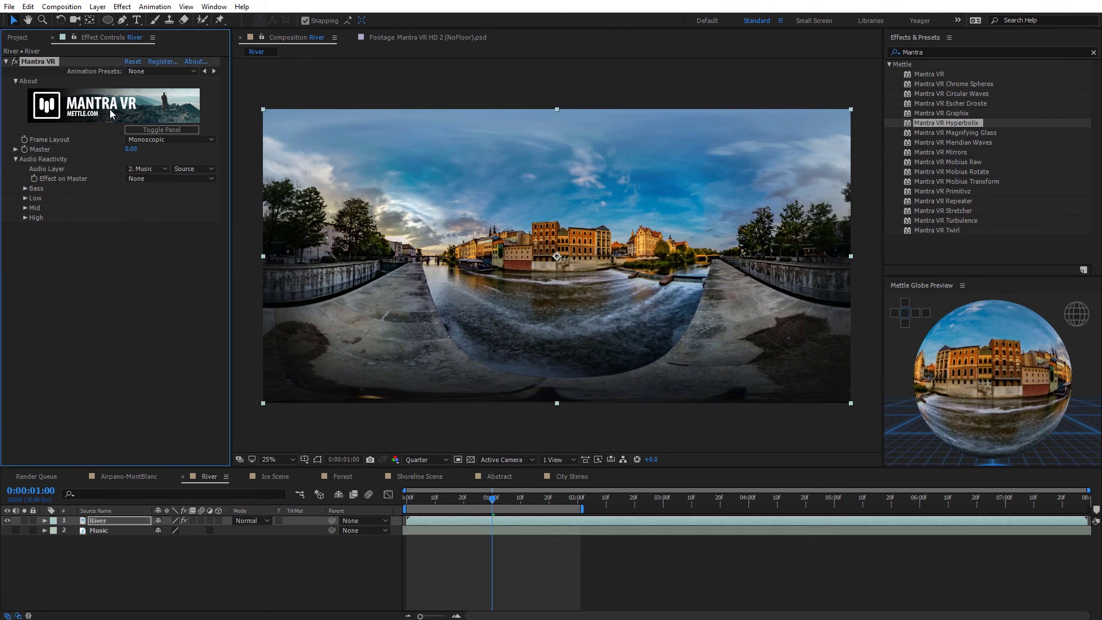
# Step: Set Effect on Master to Low Midrange and expand the Low frequency settings
pyautogui.click(133, 177)
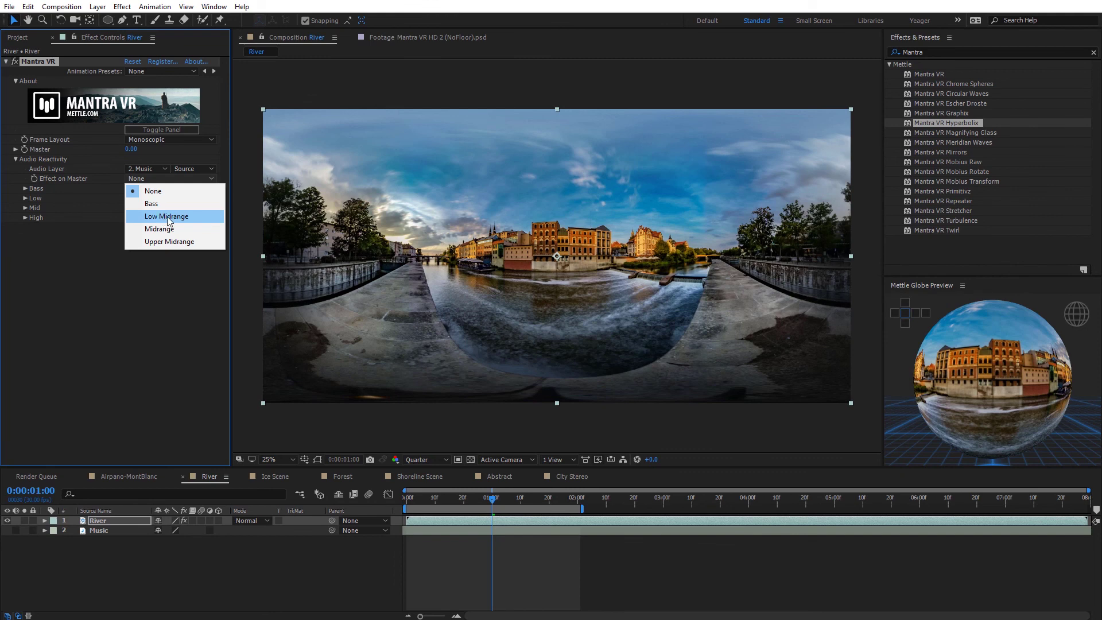
pyautogui.click(167, 216)
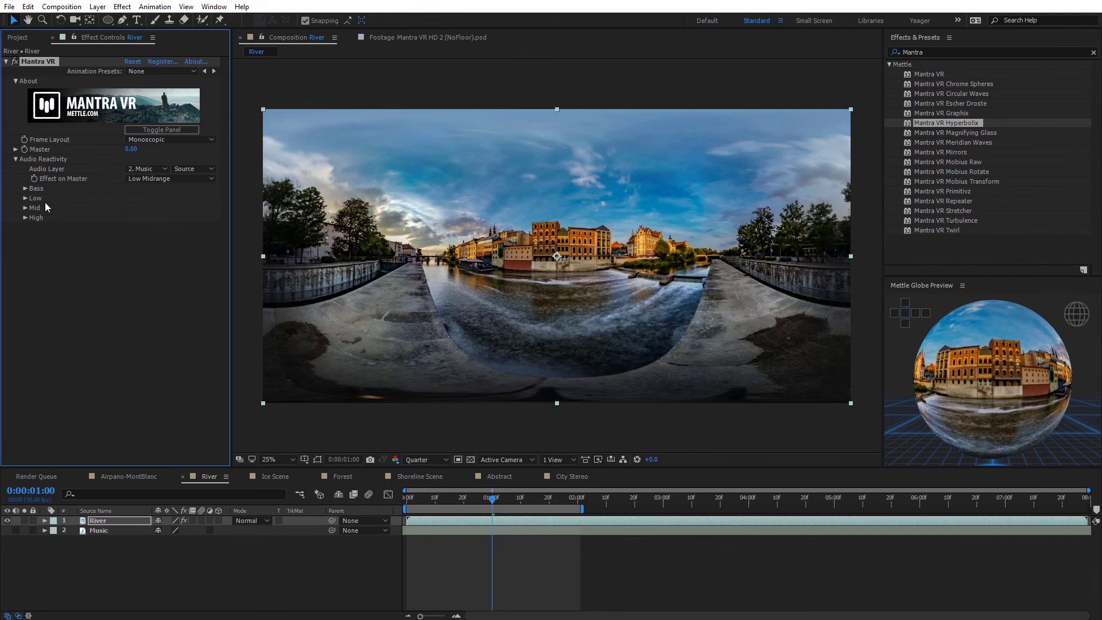
pyautogui.click(25, 198)
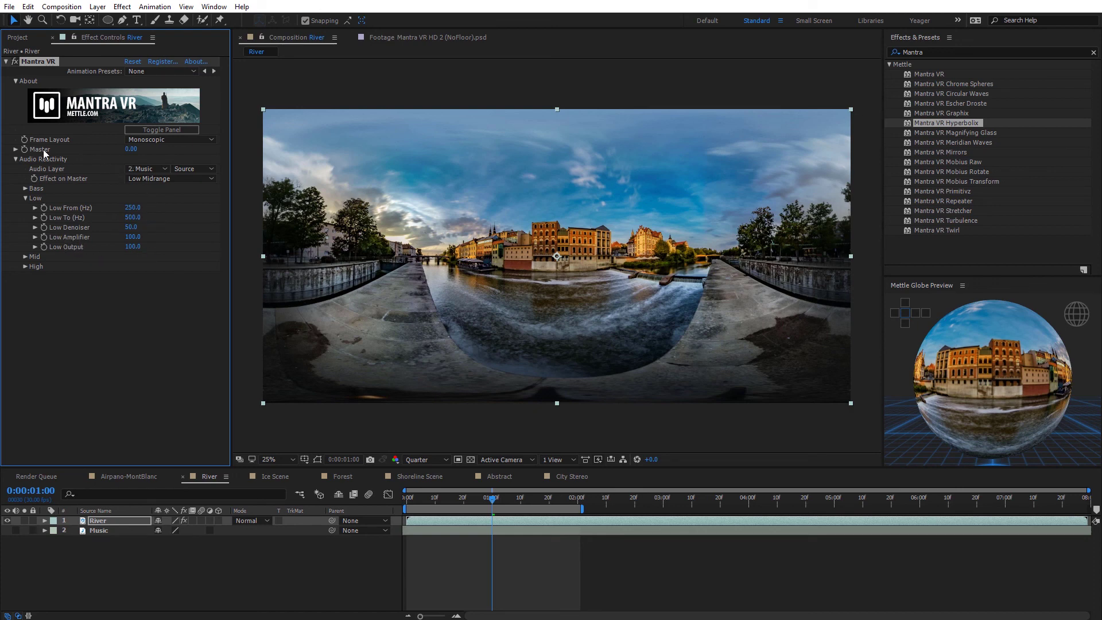
# Step: With Master at 100, apply Mantra VR Circular Waves to the River layer and preview it reacting to the music
pyautogui.moveTo(131, 149); pyautogui.dragTo(212, 150)
pyautogui.moveTo(952, 93); pyautogui.dragTo(94, 294)
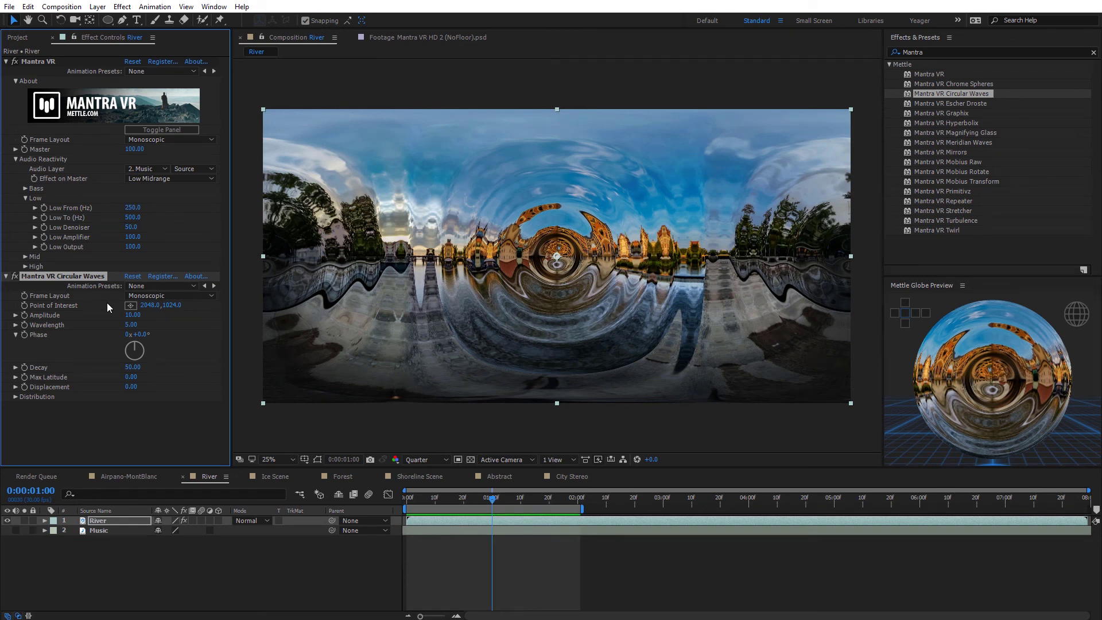
pyautogui.press('space')
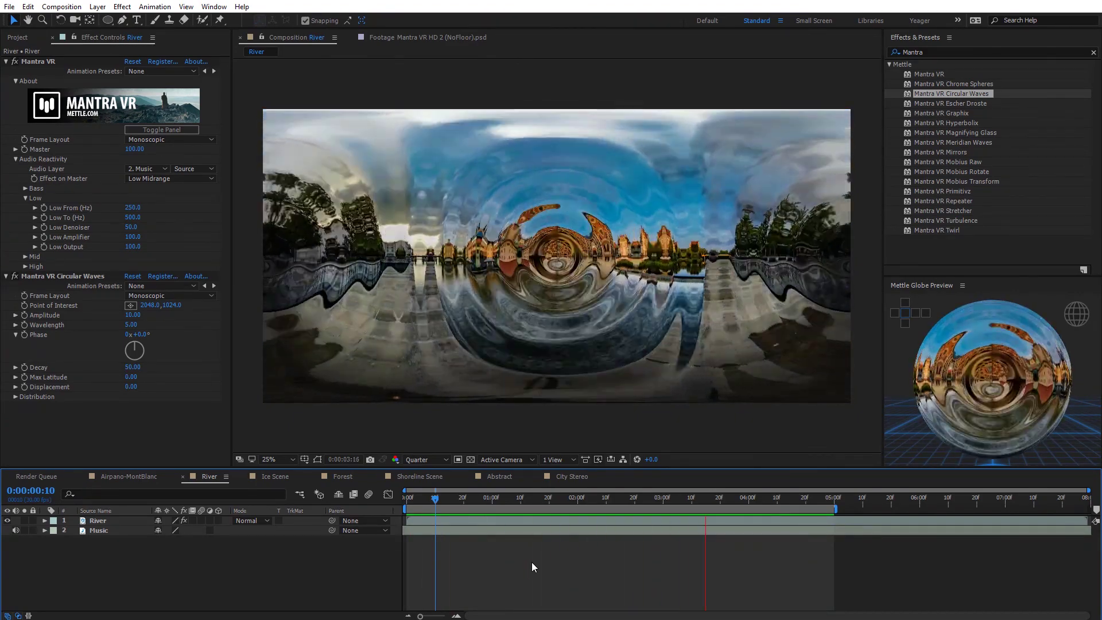
pyautogui.press('space')
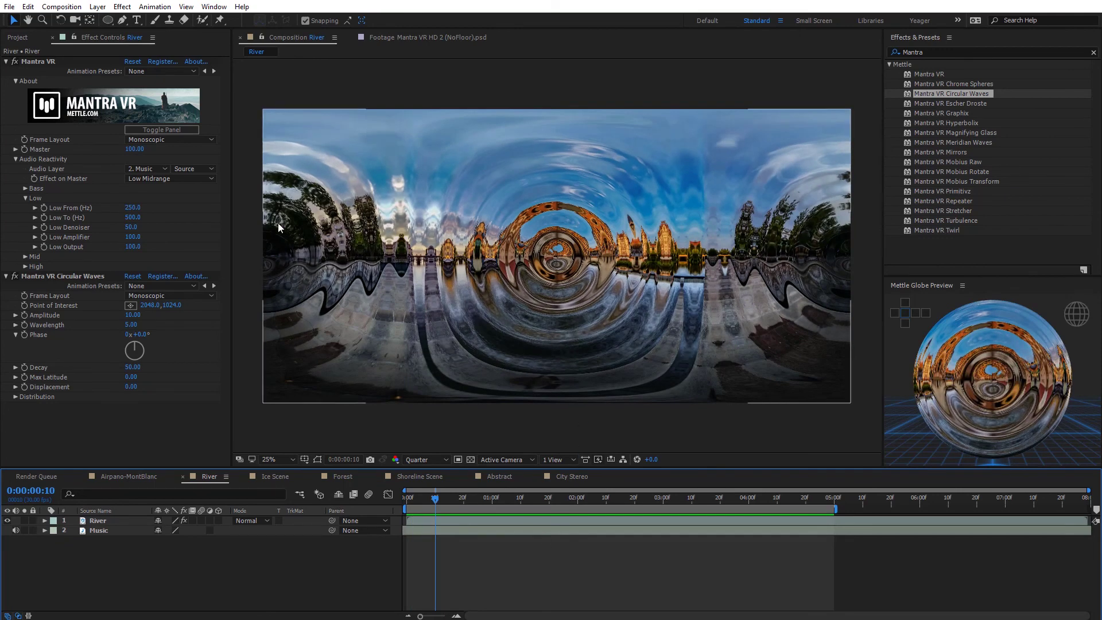
# Step: Set Master to 90 and Circular Waves' Amplitude to 3 and Wavelength to 13, and preview the result
pyautogui.moveTo(133, 150); pyautogui.dragTo(152, 167)
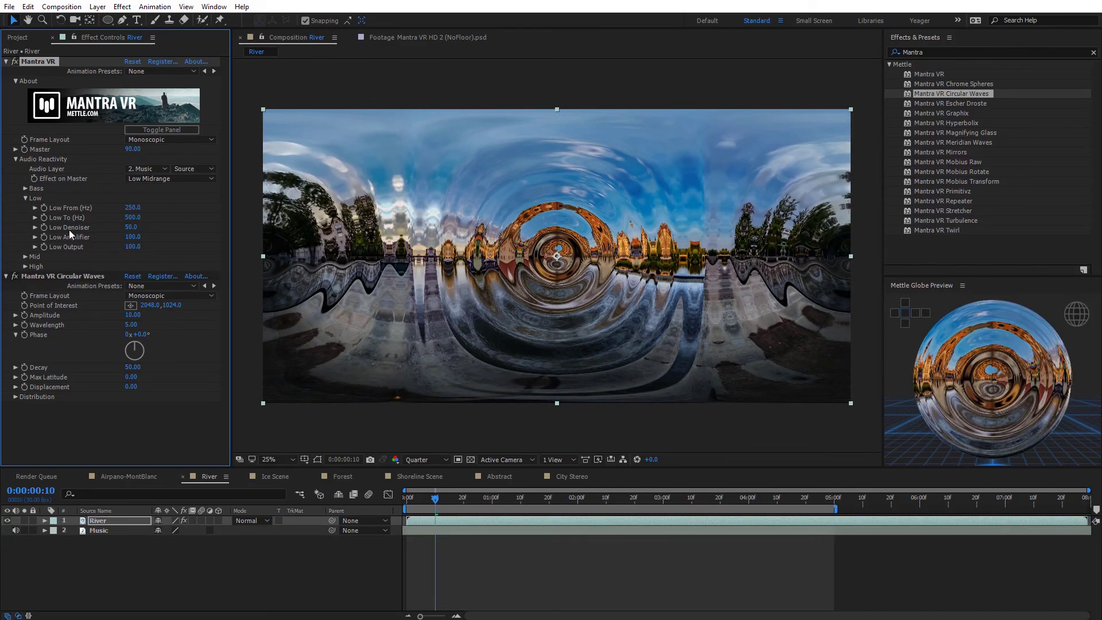
pyautogui.moveTo(131, 314)
pyautogui.mouseDown()
pyautogui.moveTo(111, 311)
pyautogui.moveTo(196, 323)
pyautogui.moveTo(148, 325)
pyautogui.mouseUp()
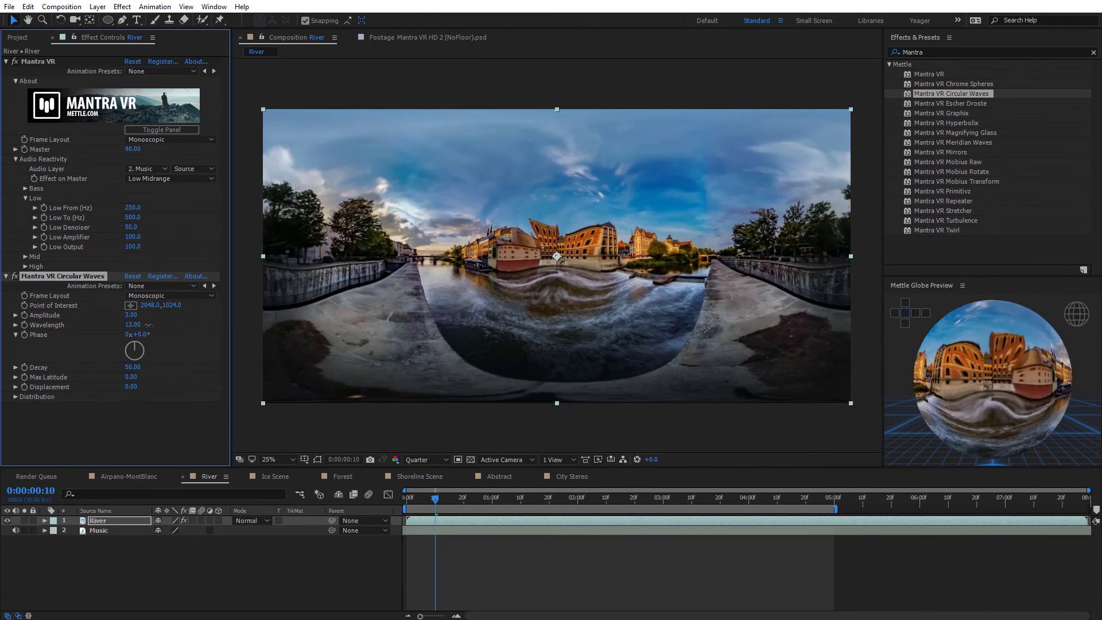
pyautogui.click(435, 499)
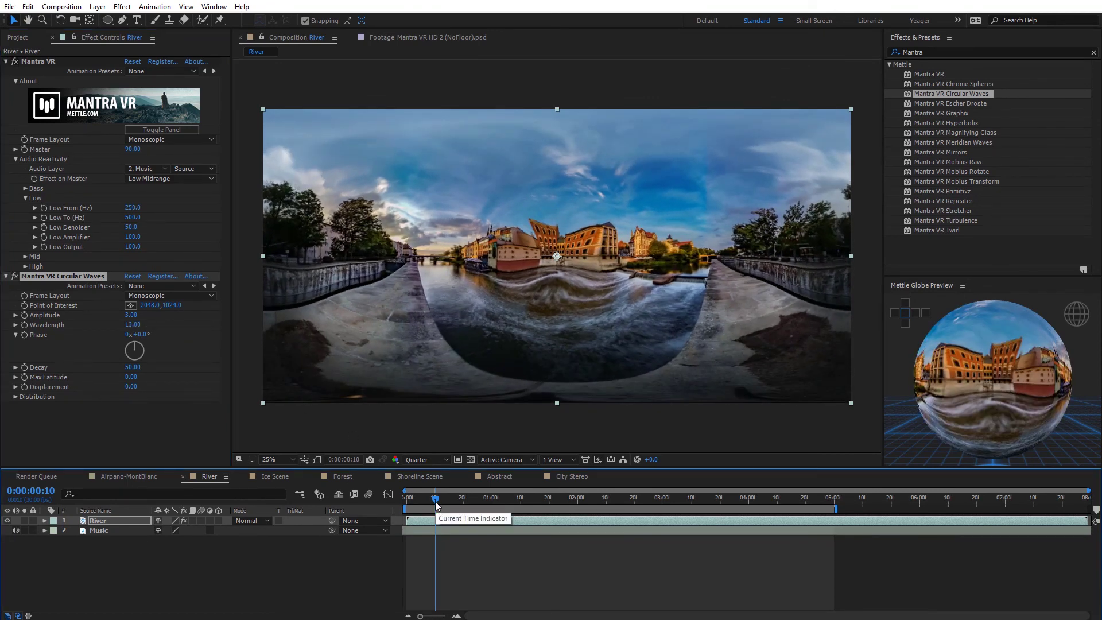
pyautogui.press('space')
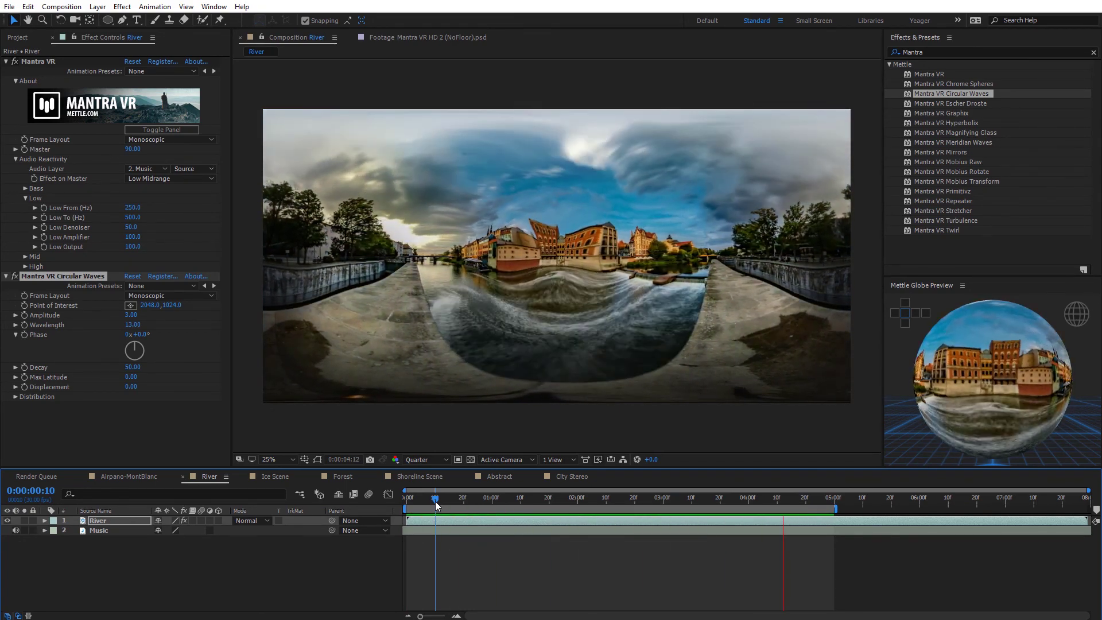
pyautogui.press('space')
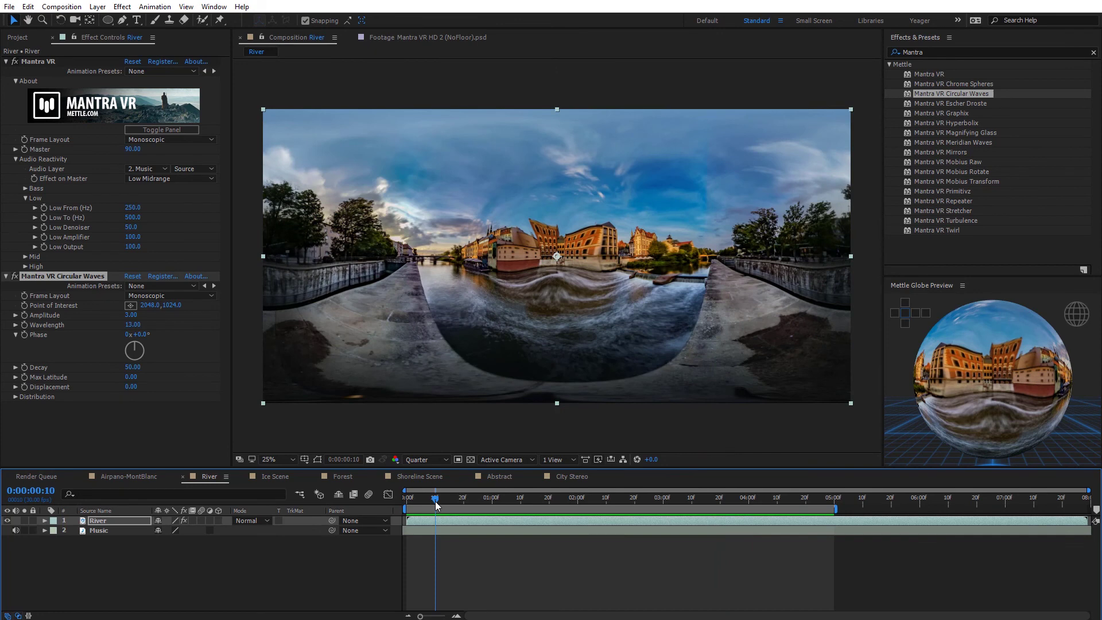
# Step: Open the Mantra VR panel, add an Audio Bass Output control, and connect it to the Phase of Circular Waves
pyautogui.click(177, 130)
pyautogui.moveTo(522, 180)
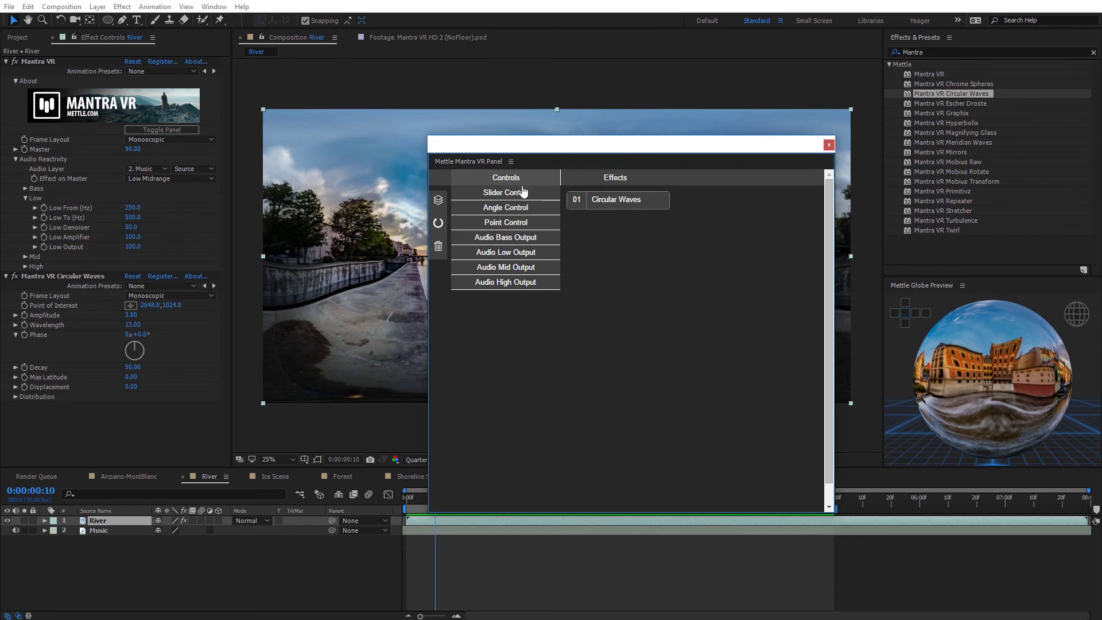
pyautogui.click(522, 239)
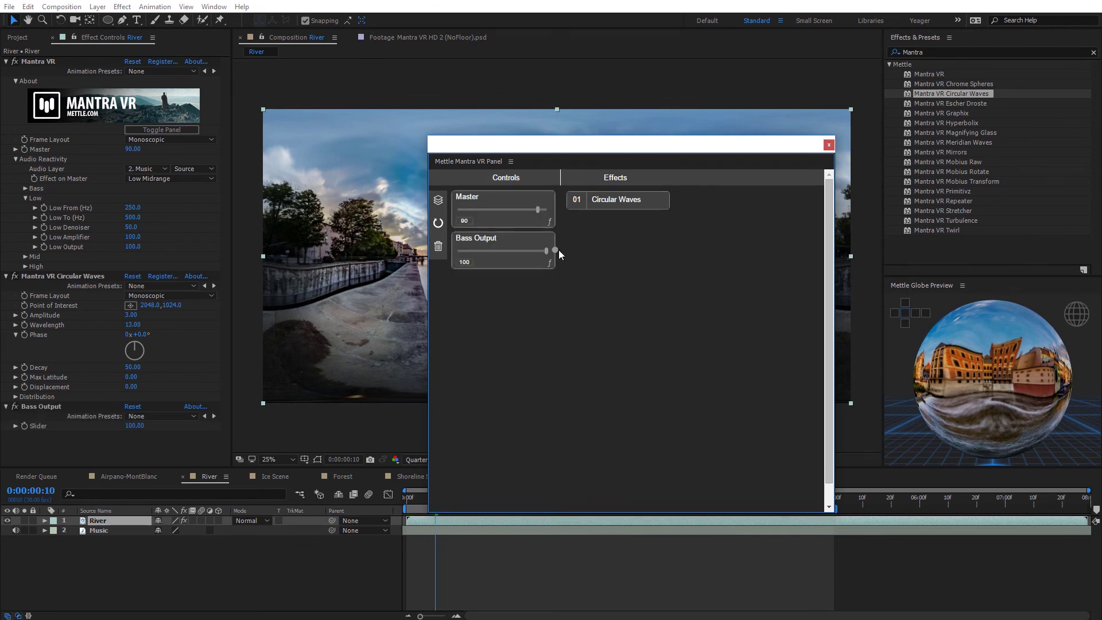
pyautogui.moveTo(556, 250); pyautogui.dragTo(591, 255)
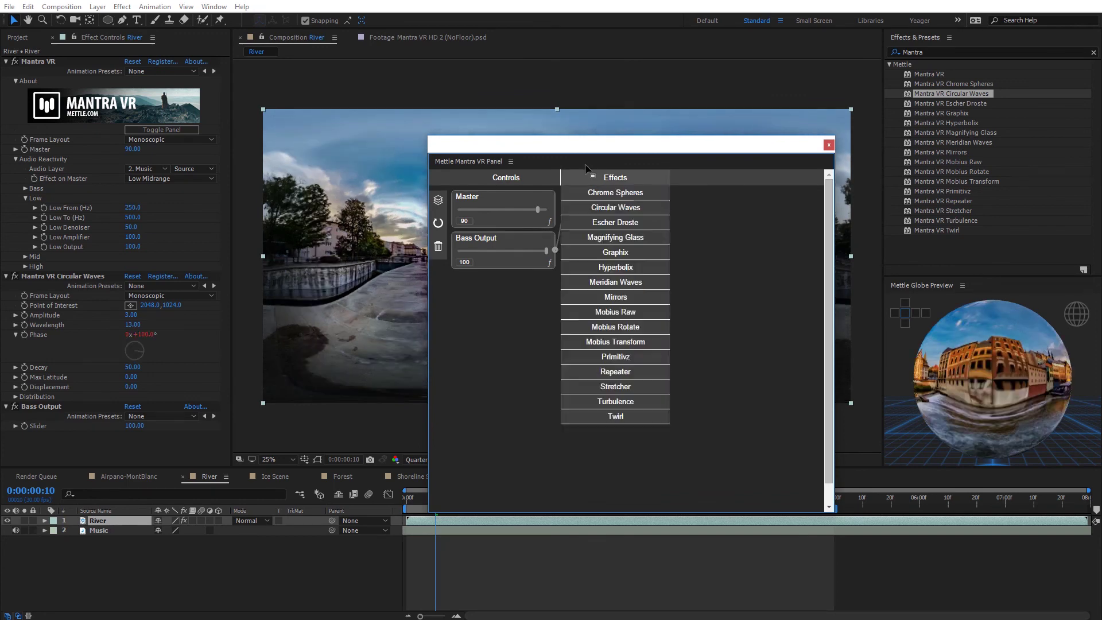
# Step: Uncover the composition and preview the Circular Waves driven by Bass Output
pyautogui.moveTo(601, 154); pyautogui.dragTo(983, 157)
pyautogui.click(436, 503)
pyautogui.press('space')
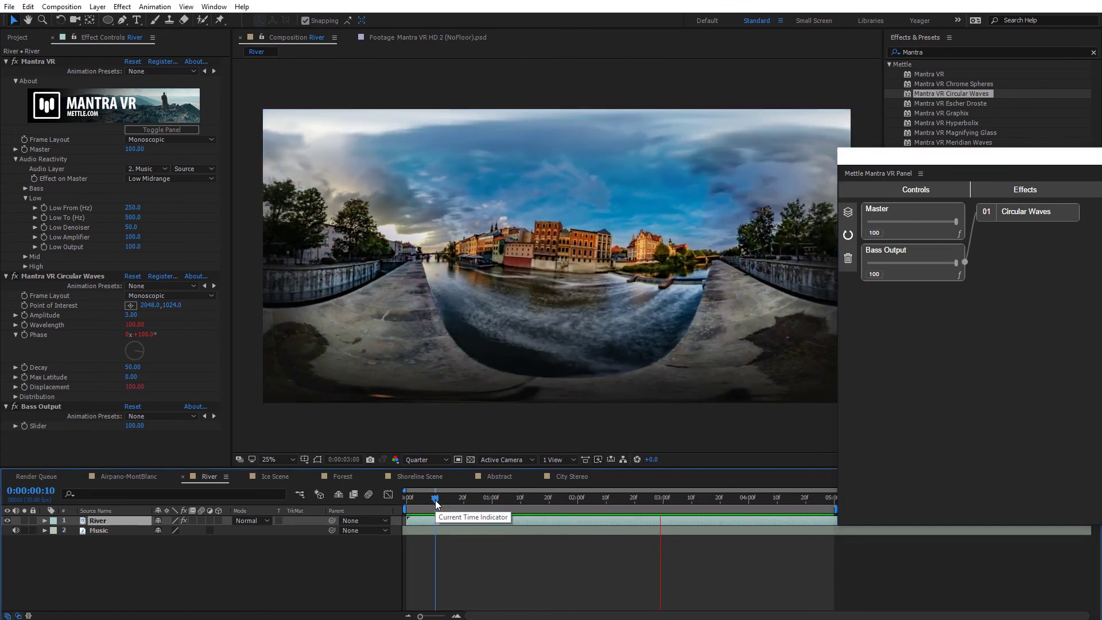
pyautogui.click(549, 229)
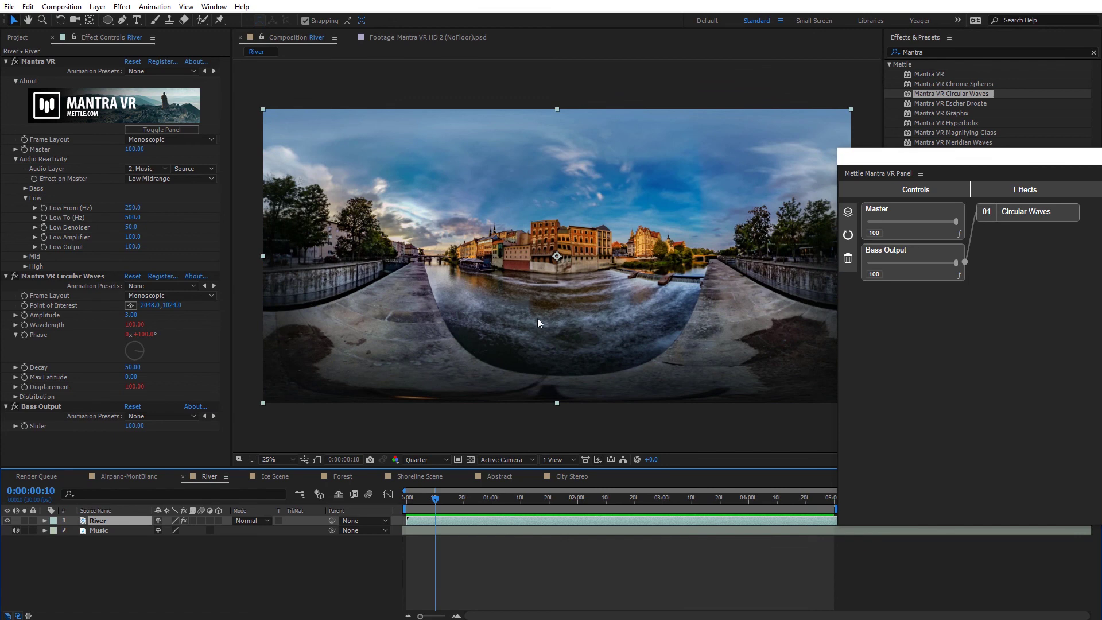
# Step: Close the Mantra VR panel and review the Circular Waves parameters linked to Bass Output
pyautogui.moveTo(919, 165); pyautogui.dragTo(479, 181)
pyautogui.click(798, 175)
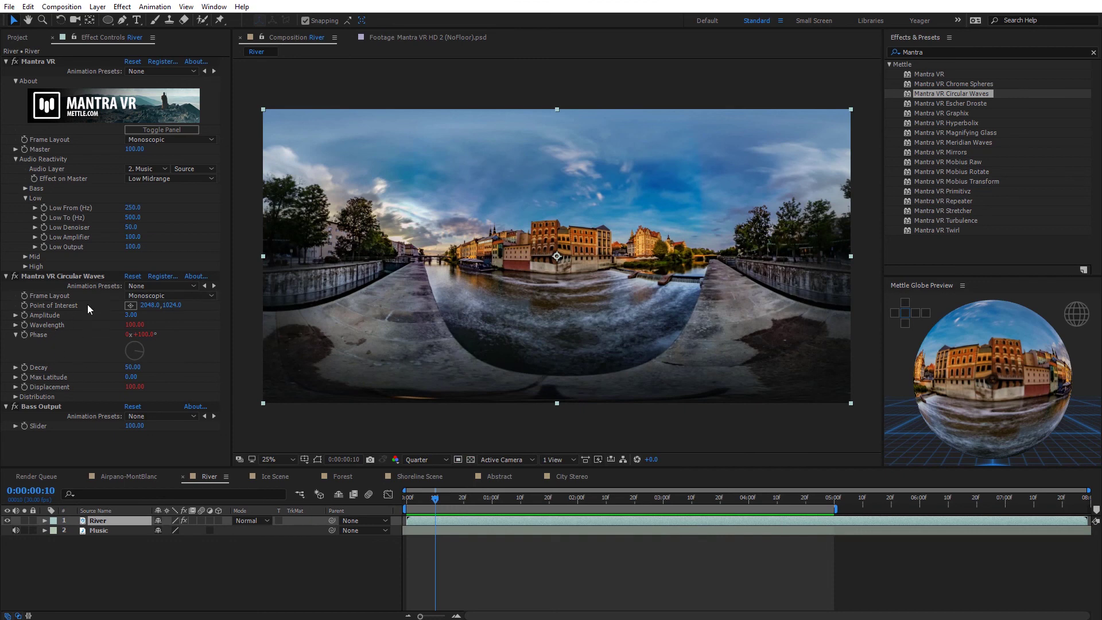
pyautogui.click(131, 376)
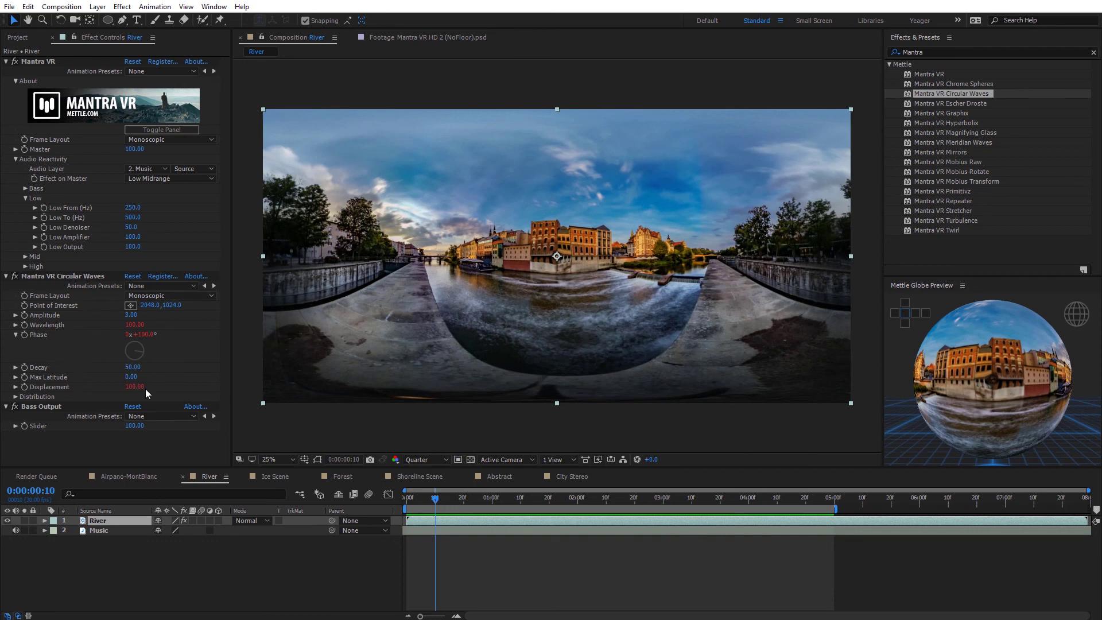